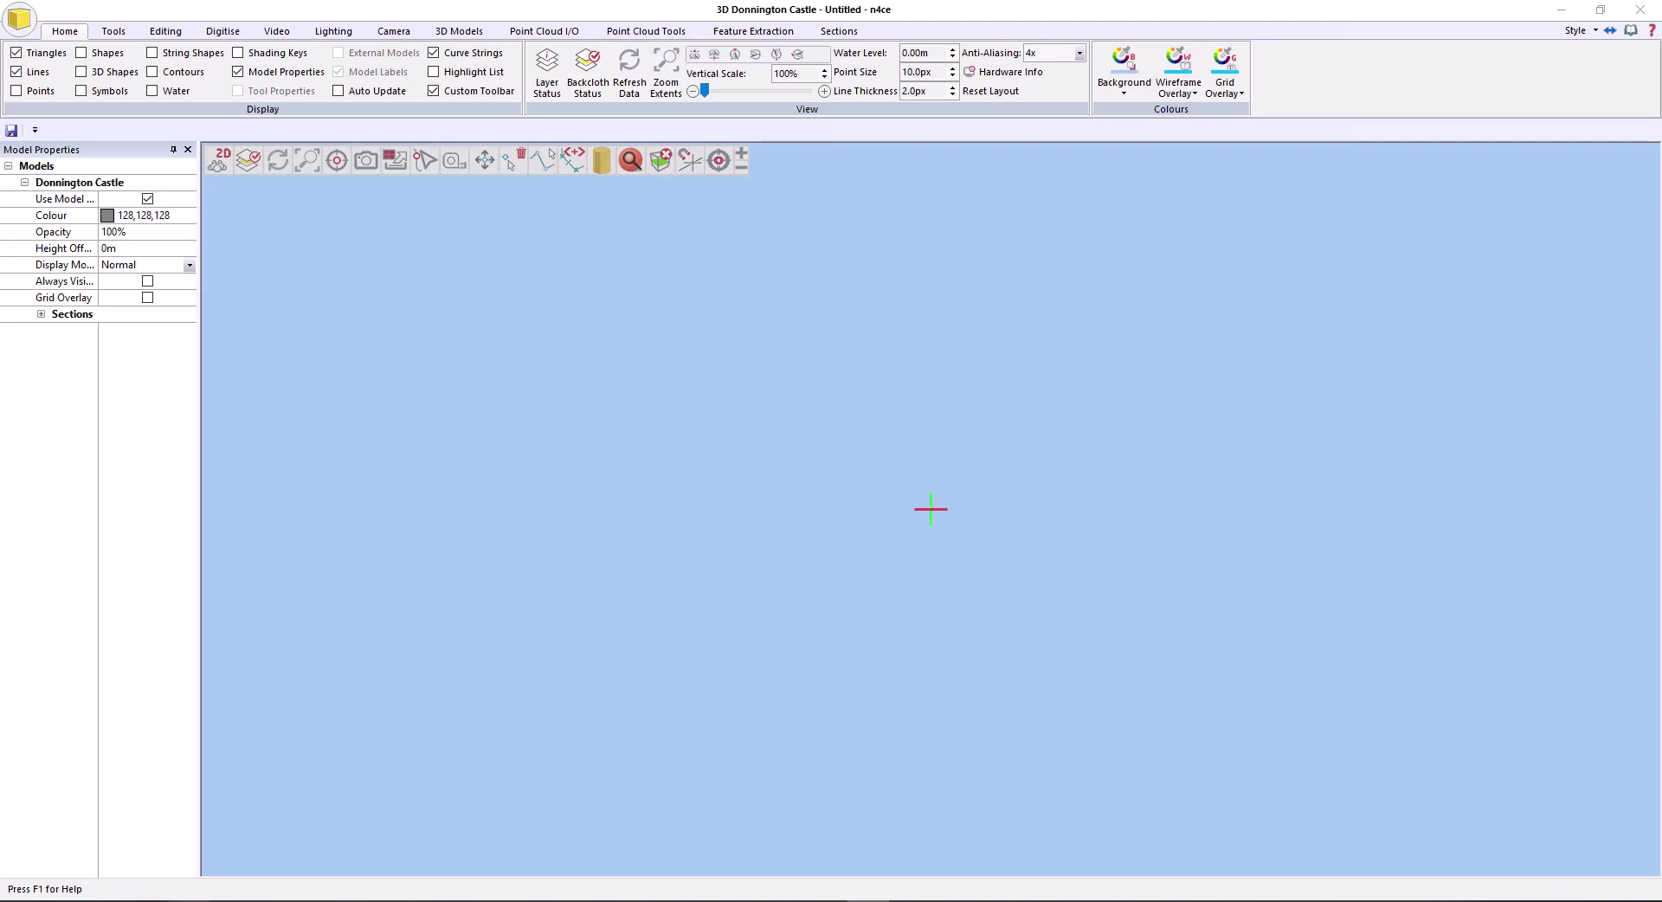
# Import Castle-0.e57 and Castle-1.e57 from the Leica Cyclone e57 folder as a point cloud with the default import settings
pyautogui.moveTo(232, 899)
pyautogui.click(295, 870)
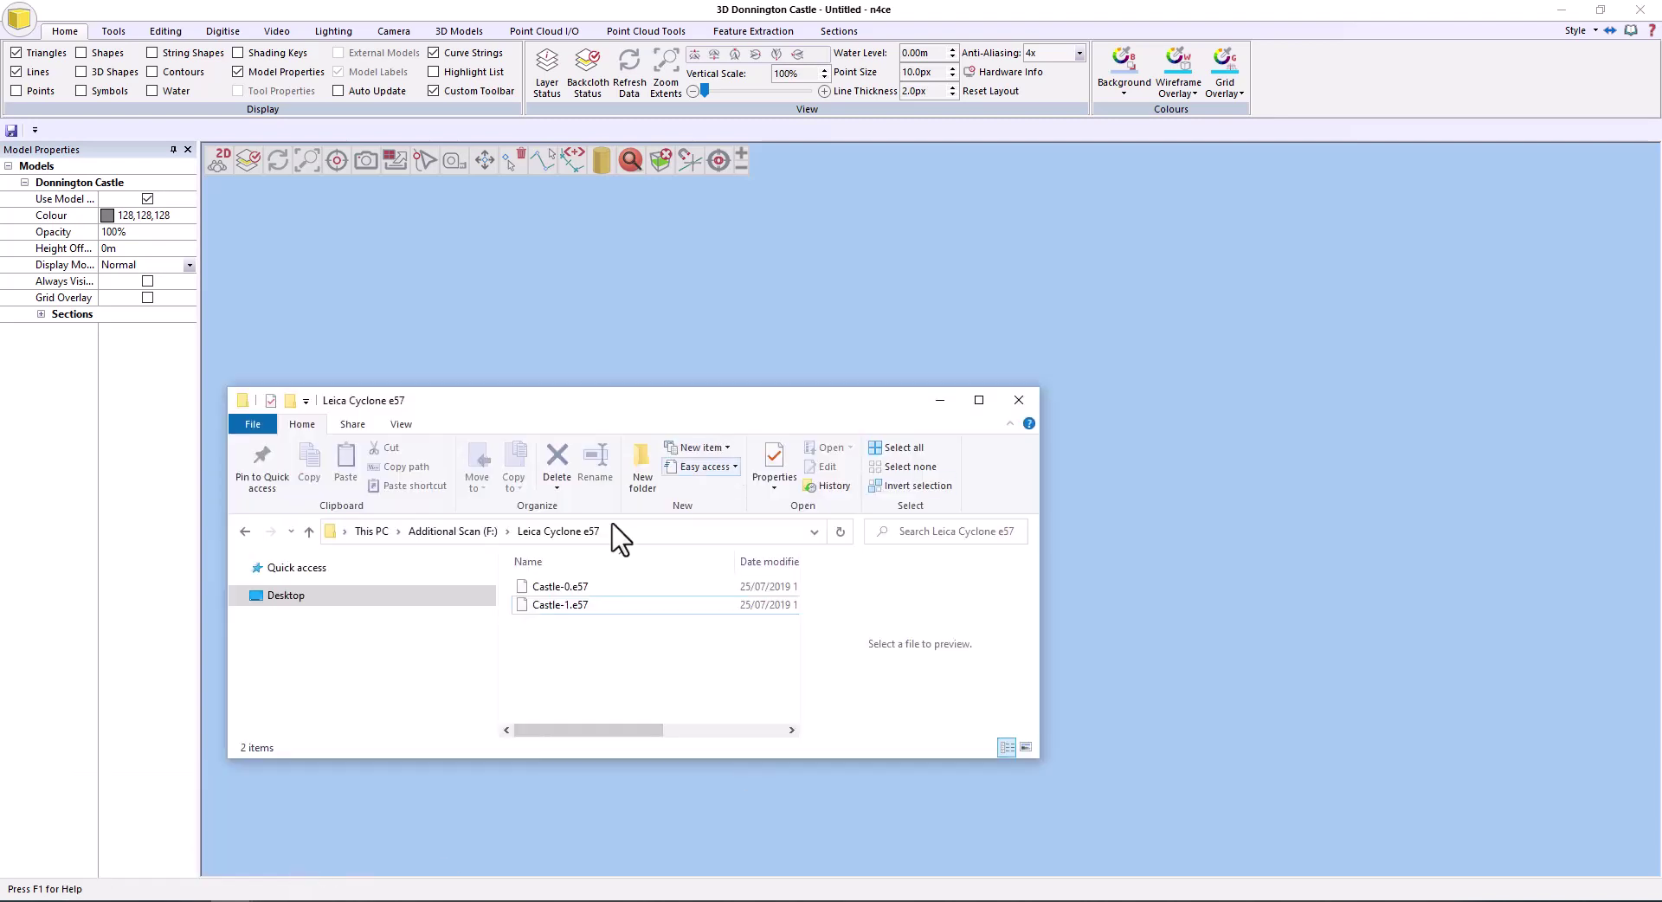
pyautogui.moveTo(598, 655); pyautogui.dragTo(1290, 420)
pyautogui.click(939, 400)
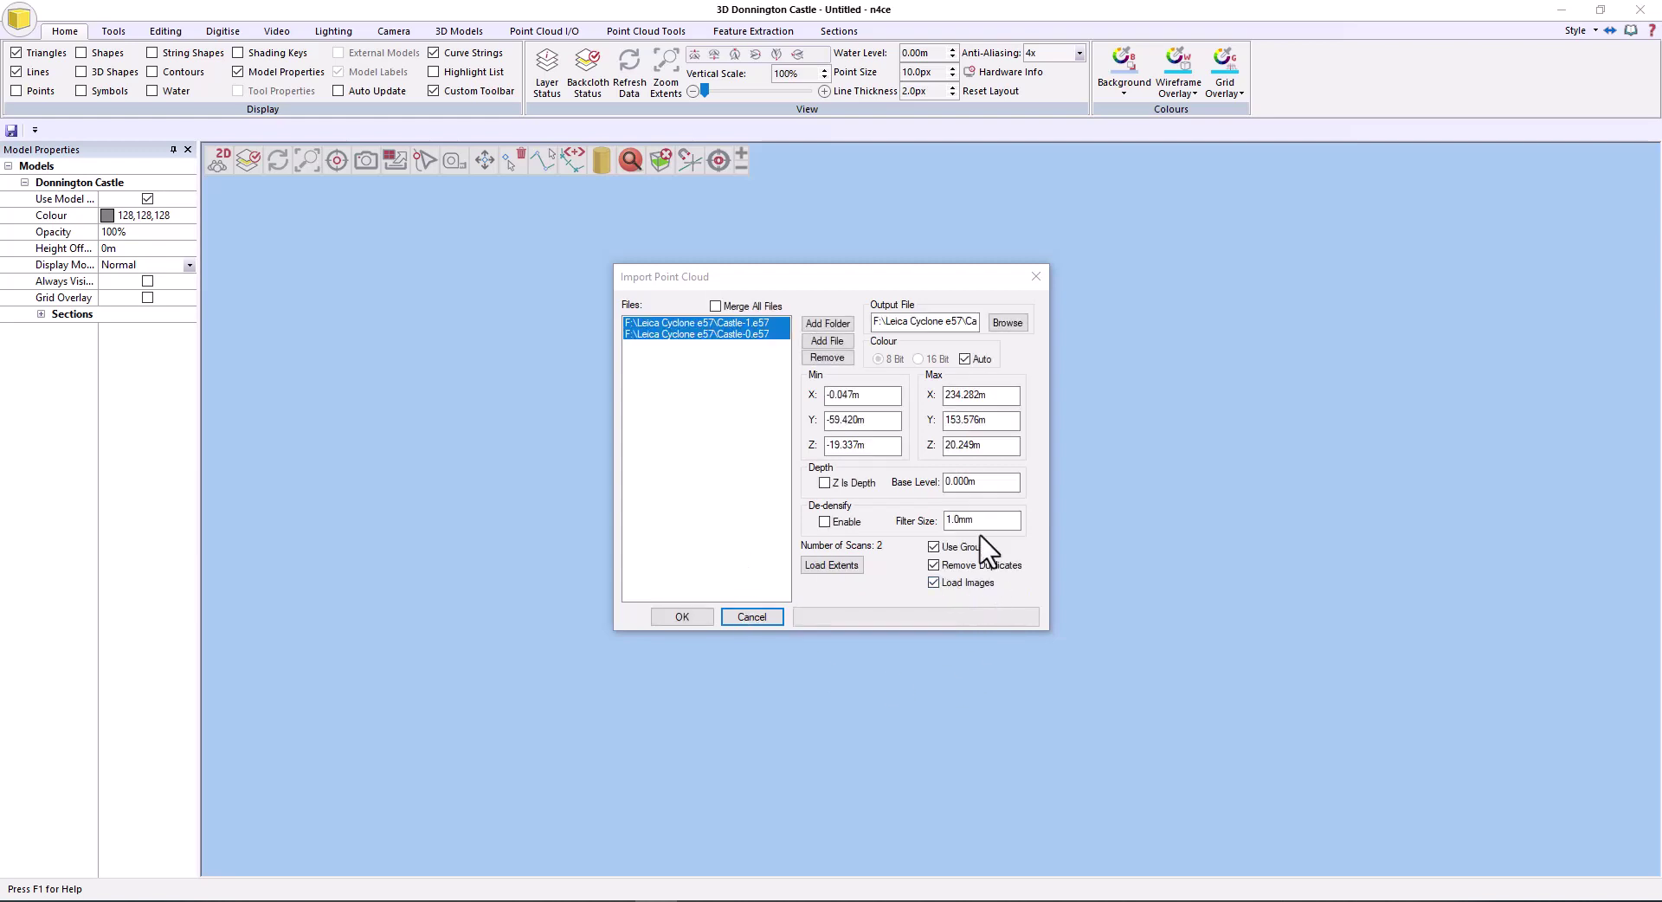
pyautogui.click(680, 616)
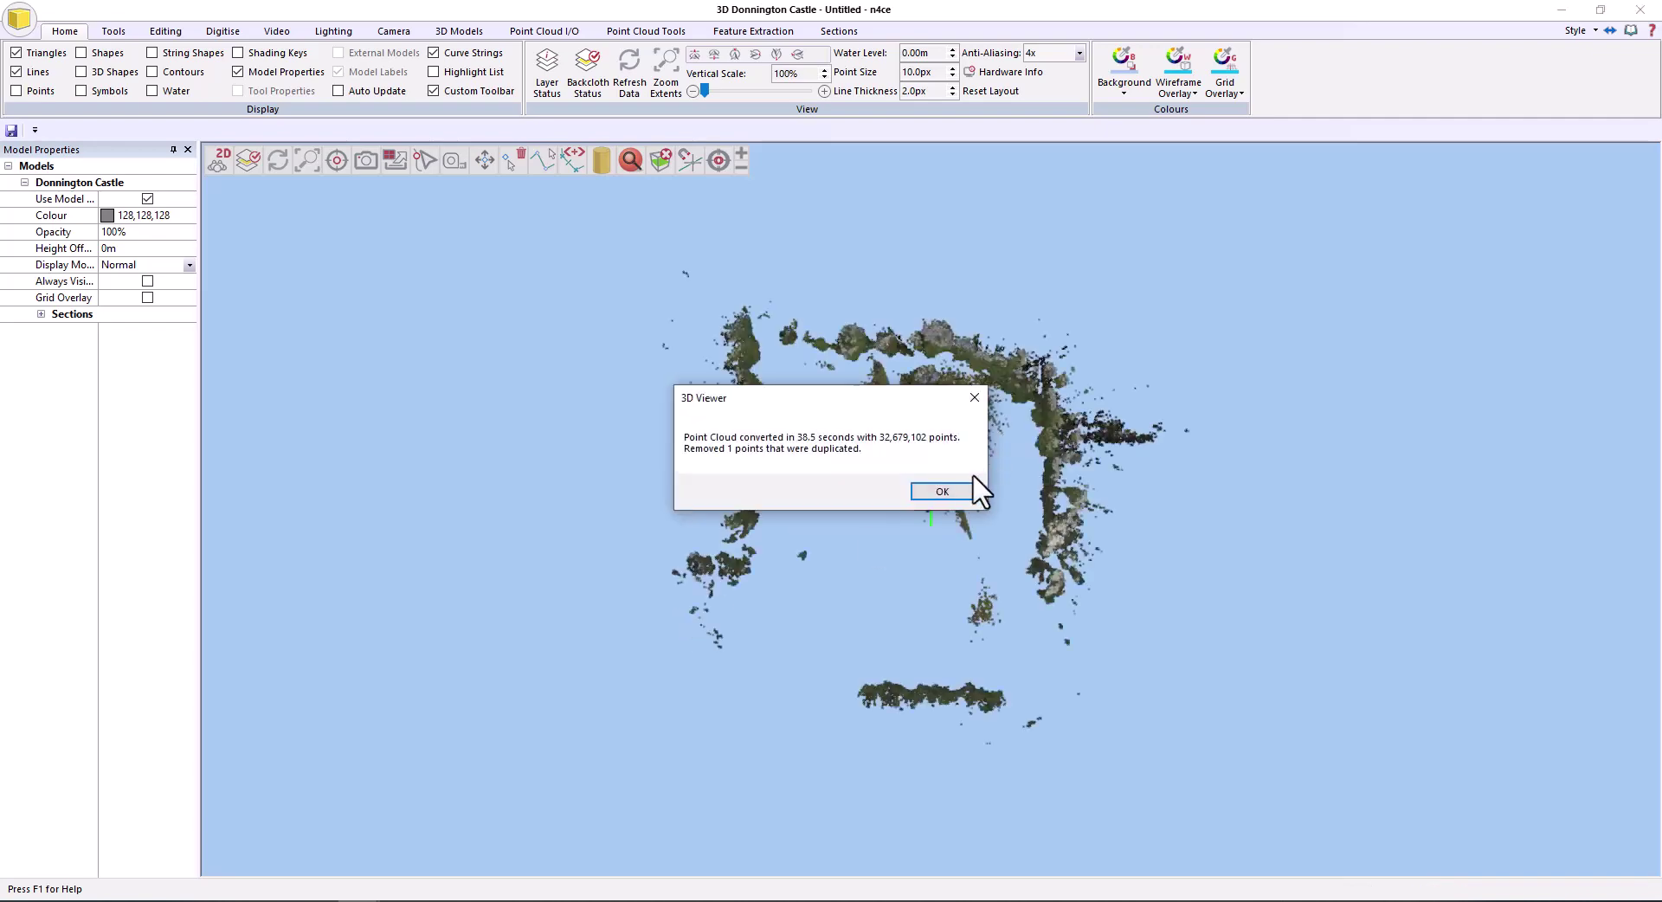
pyautogui.click(942, 491)
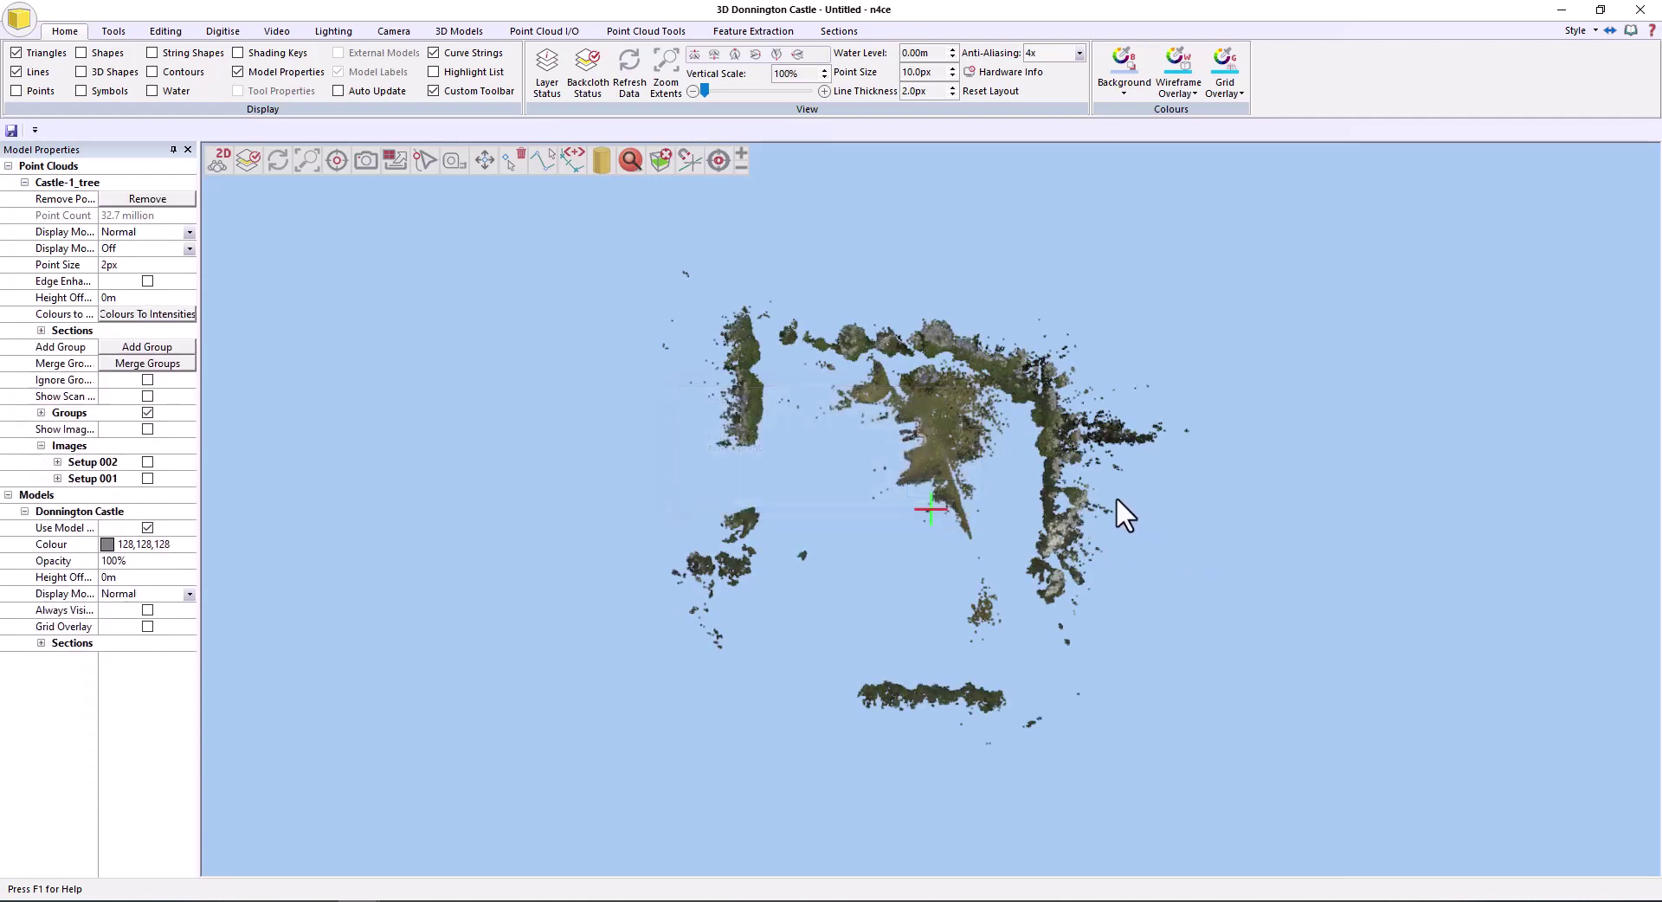
# Expand the point cloud's groups and turn on the scan locations around the castle
pyautogui.moveTo(1068, 557); pyautogui.dragTo(545, 550)
pyautogui.moveTo(1006, 501); pyautogui.dragTo(931, 506, button='middle')
pyautogui.scroll(8, 955, 474)
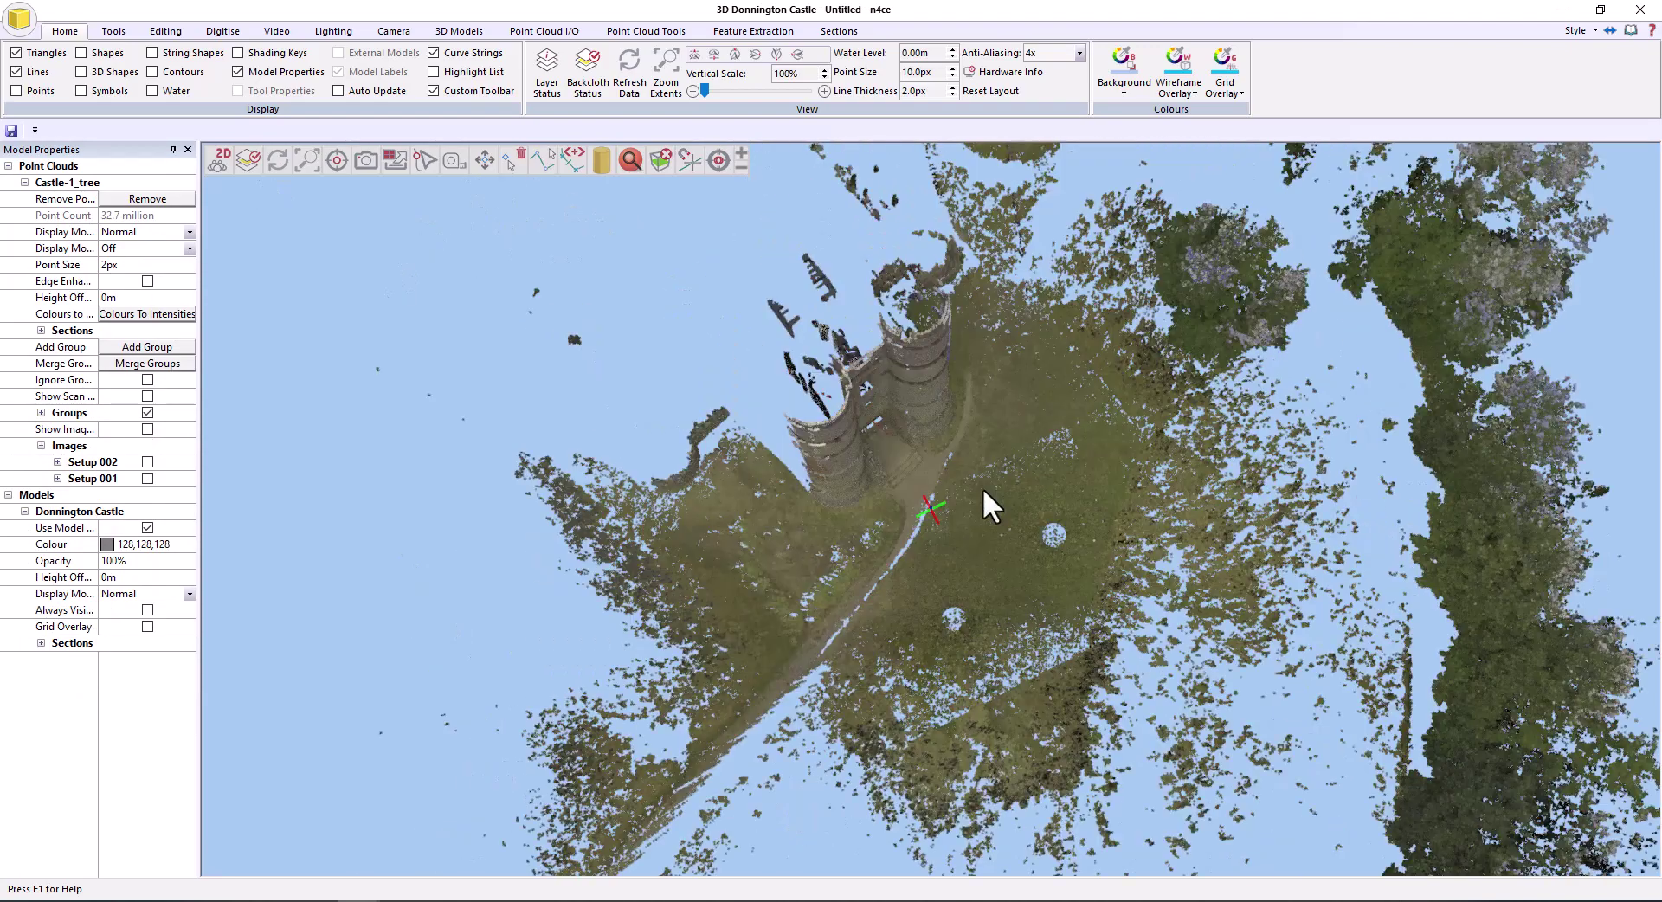
pyautogui.moveTo(983, 486)
pyautogui.mouseDown()
pyautogui.moveTo(1052, 635)
pyautogui.moveTo(994, 502)
pyautogui.moveTo(966, 506)
pyautogui.moveTo(973, 485)
pyautogui.mouseUp()
pyautogui.scroll(2, 966, 505)
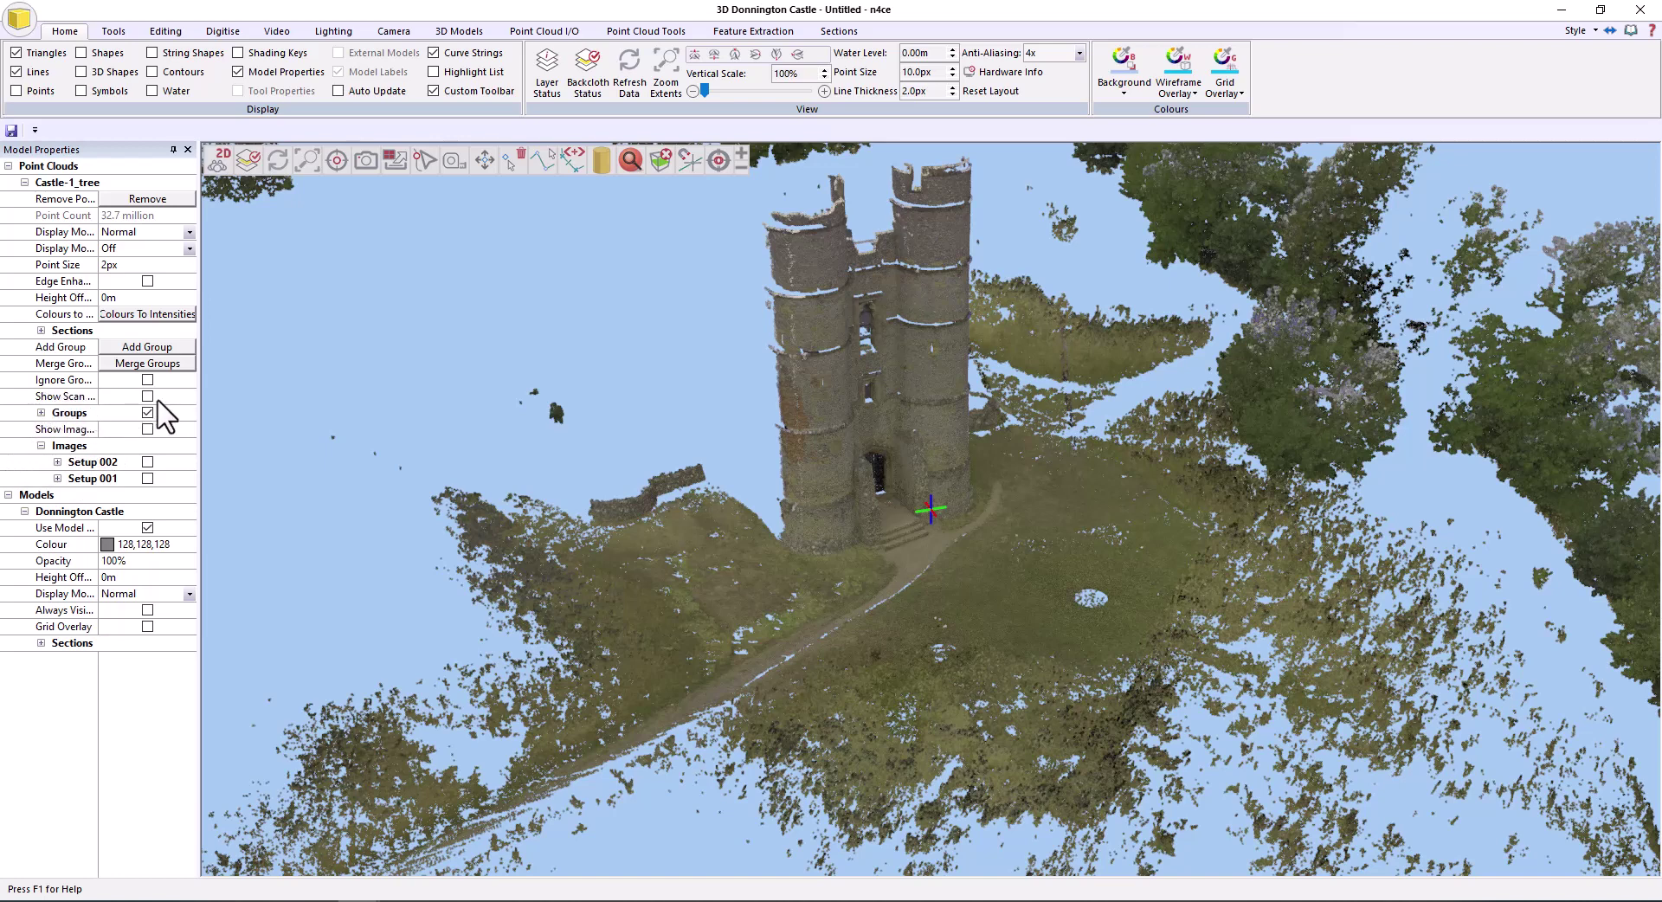
pyautogui.click(45, 414)
pyautogui.click(40, 413)
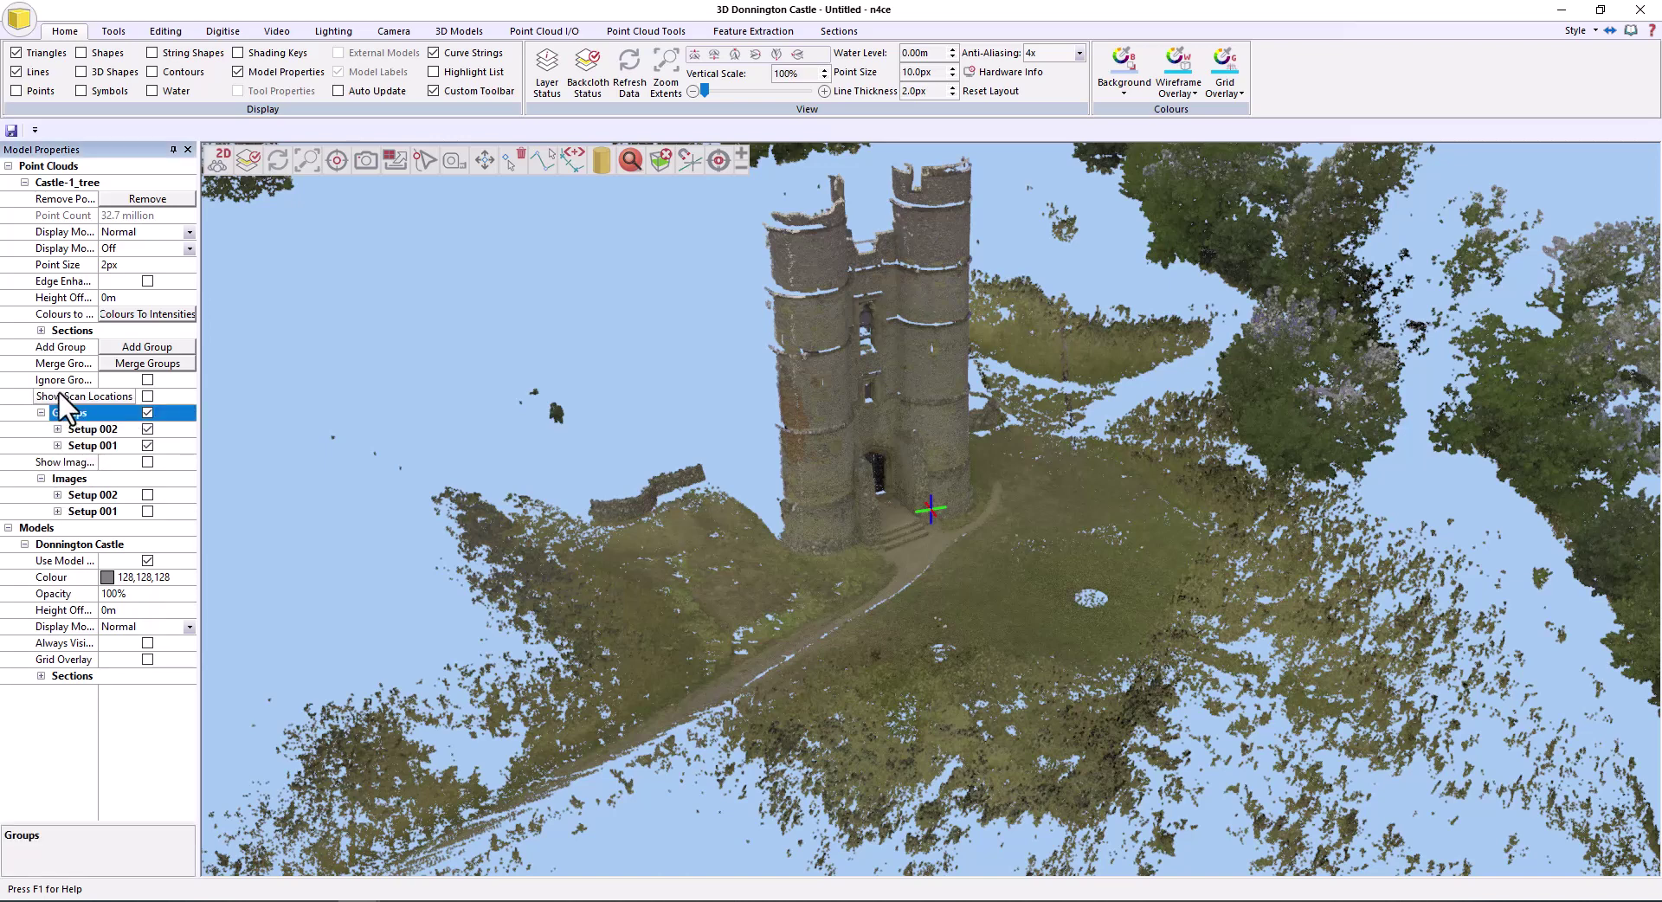
pyautogui.click(147, 396)
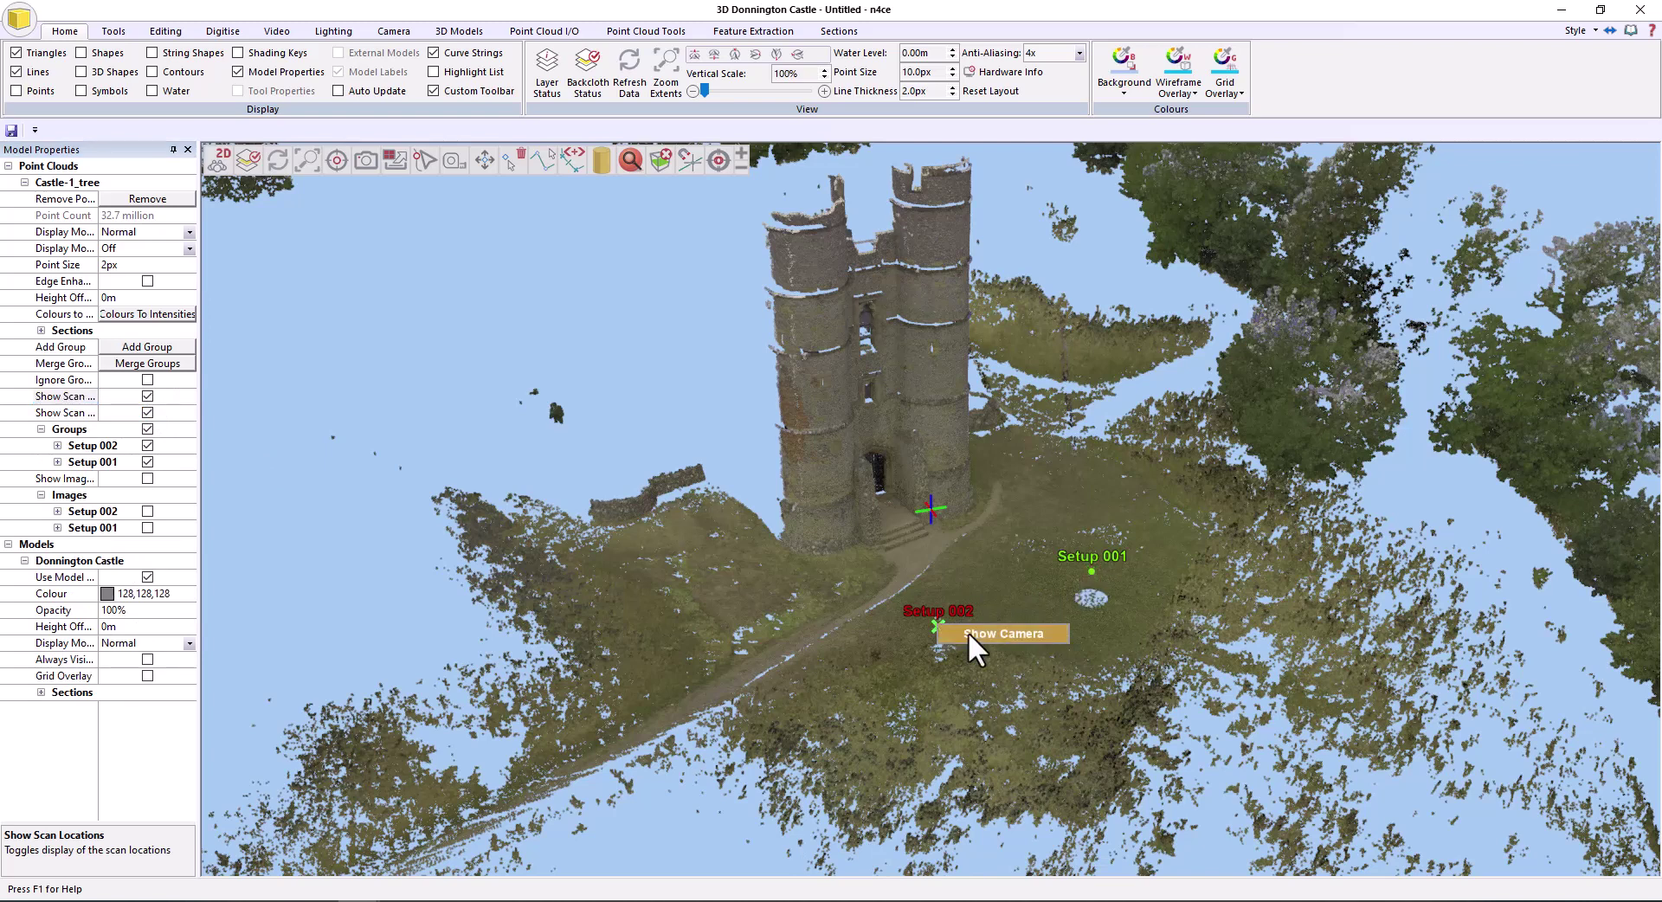
# View the castle from the Setup 002 scan position, examine the tower and gateway, and leave the camera view
pyautogui.click(968, 630)
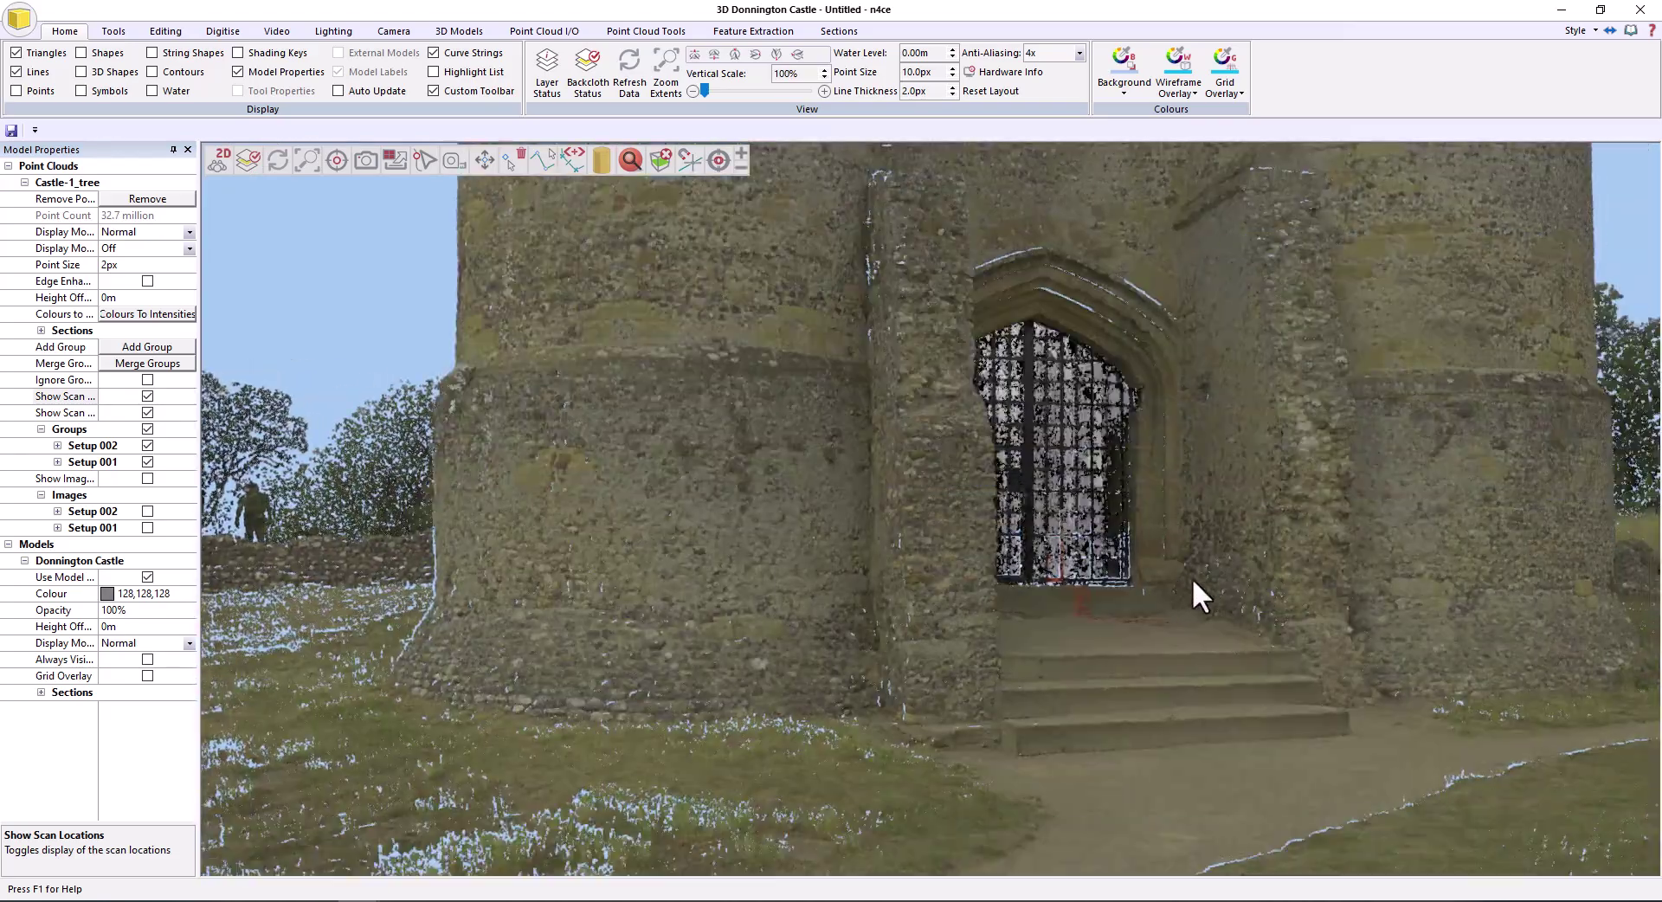
pyautogui.moveTo(1191, 578); pyautogui.dragTo(1132, 684)
pyautogui.scroll(-3, 1056, 644)
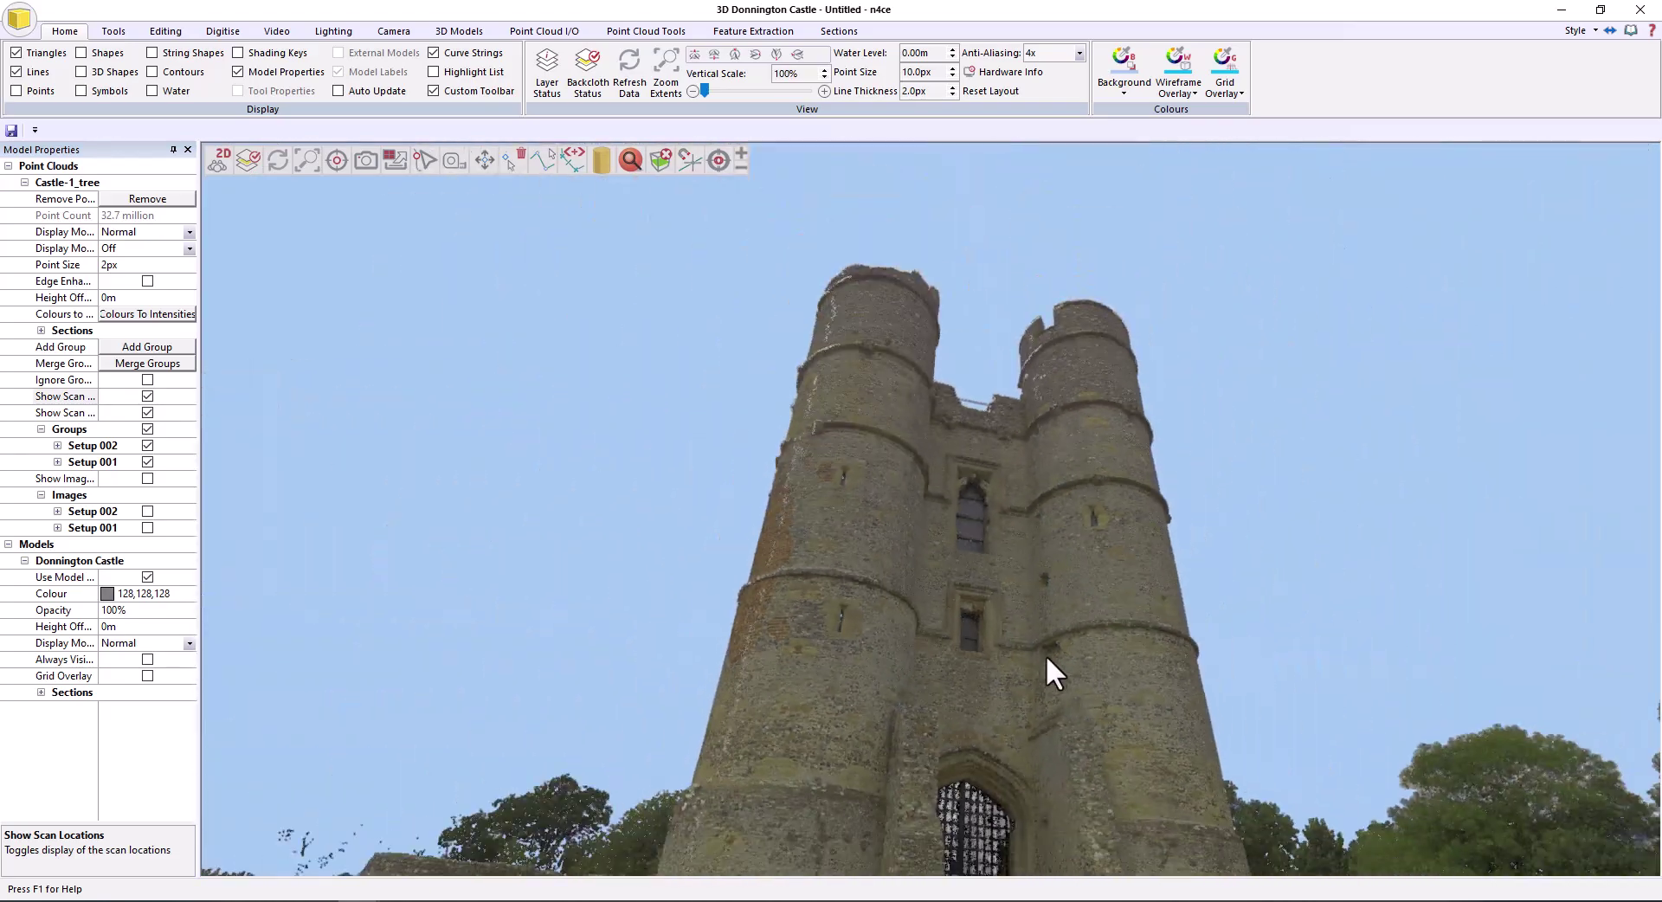
pyautogui.scroll(3, 1046, 654)
pyautogui.scroll(-3, 1042, 682)
pyautogui.moveTo(1042, 684); pyautogui.dragTo(1196, 633)
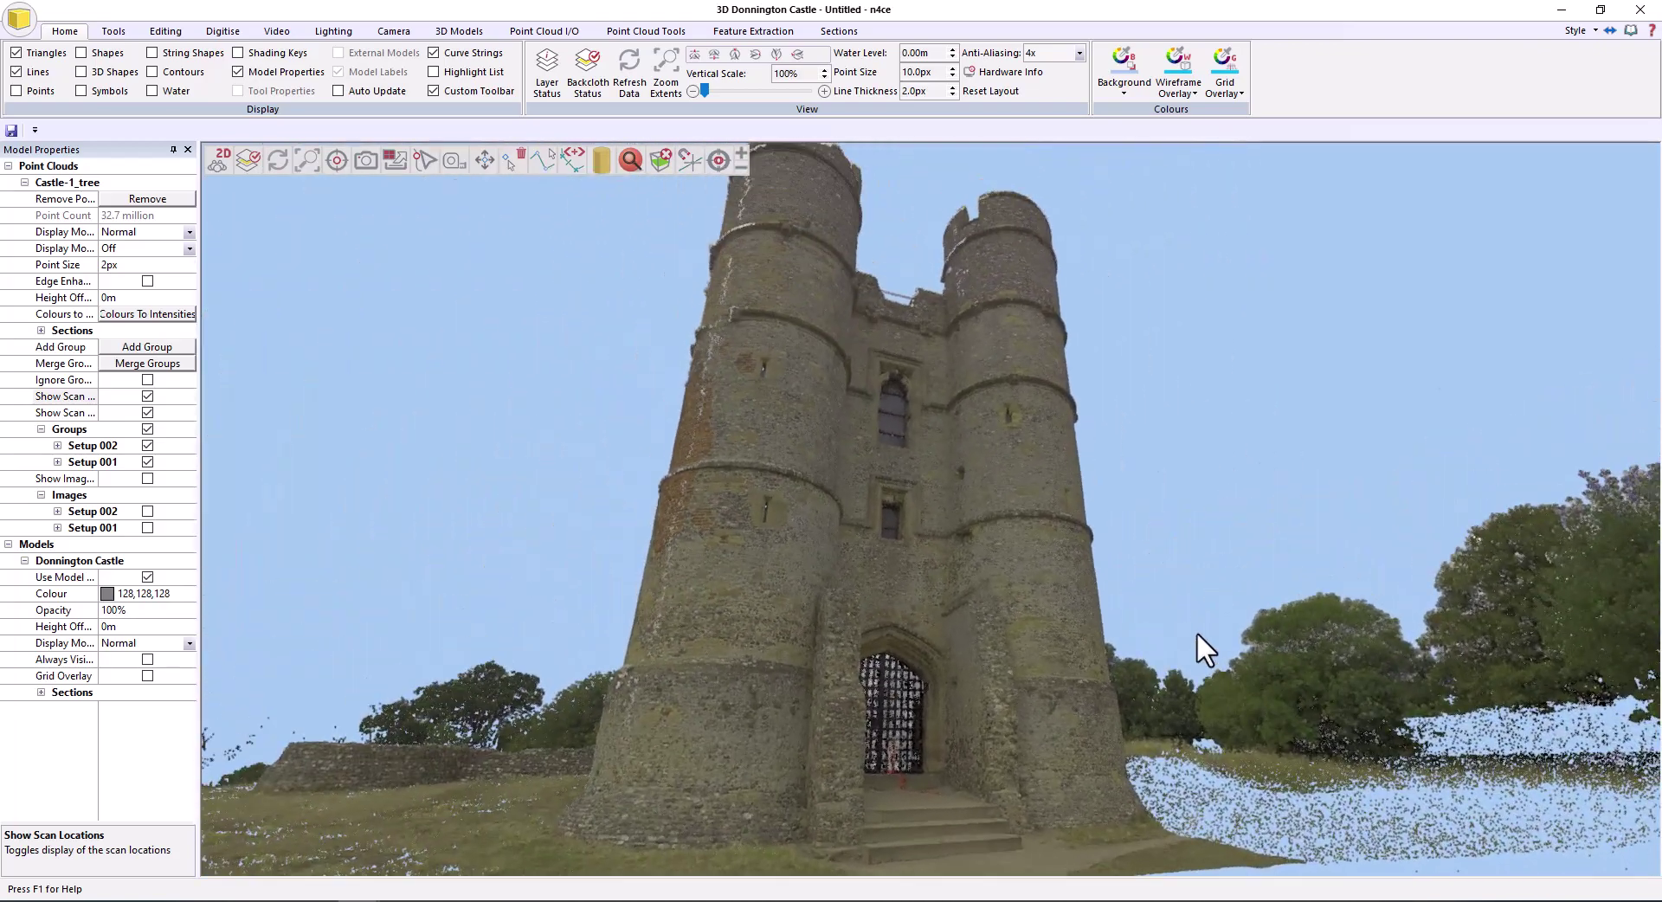
pyautogui.rightClick(947, 507)
pyautogui.click(961, 510)
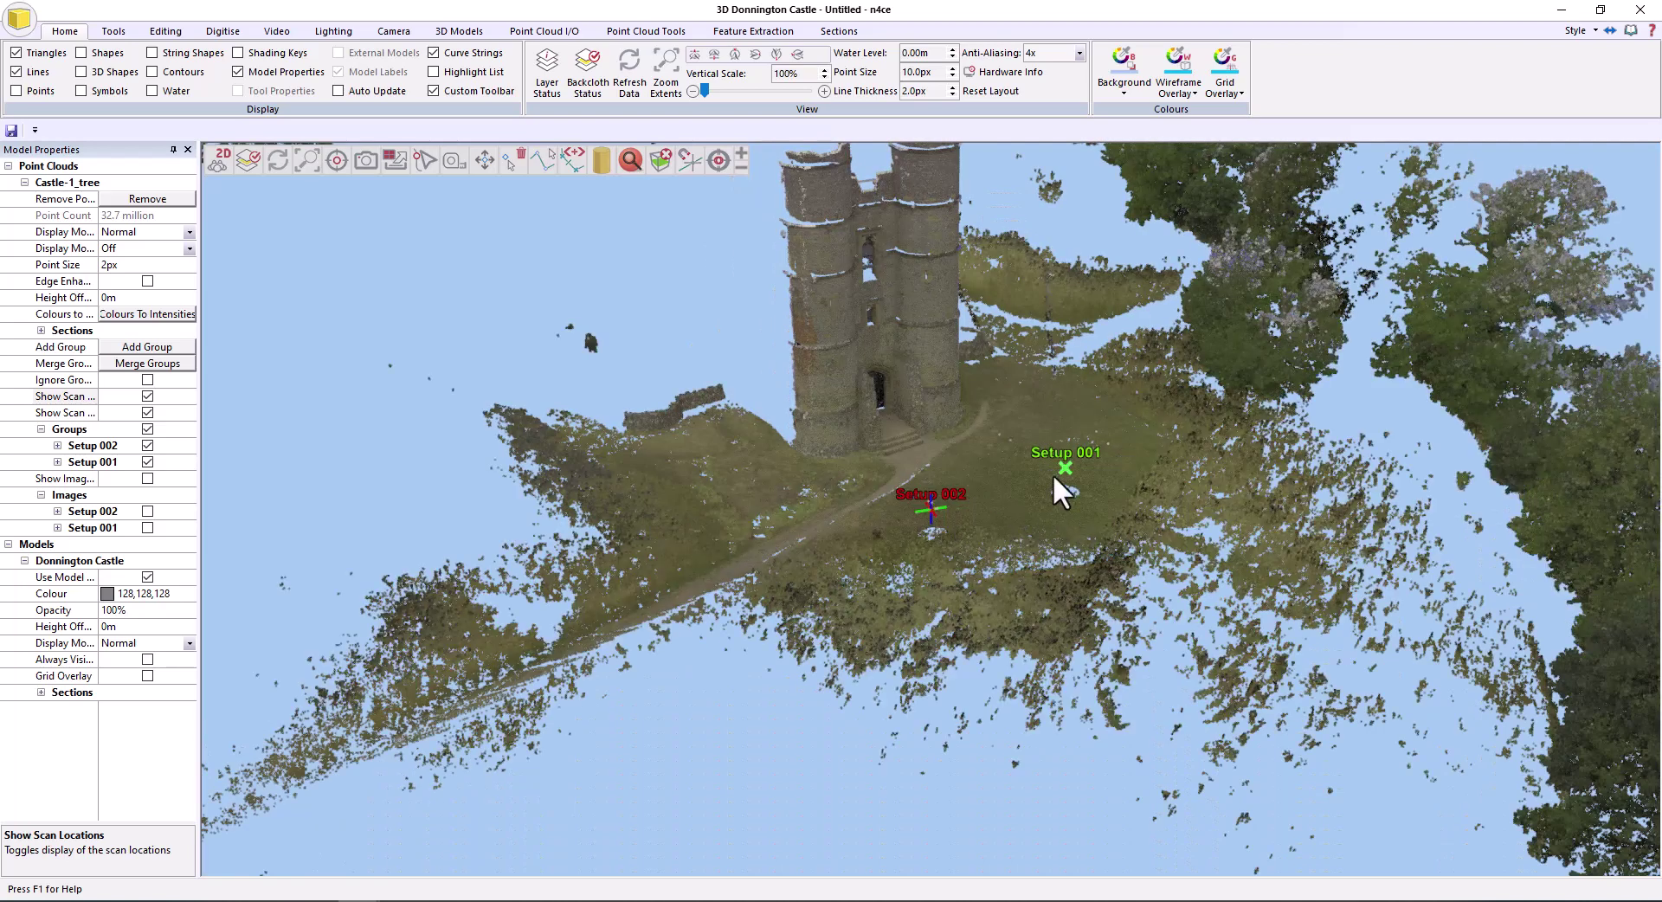
# Project the Setup 002 images and look around the surrounding scenery
pyautogui.moveTo(1047, 508); pyautogui.dragTo(978, 469)
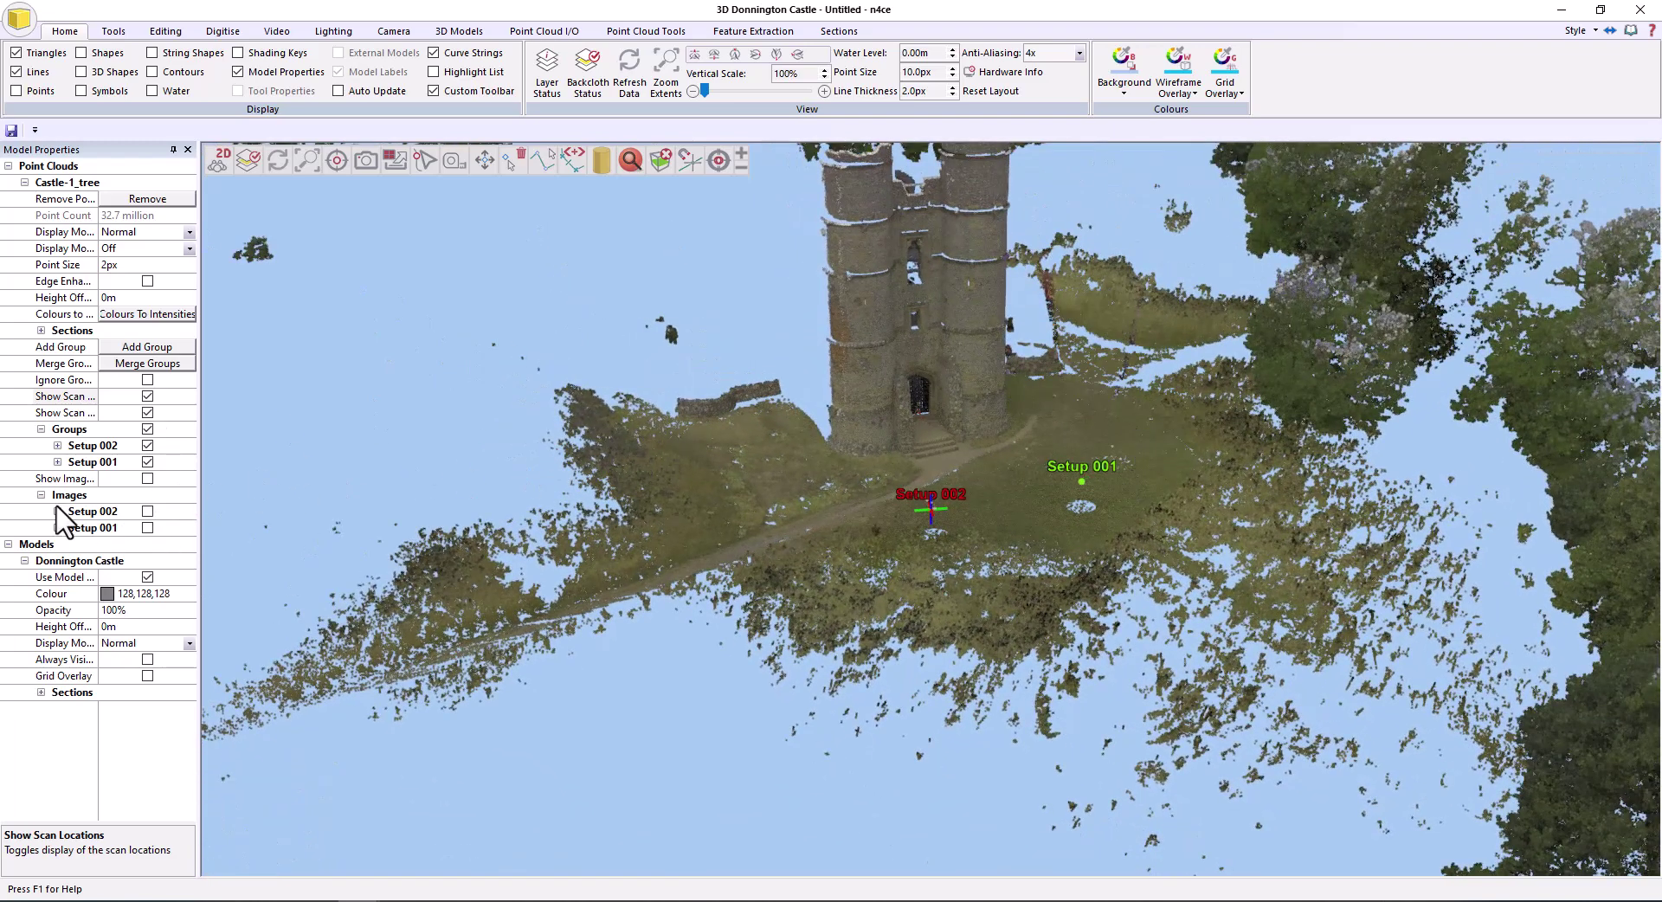
pyautogui.click(147, 511)
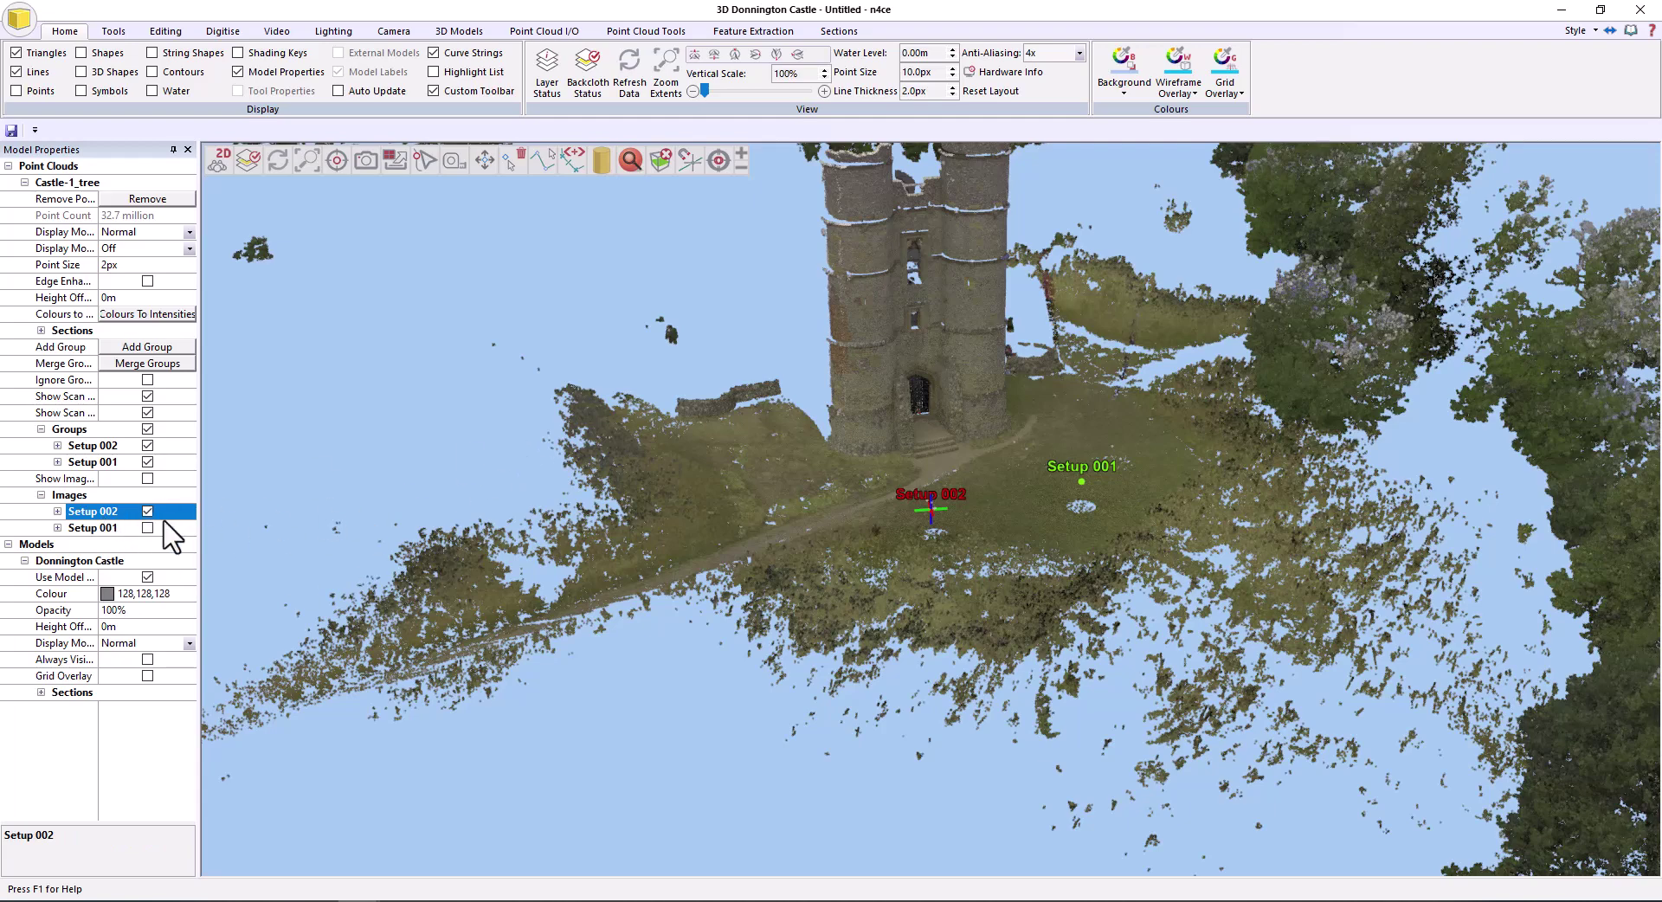
pyautogui.doubleClick(125, 514)
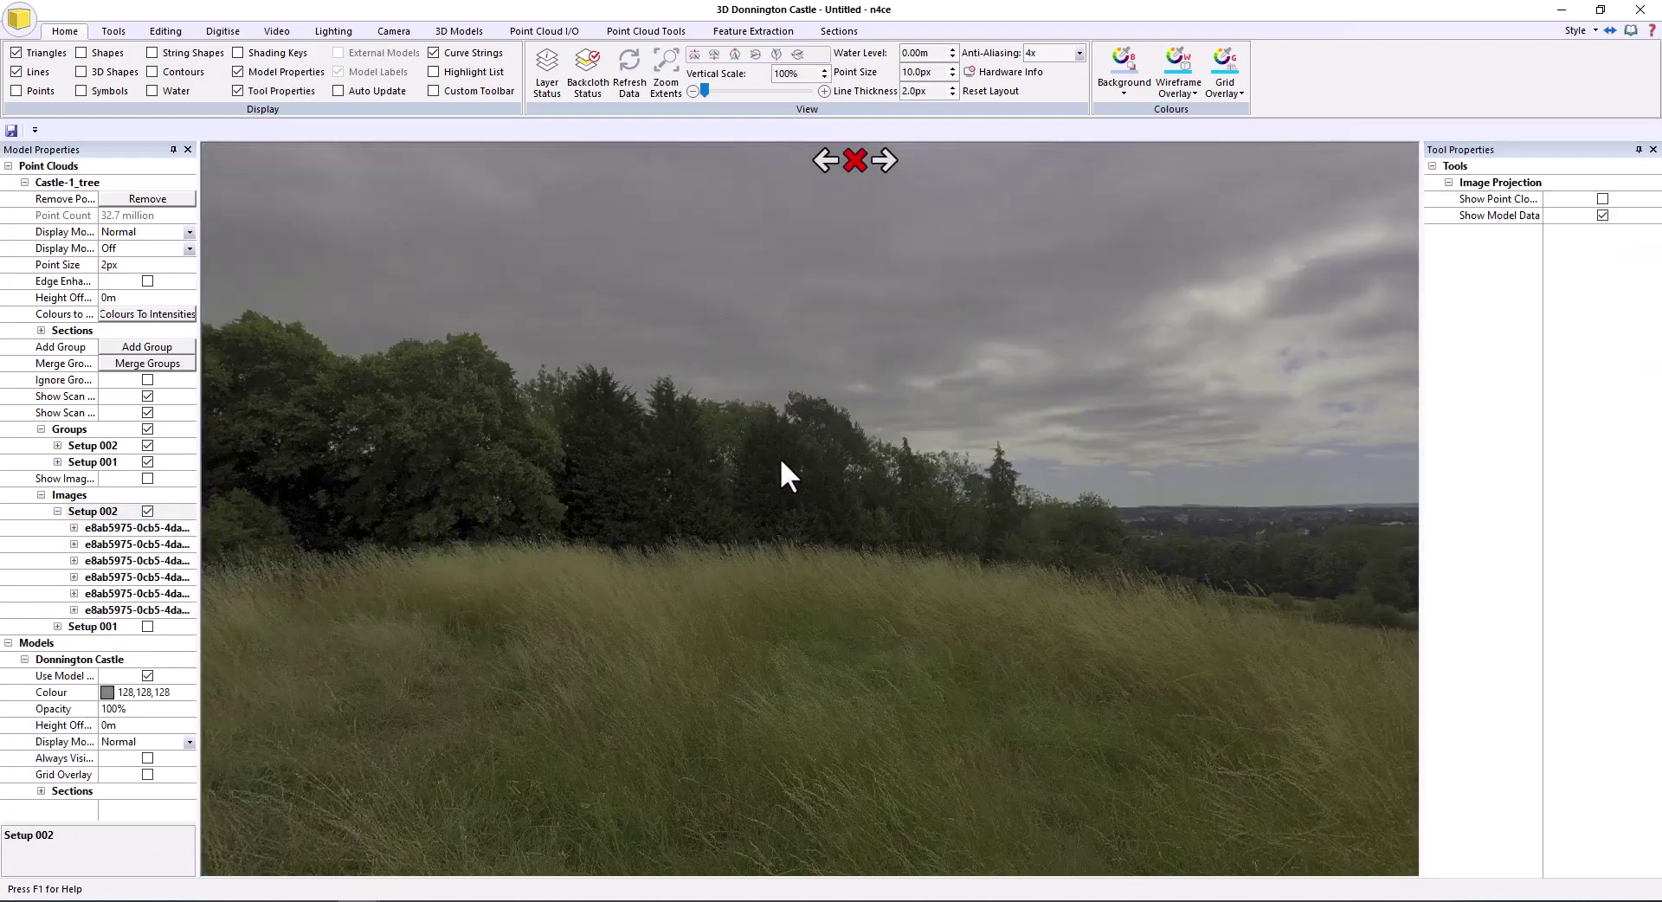
pyautogui.moveTo(781, 461); pyautogui.dragTo(1134, 467)
pyautogui.moveTo(706, 520); pyautogui.dragTo(992, 533)
pyautogui.moveTo(390, 528); pyautogui.dragTo(900, 528)
# Raise the ambient lighting to 56% and turn the image view towards the castle
pyautogui.click(336, 32)
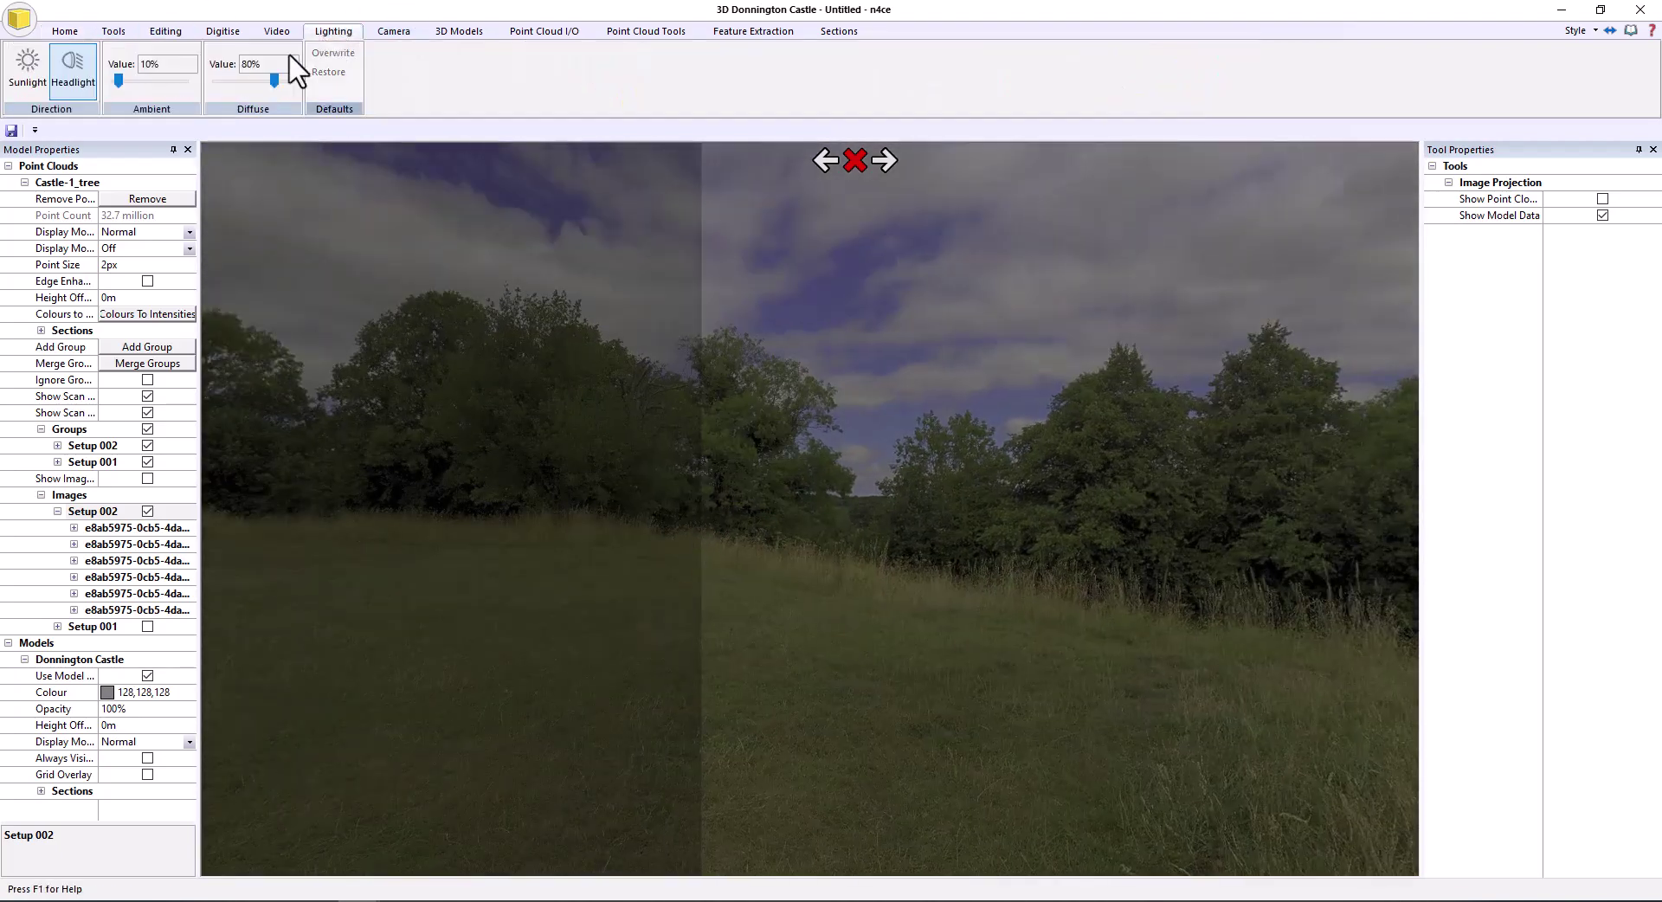
pyautogui.click(155, 80)
pyautogui.moveTo(533, 391); pyautogui.dragTo(918, 516)
# Overlay the point cloud on the projected image and widen the viewing area by narrowing the tool properties
pyautogui.click(1602, 199)
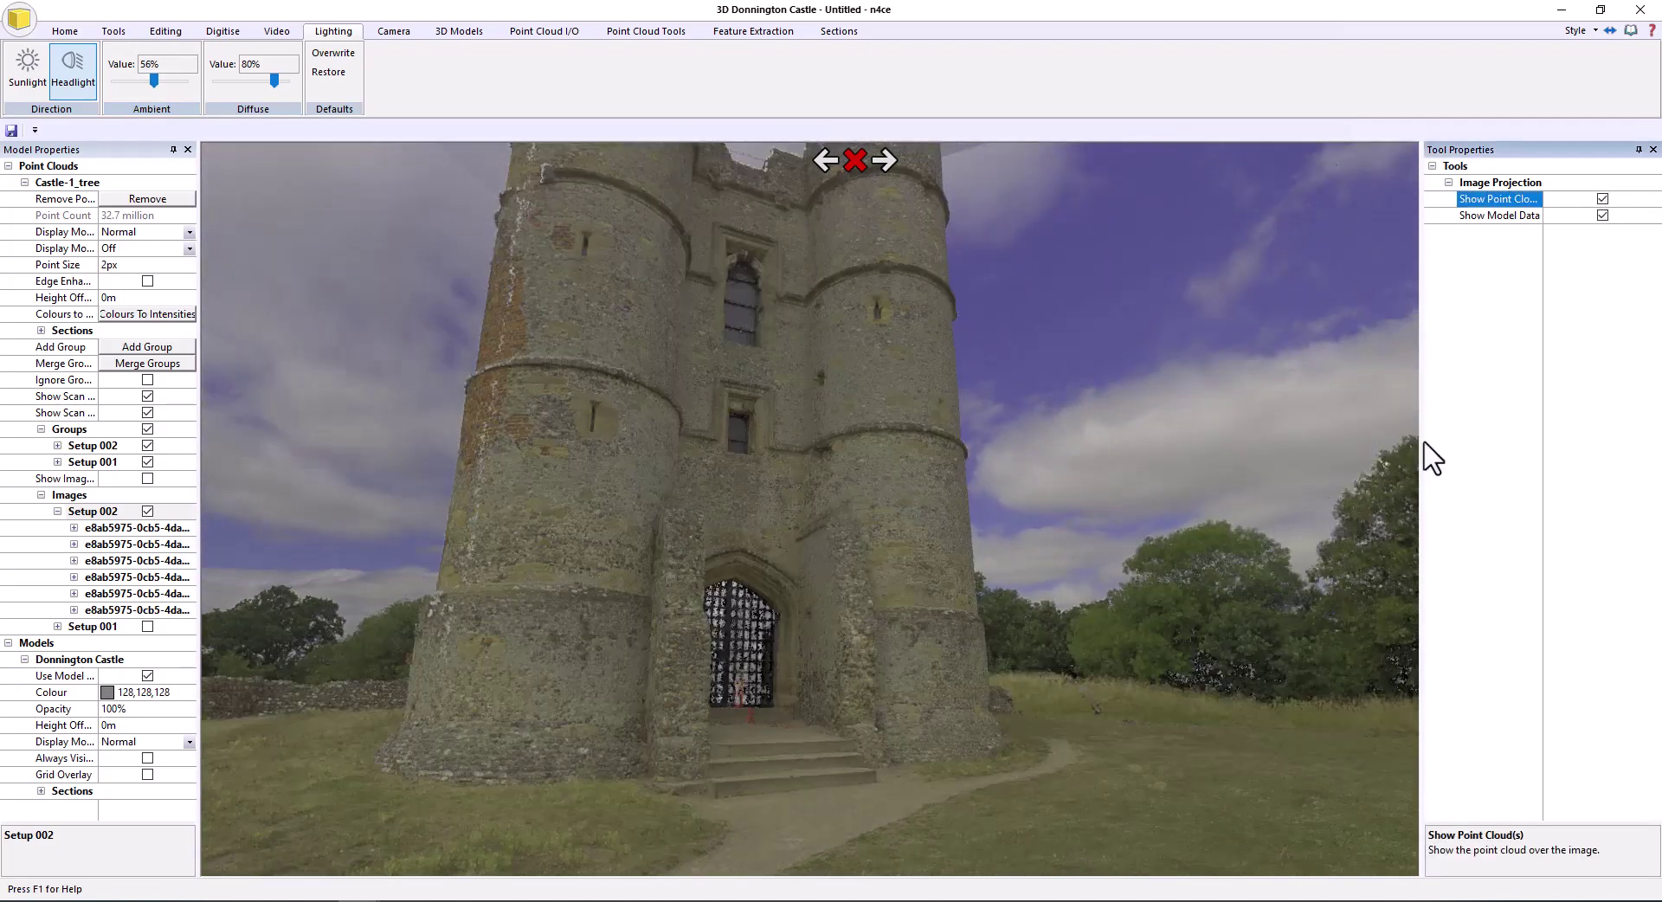
pyautogui.moveTo(1424, 443); pyautogui.dragTo(1556, 450)
pyautogui.moveTo(1101, 511); pyautogui.dragTo(1061, 594)
pyautogui.moveTo(684, 447)
pyautogui.mouseDown()
pyautogui.moveTo(834, 466)
pyautogui.moveTo(606, 438)
pyautogui.moveTo(673, 422)
pyautogui.mouseUp()
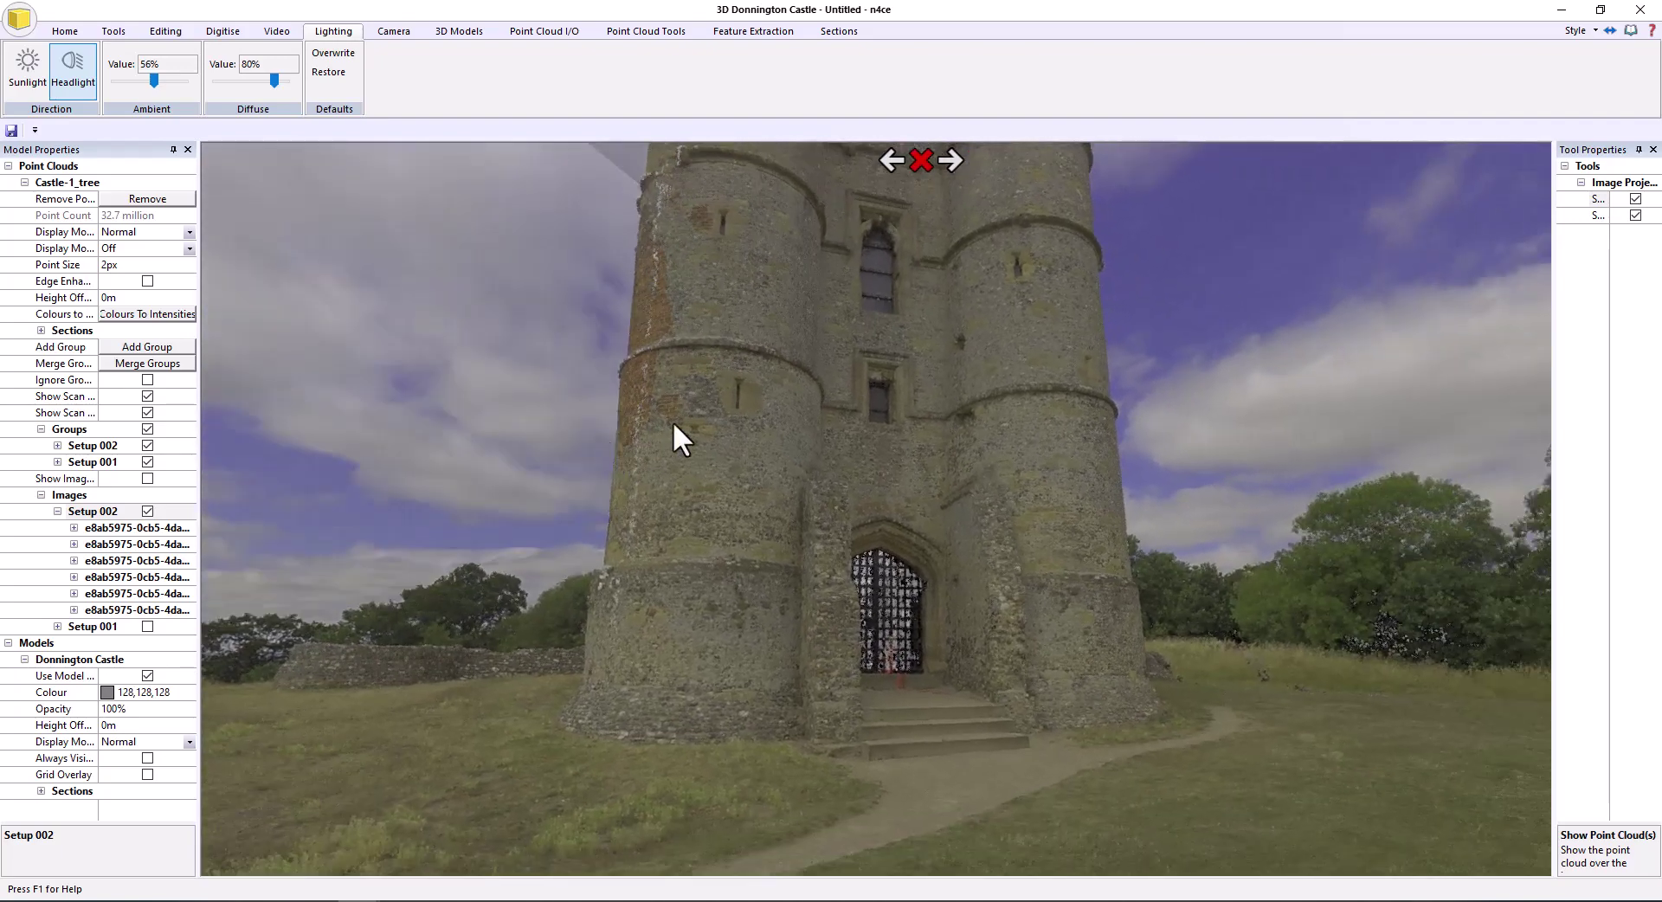
# Display the point cloud by intensity using the Greyscale colour scheme
pyautogui.click(188, 232)
pyautogui.click(141, 275)
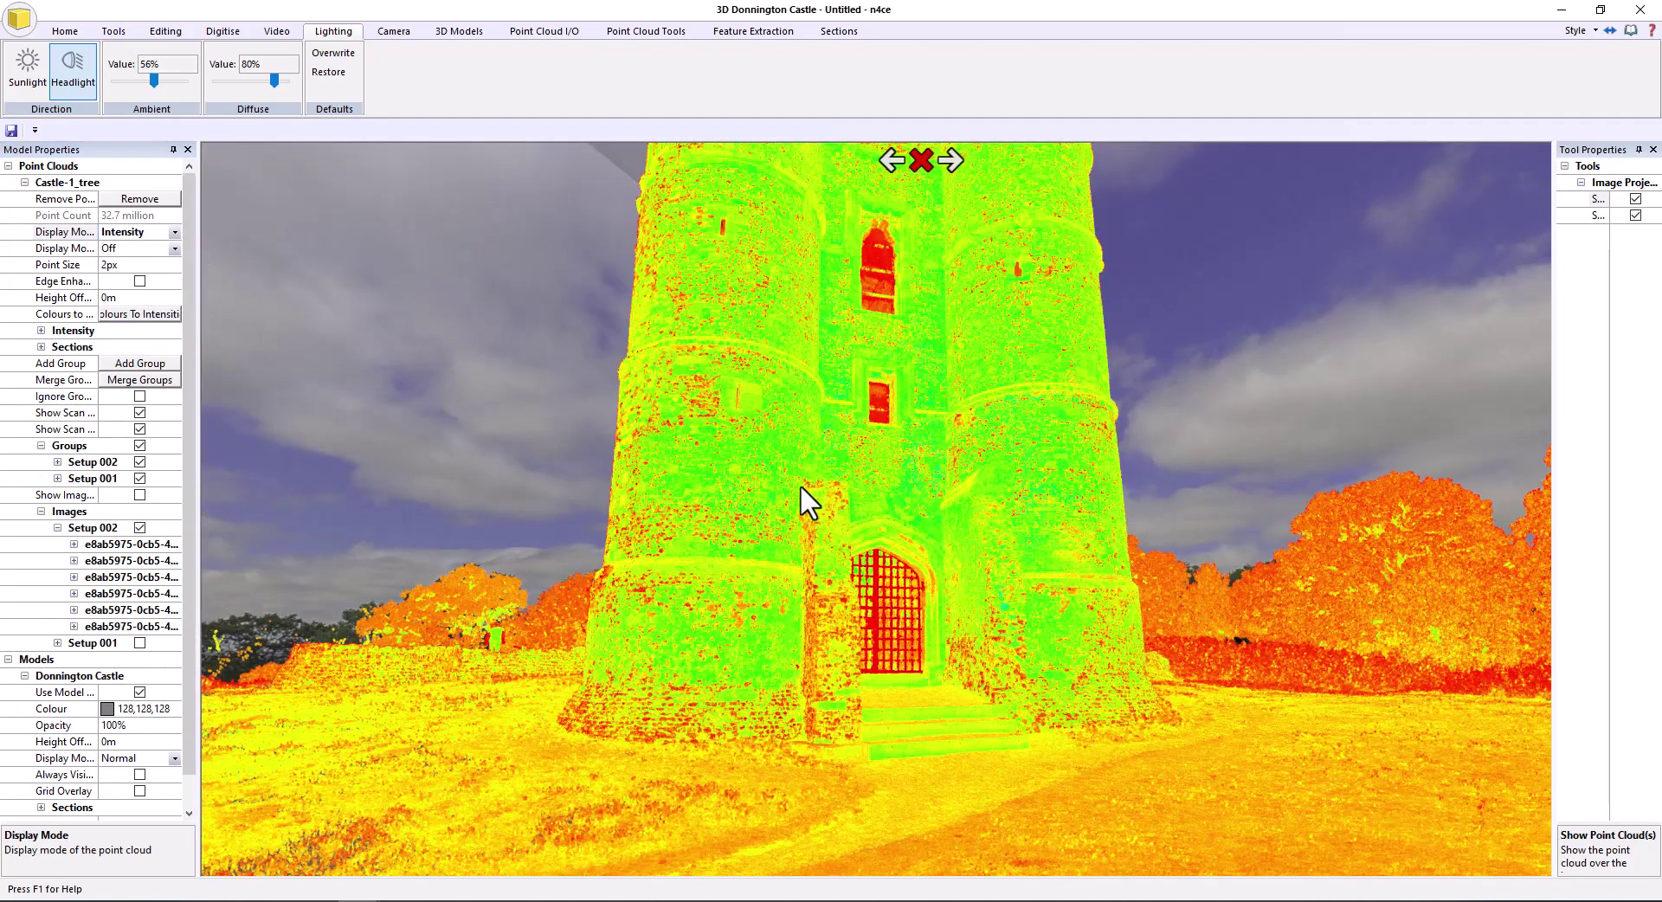
pyautogui.moveTo(786, 488); pyautogui.dragTo(744, 519)
pyautogui.click(40, 330)
pyautogui.click(168, 411)
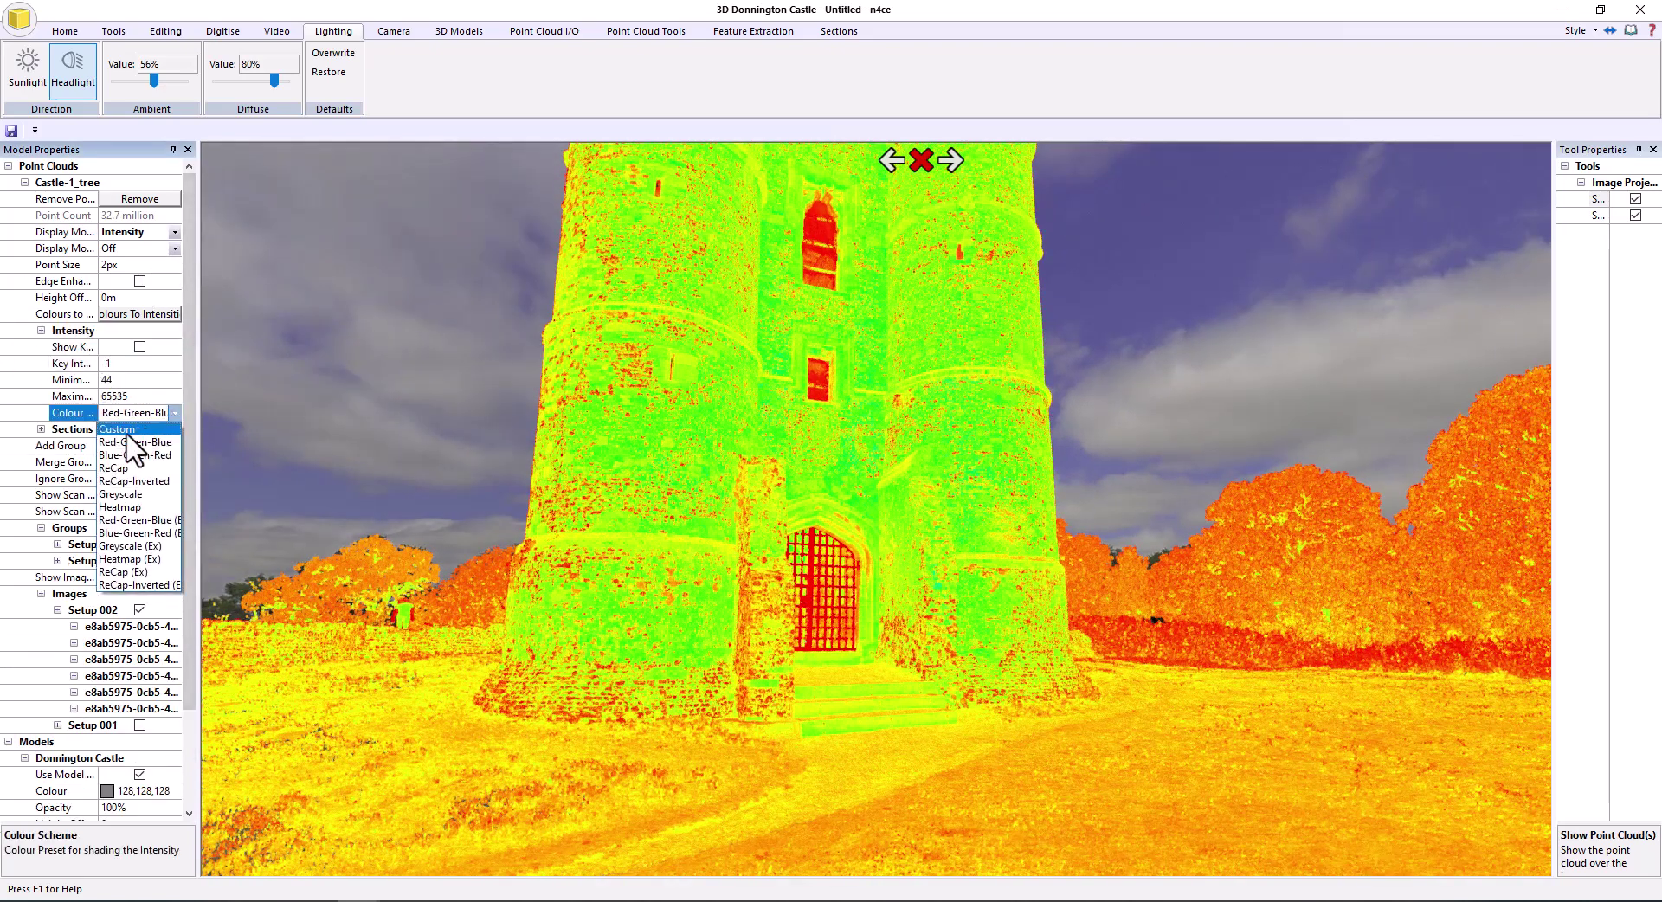
pyautogui.click(130, 495)
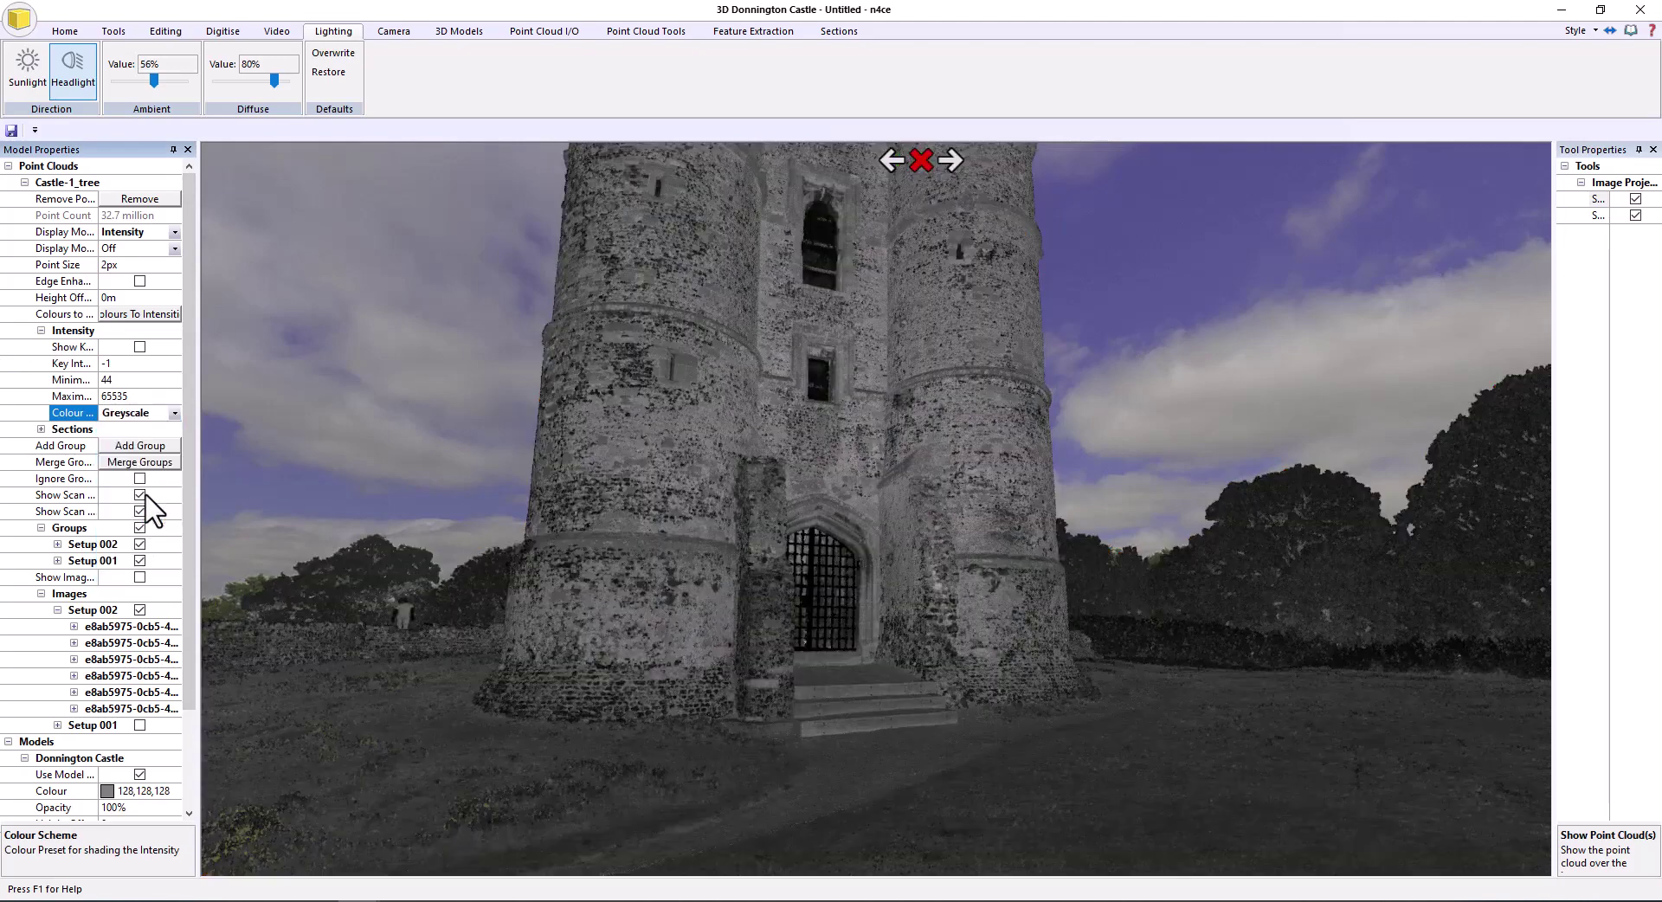
# Switch to the Setup 001 images, examine the castle from there, and close the image projection
pyautogui.moveTo(1014, 571); pyautogui.dragTo(1296, 227)
pyautogui.click(951, 166)
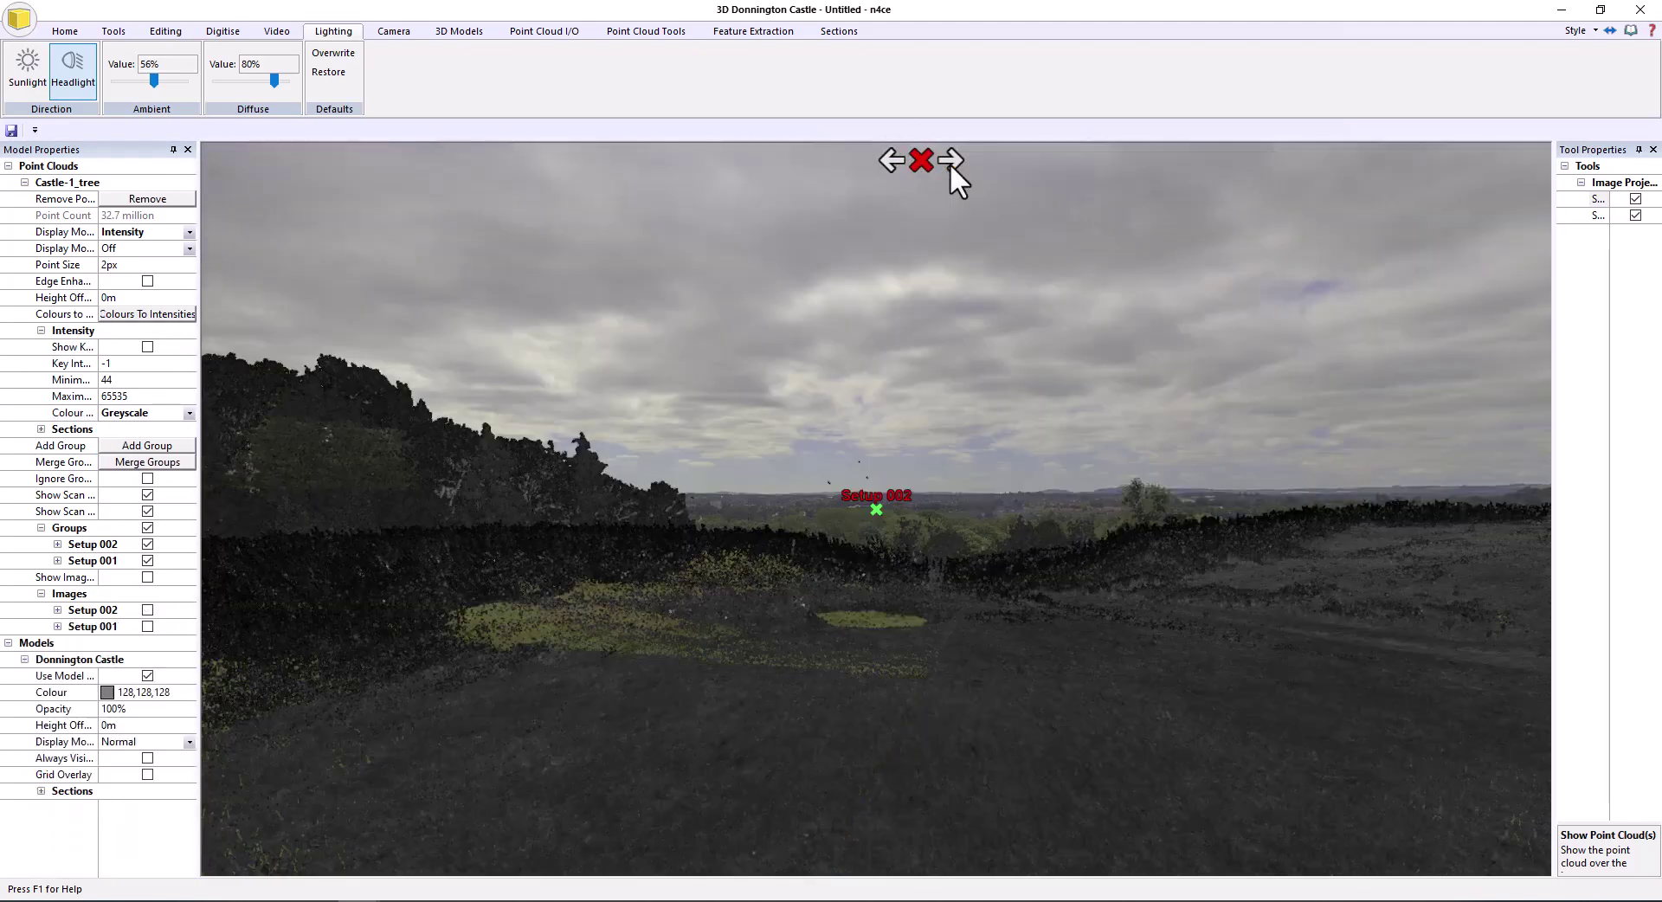
pyautogui.moveTo(1151, 573); pyautogui.dragTo(1364, 442)
pyautogui.moveTo(975, 448); pyautogui.dragTo(880, 552)
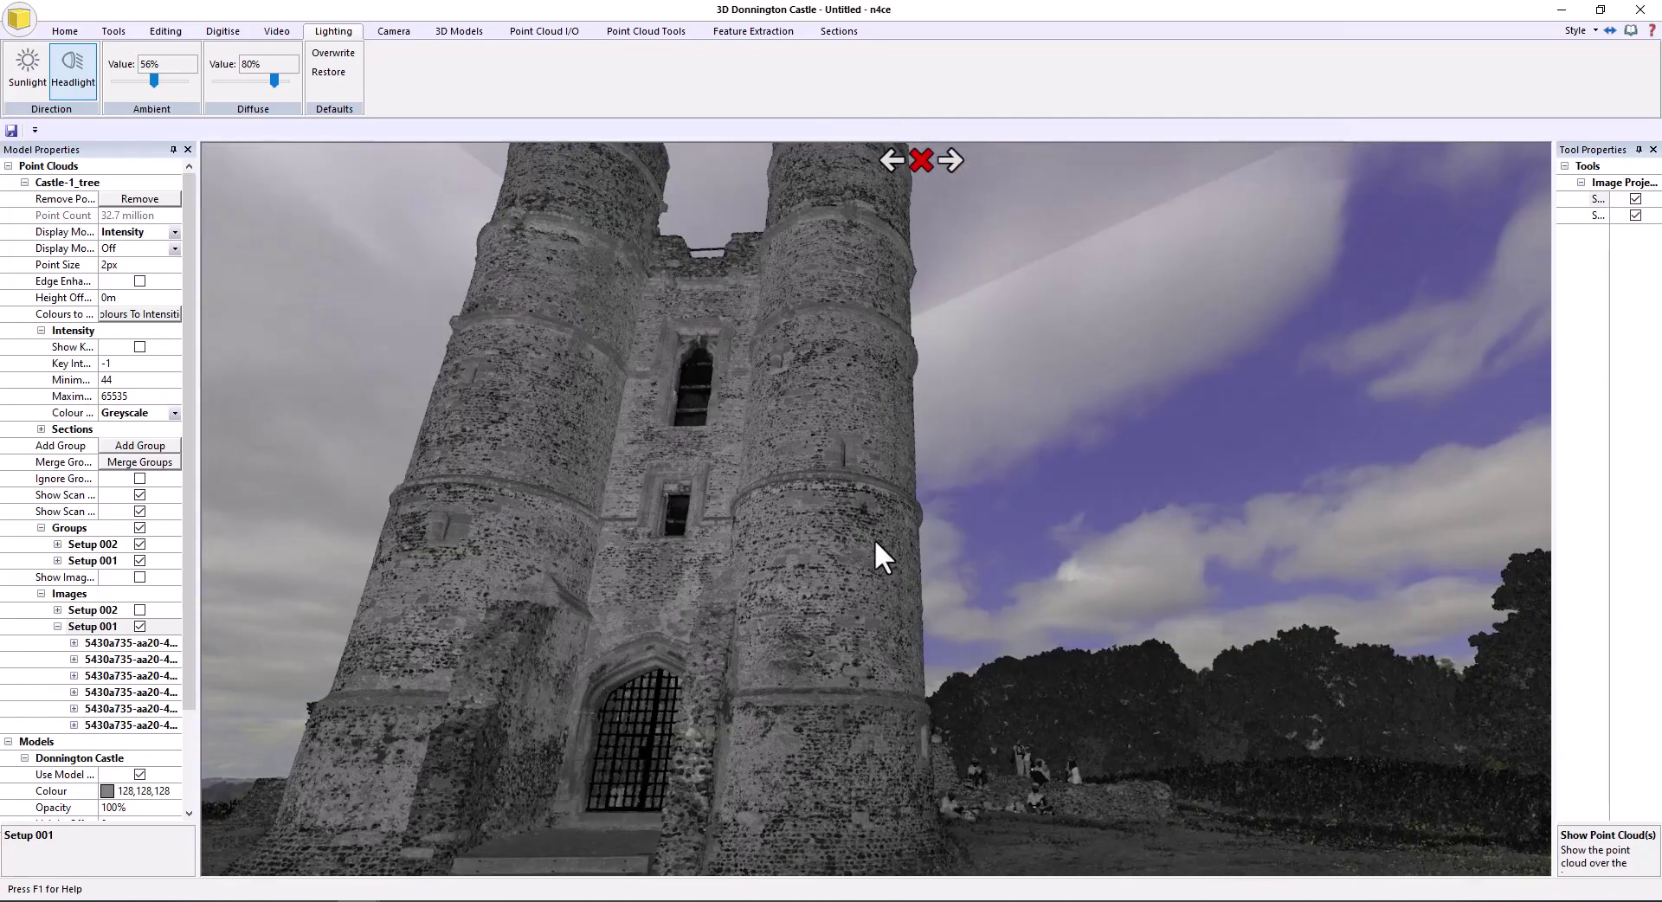
pyautogui.click(922, 159)
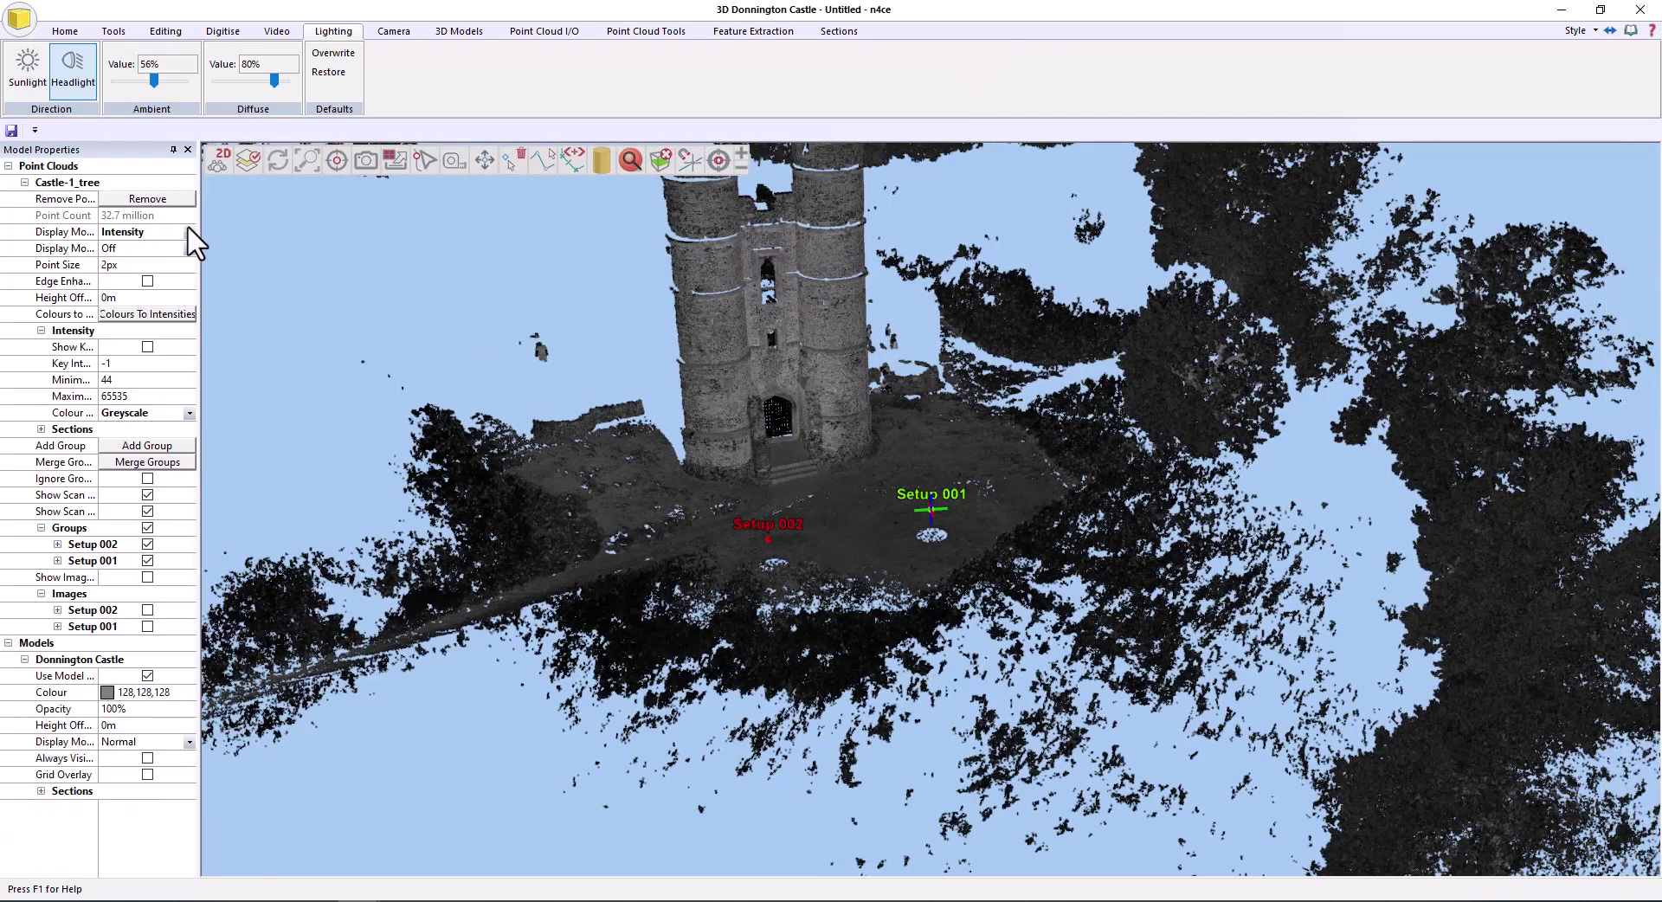
# Set the point cloud's display mode back to Normal and show the image locations
pyautogui.click(189, 232)
pyautogui.click(117, 261)
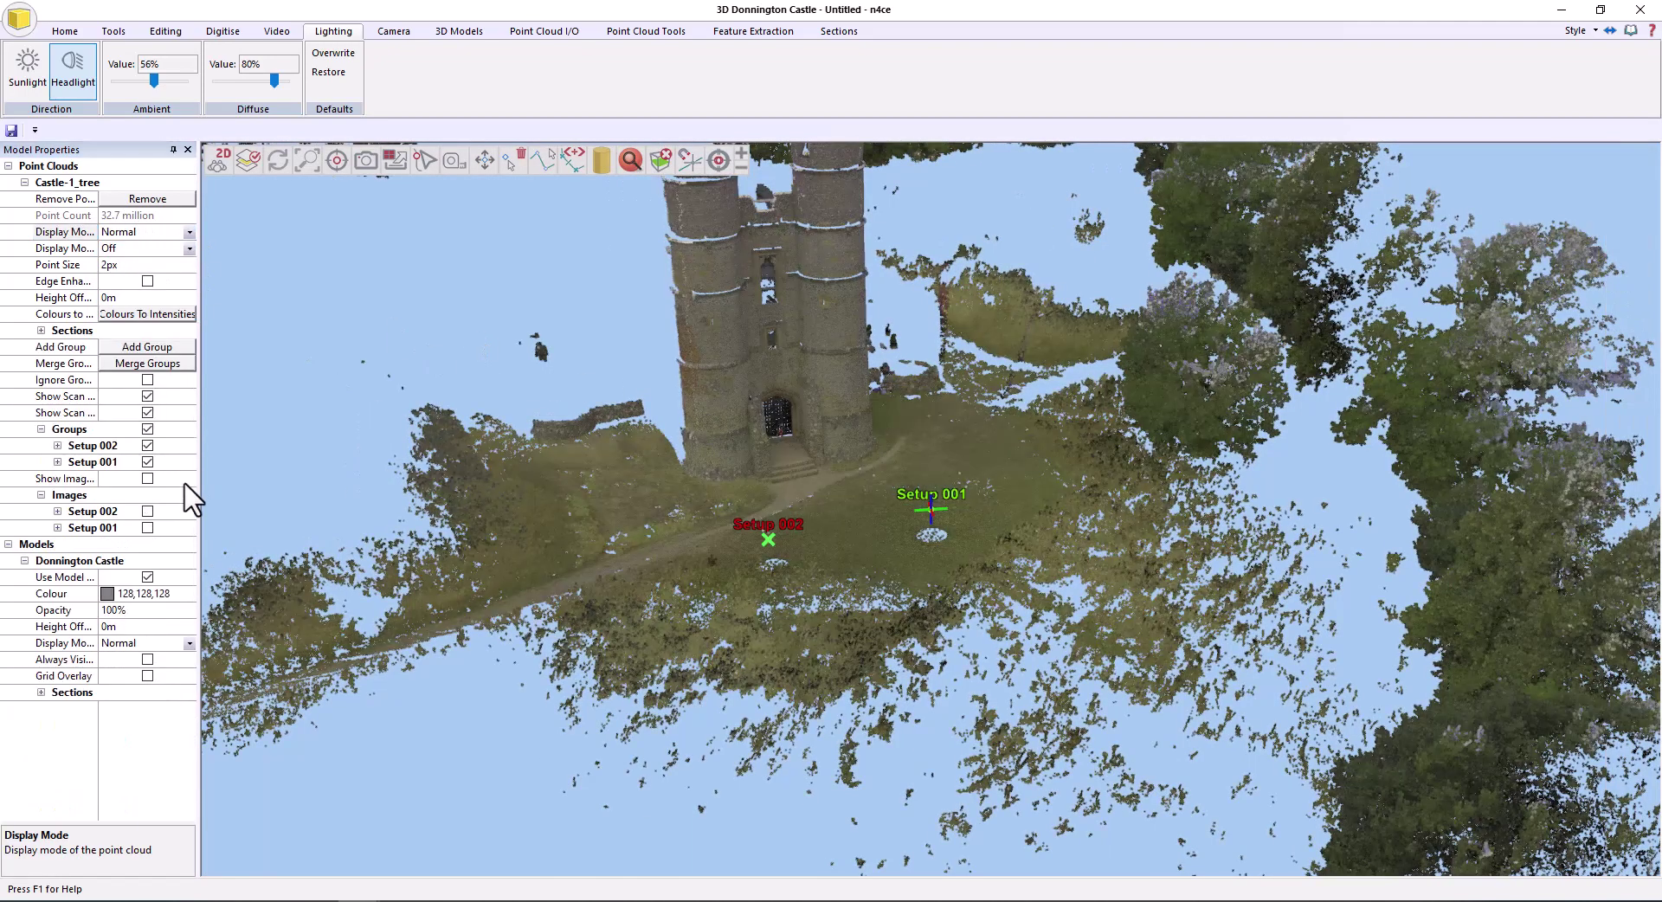
pyautogui.click(148, 479)
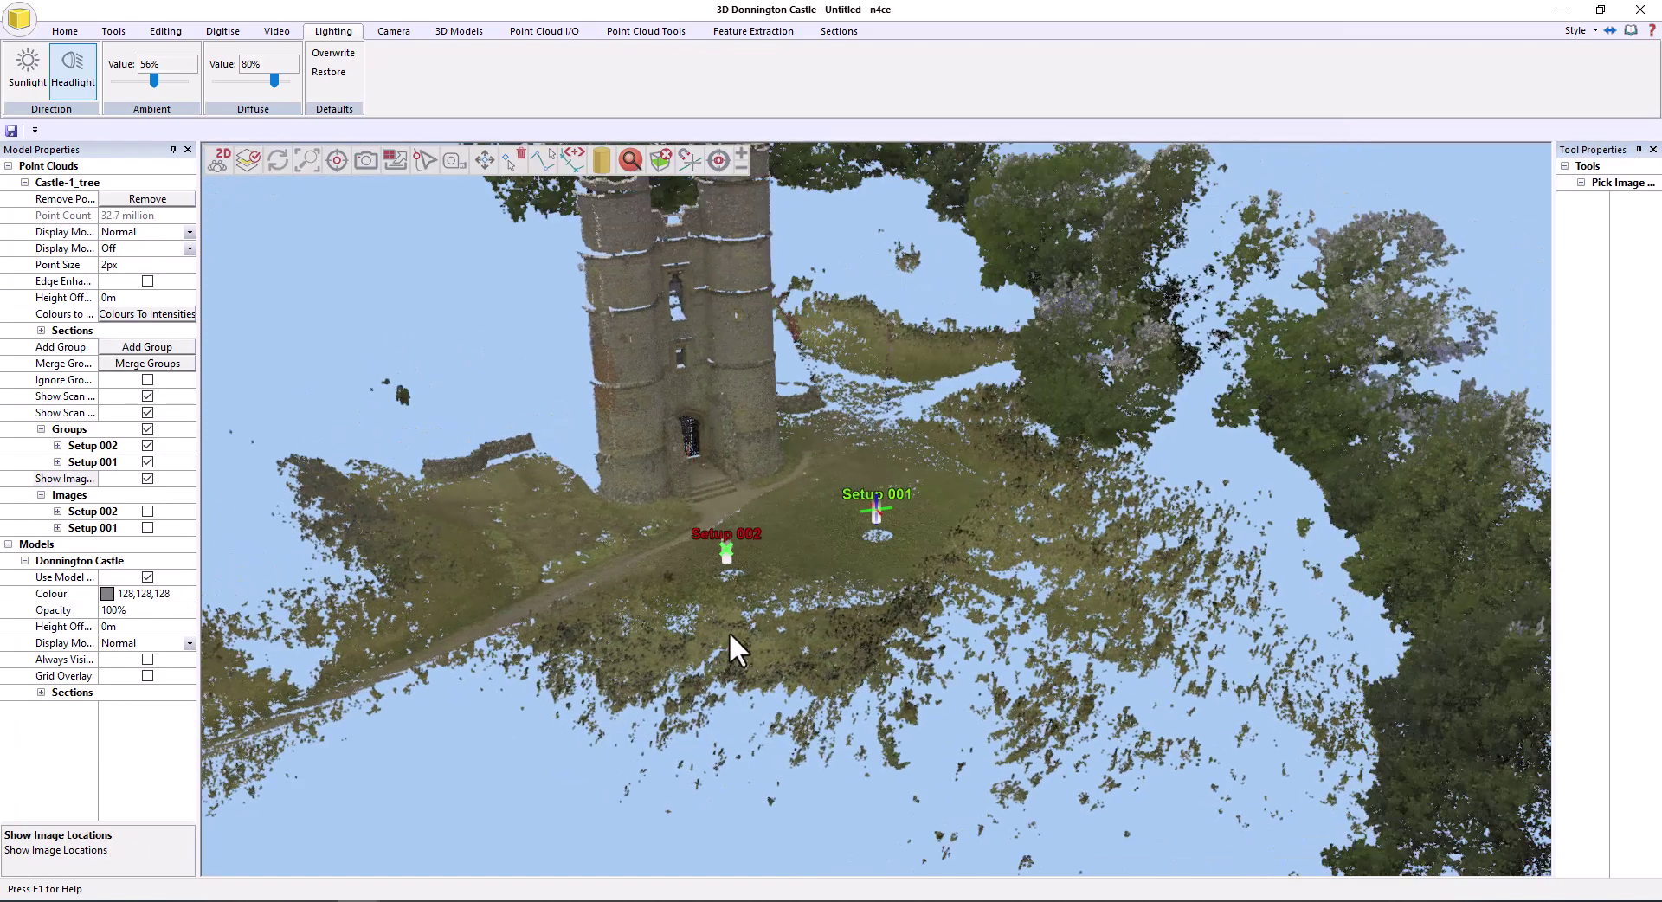
pyautogui.moveTo(729, 631); pyautogui.dragTo(797, 579)
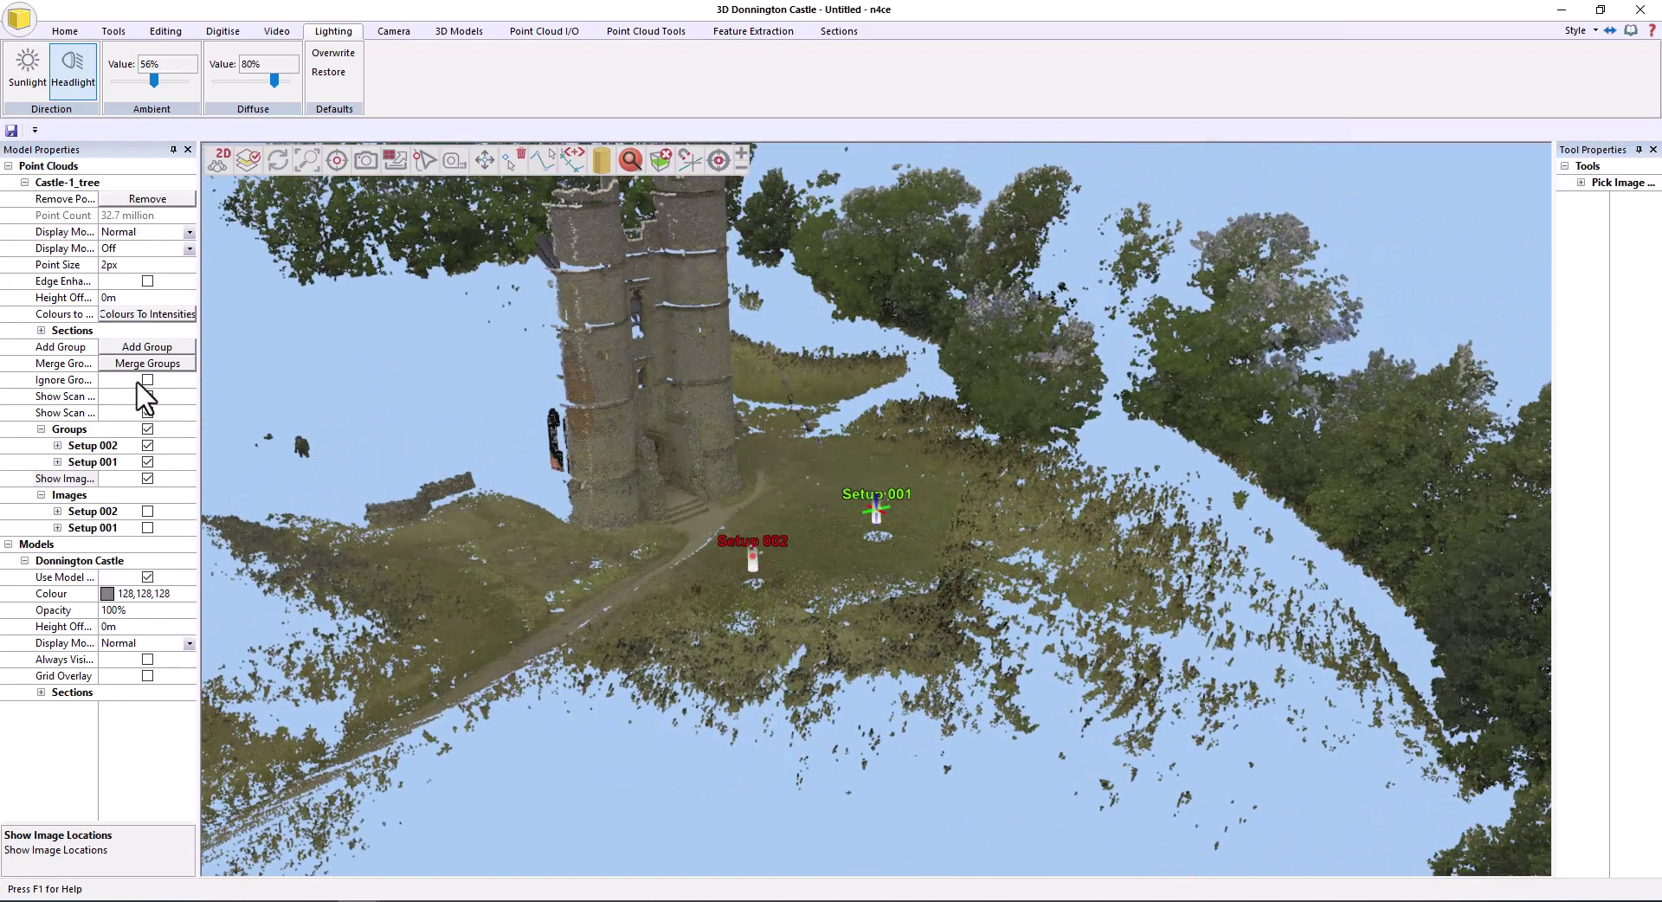
# Open the Setup 002 images from their location marker, examine the castle front, and close the image projection
pyautogui.click(755, 568)
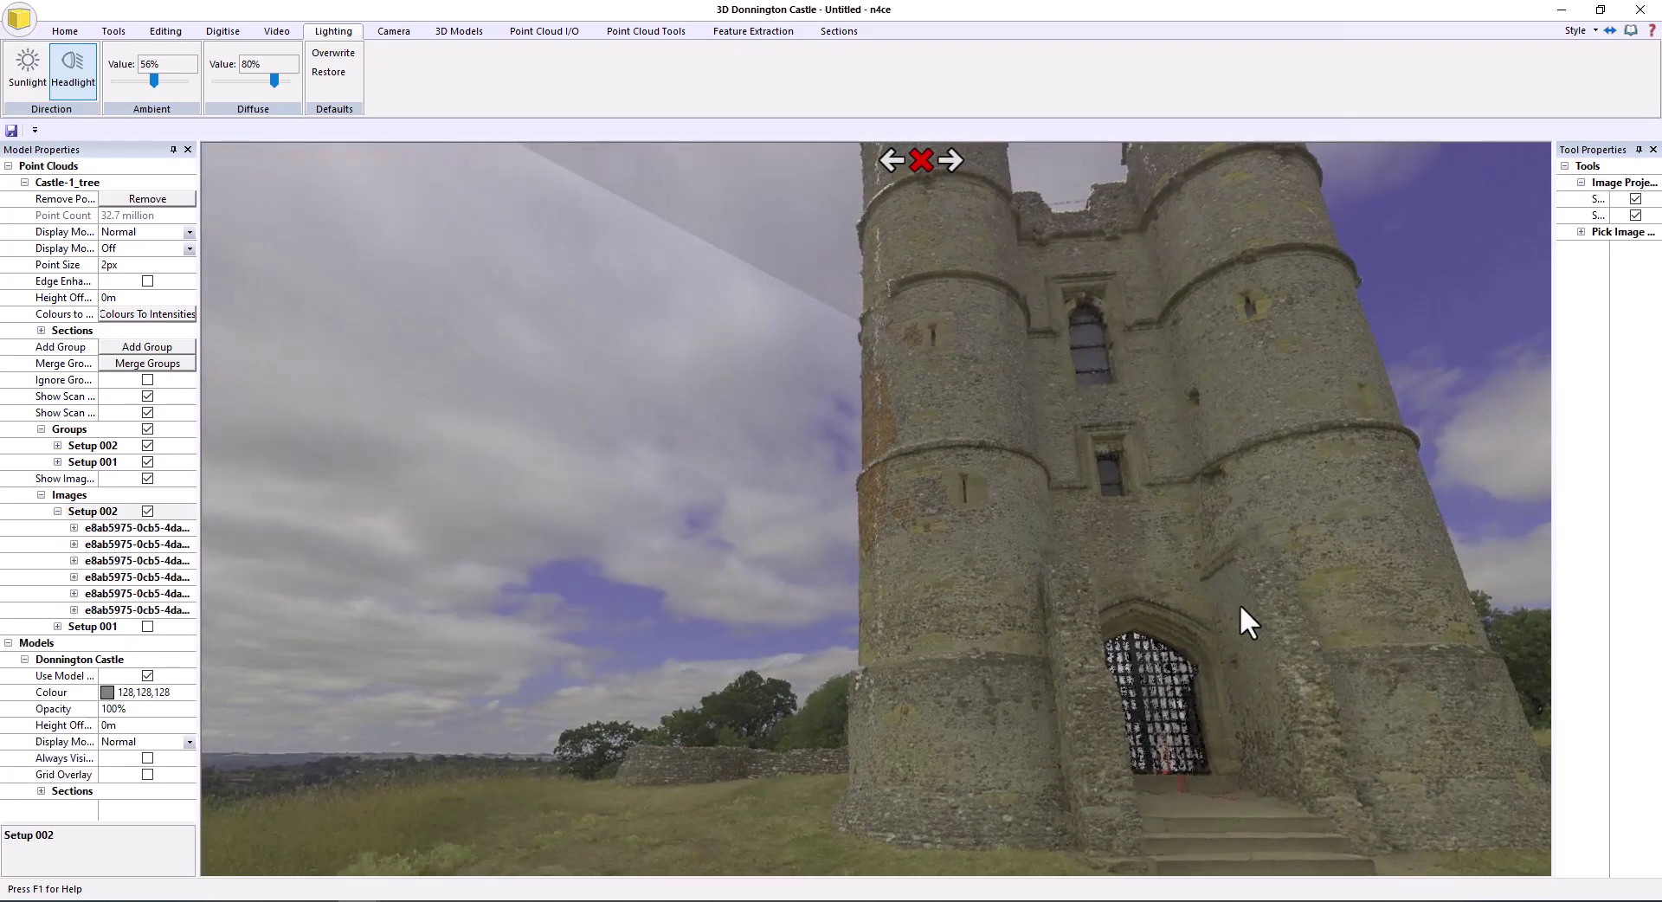
pyautogui.moveTo(1239, 604); pyautogui.dragTo(968, 590)
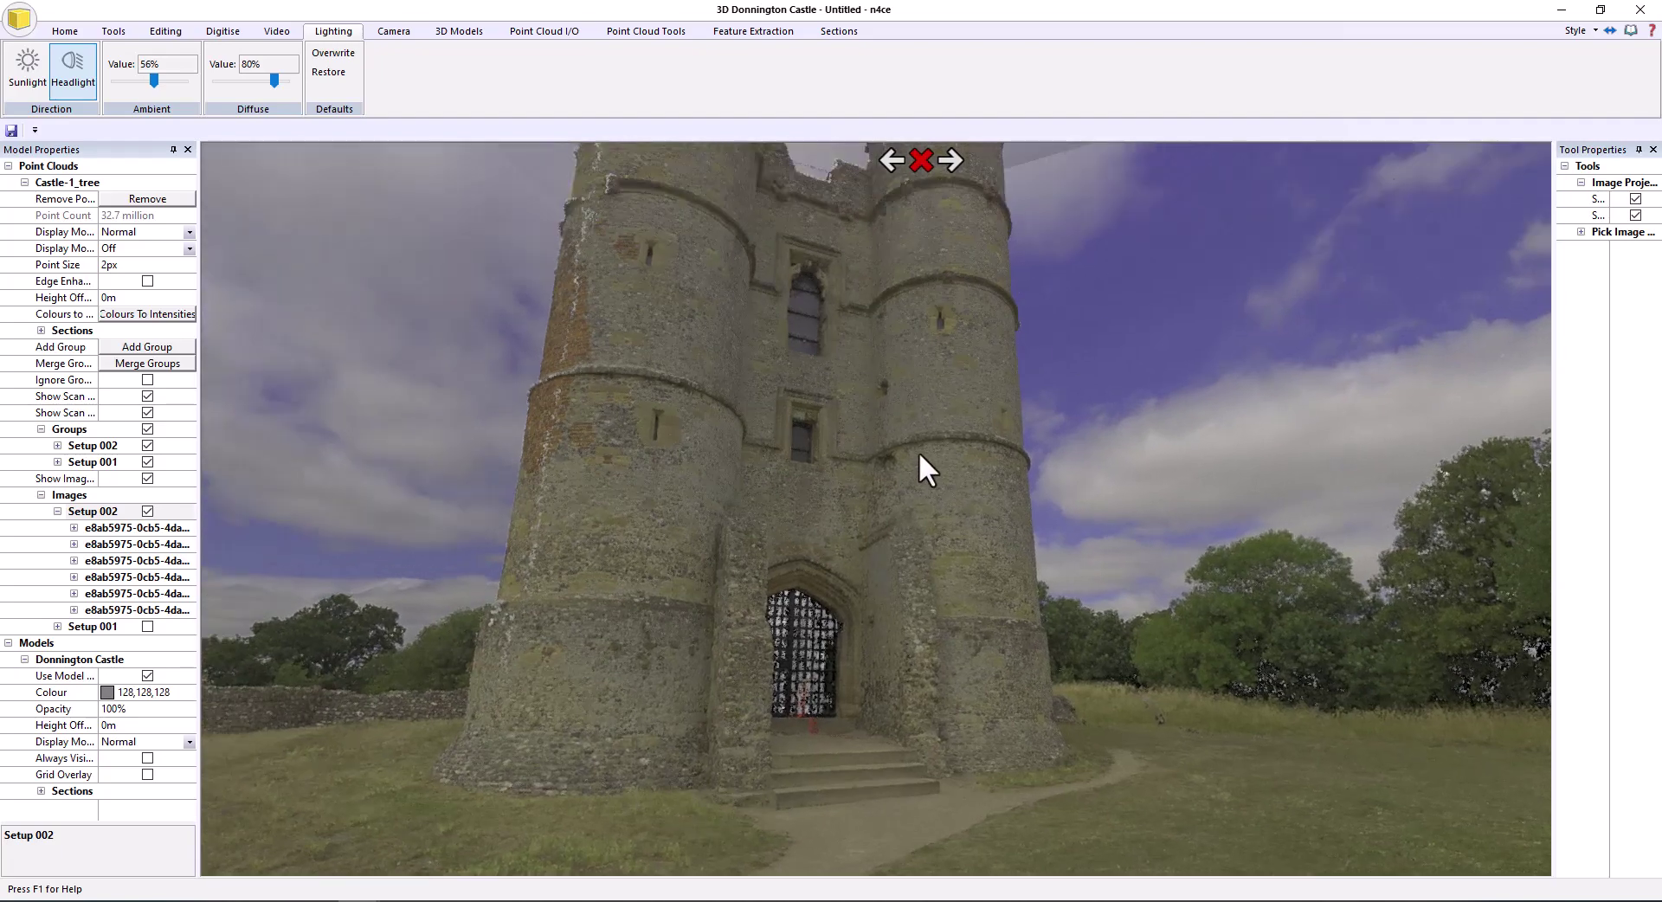
pyautogui.click(923, 154)
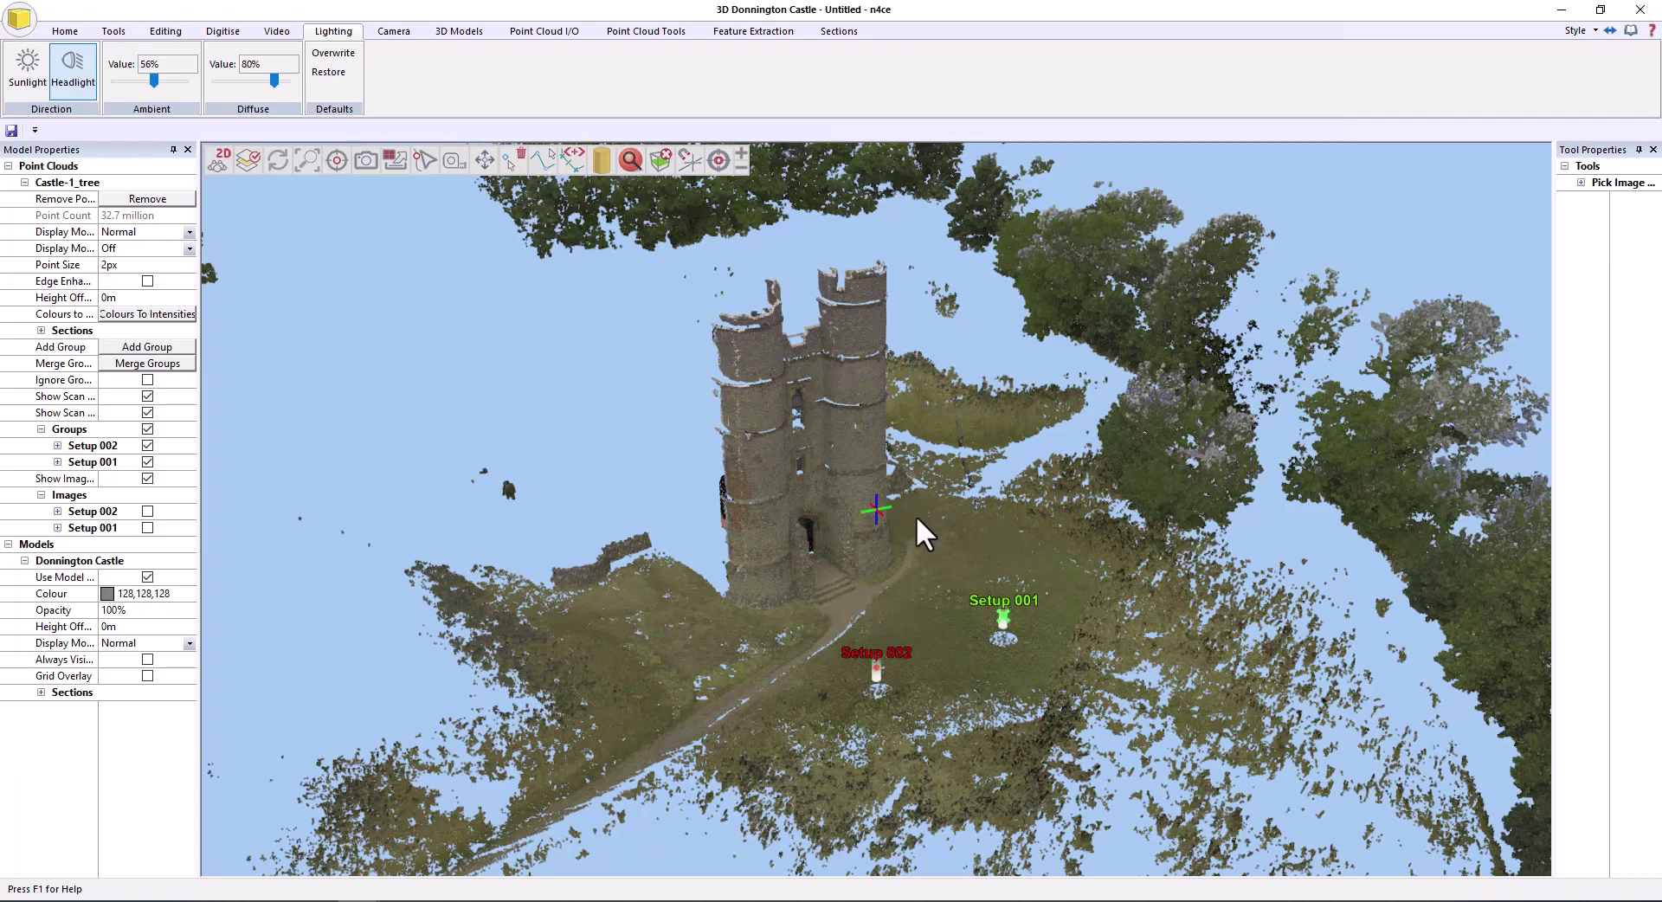
# Add a point cloud group named Castle
pyautogui.moveTo(928, 391); pyautogui.dragTo(1021, 351)
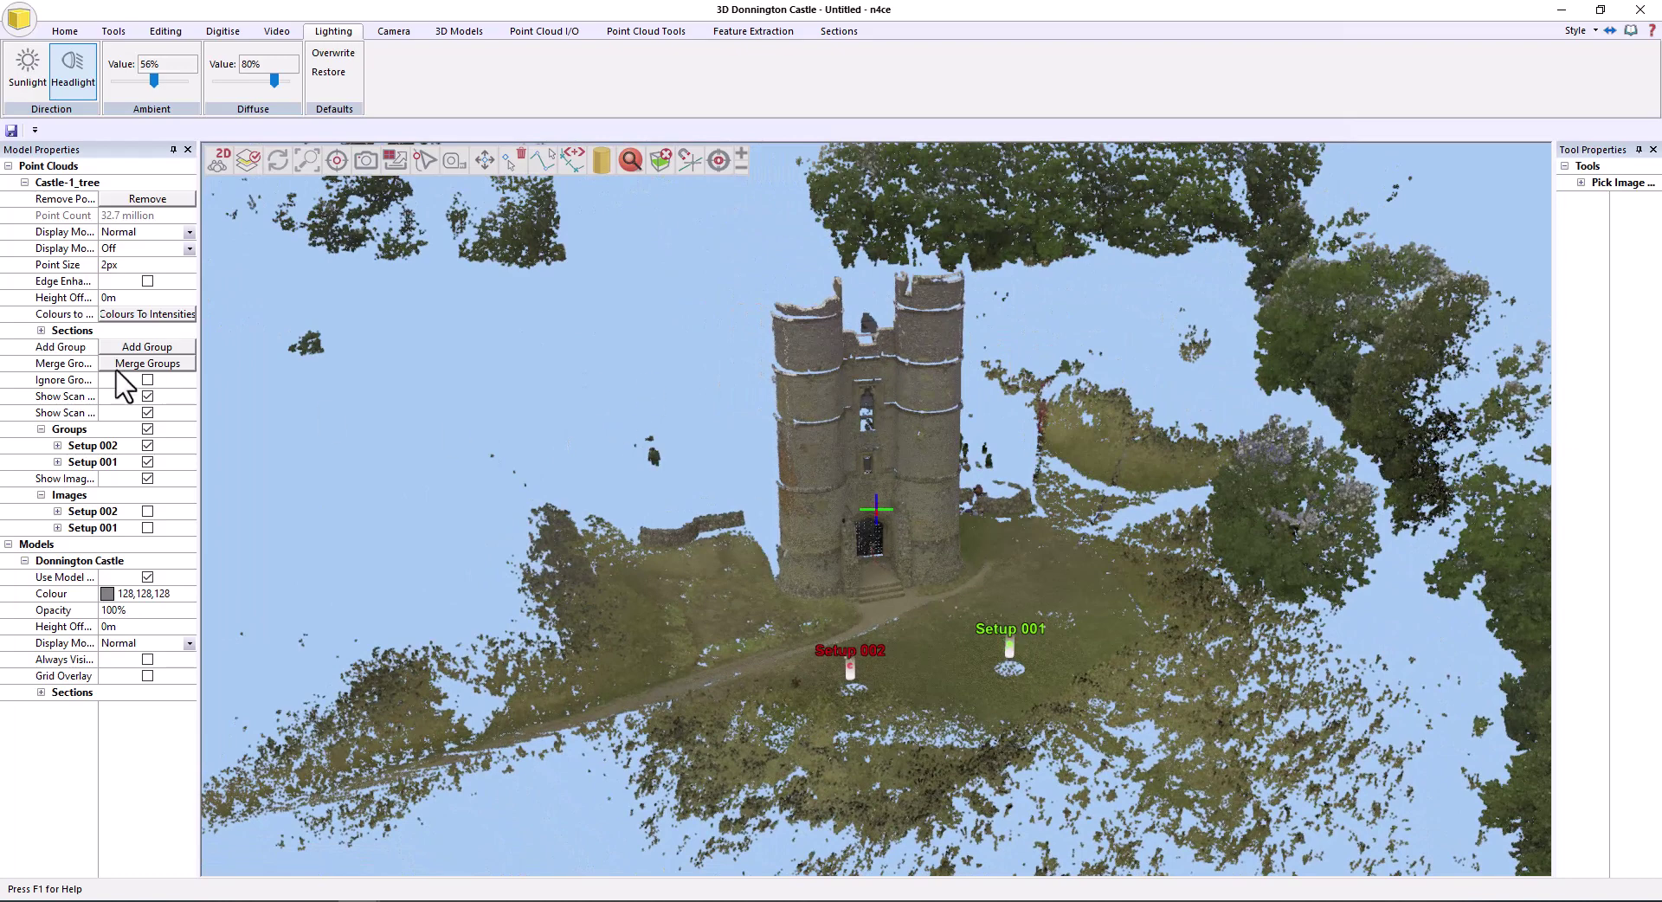
pyautogui.click(164, 346)
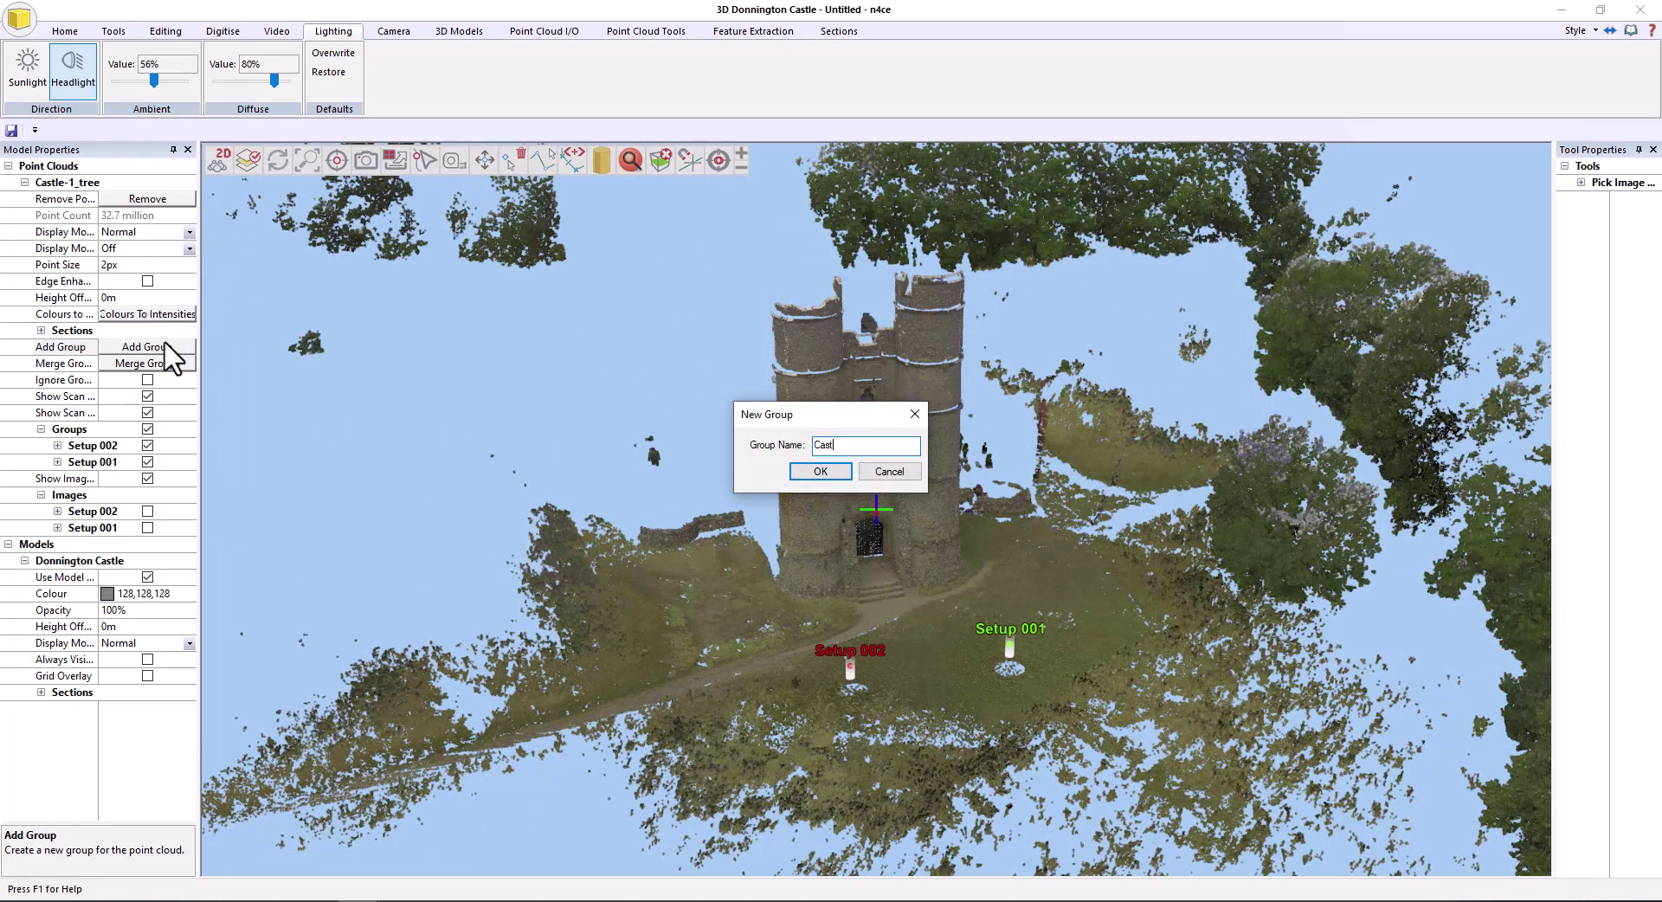
pyautogui.press('Return')
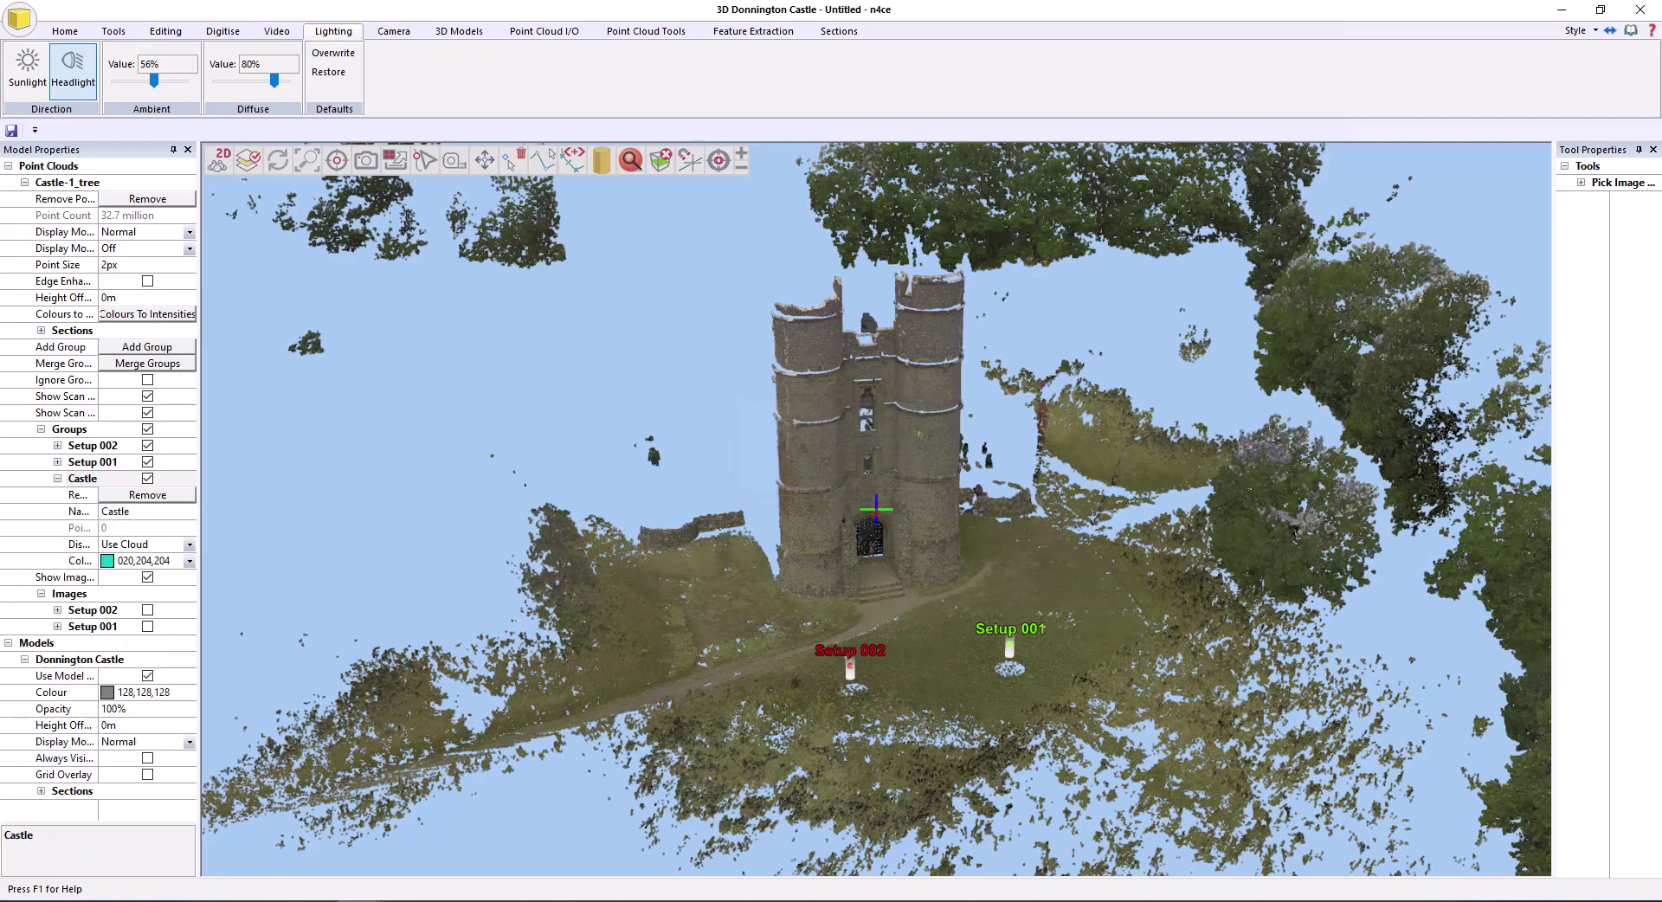
pyautogui.scroll(3, 807, 506)
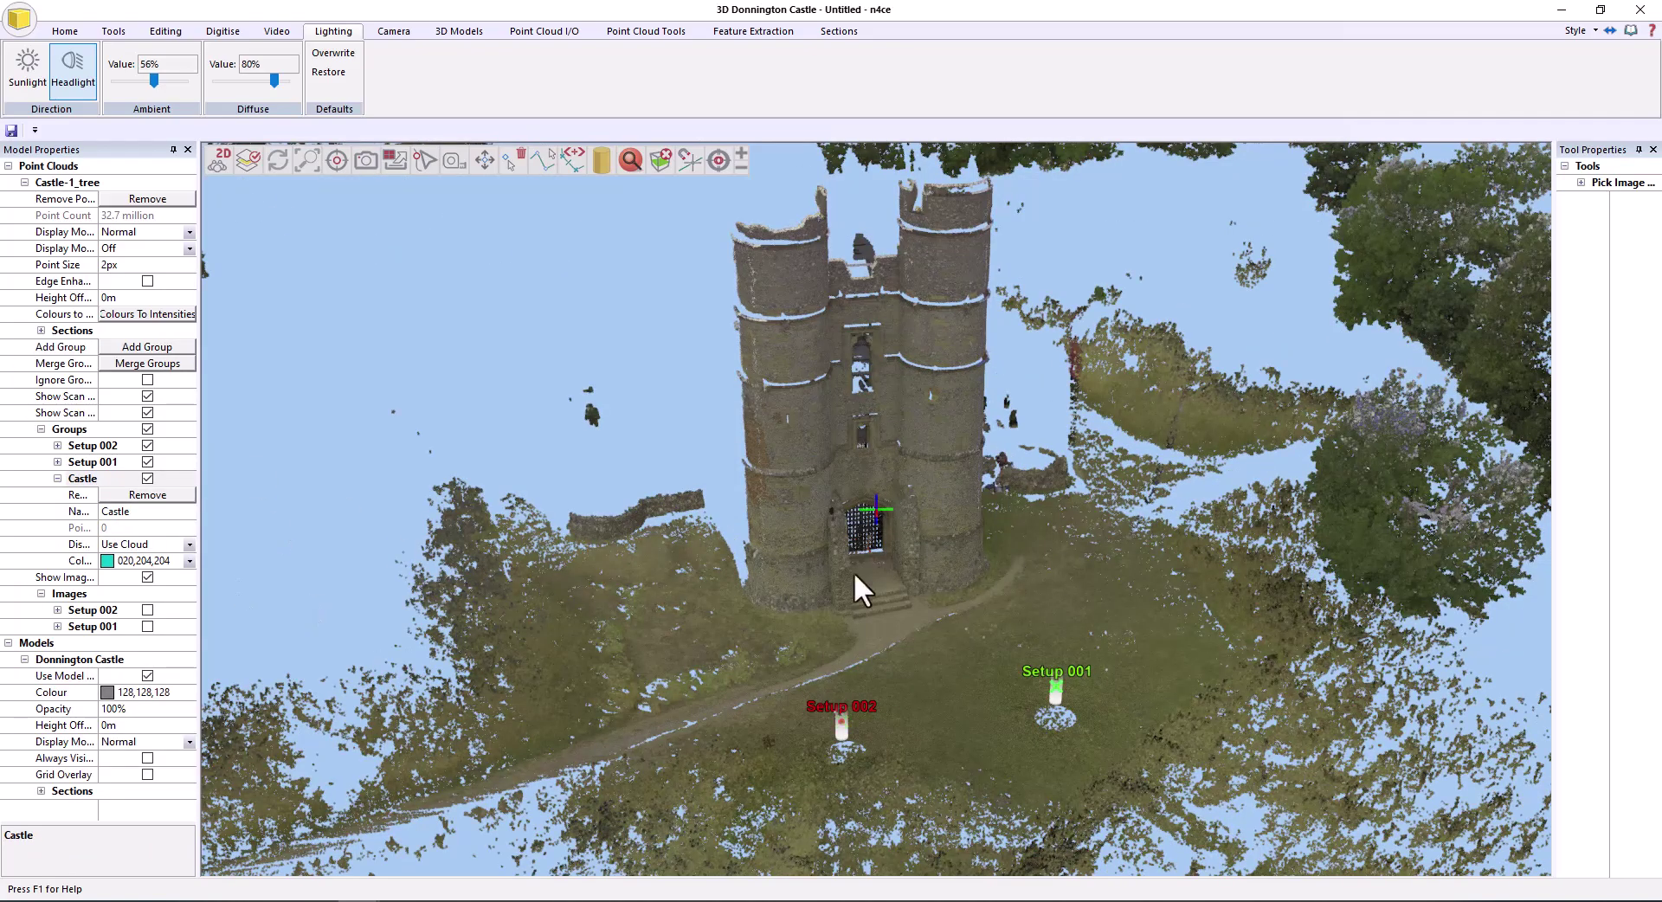
pyautogui.moveTo(936, 551); pyautogui.dragTo(959, 667, button='middle')
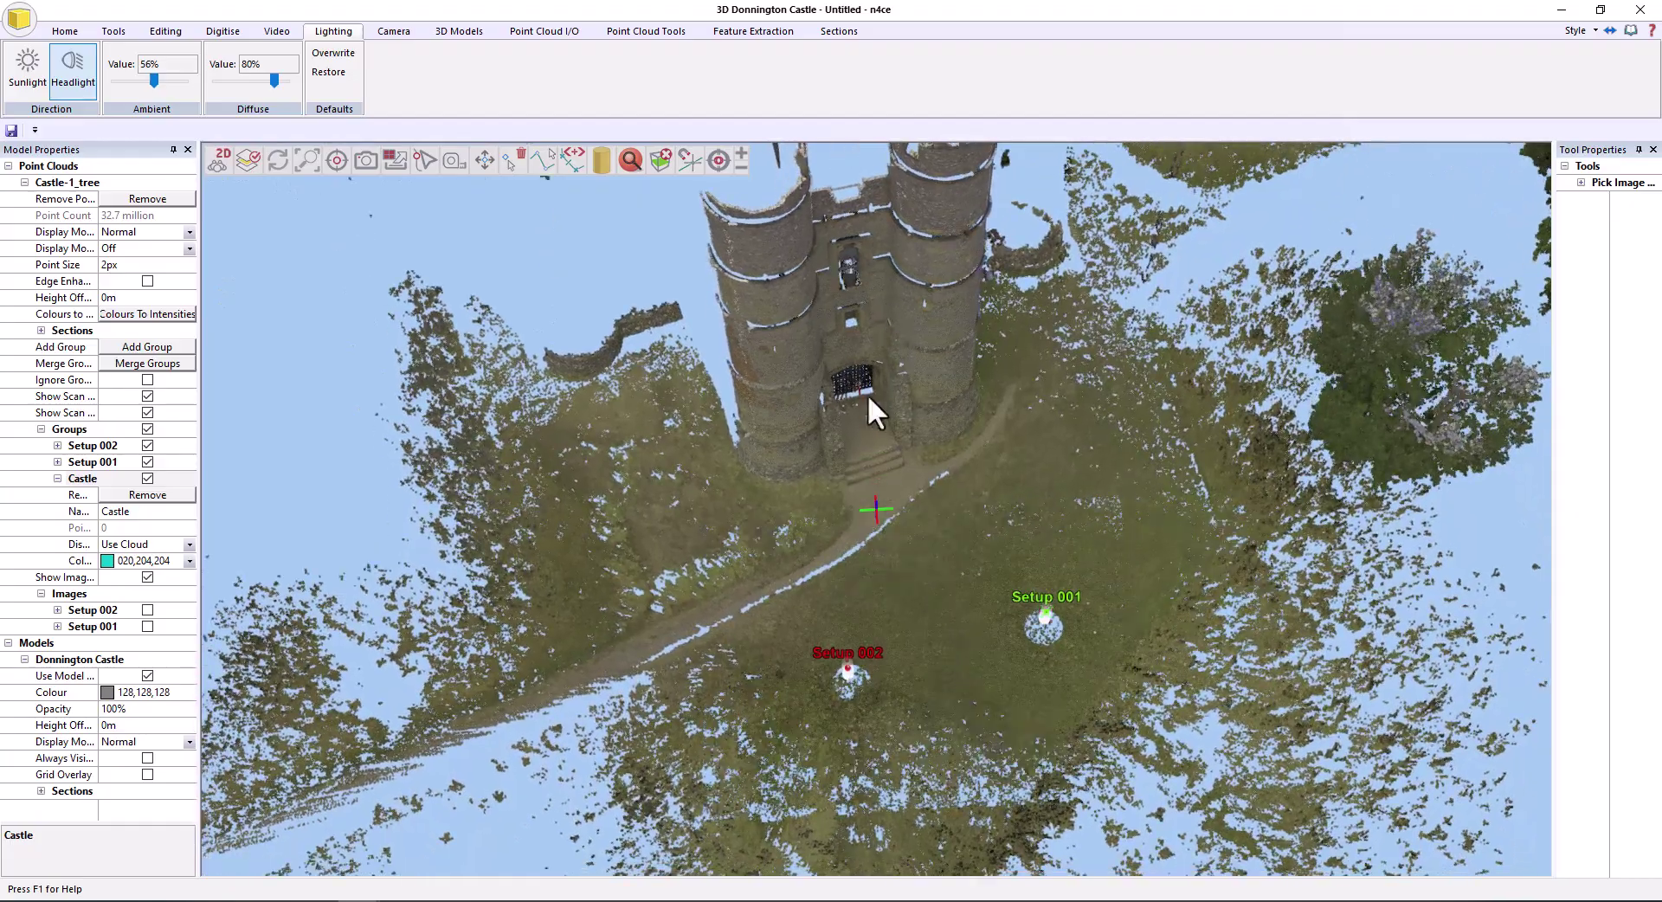
# Clip the point cloud with a rotated rectangle drawn in plan around the castle's twin-tower front
pyautogui.moveTo(863, 426); pyautogui.dragTo(889, 436, button='middle')
pyautogui.moveTo(891, 435); pyautogui.dragTo(720, 501)
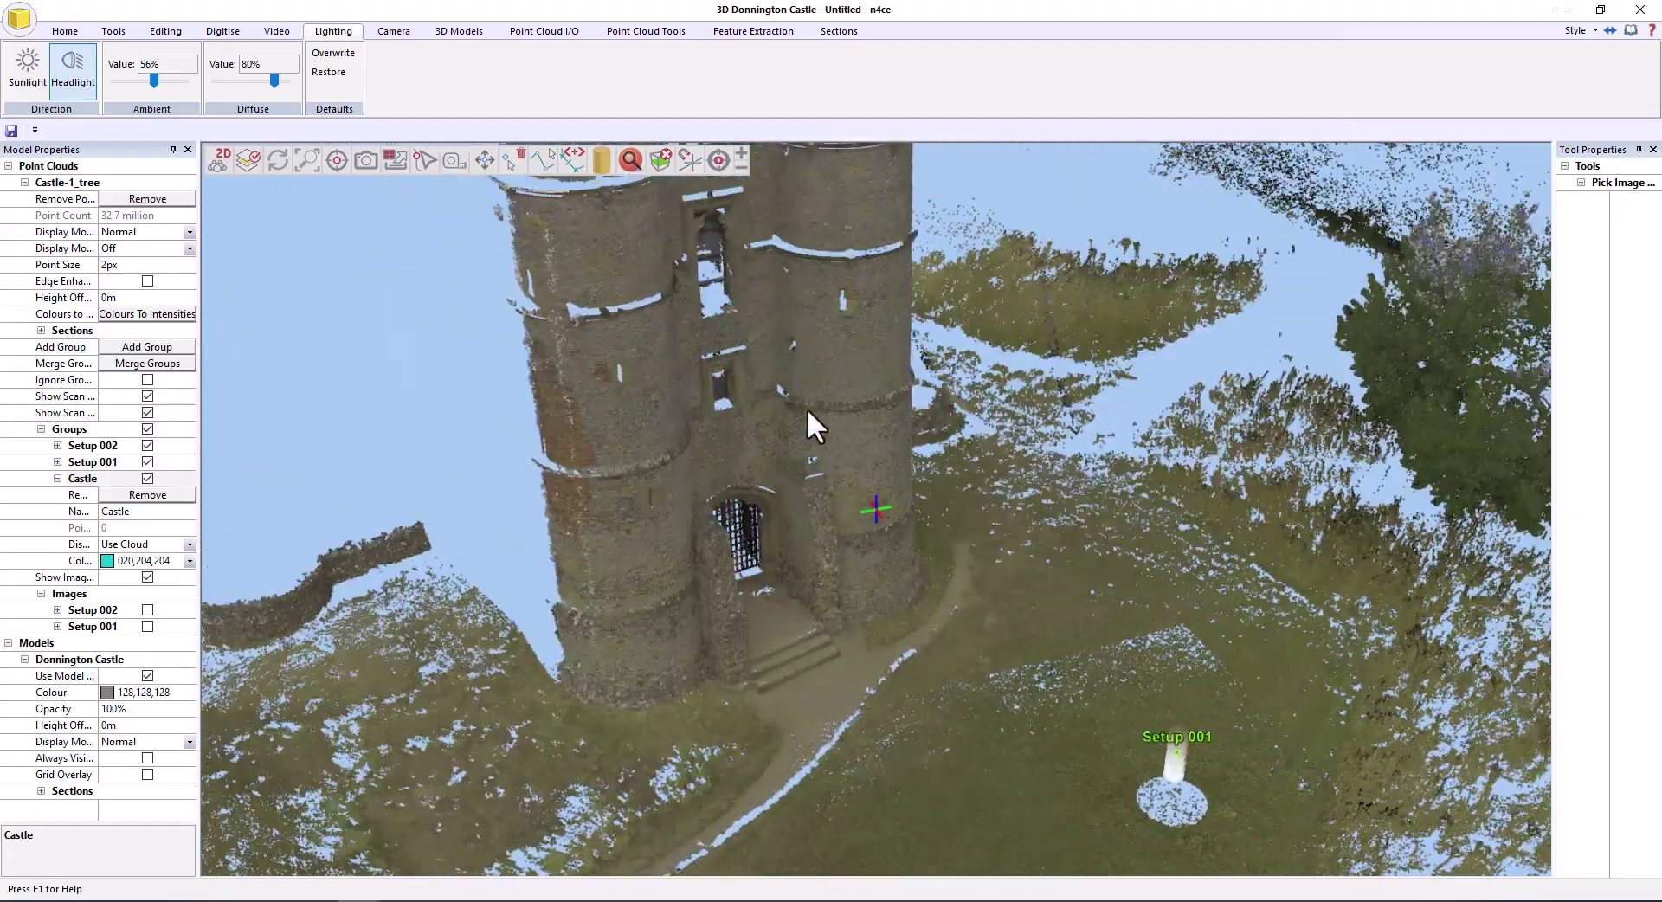
pyautogui.moveTo(807, 410); pyautogui.dragTo(687, 543, button='middle')
pyautogui.scroll(1, 686, 544)
pyautogui.scroll(-3, 820, 413)
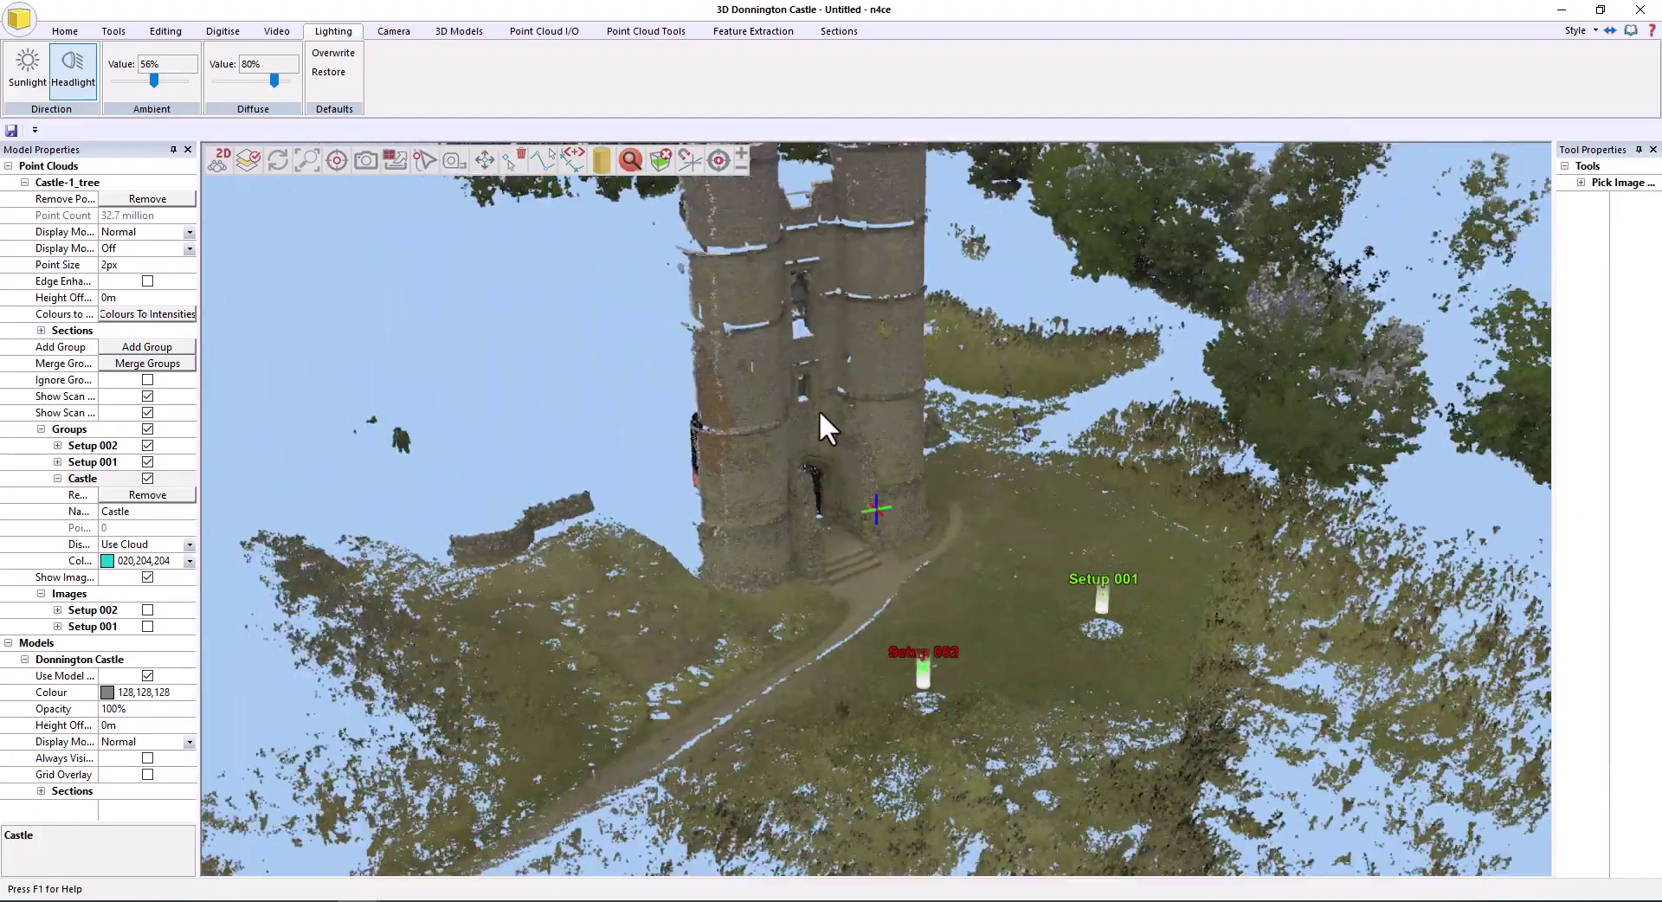
pyautogui.moveTo(819, 408); pyautogui.dragTo(836, 523)
pyautogui.moveTo(976, 306); pyautogui.dragTo(953, 420)
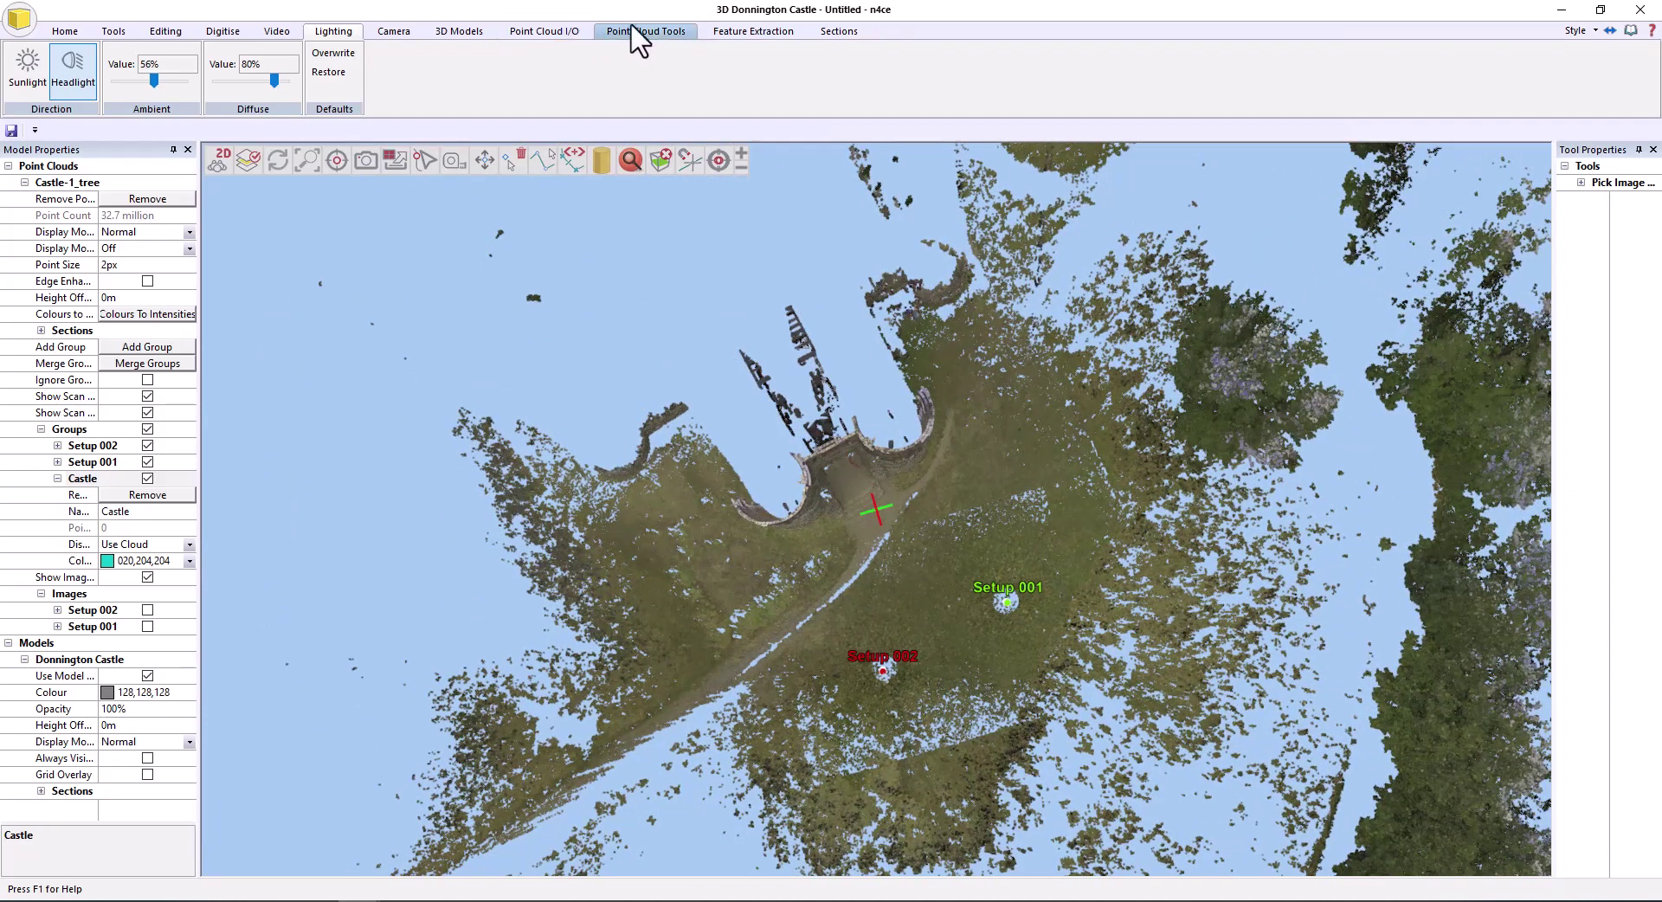
pyautogui.click(645, 31)
pyautogui.click(1357, 86)
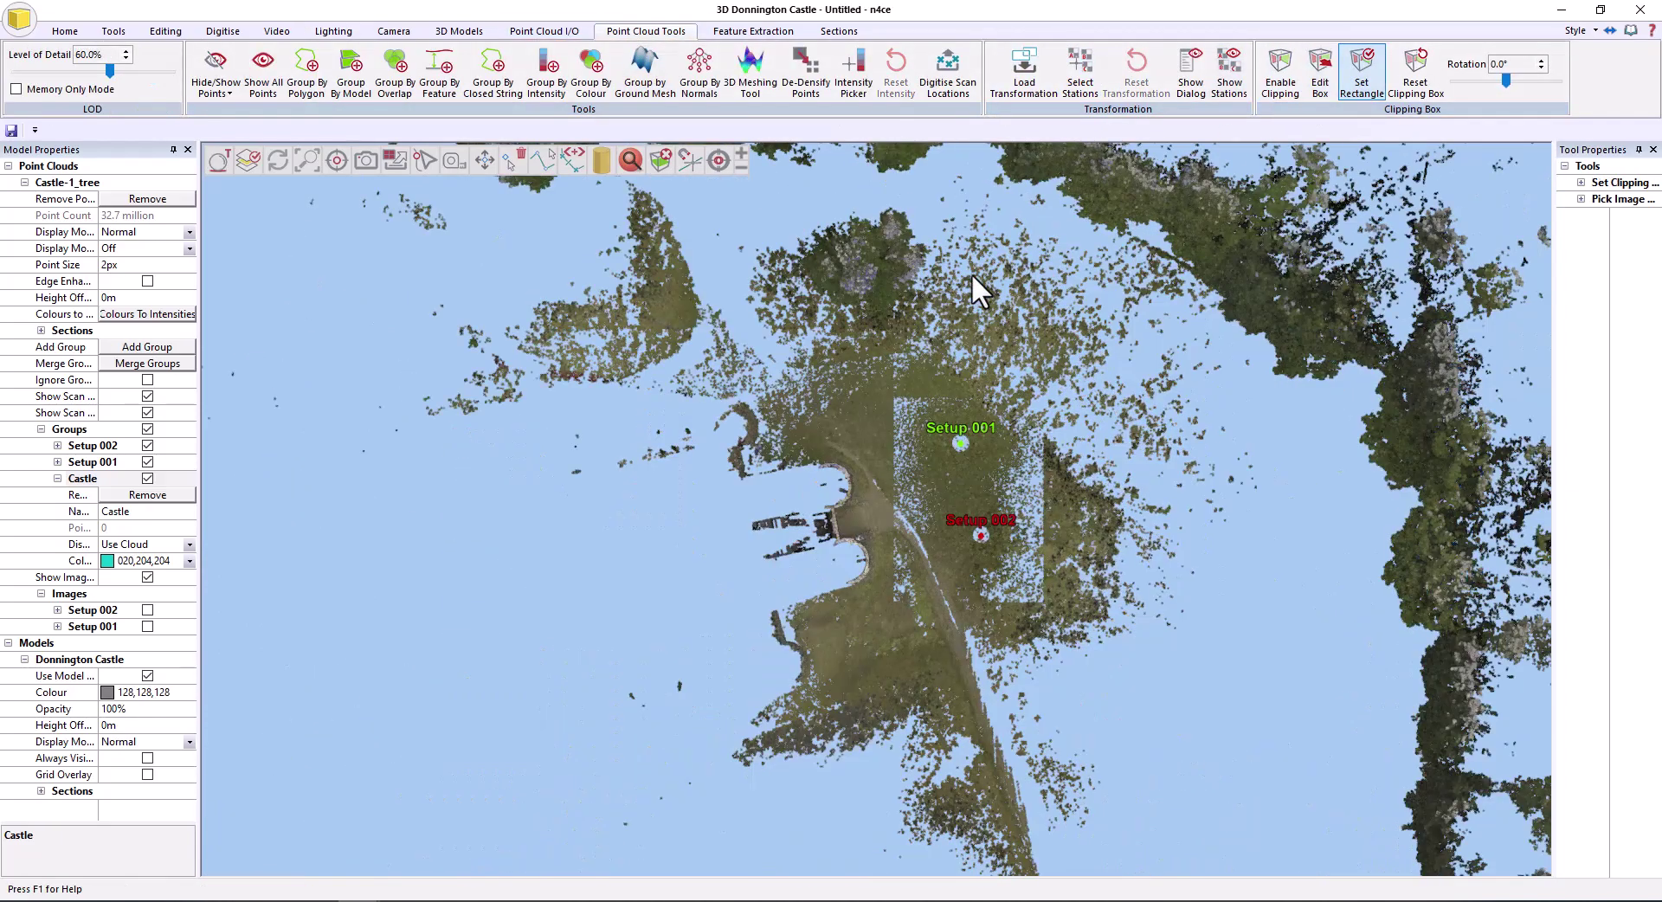
pyautogui.click(859, 432)
pyautogui.click(896, 586)
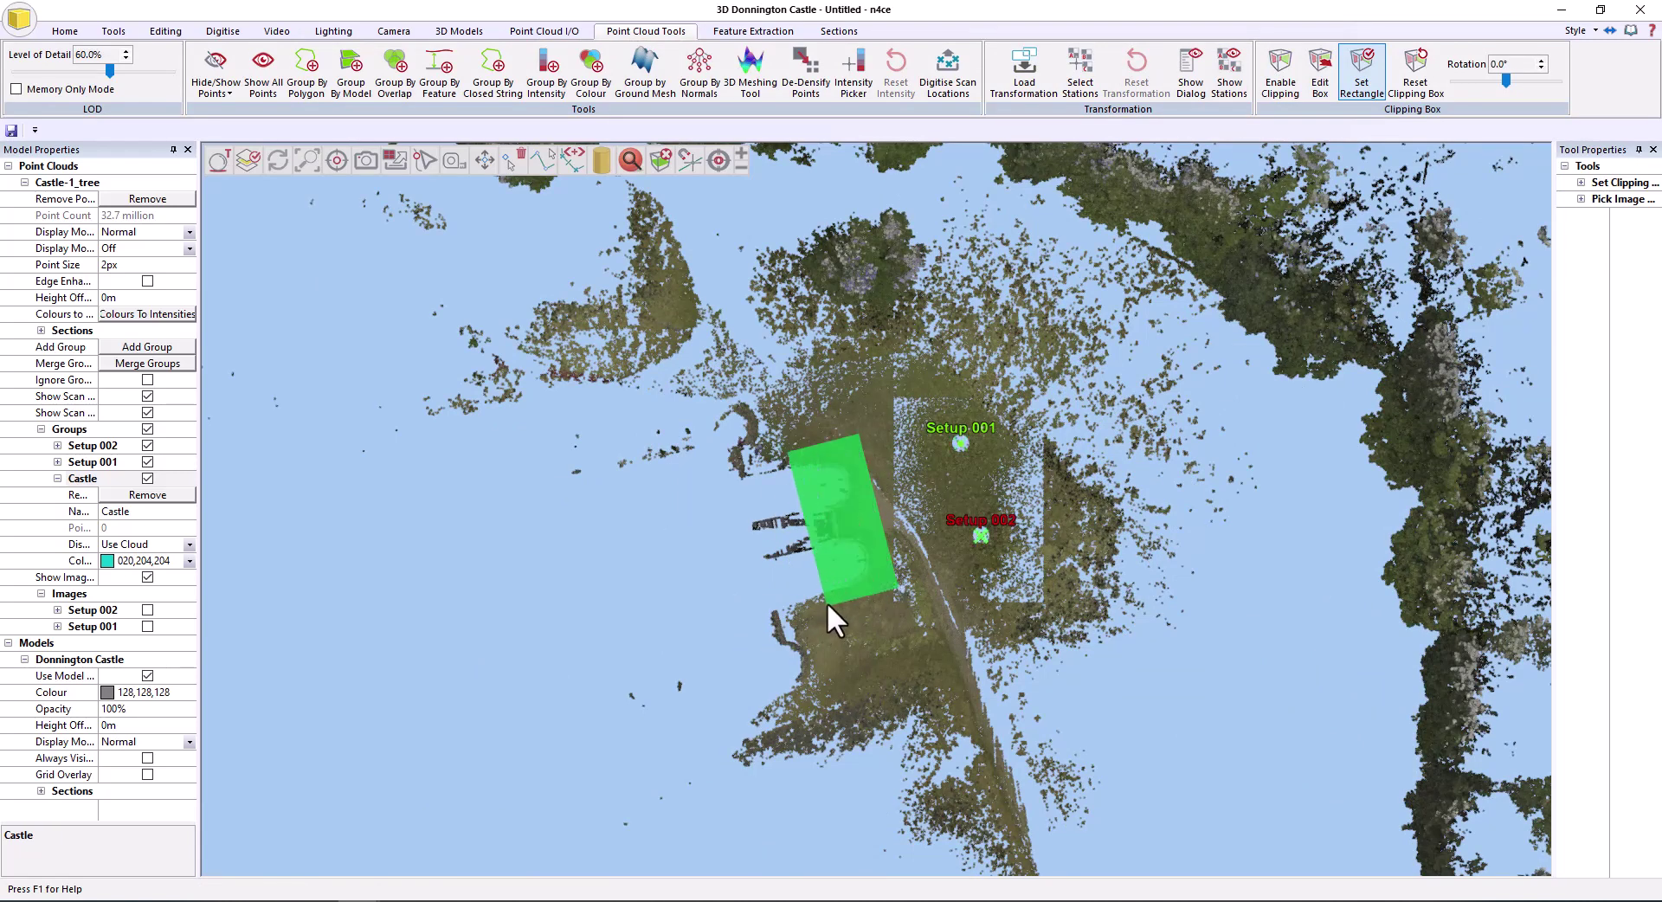
pyautogui.click(828, 601)
# Add a point cloud group named Noise and turn off its visibility
pyautogui.scroll(3, 779, 474)
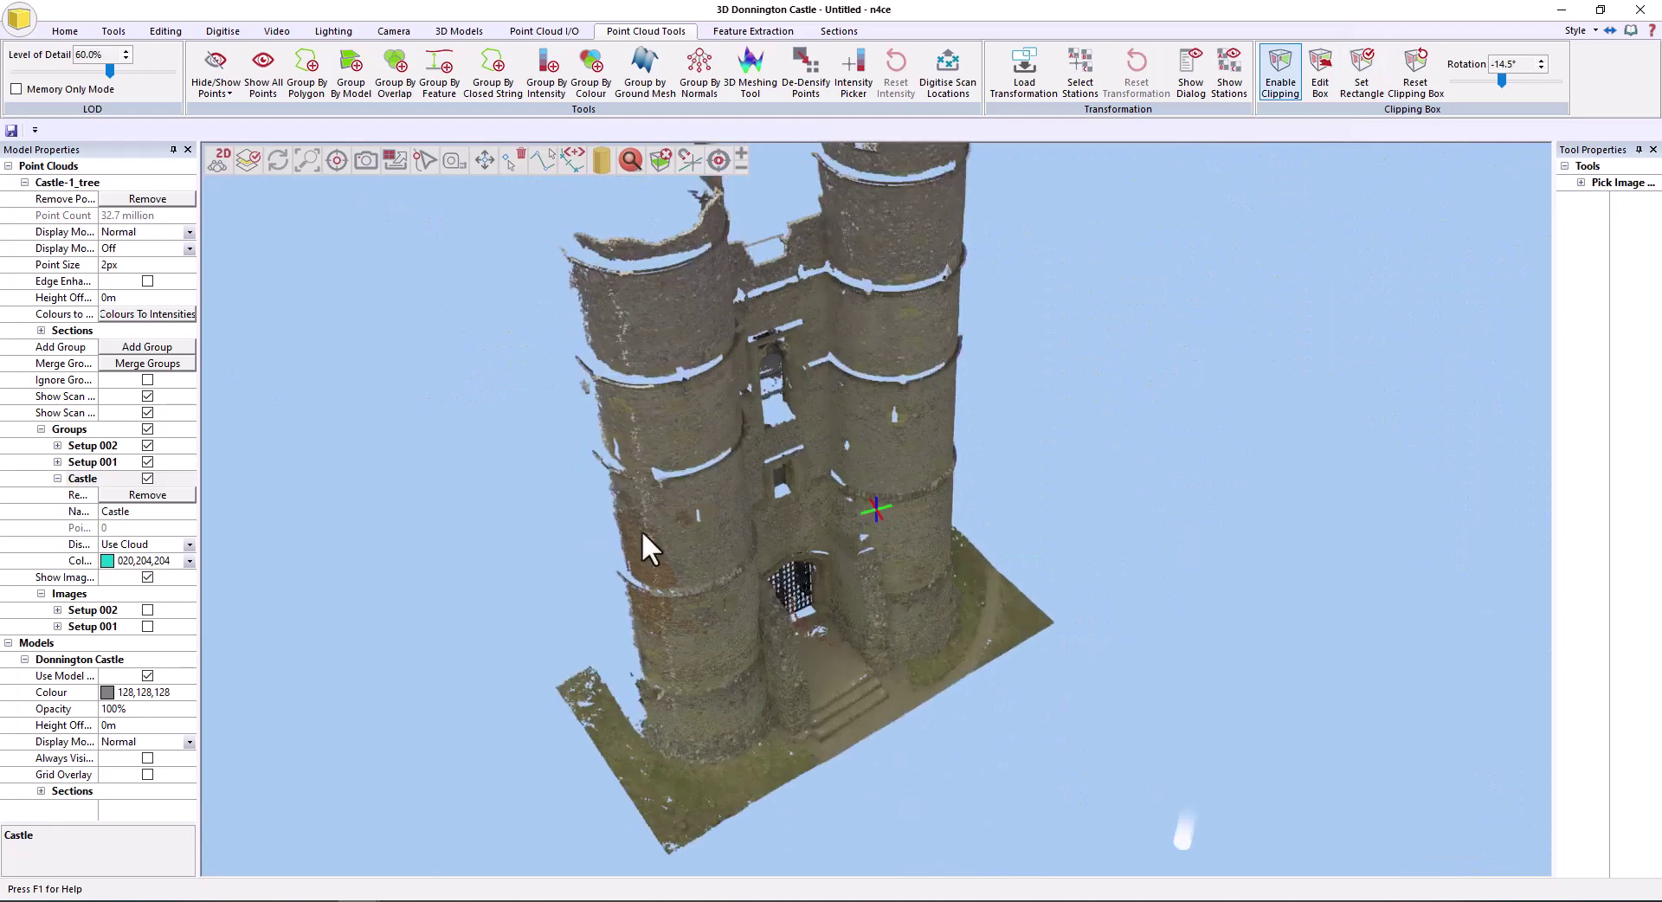
pyautogui.moveTo(710, 527); pyautogui.dragTo(523, 303)
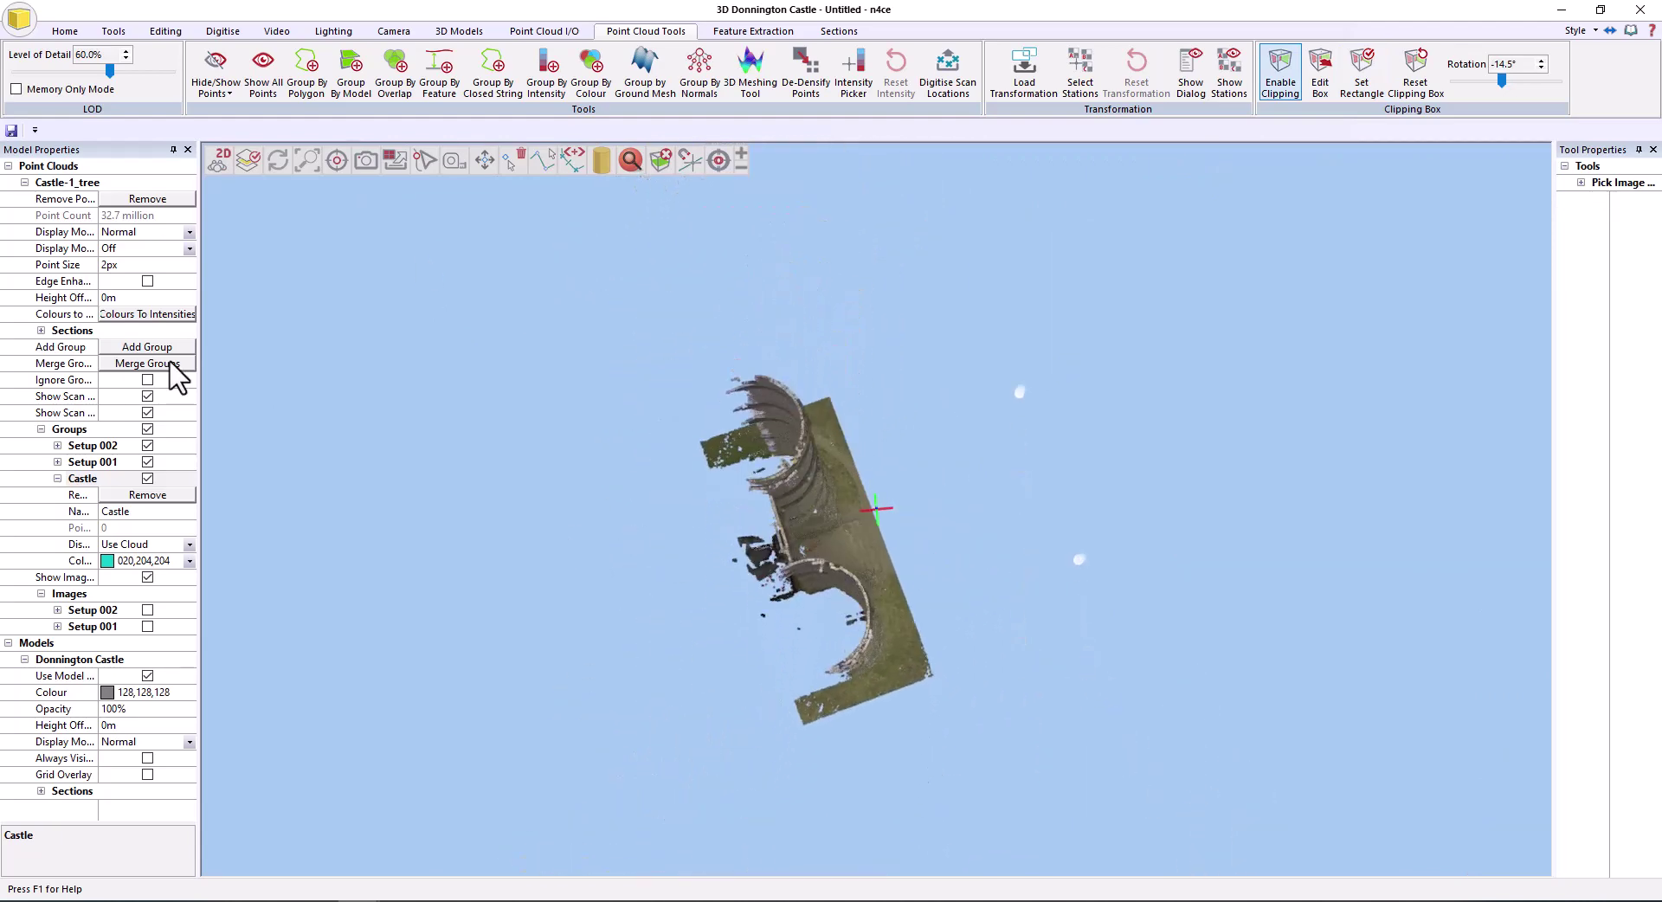
pyautogui.click(149, 346)
pyautogui.write('Noise')
pyautogui.press('Return')
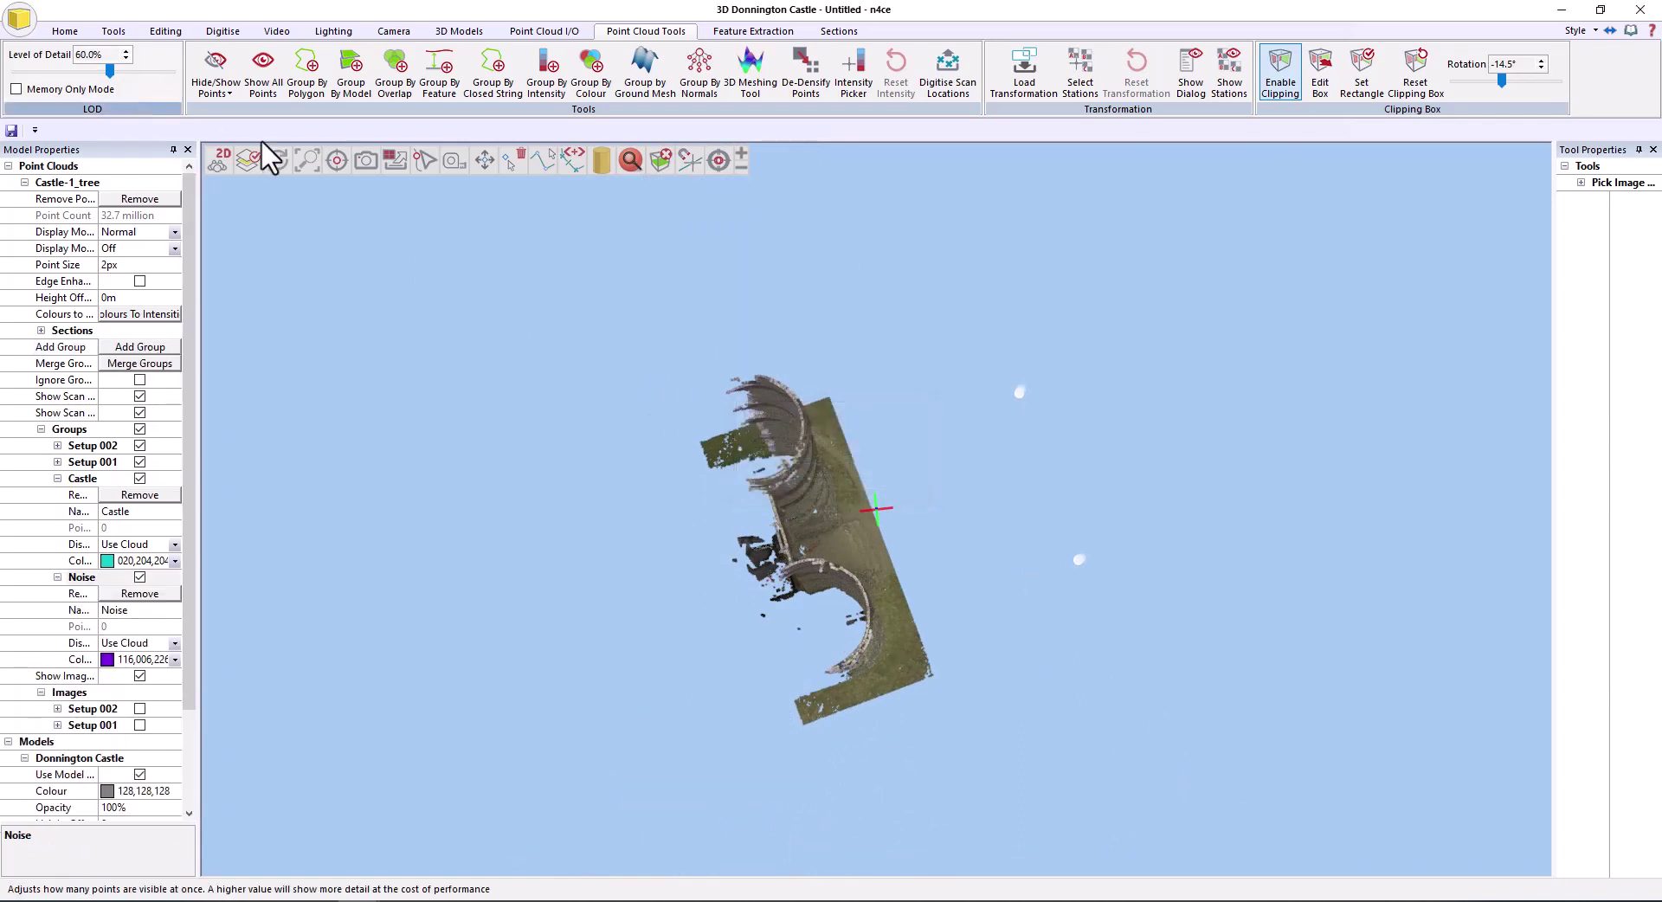
pyautogui.moveTo(810, 572); pyautogui.dragTo(844, 545)
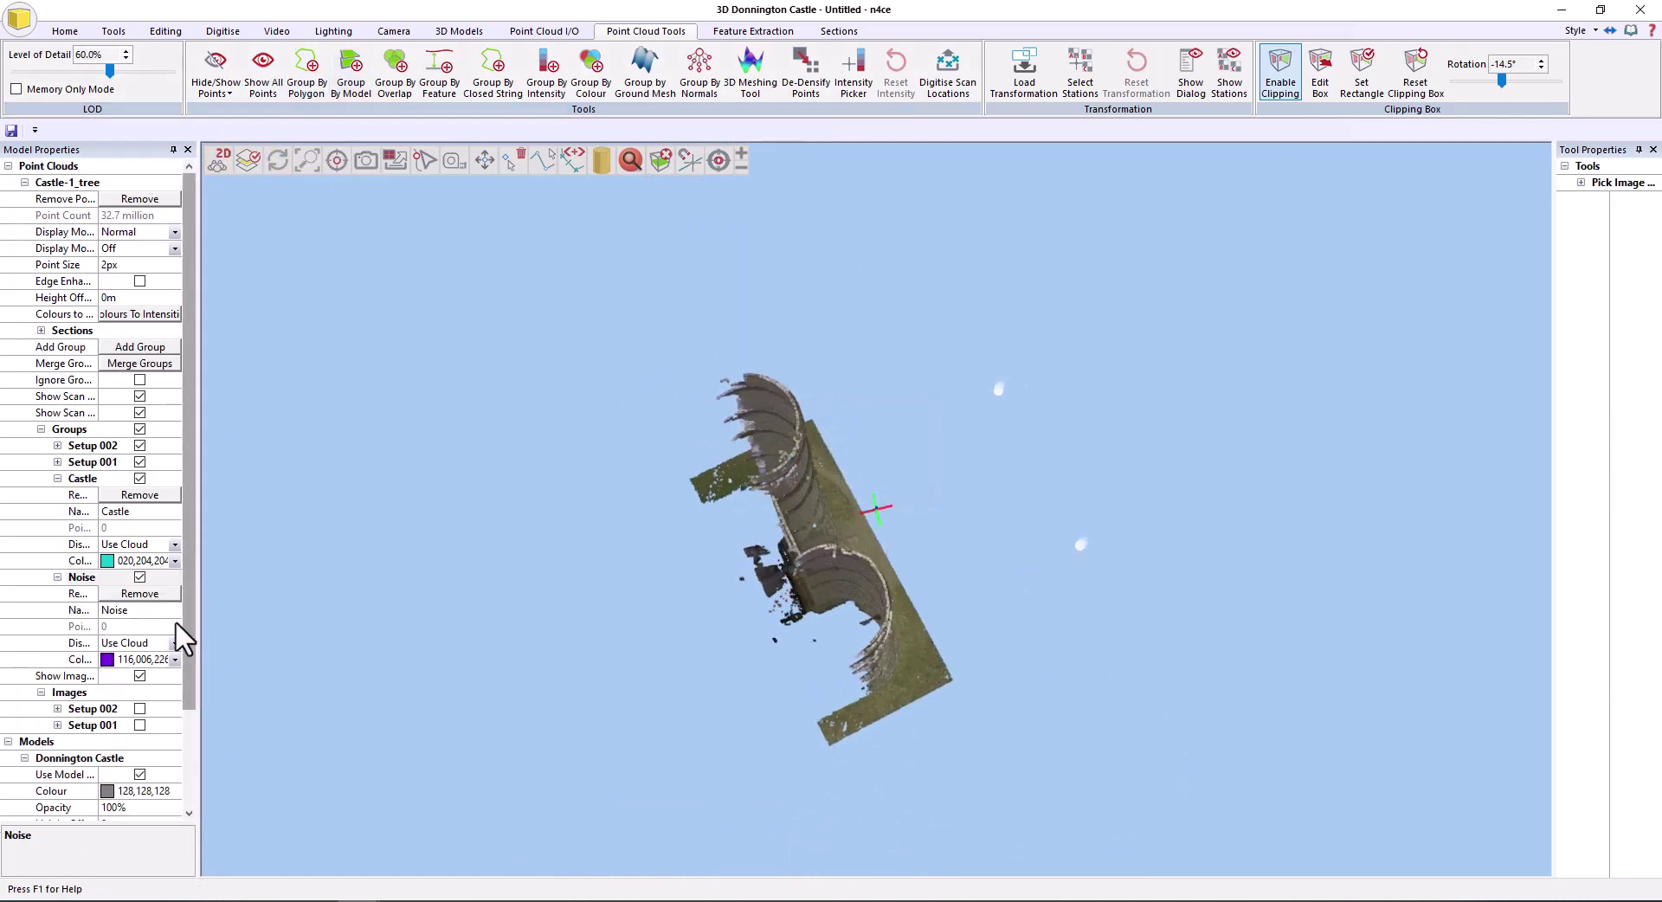
pyautogui.click(140, 577)
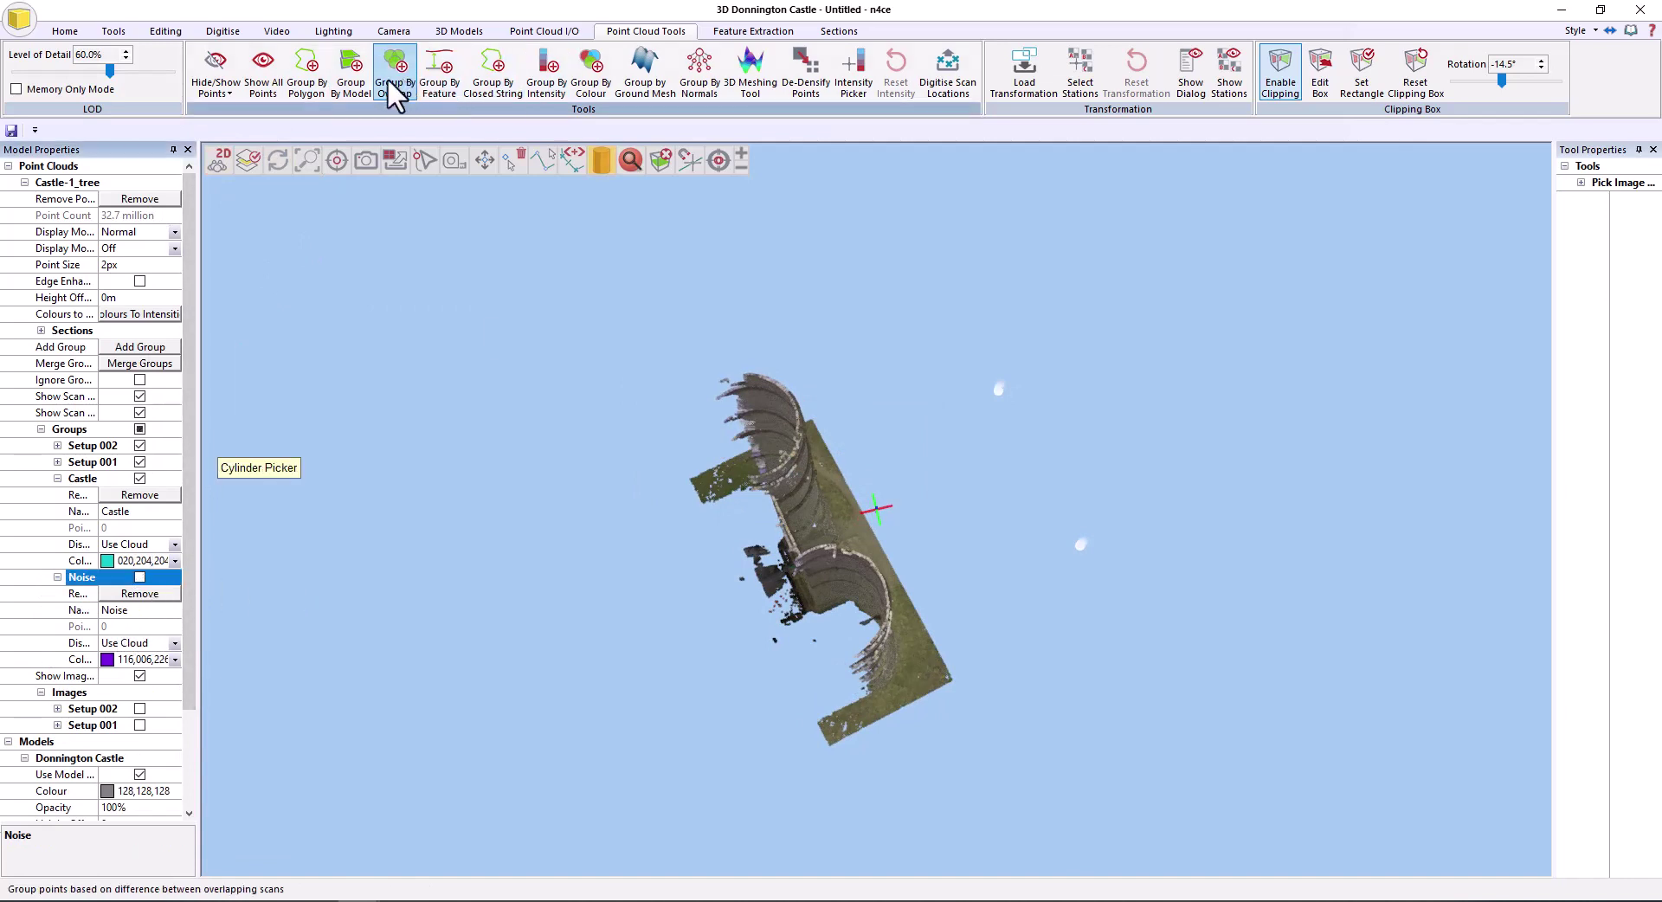
# Use Group By Polygon to move the stray points behind the castle's gateway wall into the Noise group
pyautogui.click(308, 82)
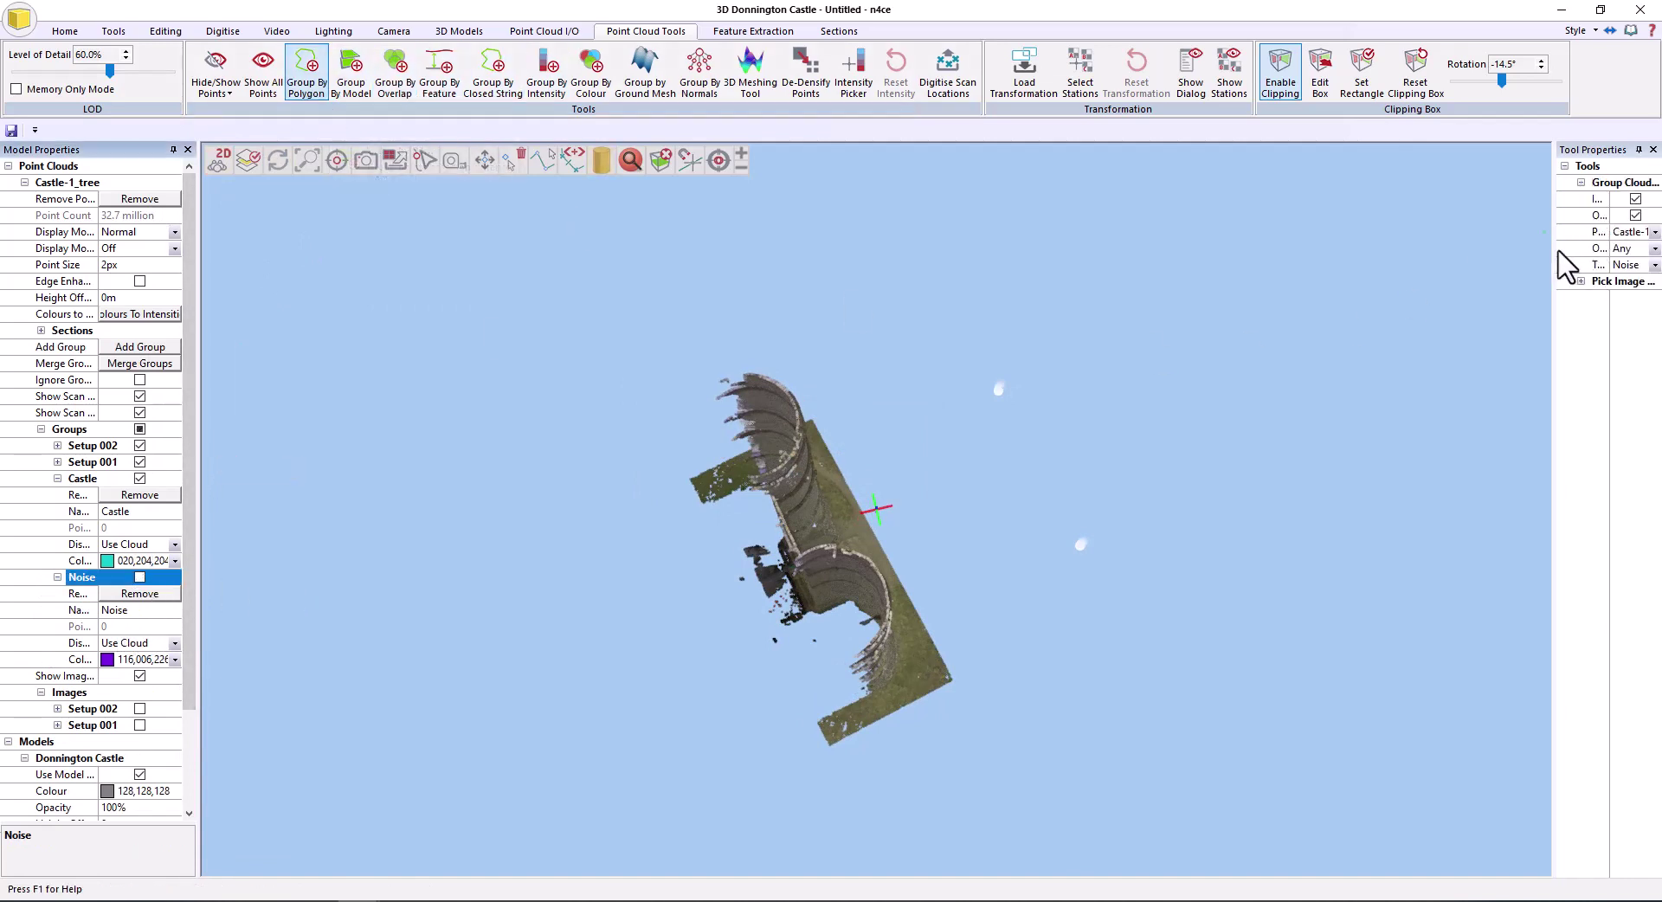
pyautogui.moveTo(1553, 249); pyautogui.dragTo(1450, 255)
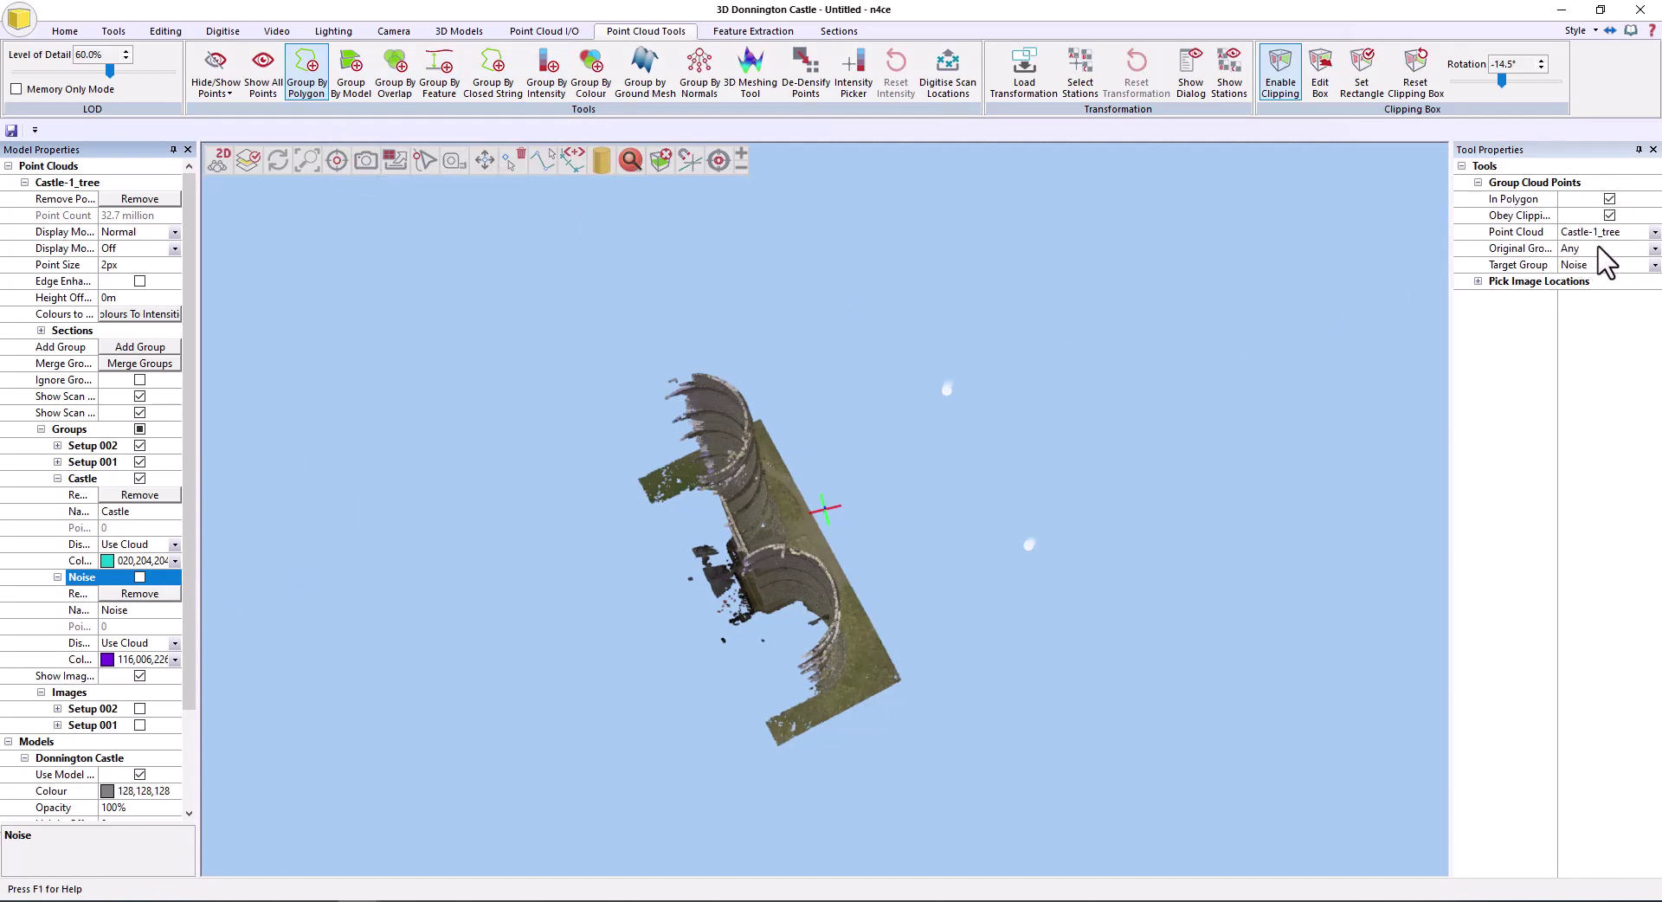
pyautogui.moveTo(894, 556); pyautogui.dragTo(1217, 605)
pyautogui.scroll(3, 912, 705)
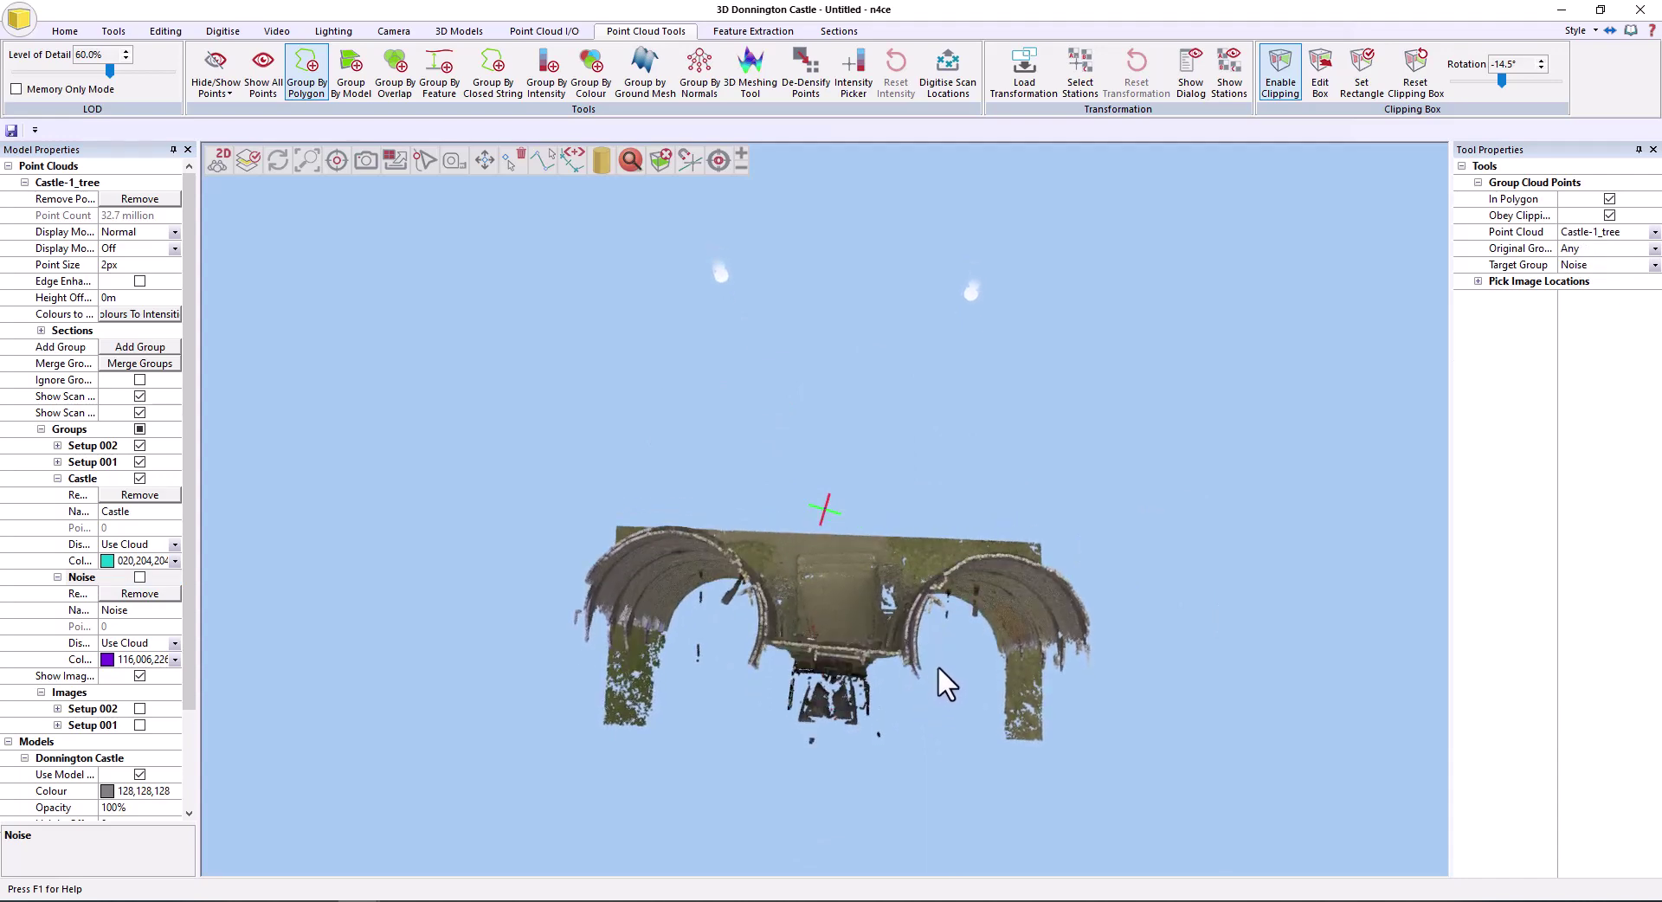
pyautogui.click(779, 669)
pyautogui.click(872, 672)
pyautogui.click(923, 740)
pyautogui.click(816, 785)
pyautogui.doubleClick(685, 783)
pyautogui.moveTo(698, 719); pyautogui.dragTo(829, 657, button='middle')
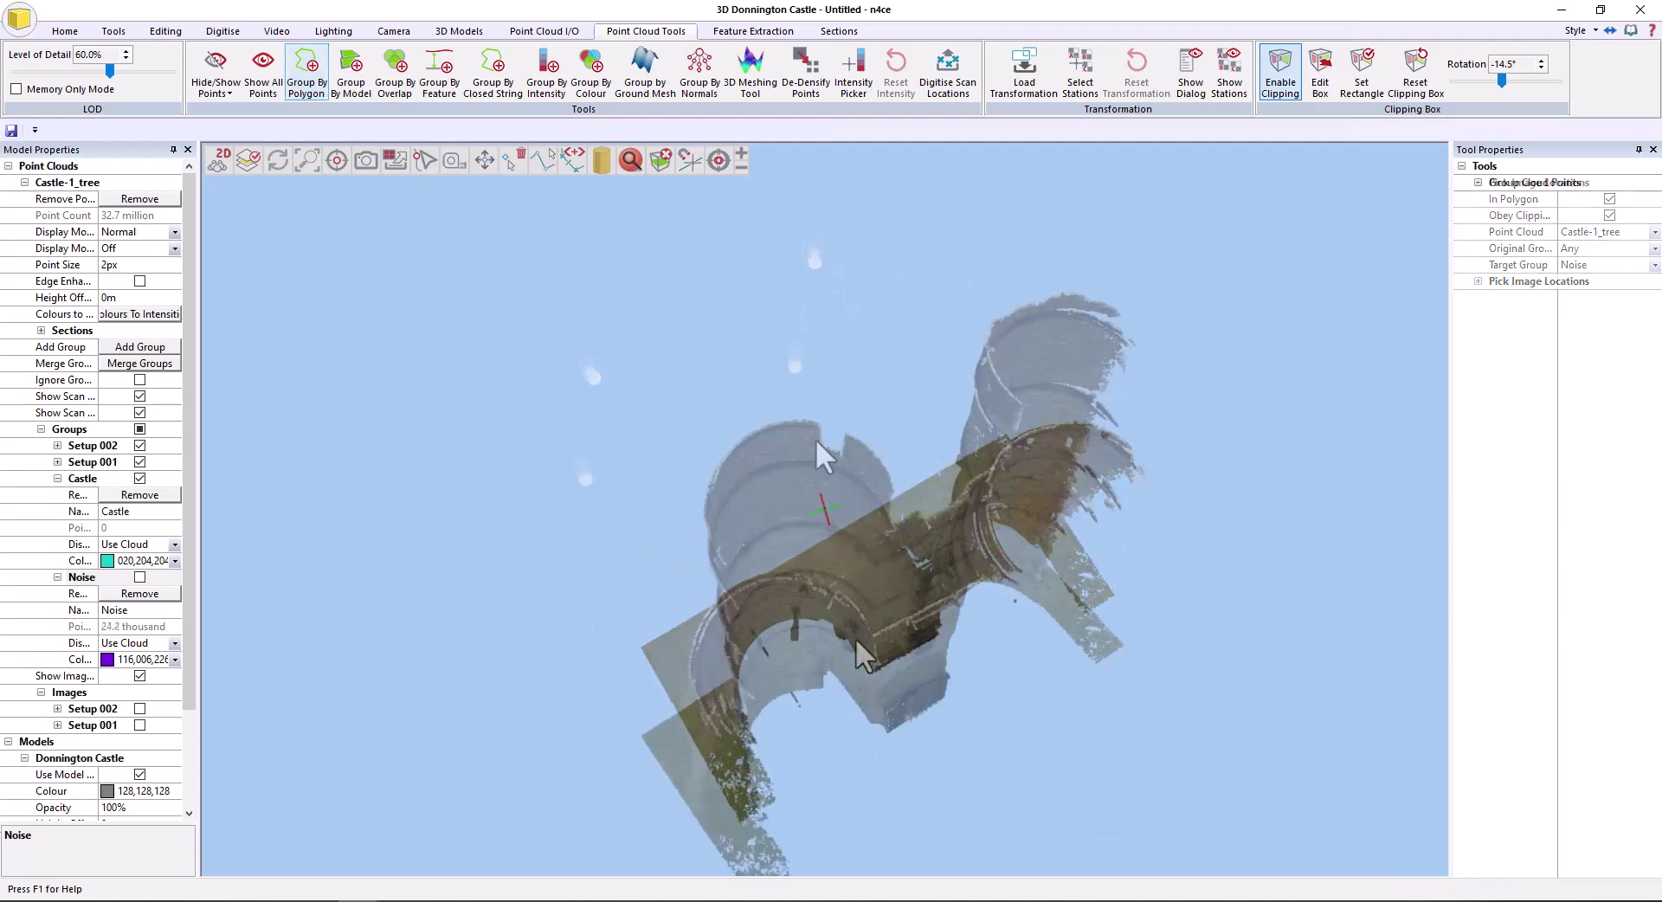
pyautogui.moveTo(857, 642); pyautogui.dragTo(798, 494, button='middle')
pyautogui.moveTo(669, 492); pyautogui.dragTo(688, 771, button='middle')
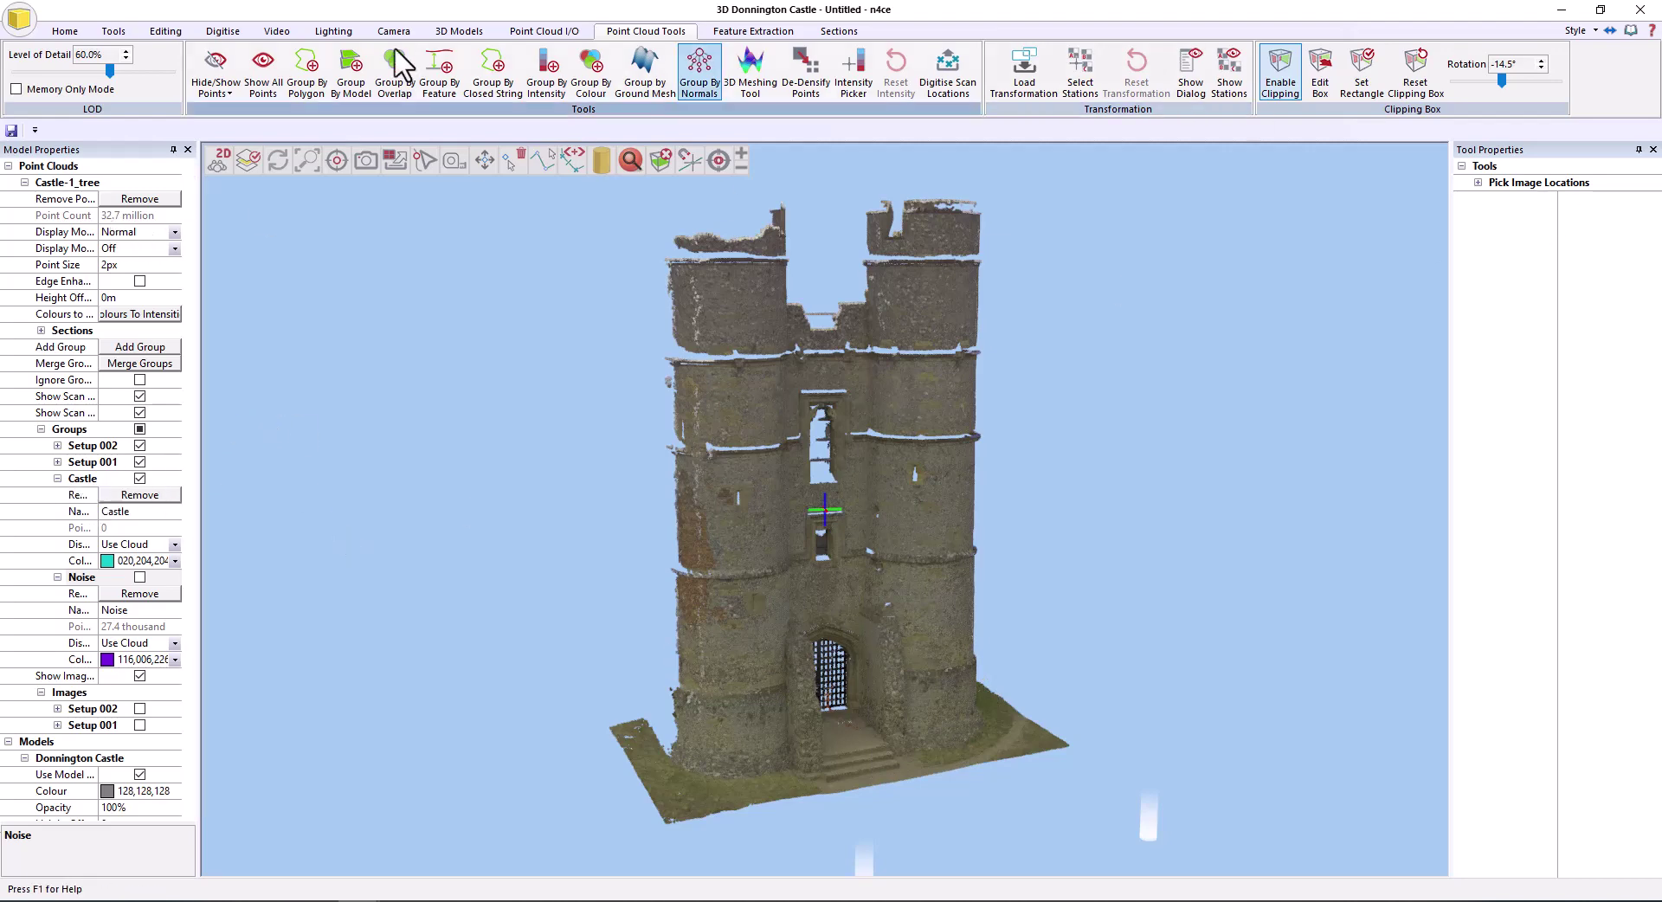
# Group the castle's upper part by polygon, from the battlements to the gate arch, with Castle as the target group
pyautogui.click(298, 86)
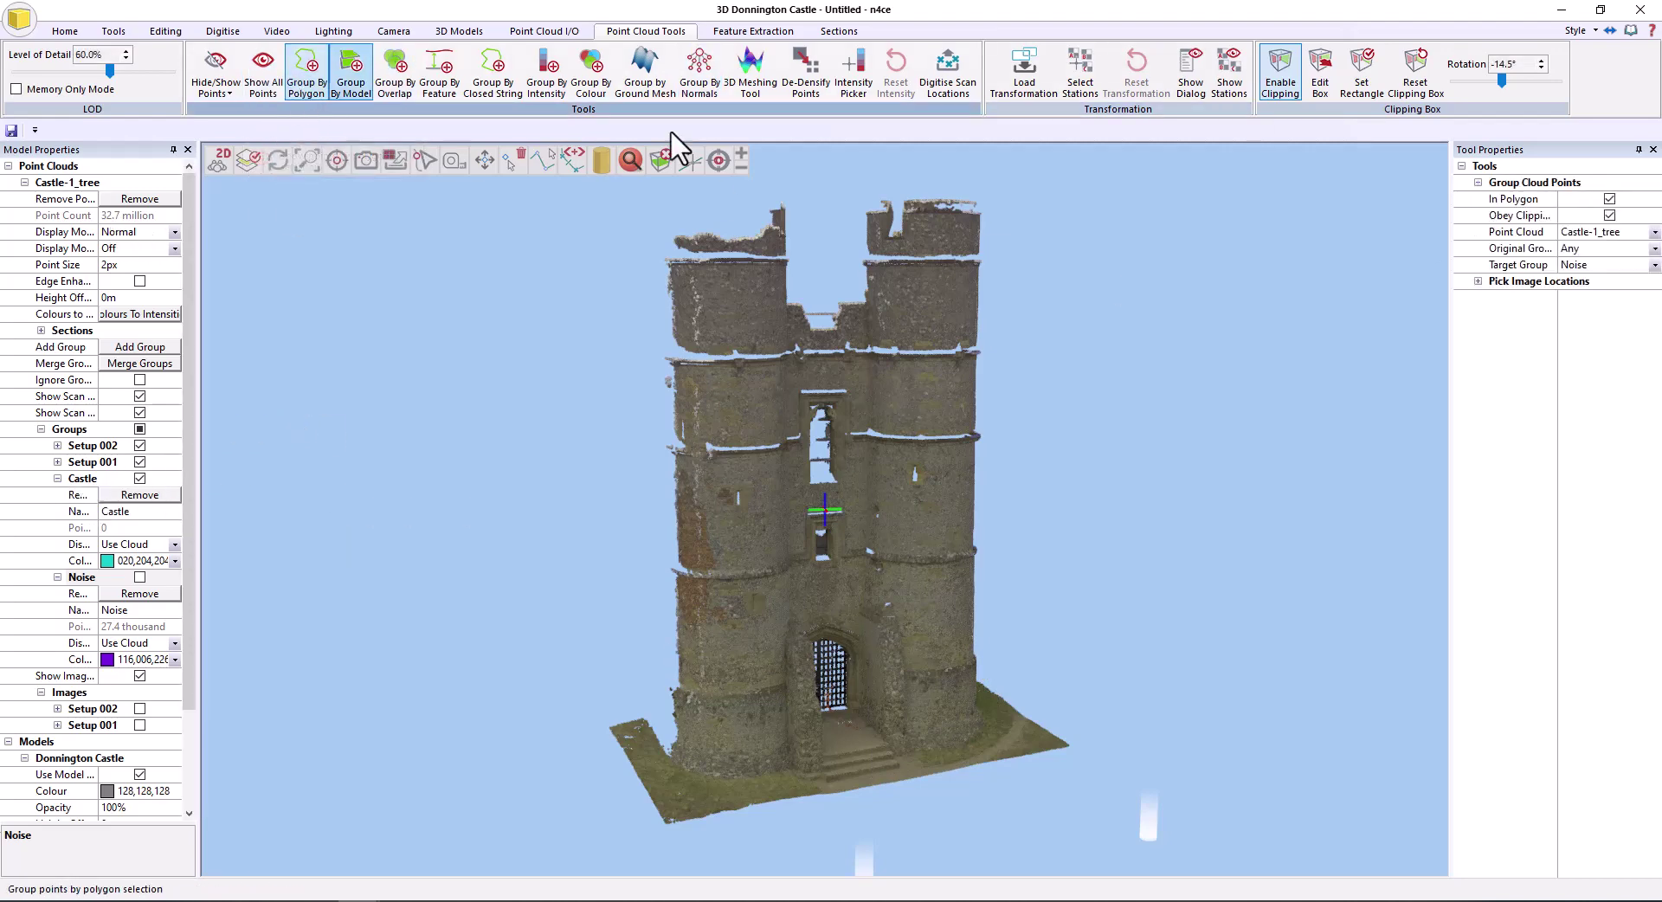
pyautogui.click(1654, 264)
pyautogui.click(1612, 314)
pyautogui.click(618, 205)
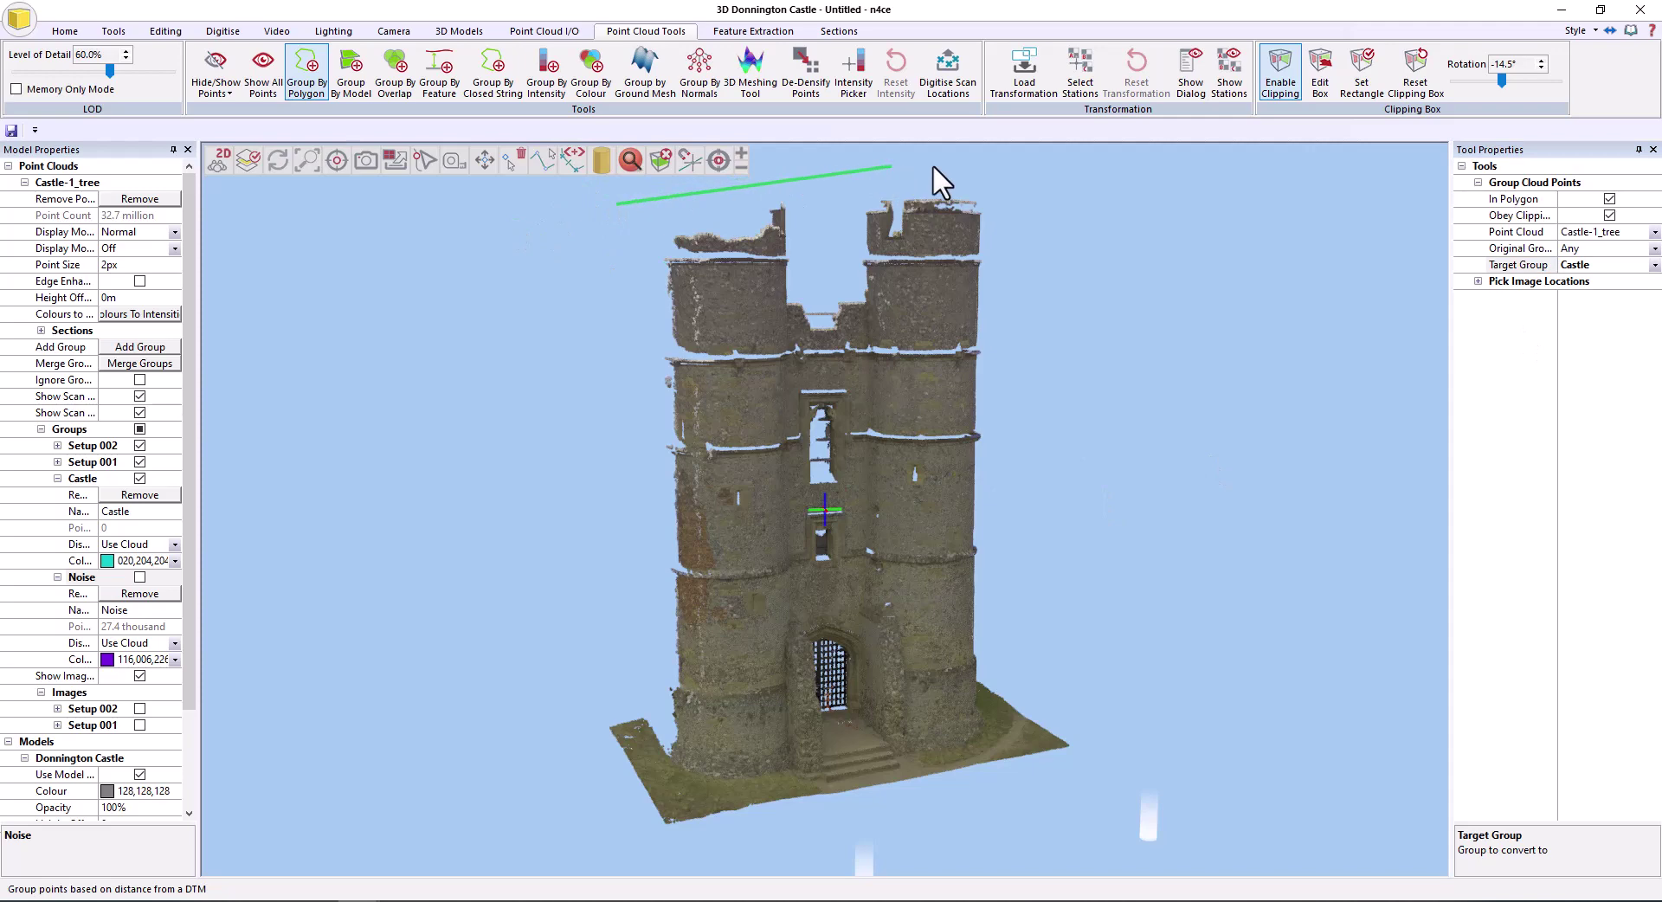
pyautogui.click(1004, 174)
pyautogui.click(1098, 670)
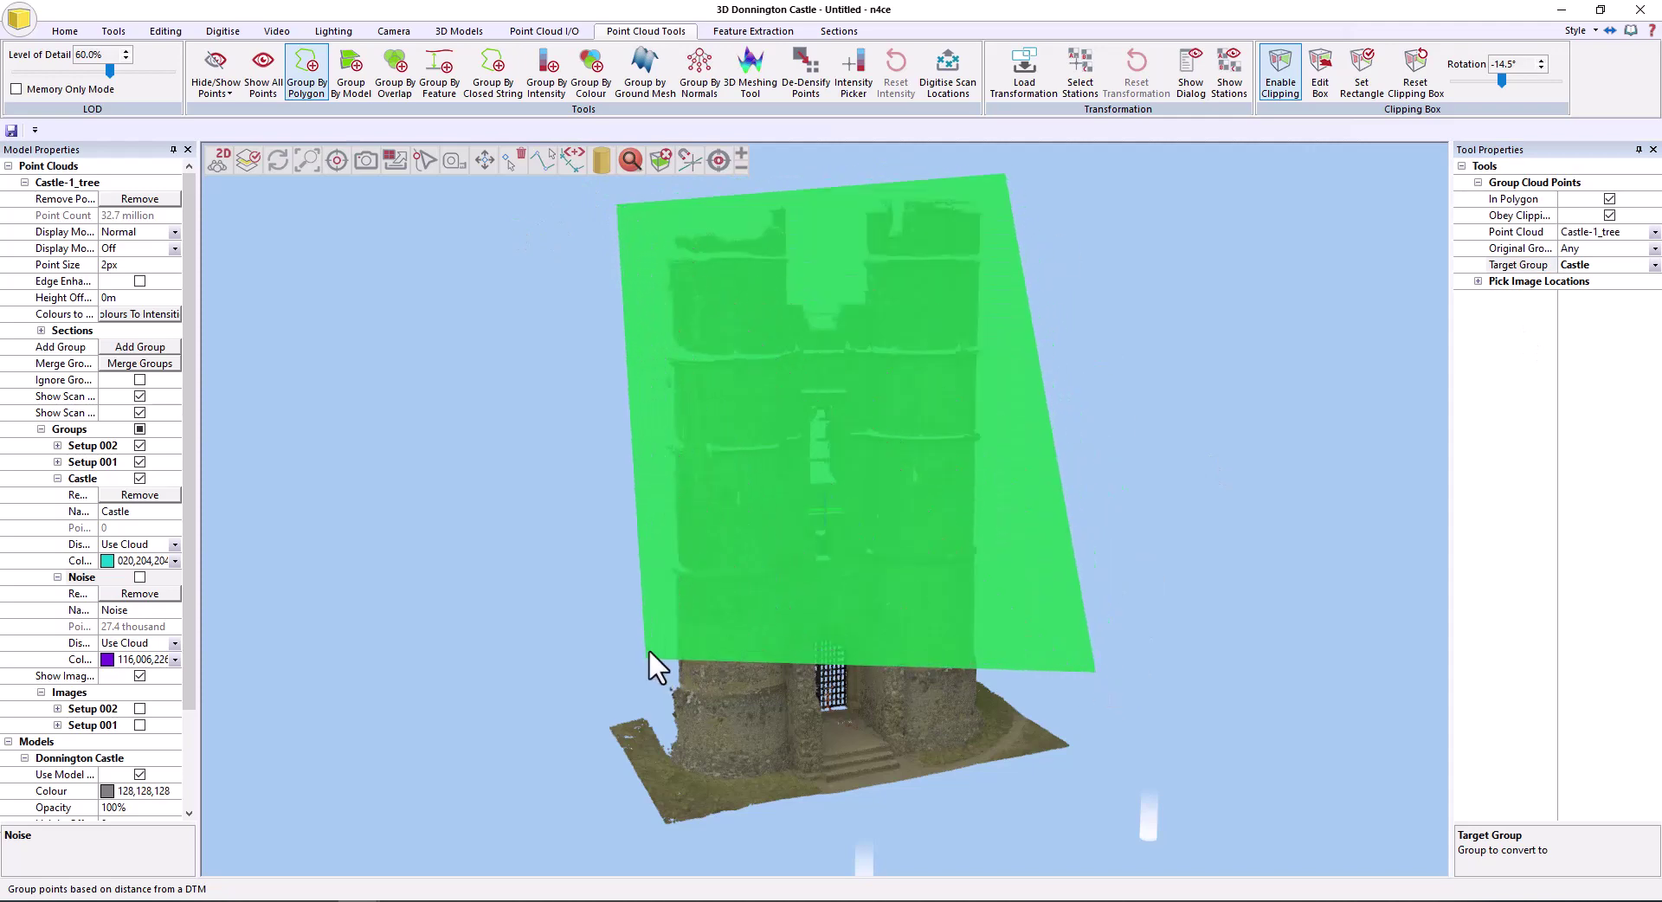
pyautogui.doubleClick(651, 647)
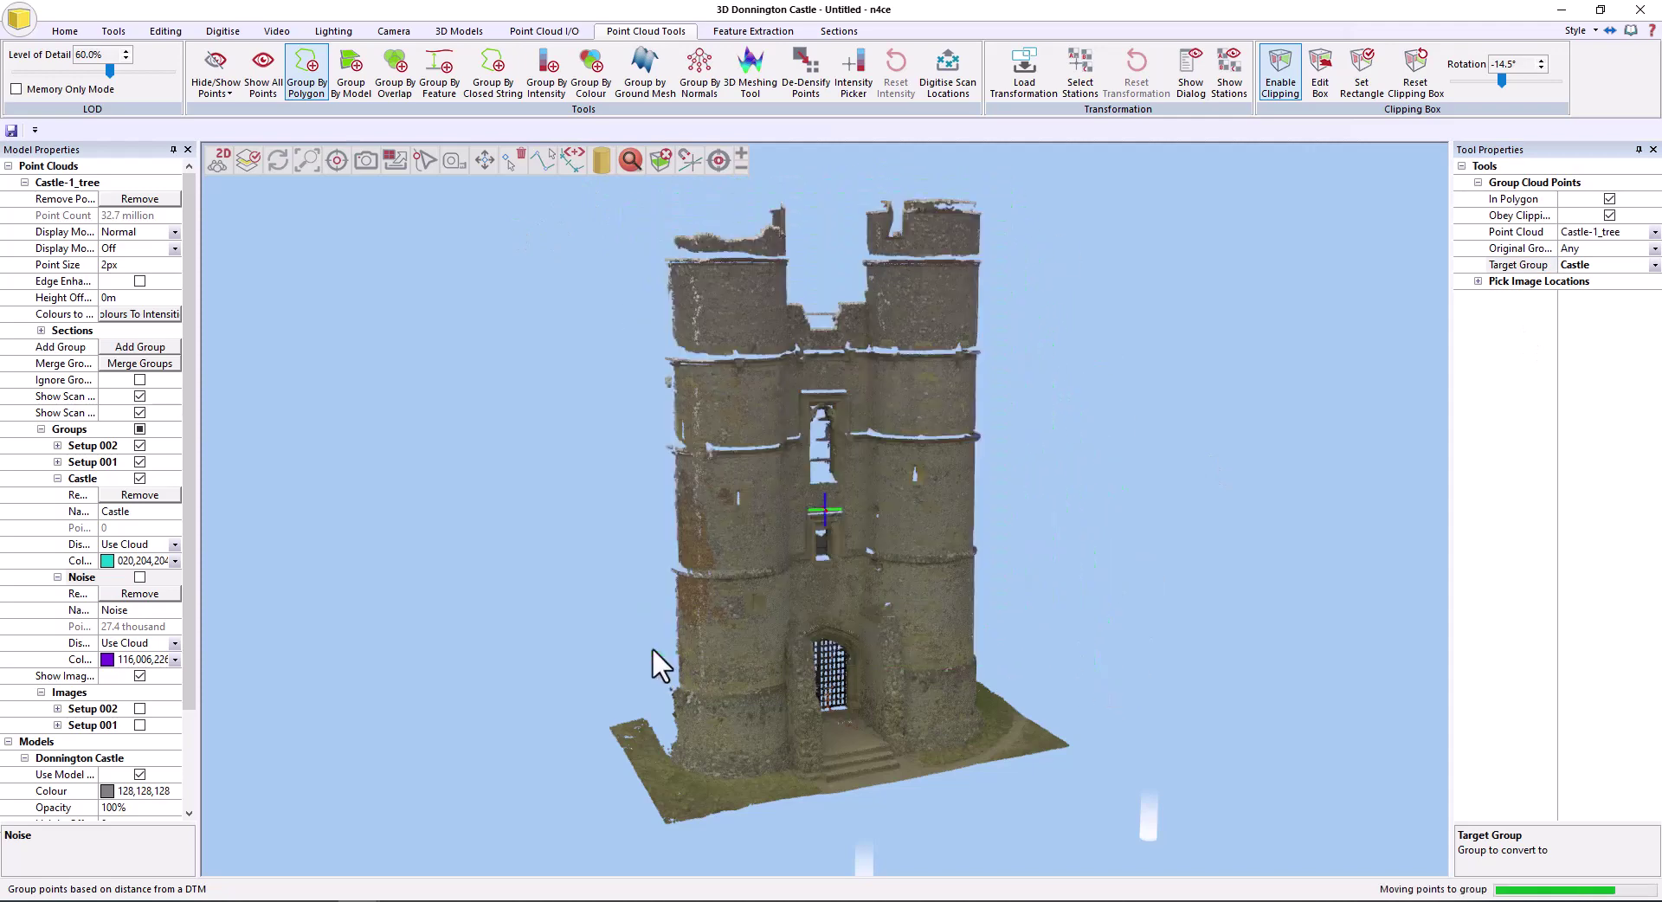
# Set the Castle group's display mode to Intensity and the intensity colour scheme to ReCap
pyautogui.click(174, 544)
pyautogui.click(145, 589)
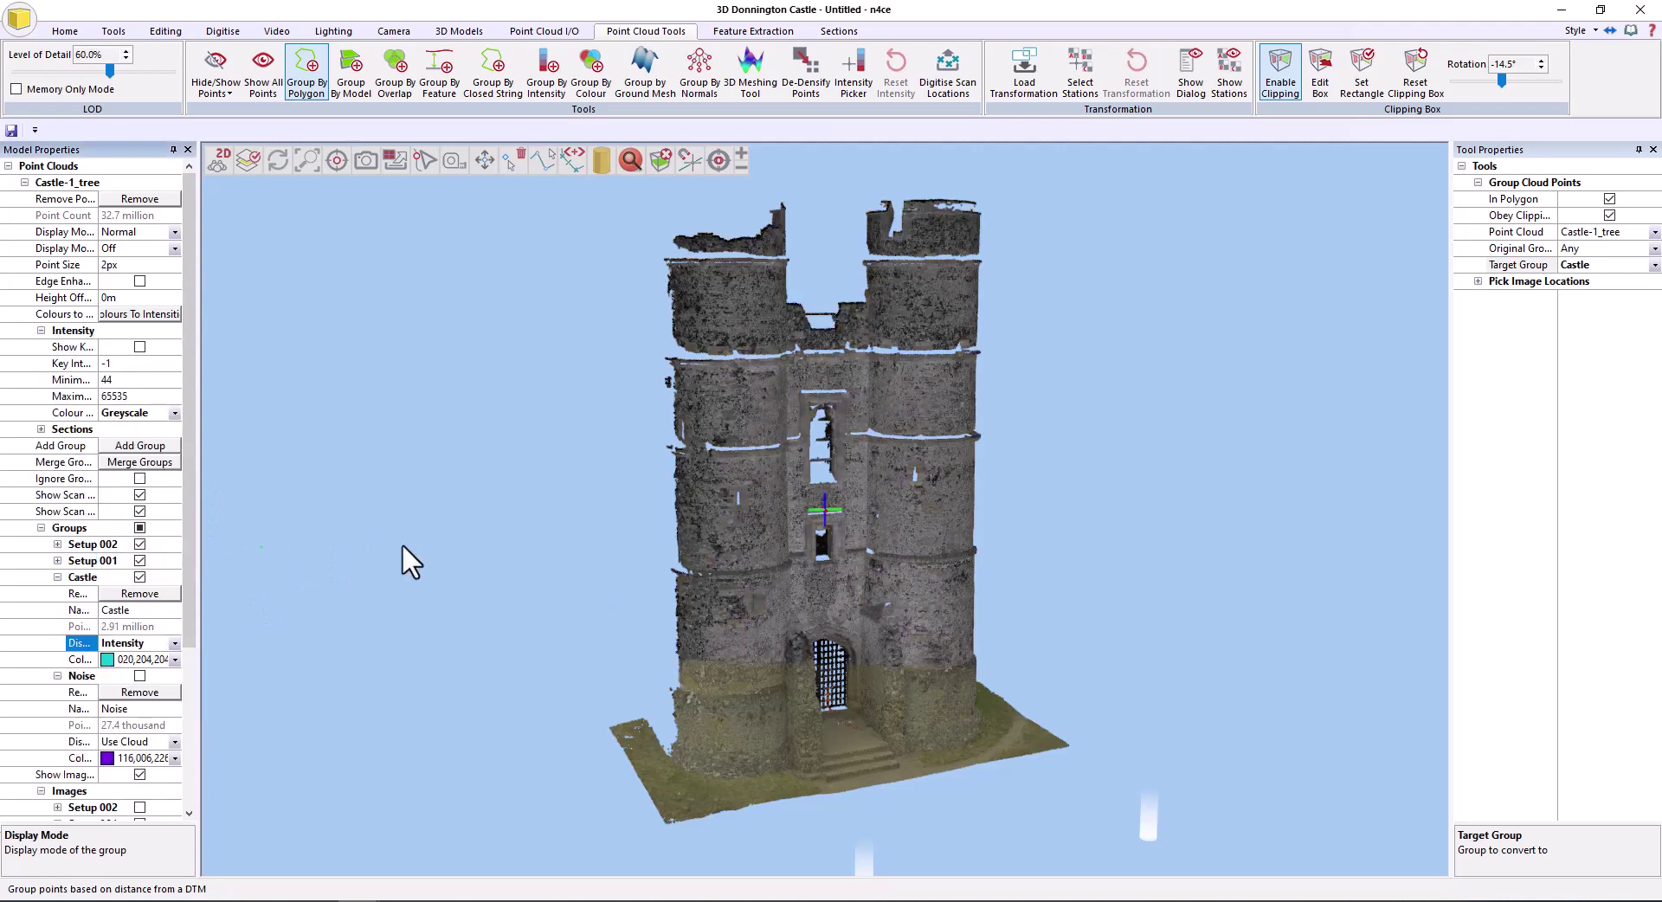
pyautogui.scroll(5, 817, 577)
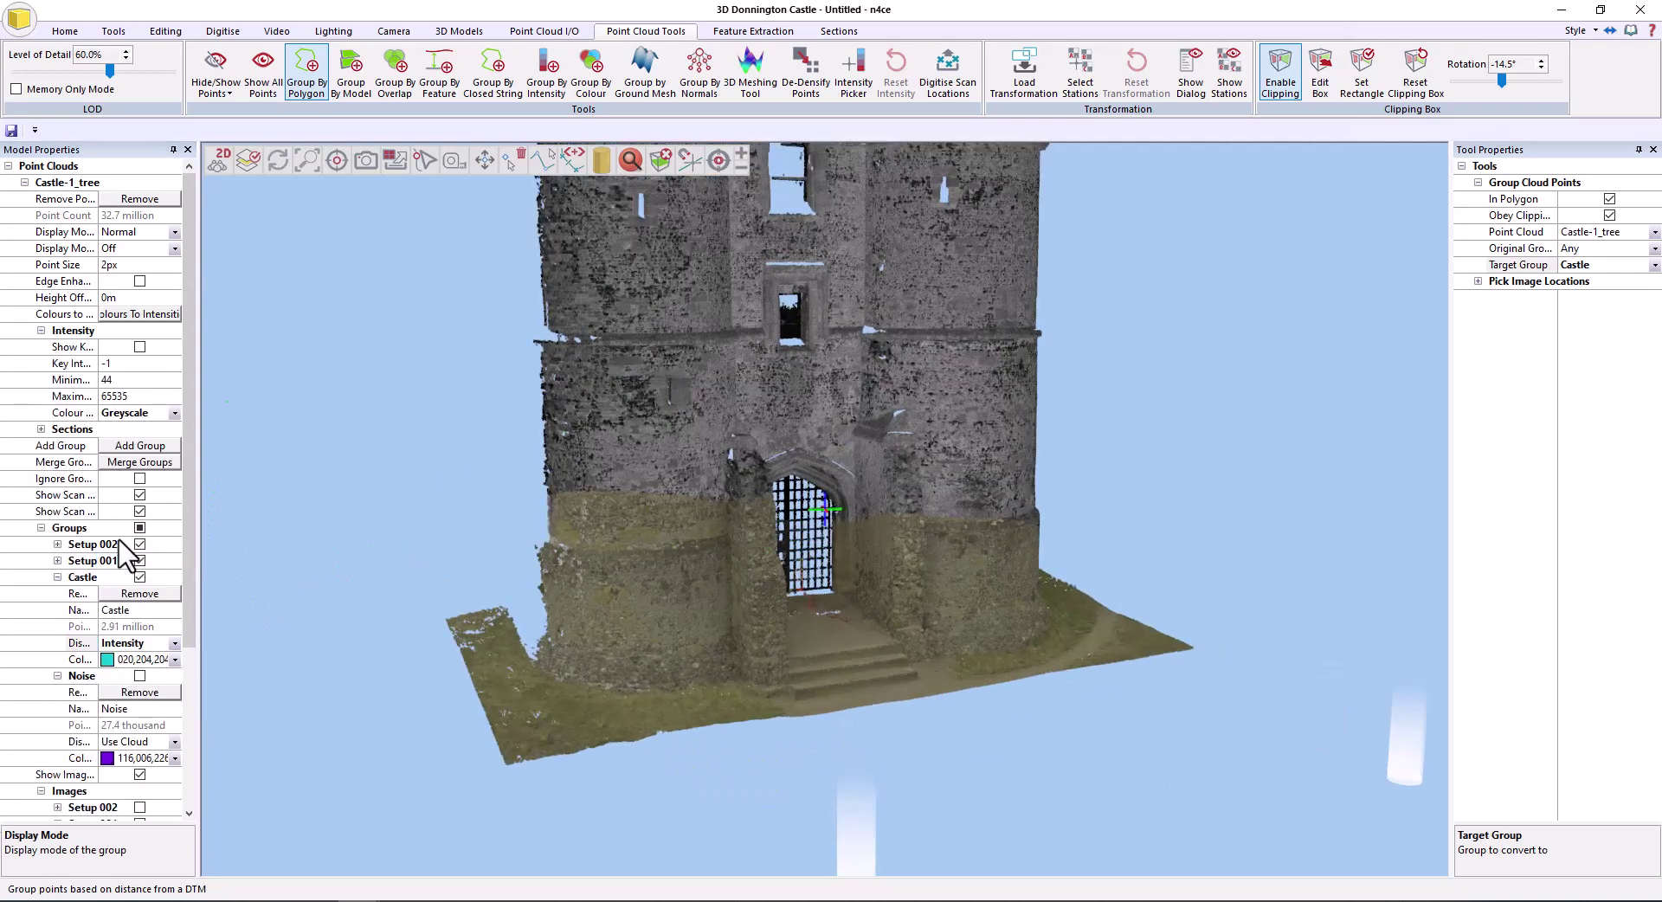
pyautogui.click(174, 413)
pyautogui.click(136, 468)
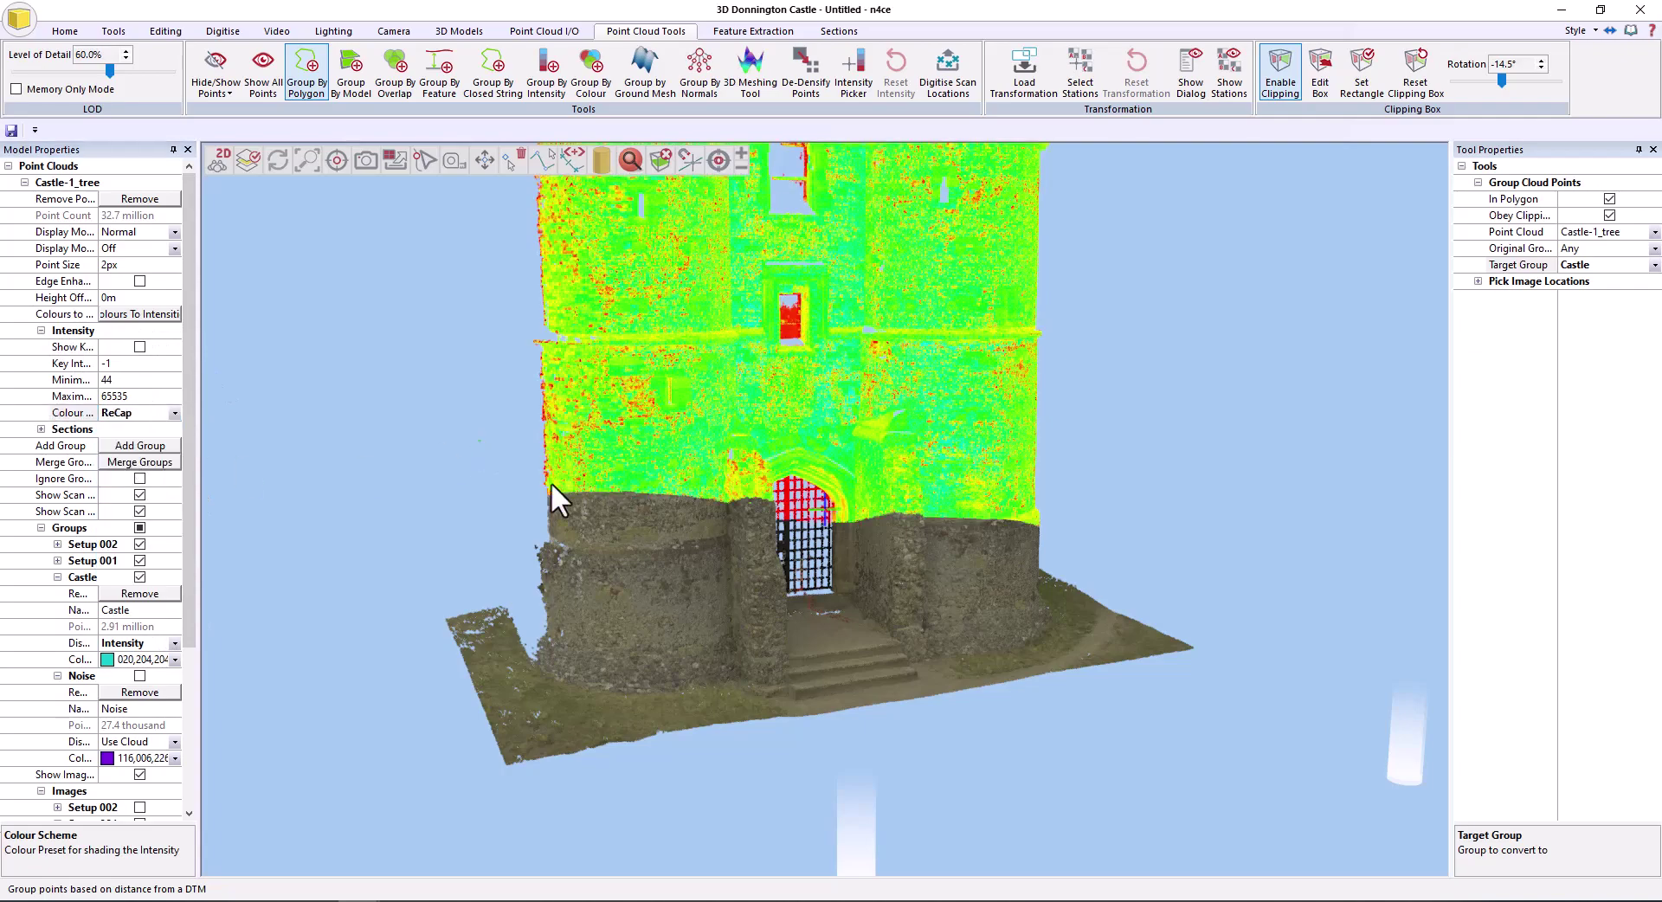
# Move the remaining lower castle points, down to the tower bases and steps, into the Castle group by polygon, excluding the surrounding ground
pyautogui.scroll(3, 579, 638)
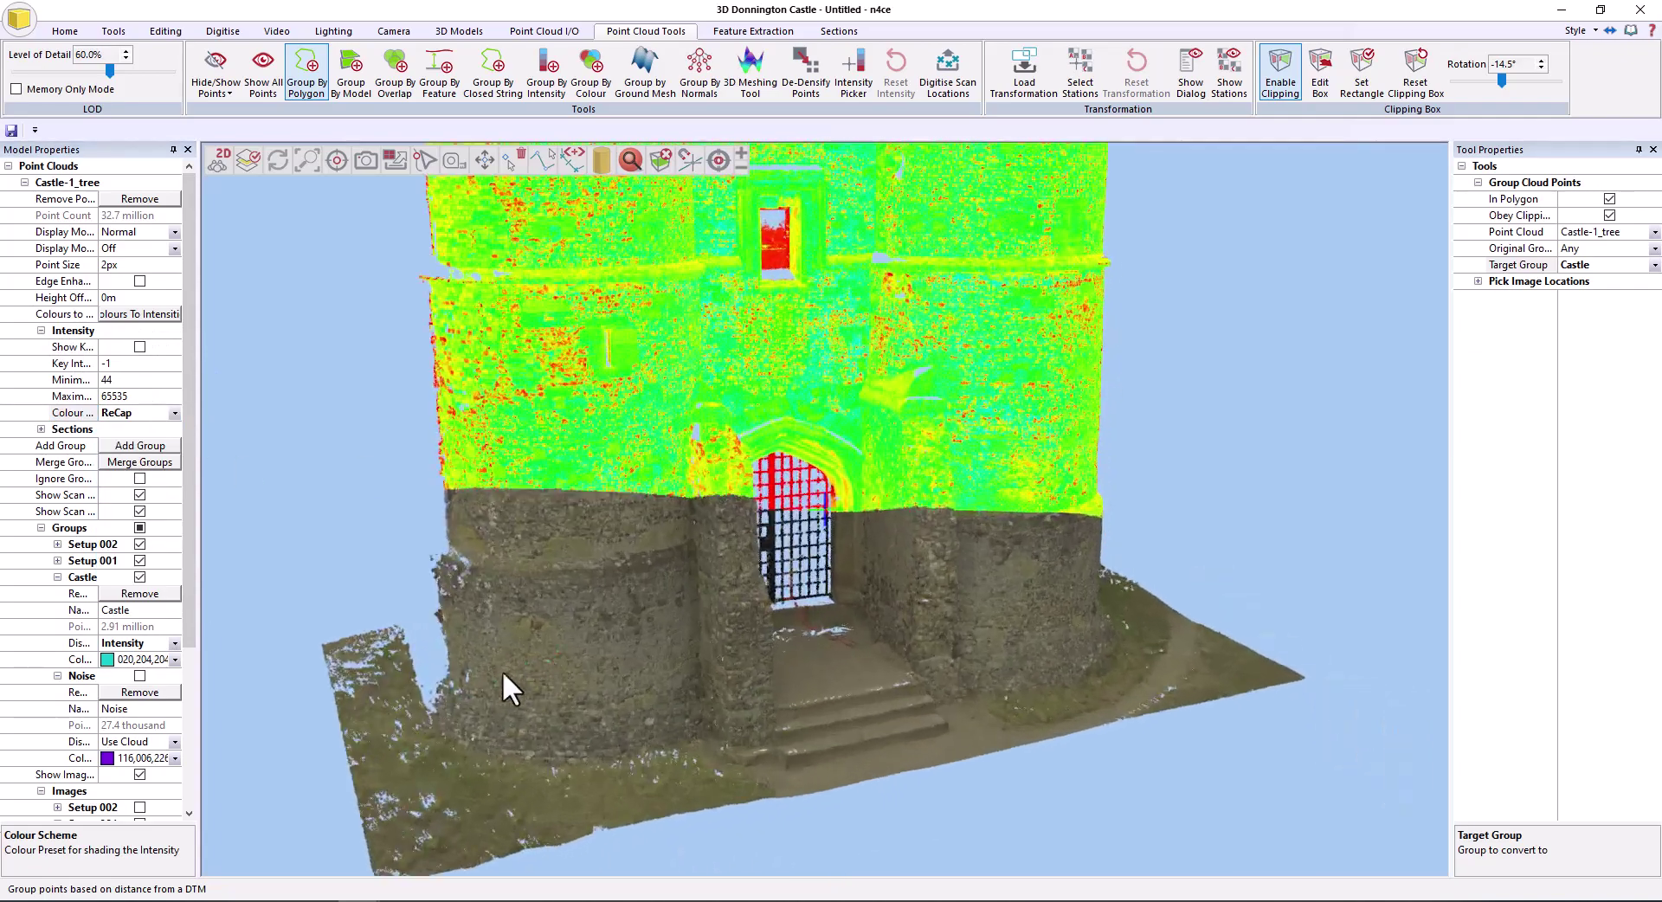
pyautogui.moveTo(490, 673); pyautogui.dragTo(553, 698, button='middle')
pyautogui.click(417, 748)
pyautogui.click(386, 521)
pyautogui.click(680, 500)
pyautogui.click(697, 745)
pyautogui.click(585, 788)
pyautogui.doubleClick(429, 767)
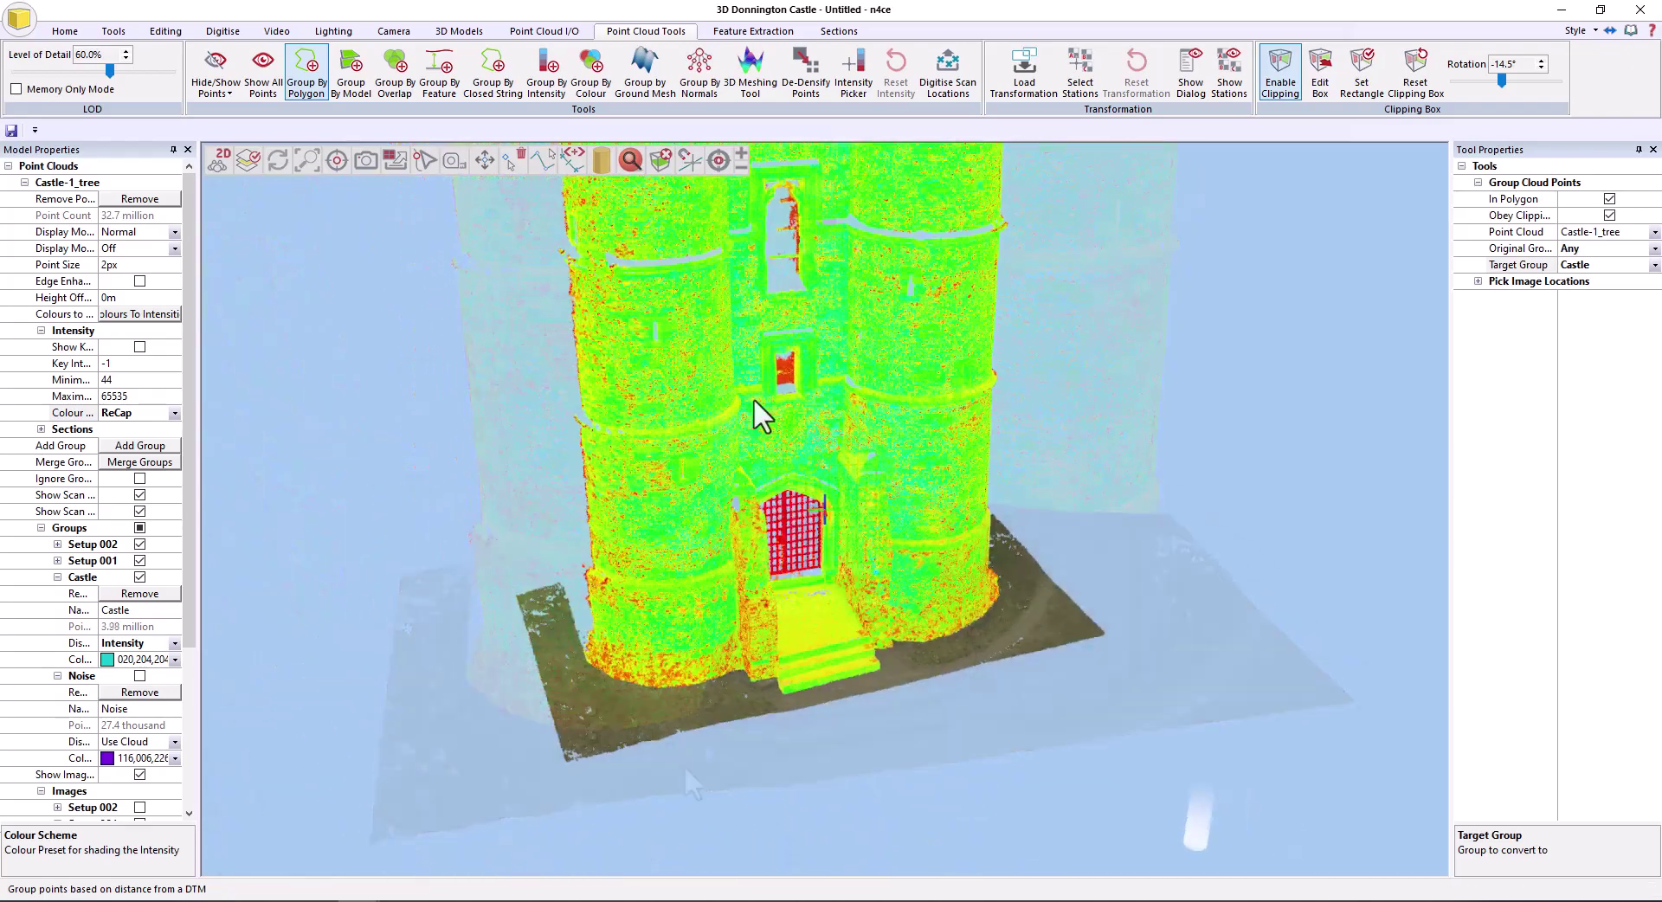
# Finish the polygon grouping and hide the Setup 002 and Setup 001 groups so only the Castle group shows
pyautogui.moveTo(753, 397); pyautogui.dragTo(838, 413, button='middle')
pyautogui.moveTo(838, 413); pyautogui.dragTo(943, 486)
pyautogui.press('Escape')
pyautogui.moveTo(184, 580); pyautogui.dragTo(194, 689)
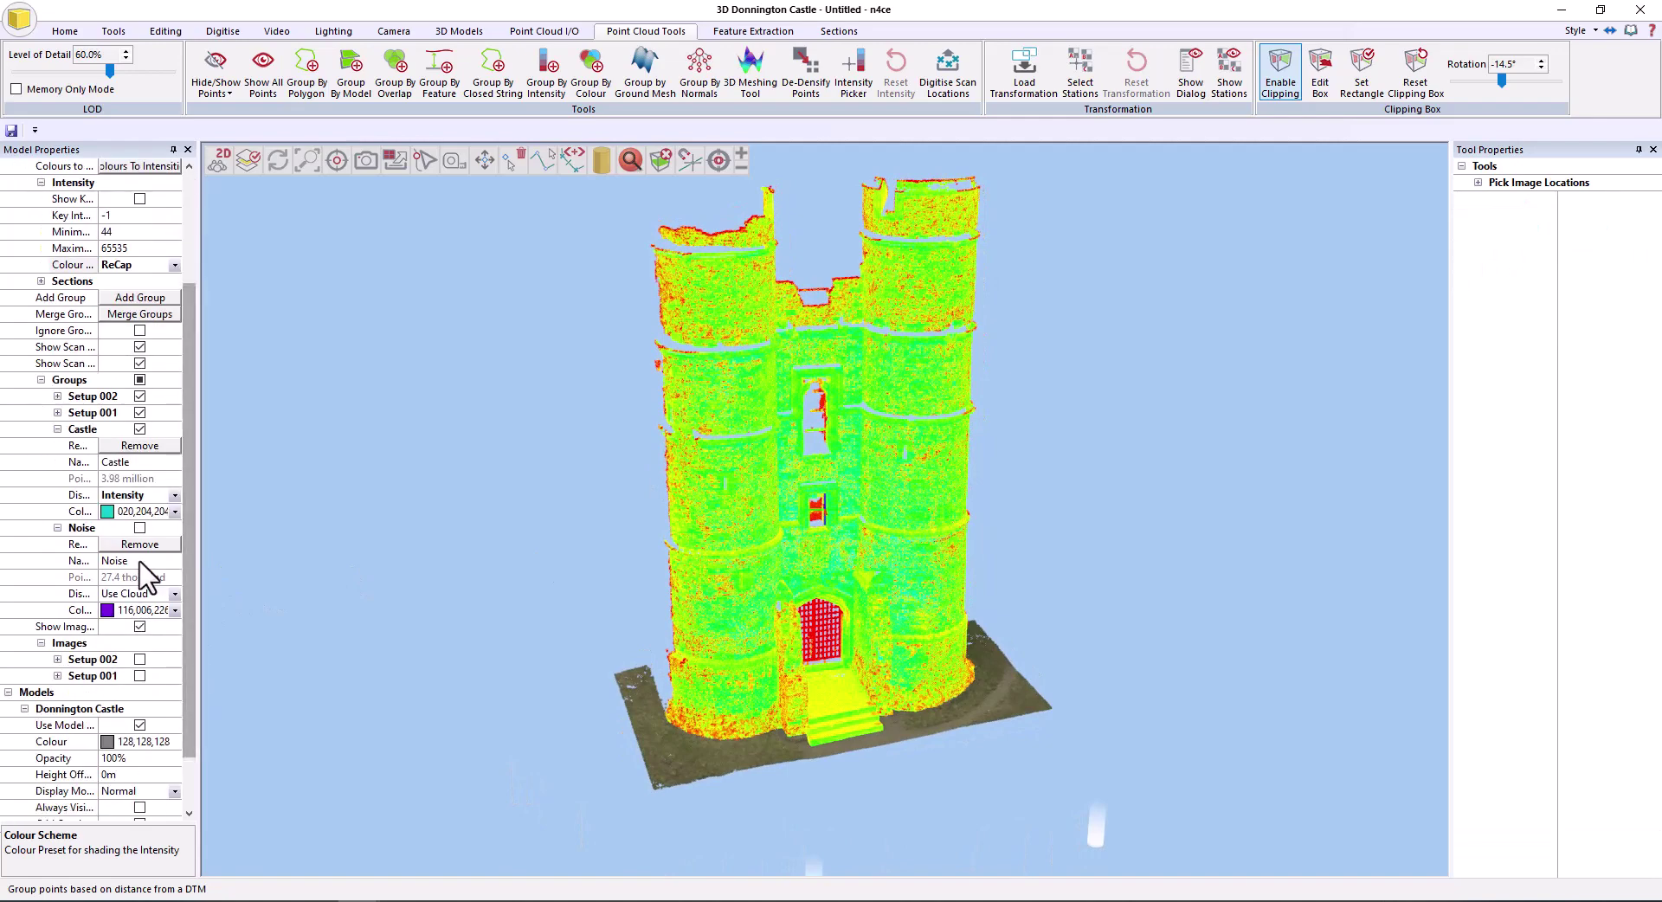
pyautogui.click(139, 396)
pyautogui.click(140, 412)
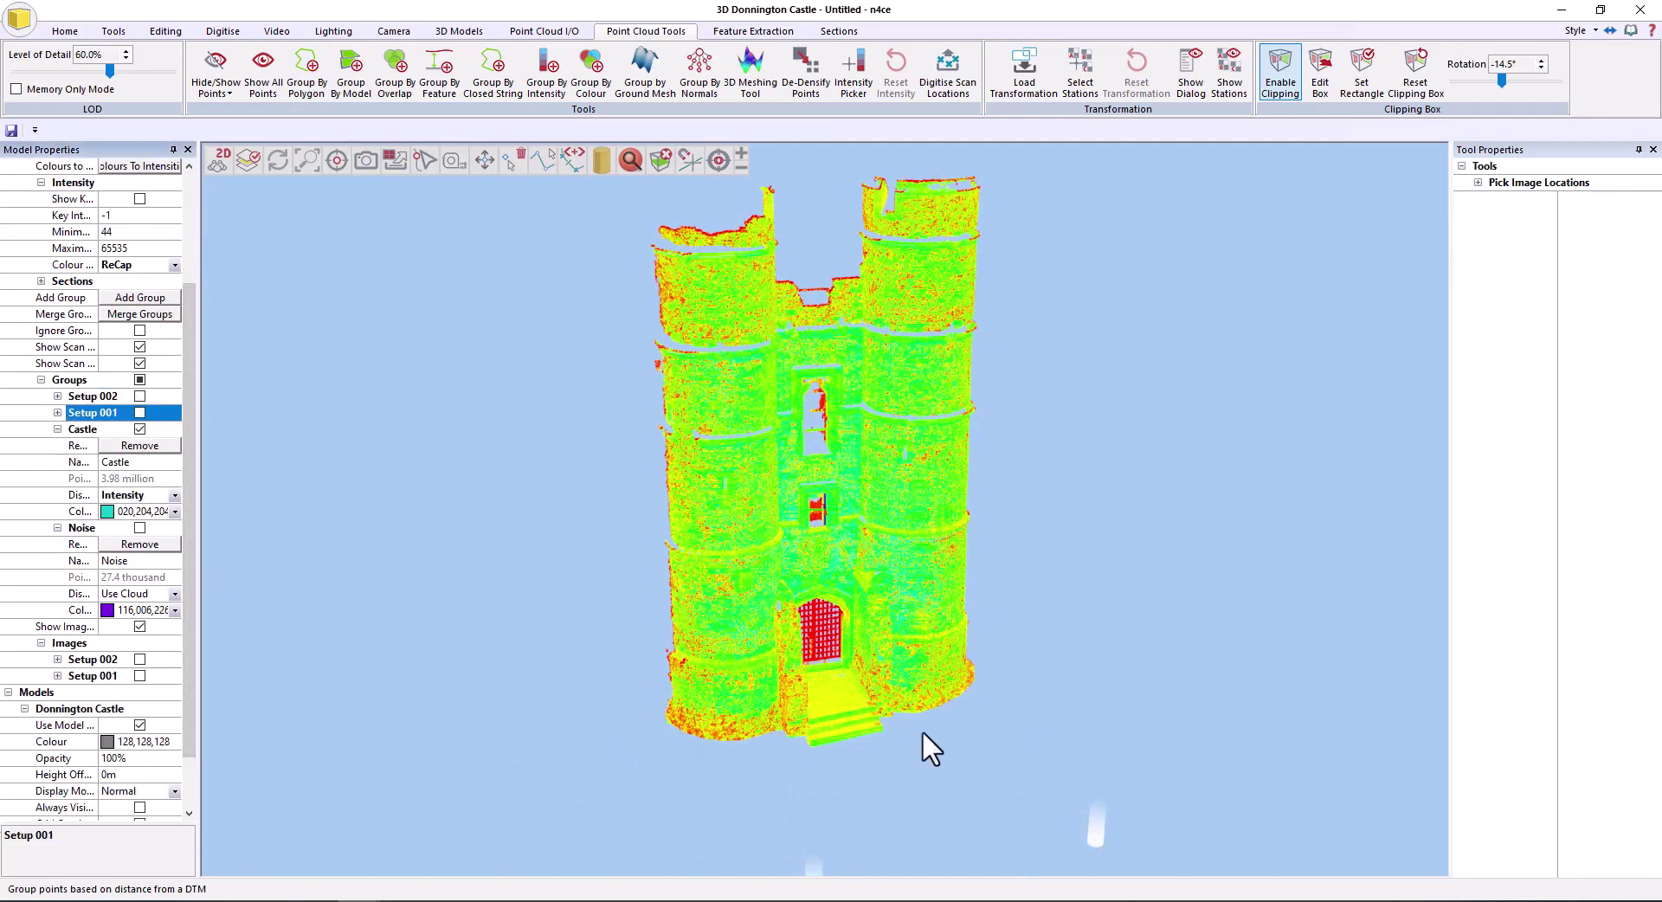
pyautogui.moveTo(904, 729); pyautogui.dragTo(952, 678)
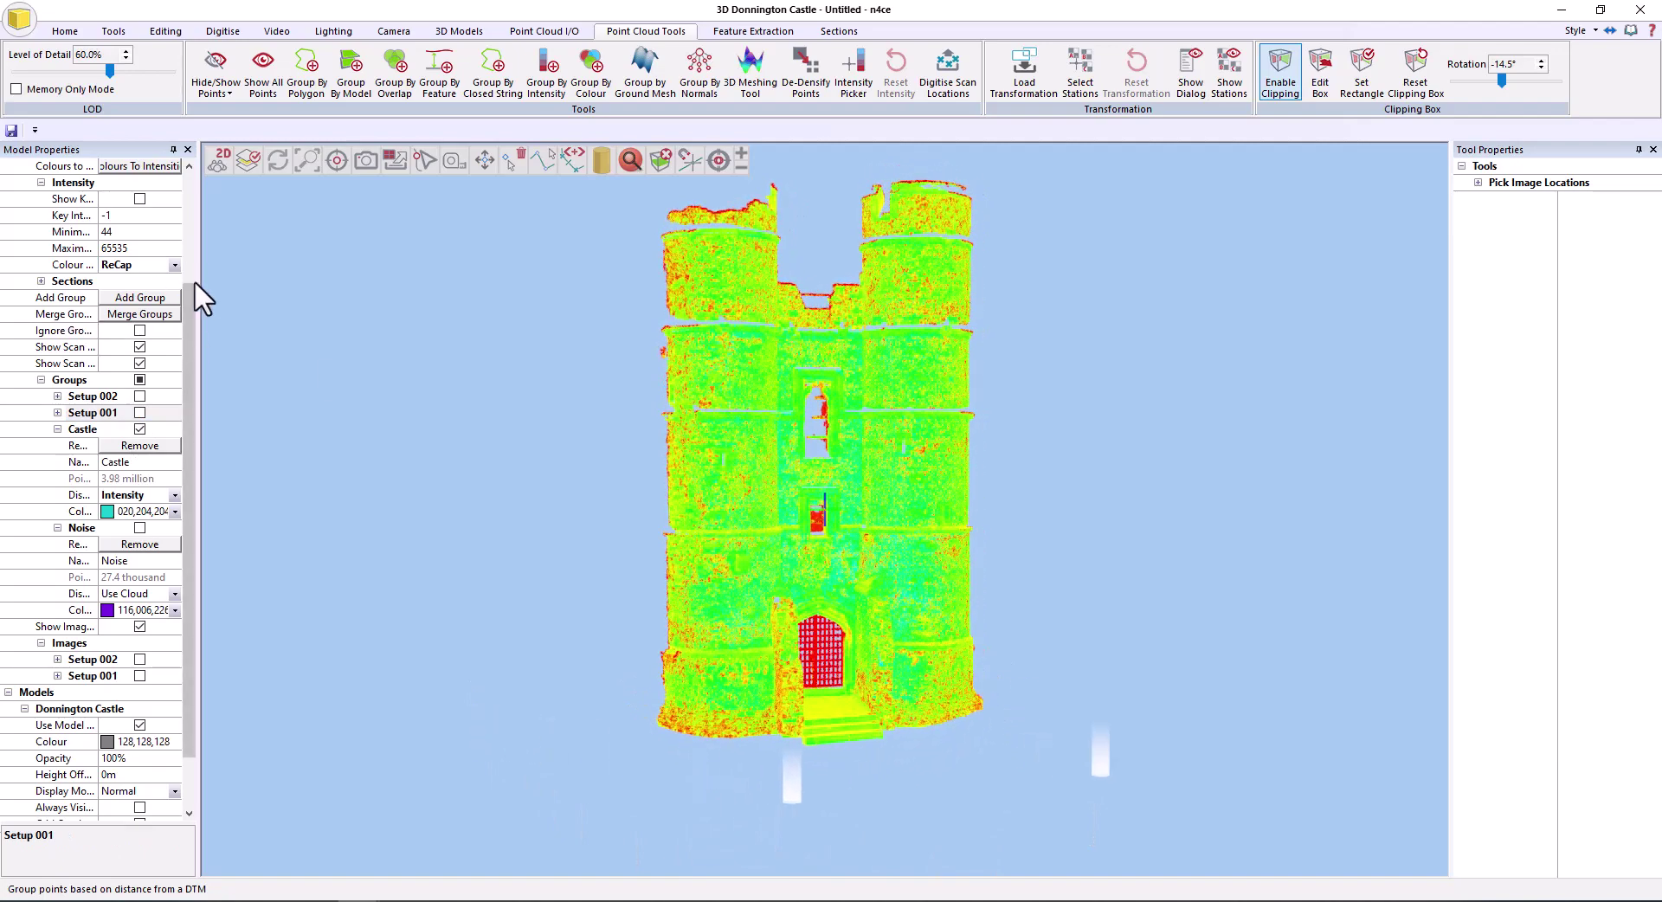
# Set the Castle group's display mode to Normal and view the isolated castle in its scan colours
pyautogui.moveTo(185, 305); pyautogui.dragTo(170, 257)
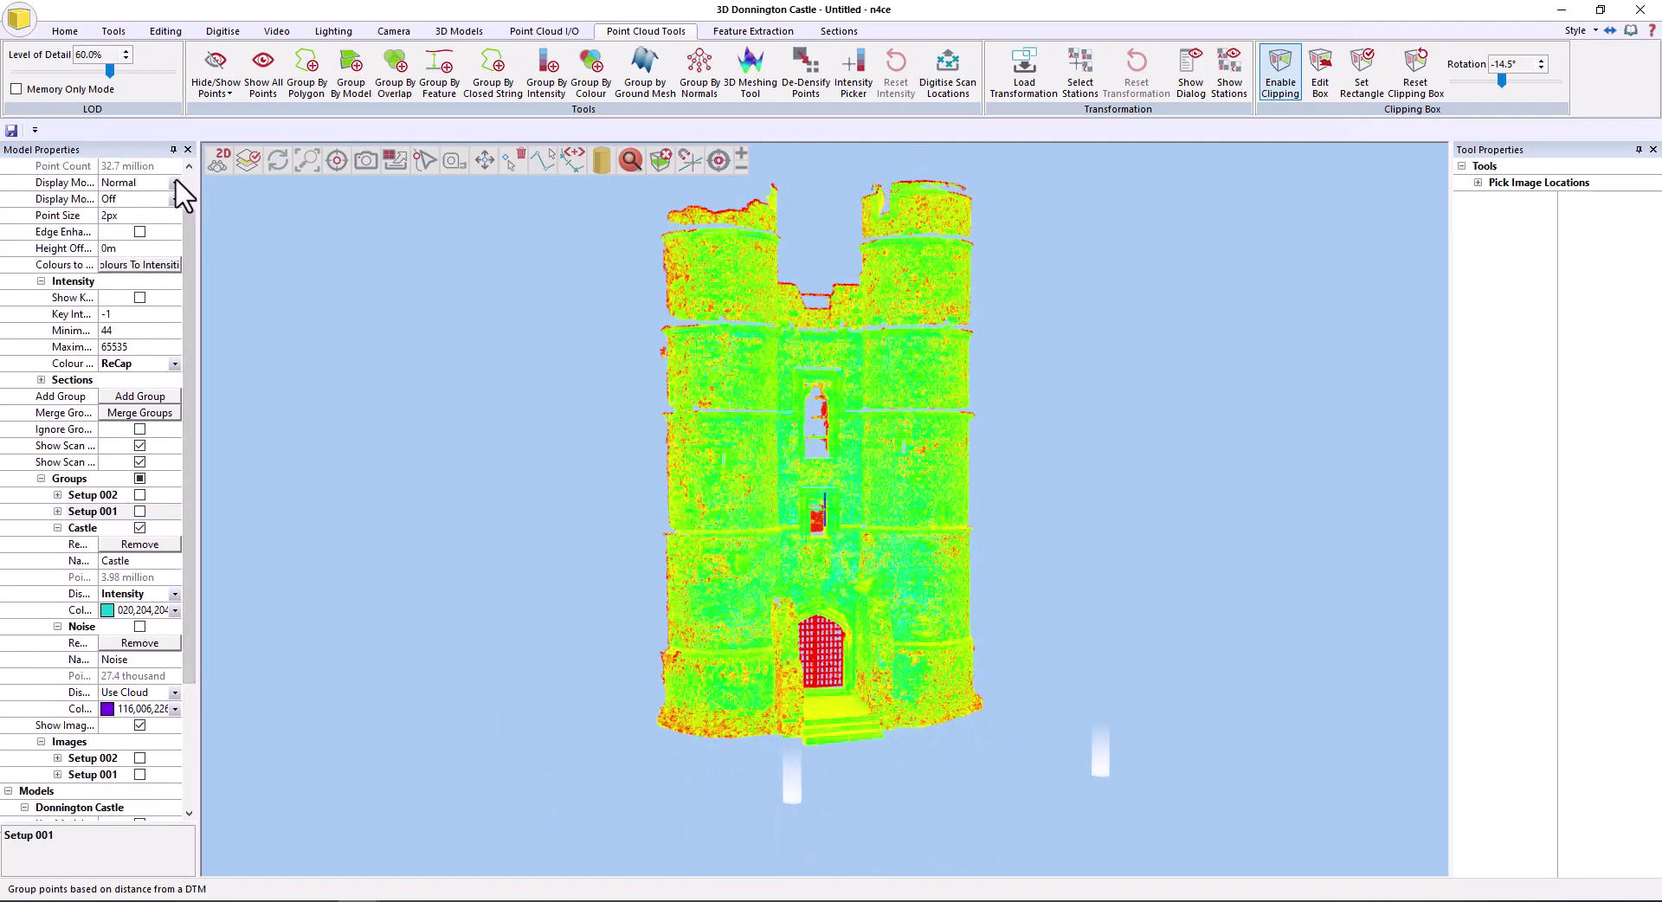
pyautogui.moveTo(175, 181); pyautogui.dragTo(176, 145)
pyautogui.click(164, 643)
pyautogui.click(149, 679)
pyautogui.moveTo(637, 606); pyautogui.dragTo(656, 653)
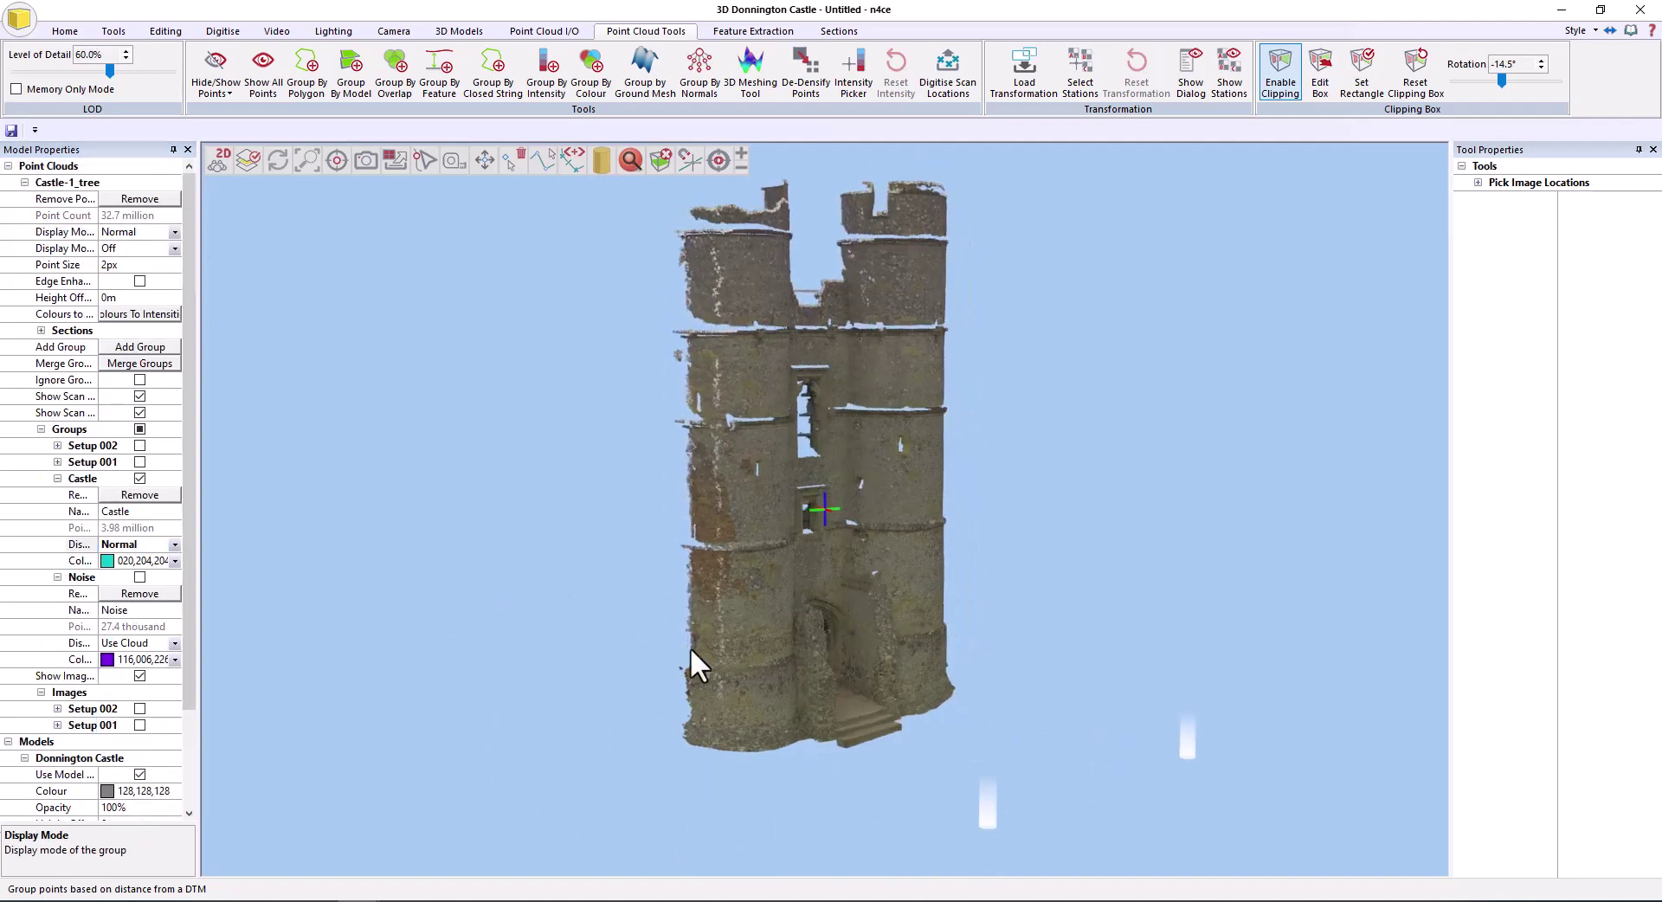
pyautogui.moveTo(656, 651); pyautogui.dragTo(904, 497, button='middle')
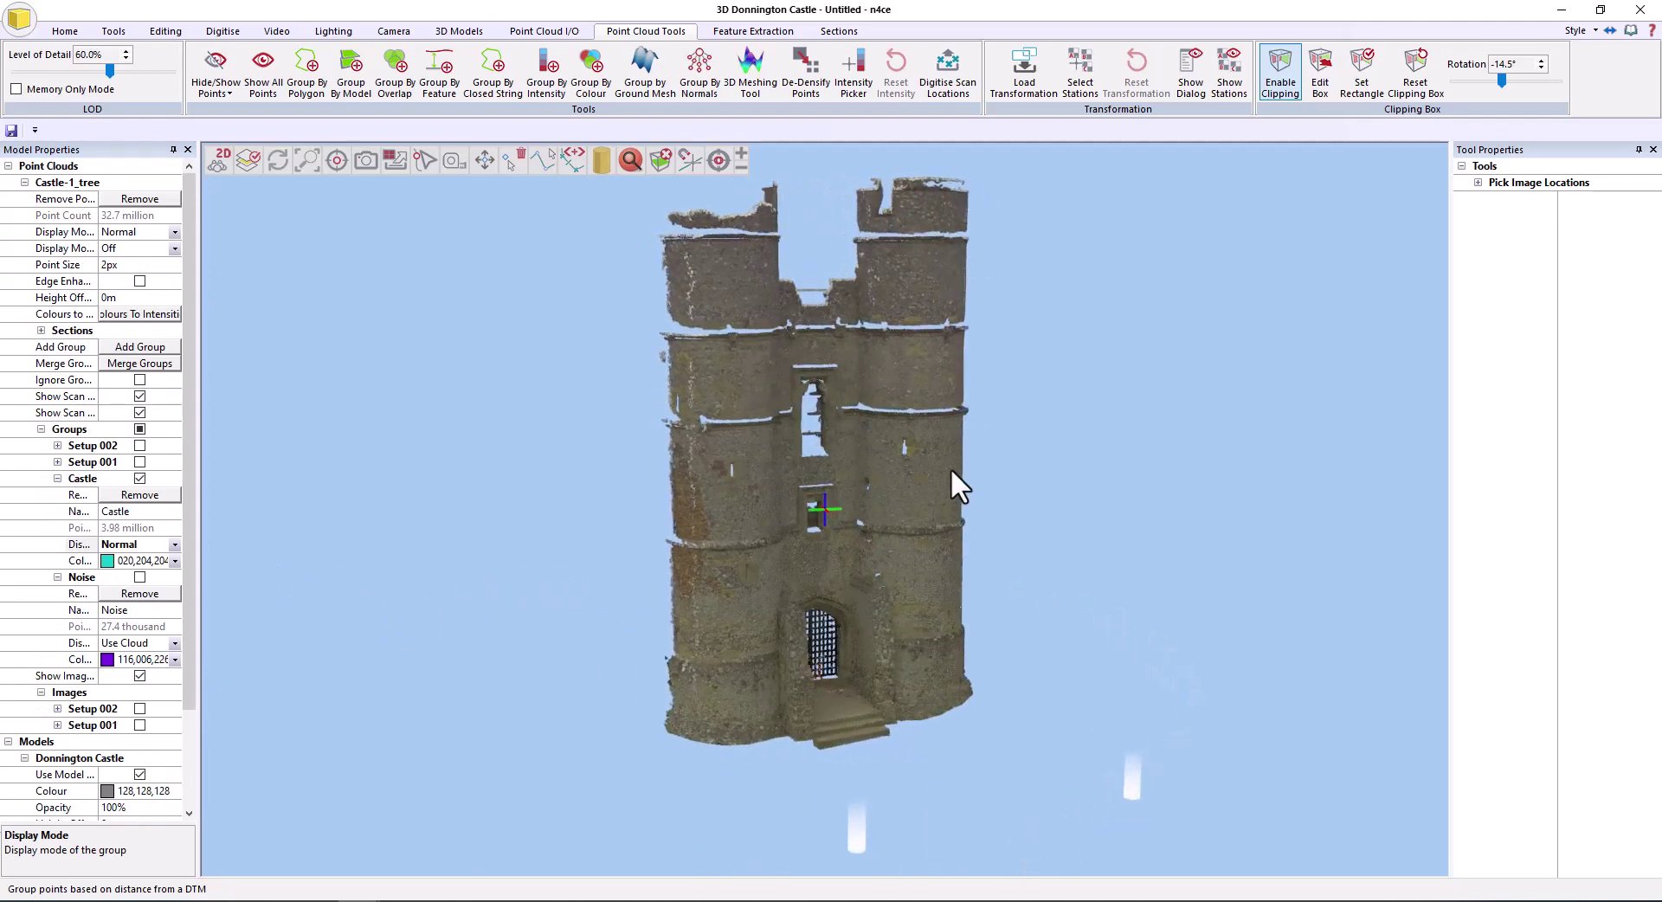
# Start the 3D Meshing Tool for the Castle-1_tree cloud and set the de-densify grid size to 5 mm
pyautogui.click(750, 69)
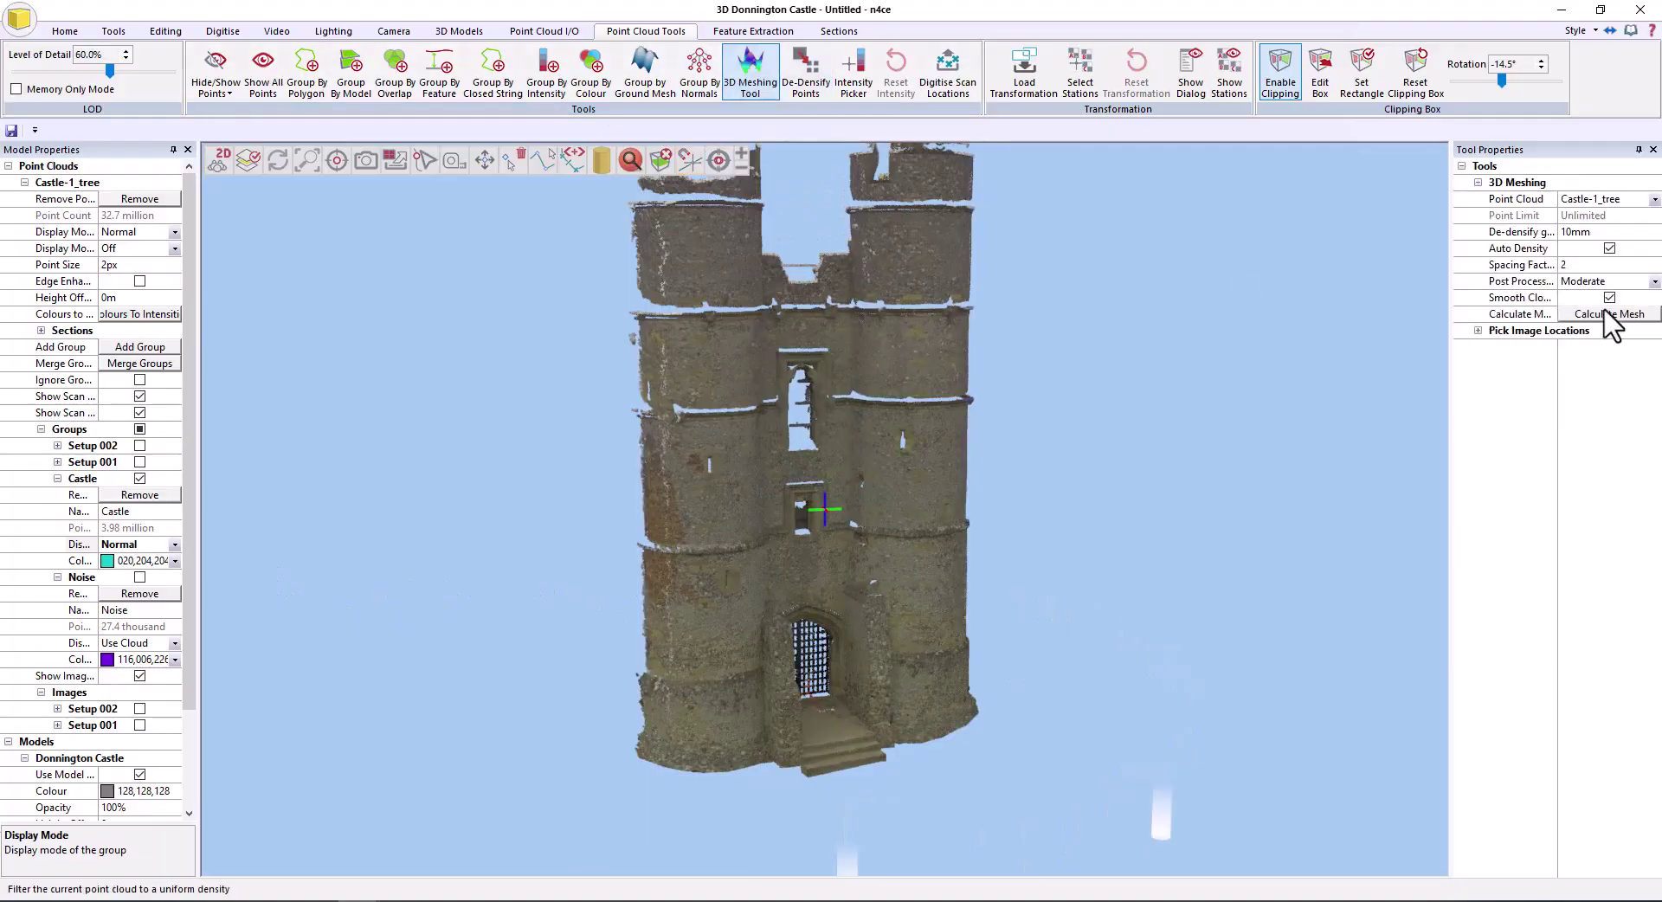
pyautogui.scroll(10, 857, 433)
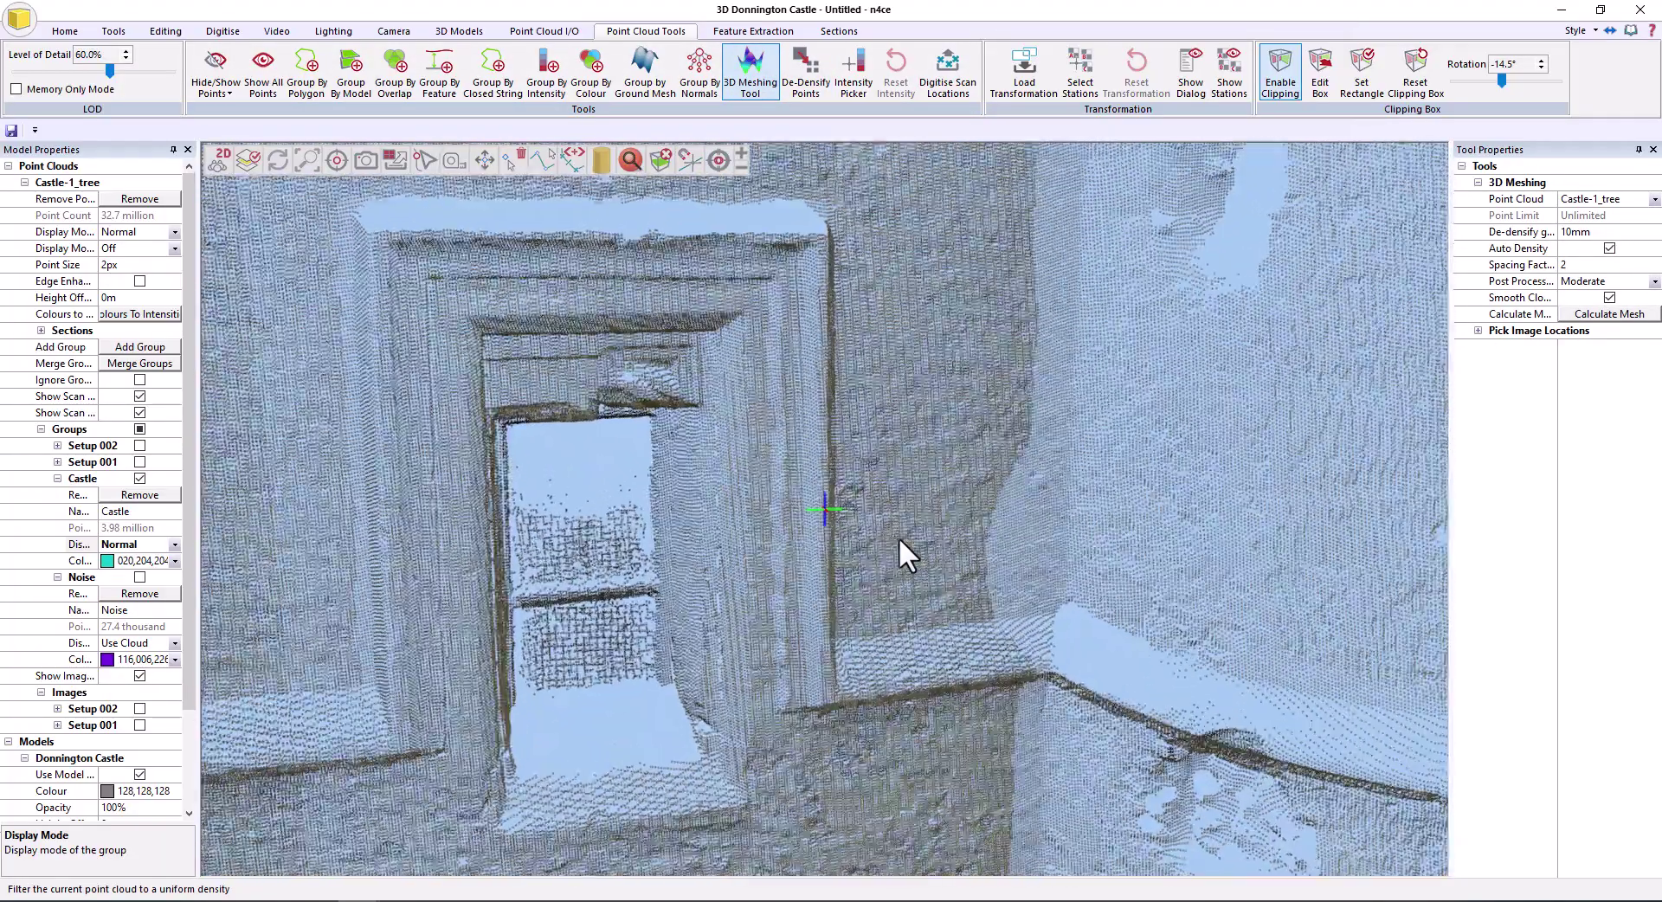
pyautogui.scroll(-8, 898, 536)
pyautogui.moveTo(881, 585); pyautogui.dragTo(813, 568, button='middle')
pyautogui.scroll(-3, 814, 568)
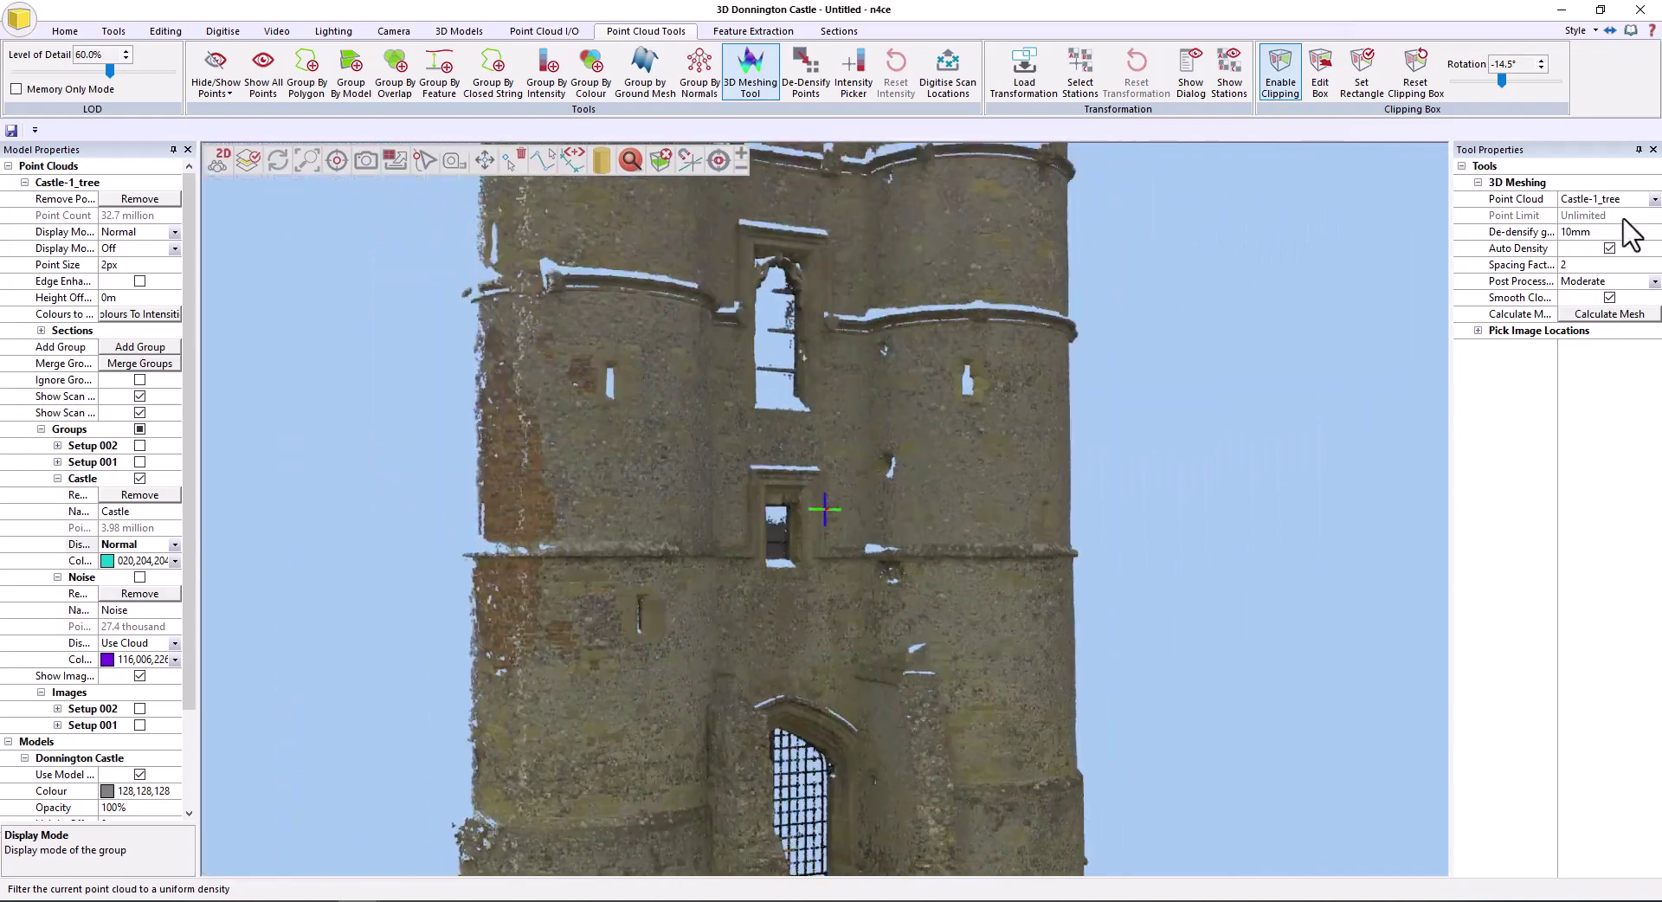
pyautogui.click(1506, 232)
pyautogui.write('5')
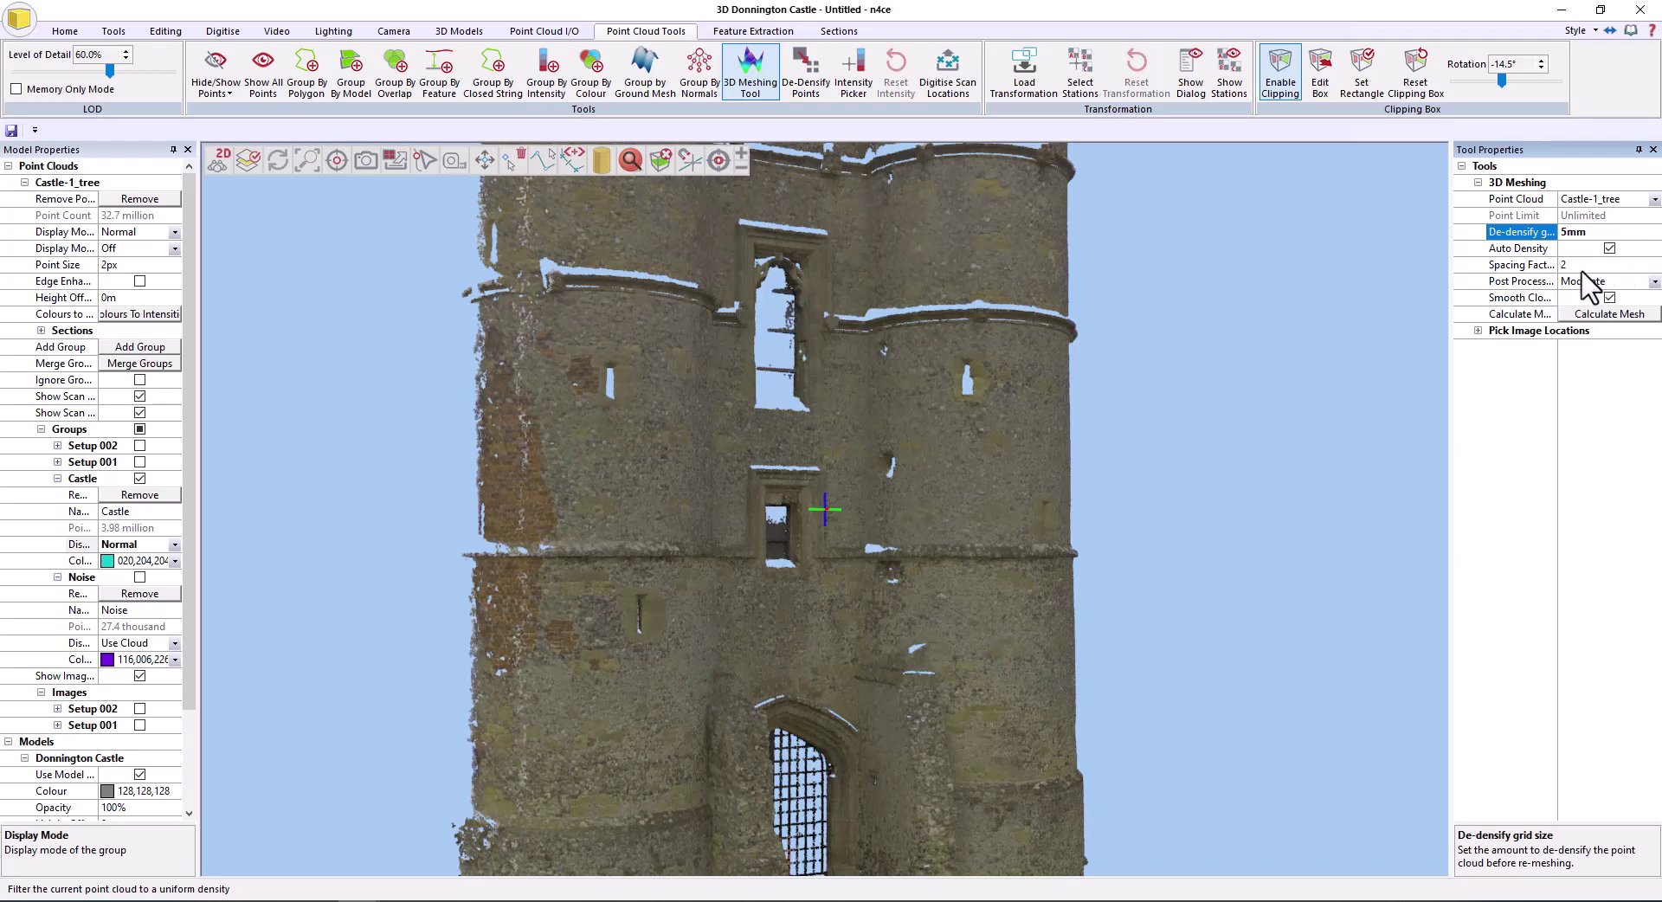
# Keep the post-processing strategy at Moderate and calculate the 3D mesh of the castle
pyautogui.click(1654, 282)
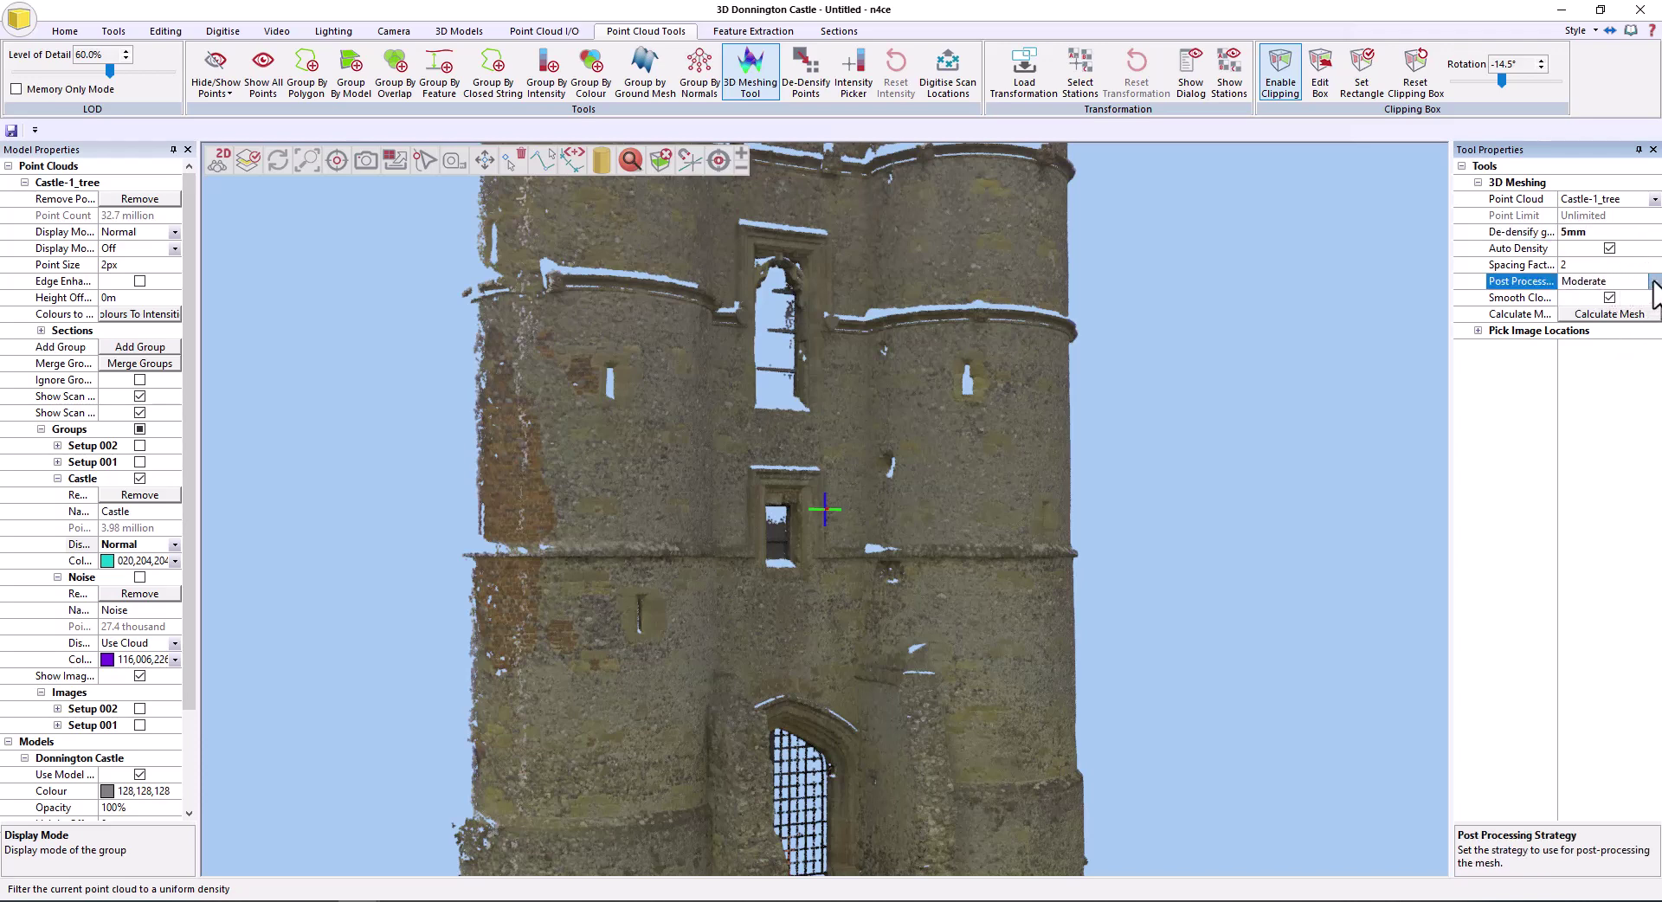
pyautogui.click(1653, 294)
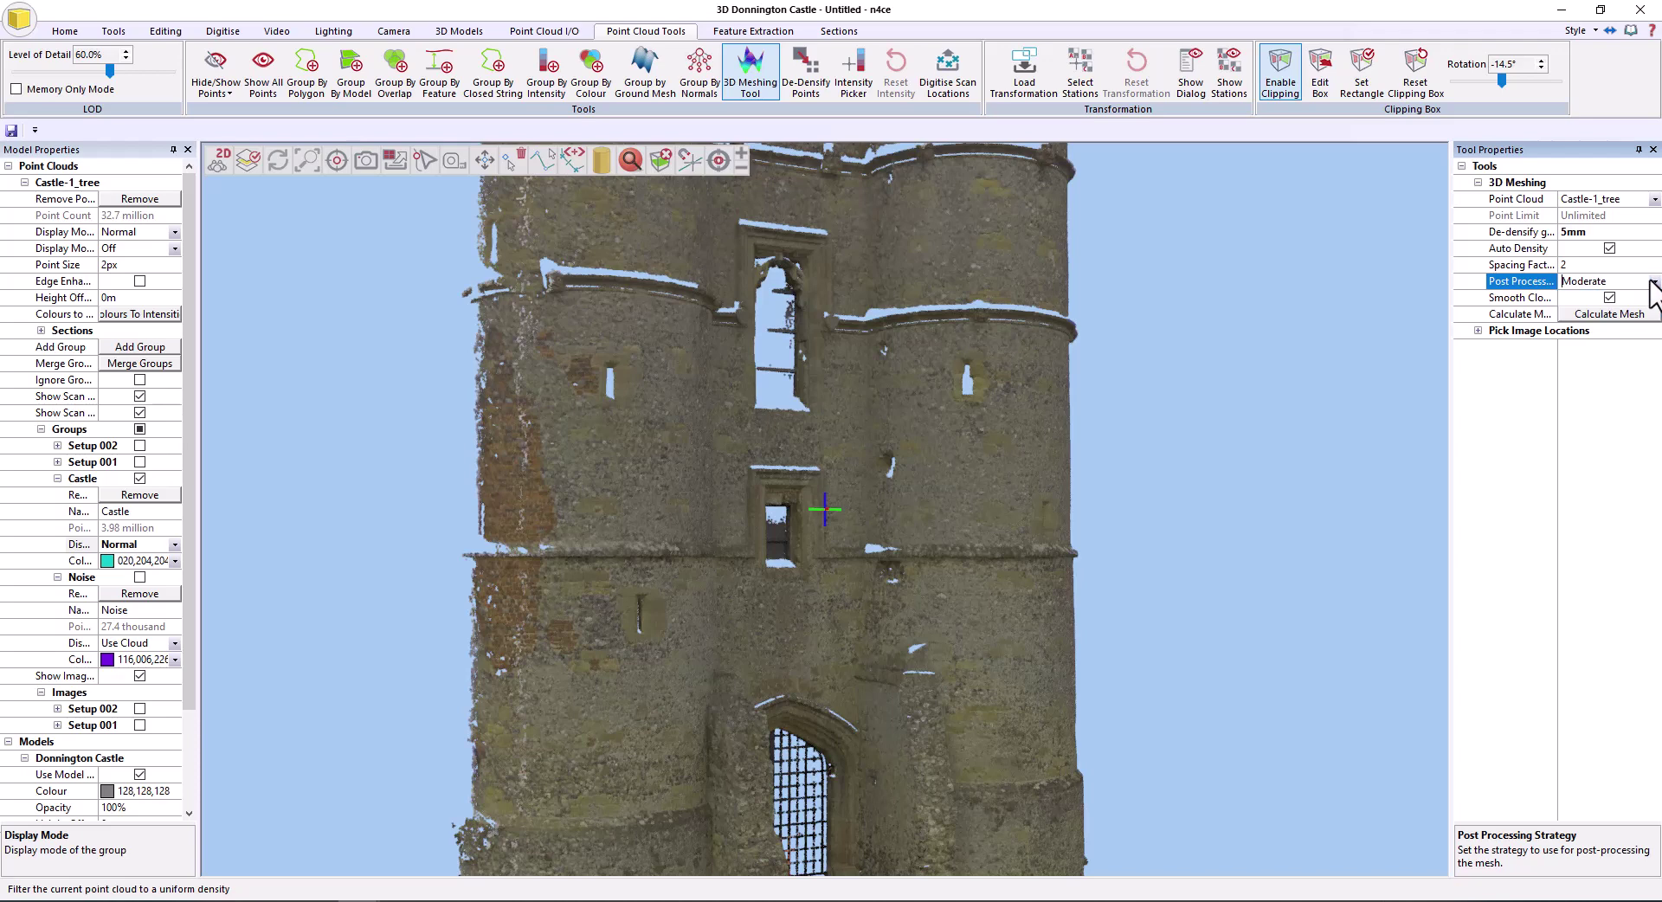
pyautogui.click(1617, 314)
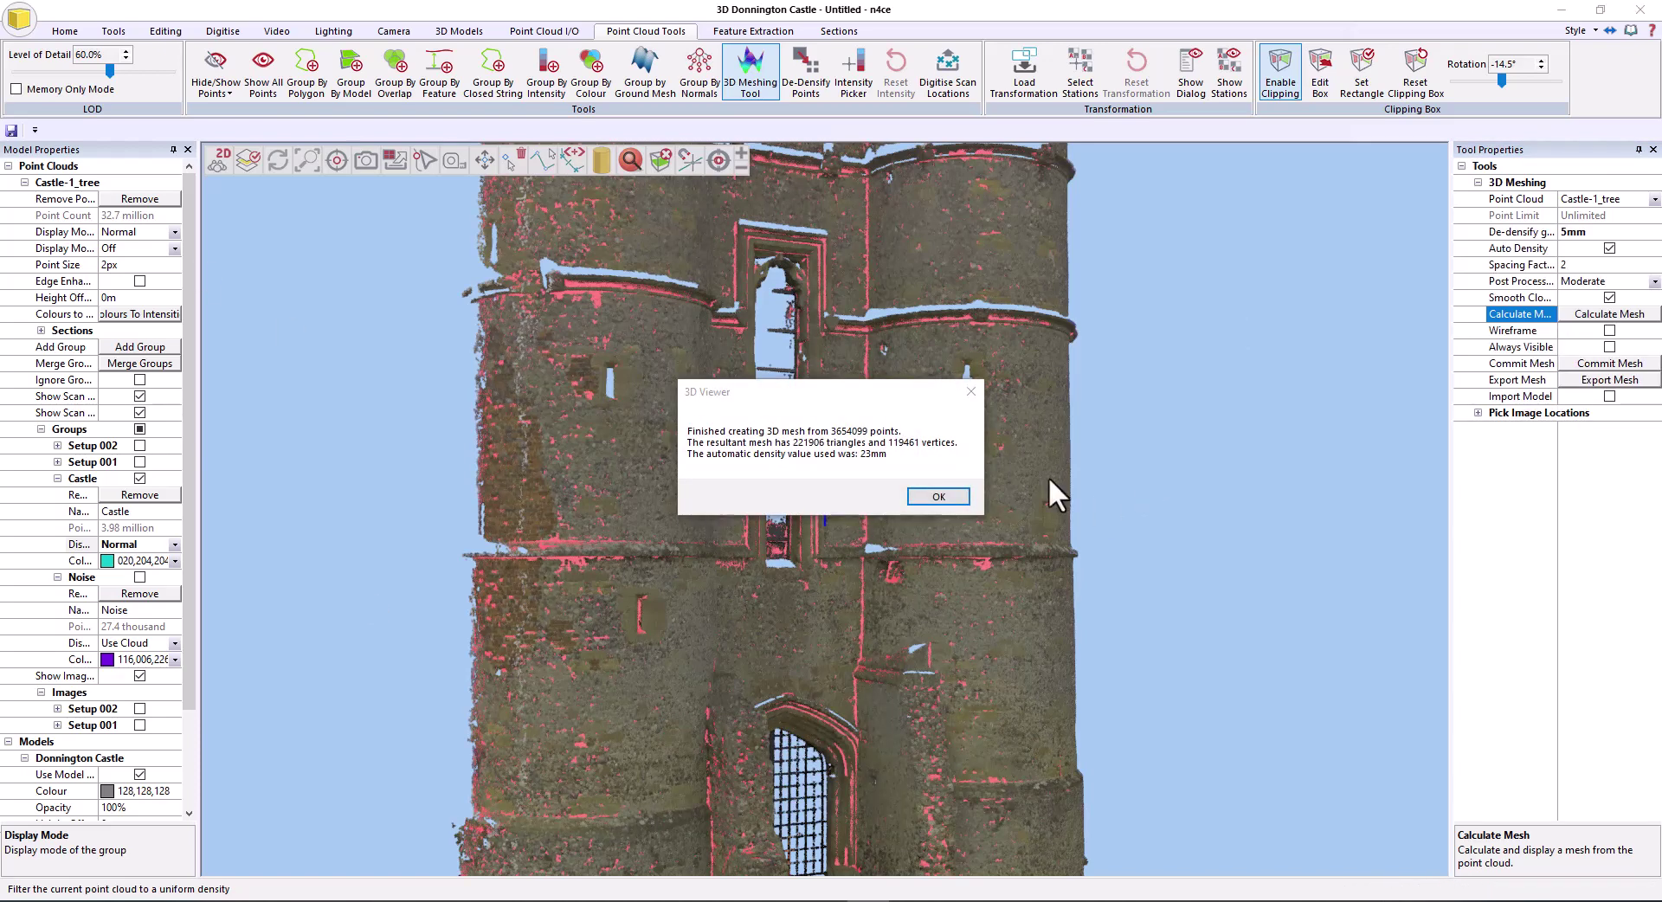
pyautogui.click(938, 496)
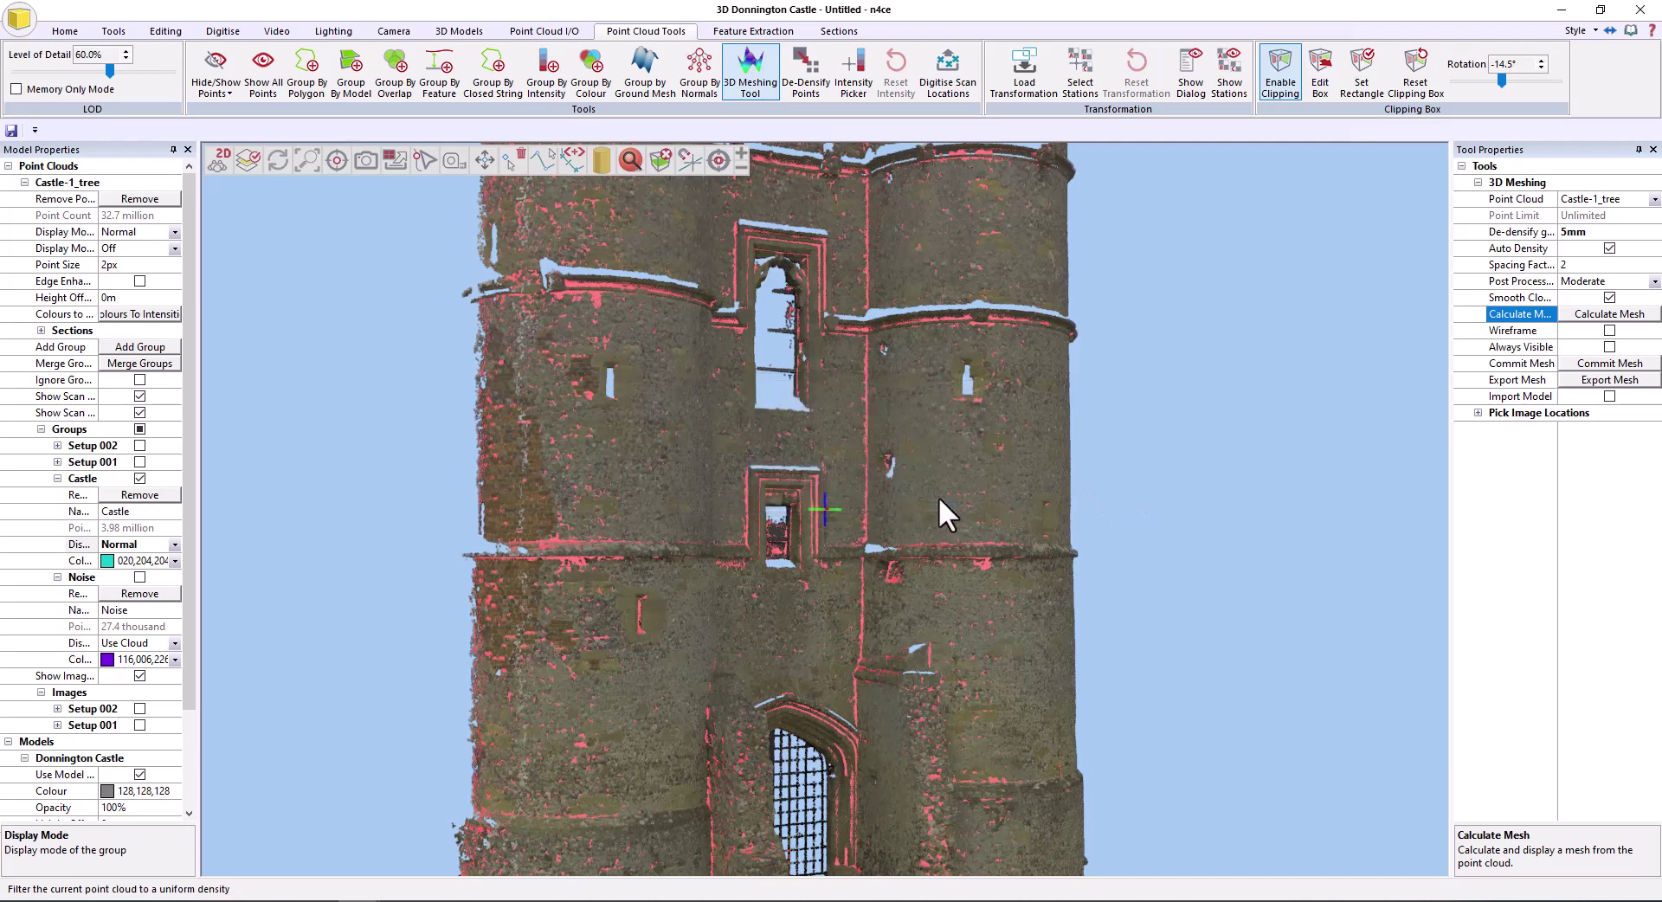
# Switch the point cloud's display mode to Off and inspect the castle mesh on its own
pyautogui.click(172, 231)
pyautogui.click(133, 248)
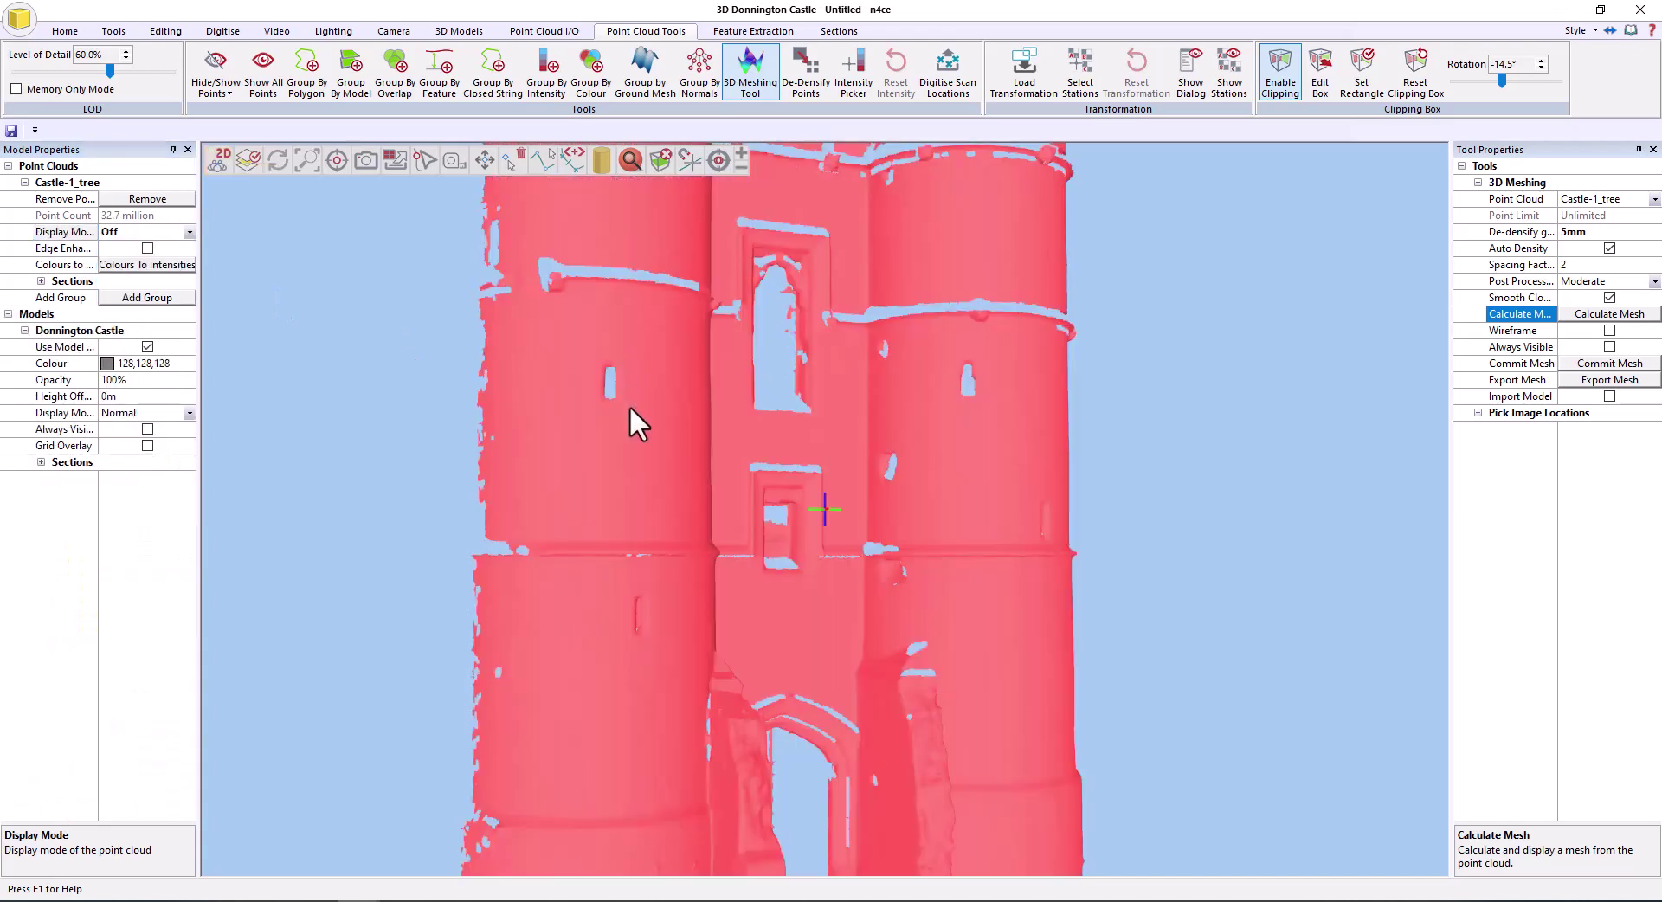
pyautogui.moveTo(615, 550); pyautogui.dragTo(840, 558)
pyautogui.scroll(-3, 840, 559)
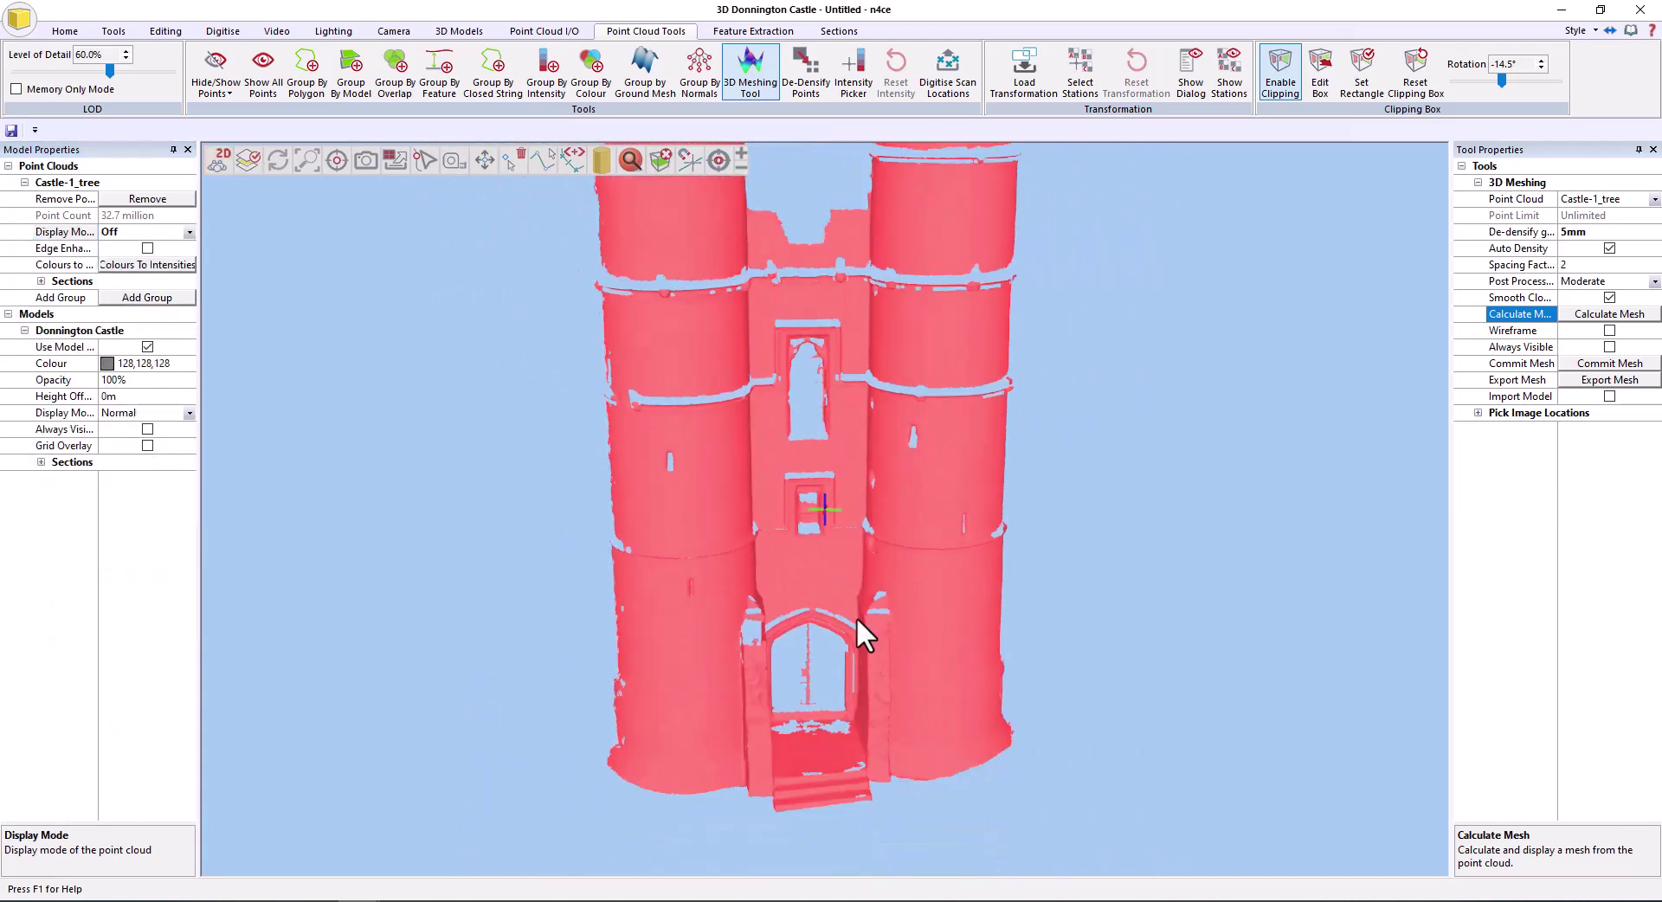
pyautogui.moveTo(862, 614); pyautogui.dragTo(944, 562)
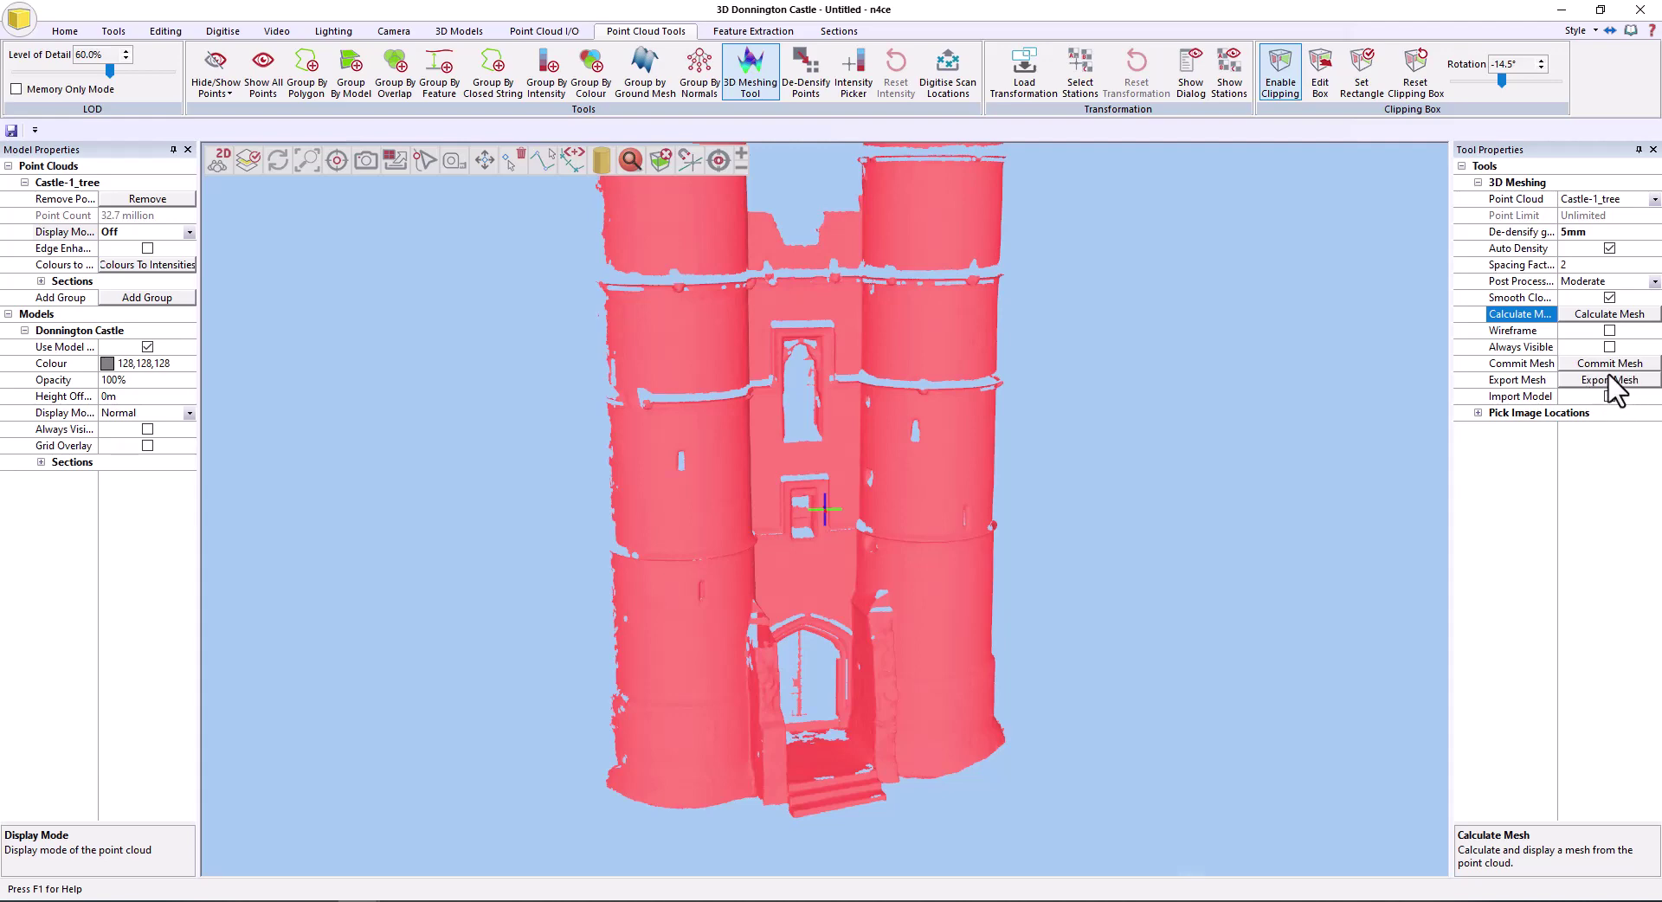
# Commit the calculated mesh as a new model named Castle MESH
pyautogui.click(1608, 364)
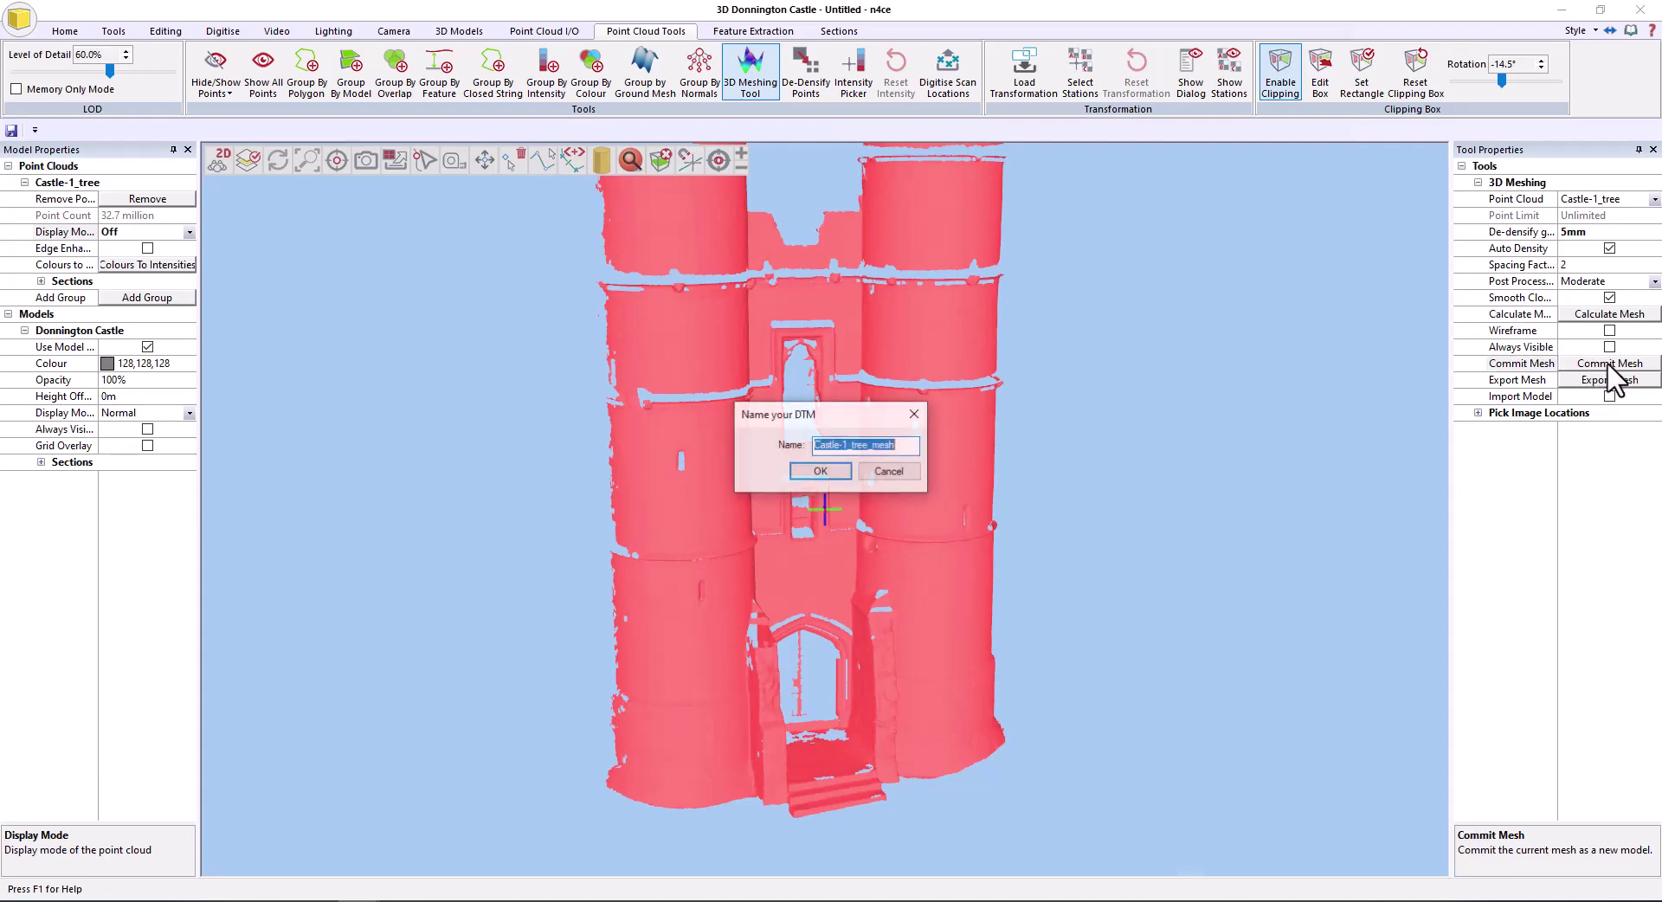
pyautogui.moveTo(909, 445); pyautogui.dragTo(861, 445)
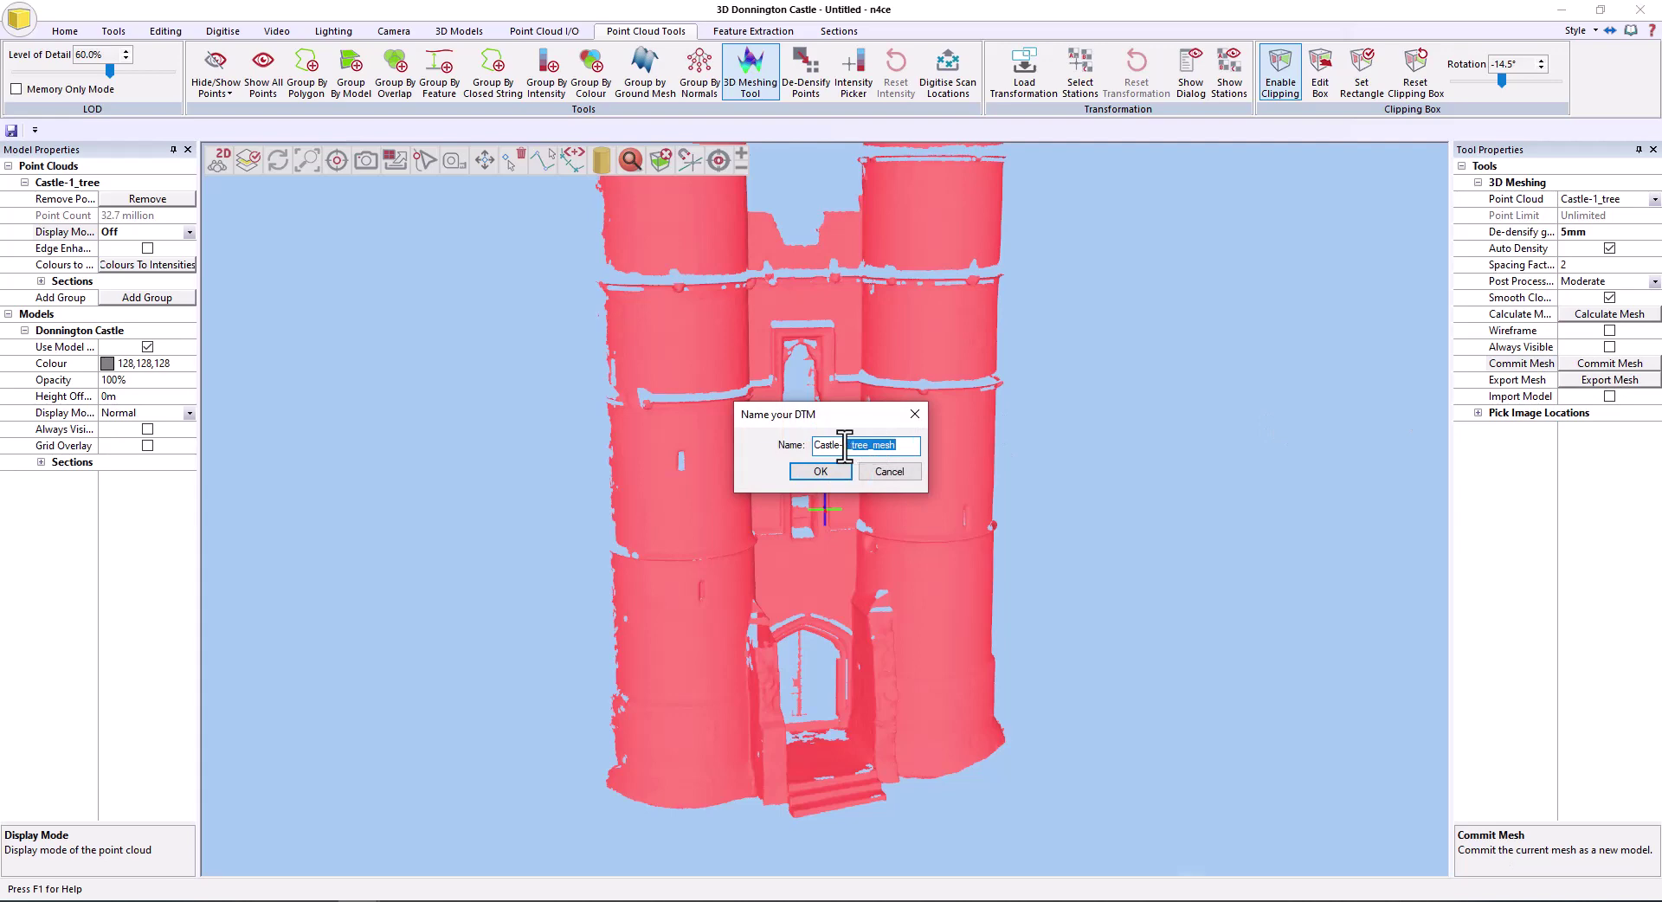
pyautogui.press('BackSpace')
pyautogui.press('BackSpace')
pyautogui.write('MESH')
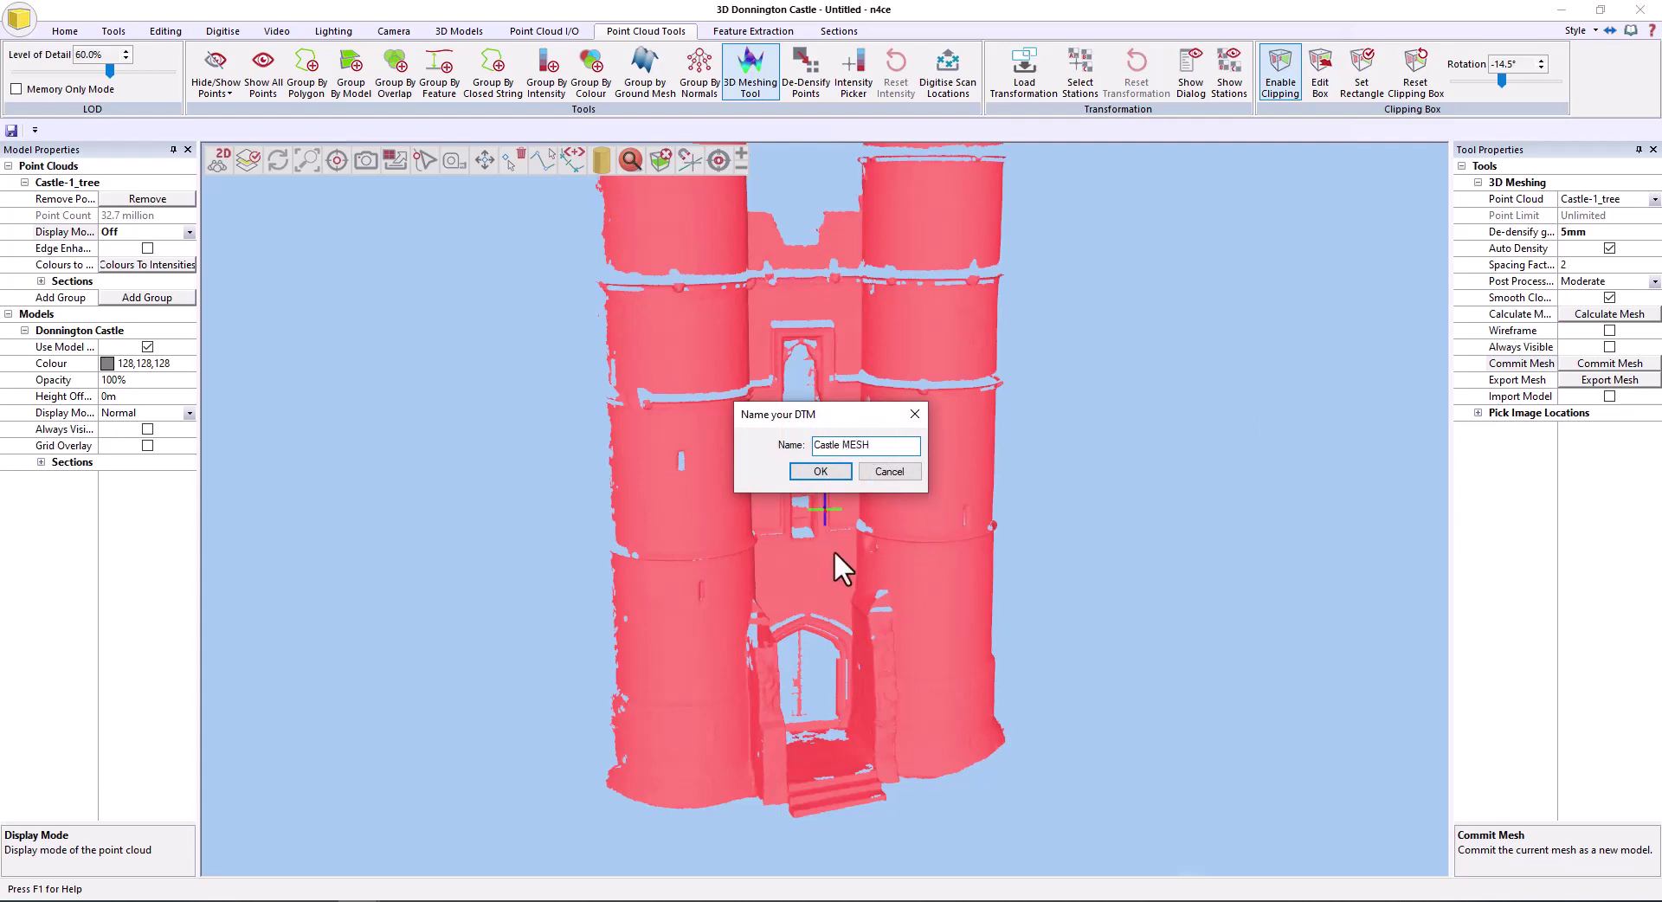
pyautogui.click(820, 467)
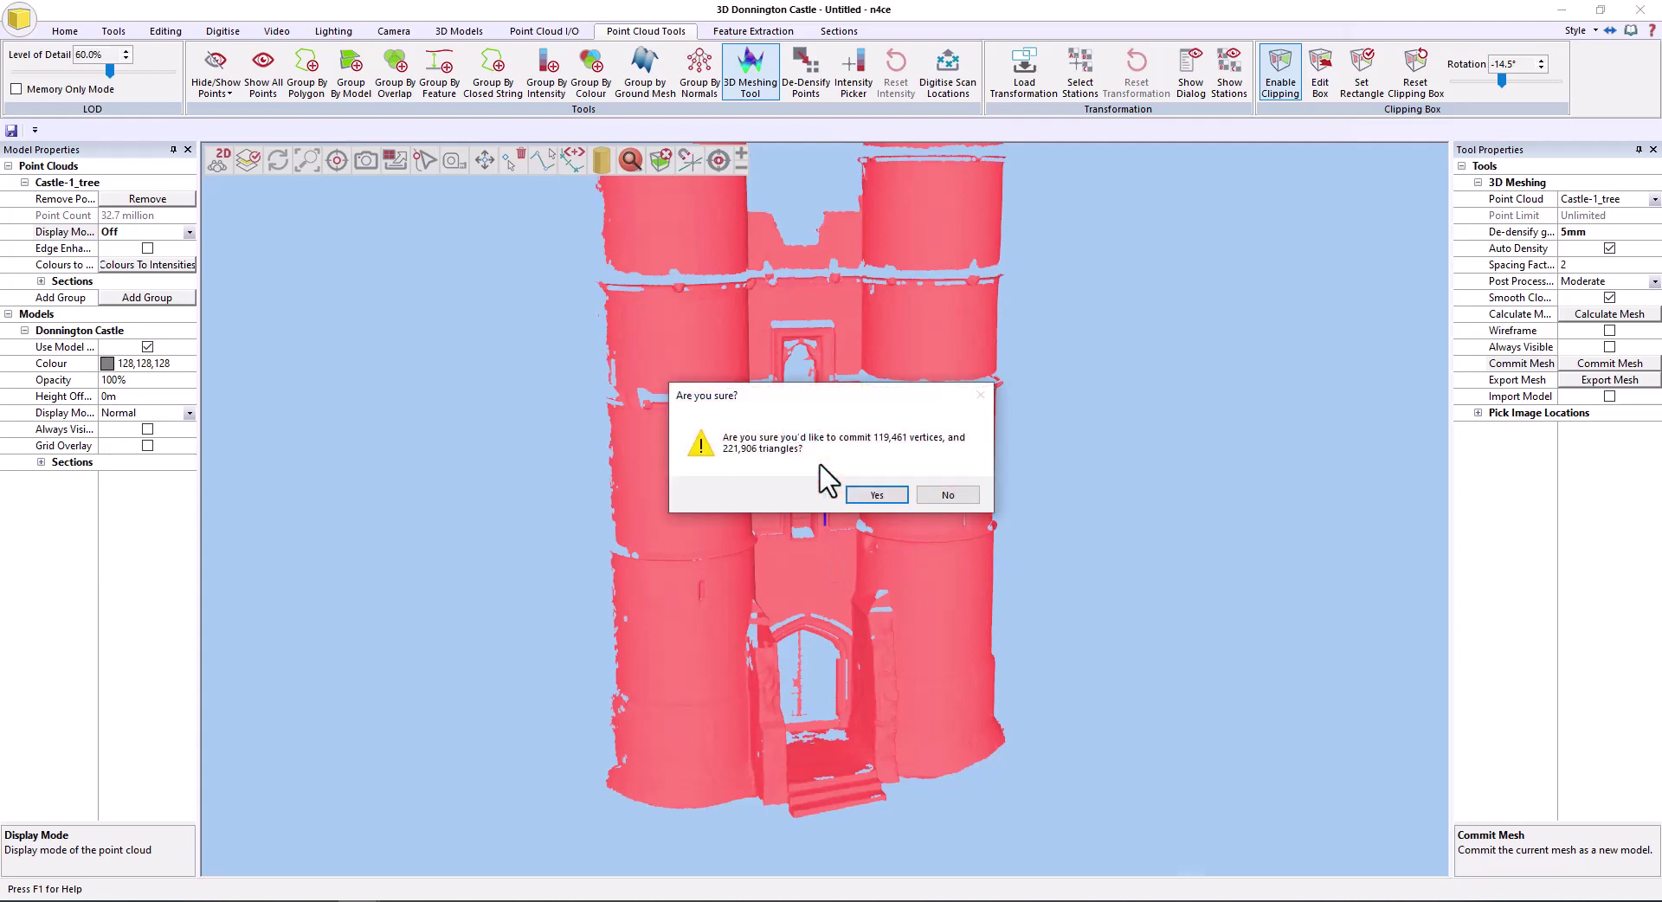
pyautogui.click(876, 492)
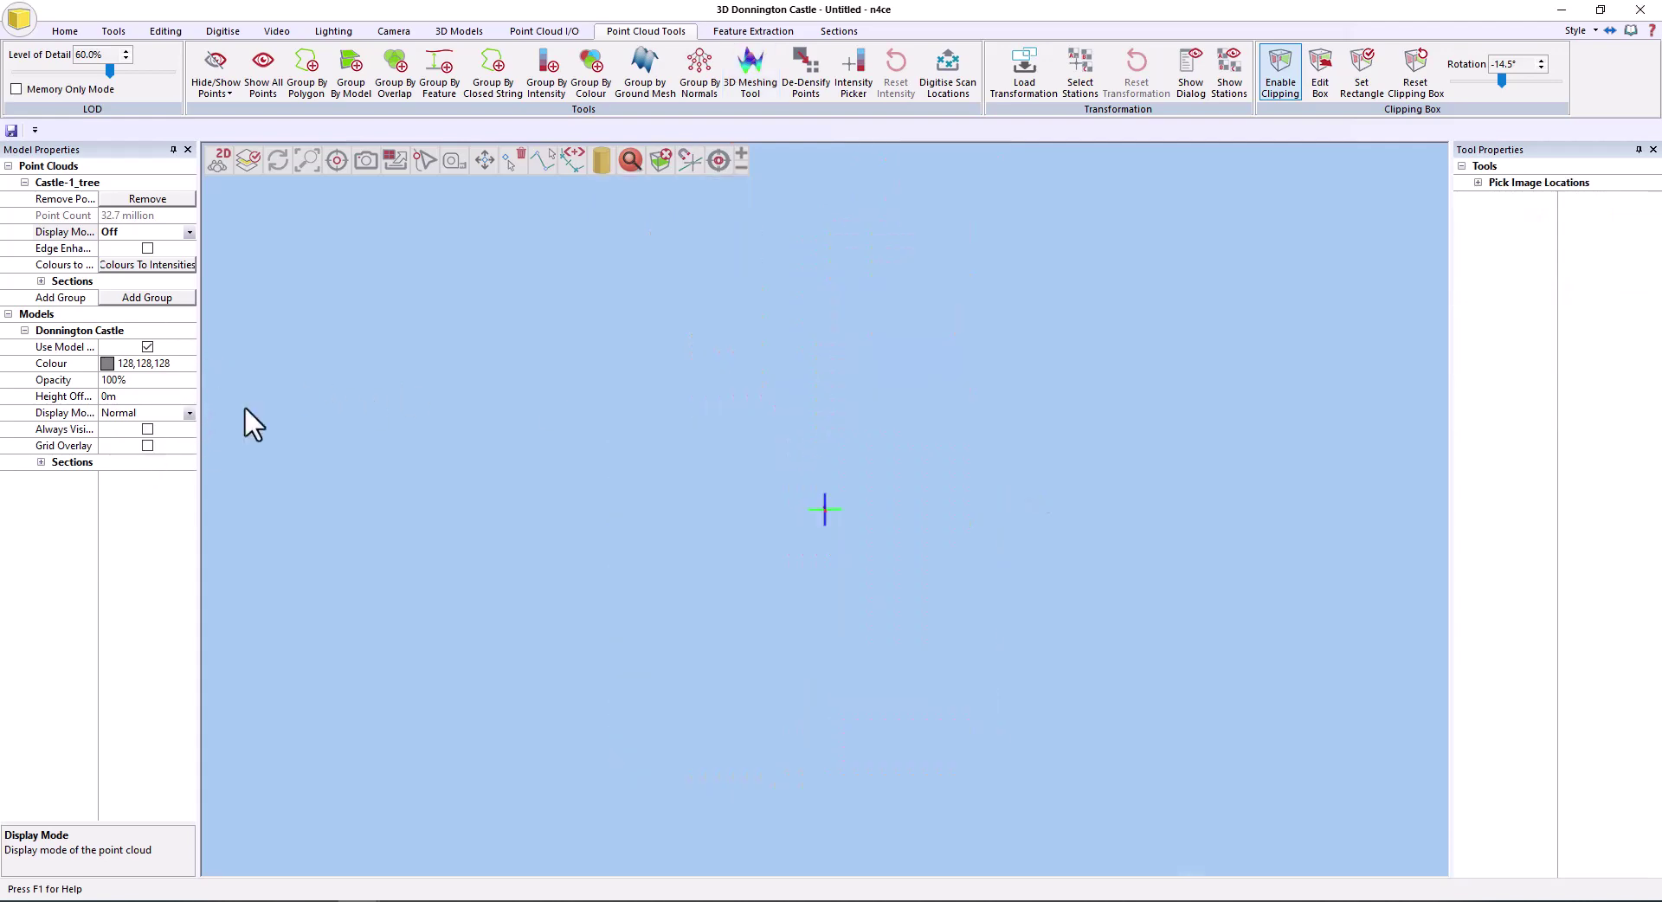
# Set the point cloud's display mode to Normal, show the Setup 002 and Setup 001 groups and hide the Castle group
pyautogui.click(188, 232)
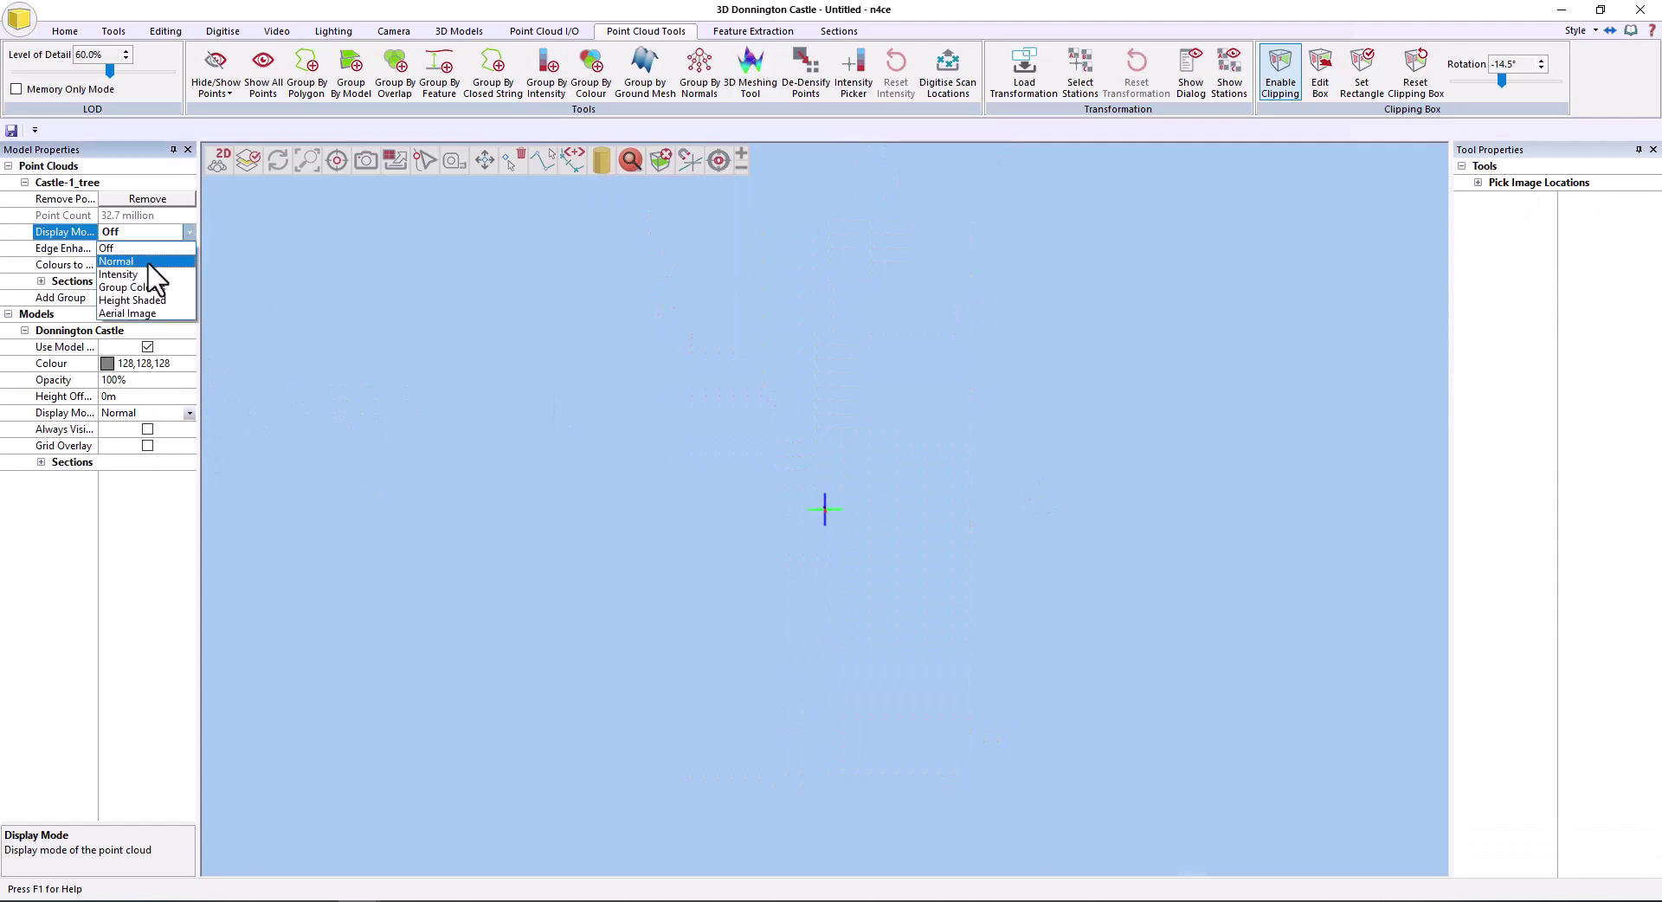
pyautogui.click(149, 268)
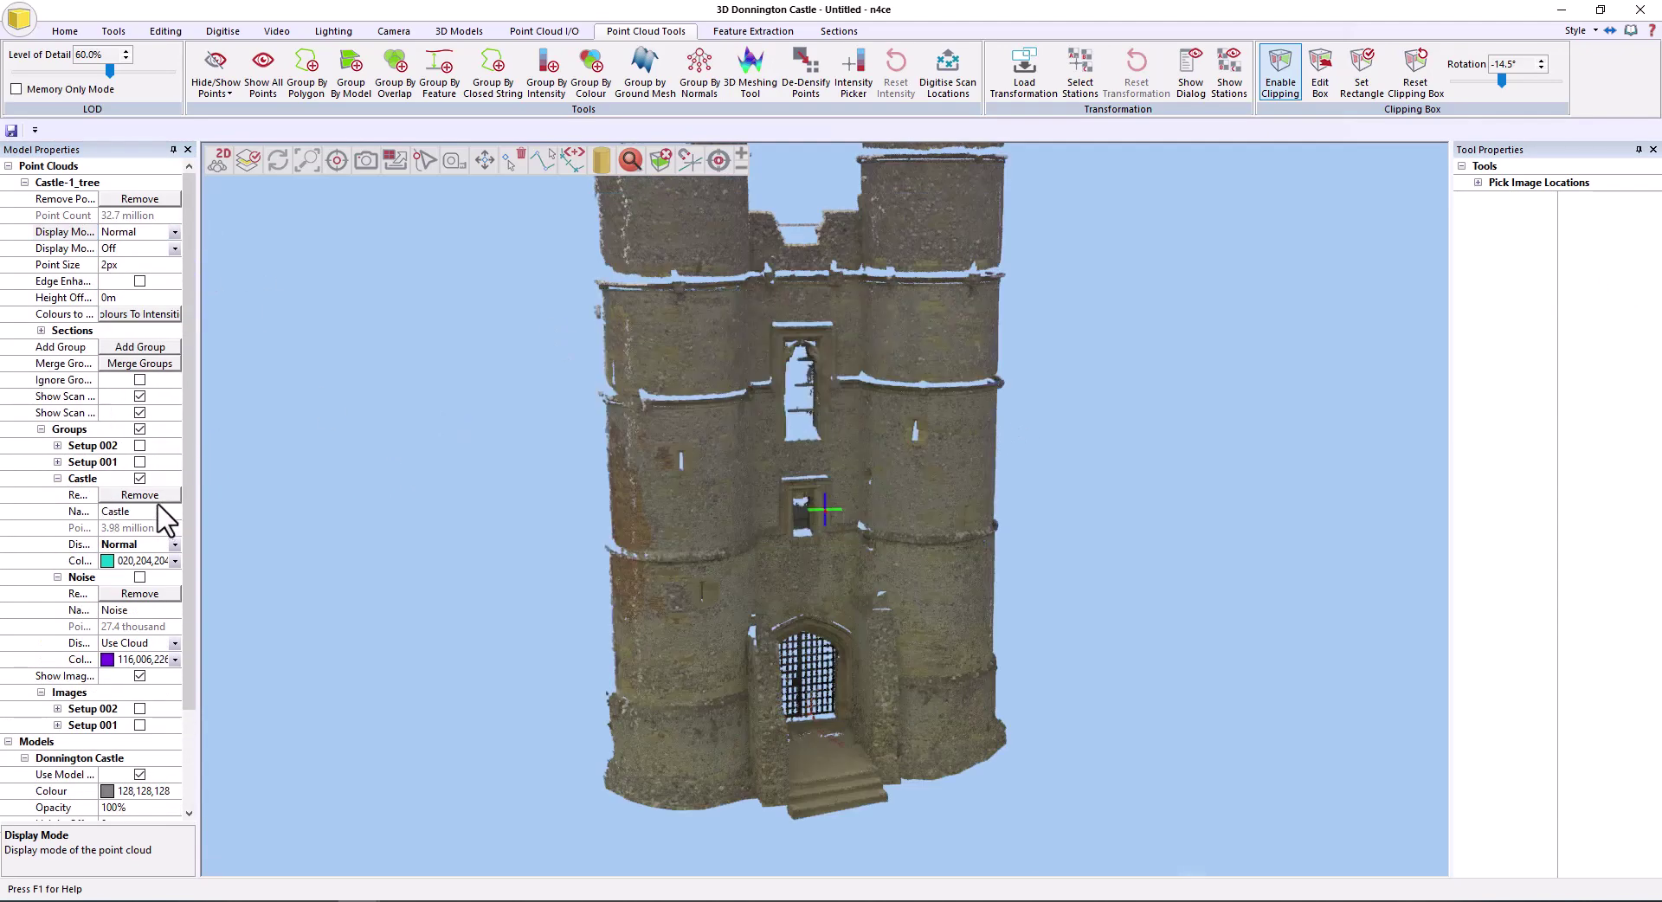
pyautogui.click(139, 445)
pyautogui.click(140, 462)
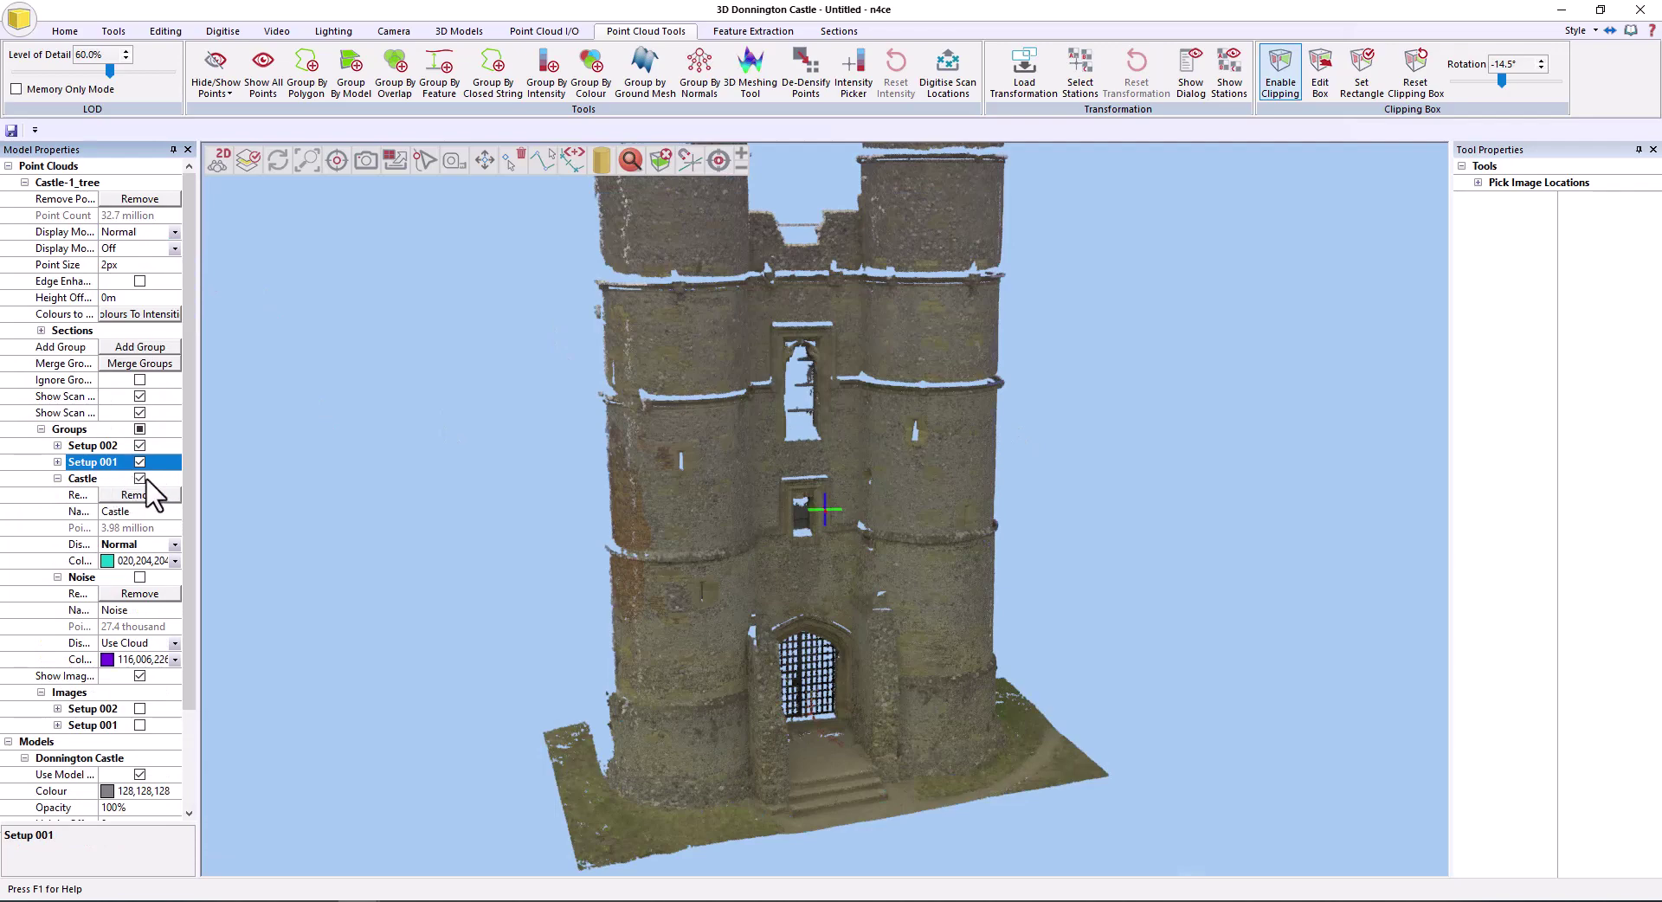
pyautogui.click(141, 476)
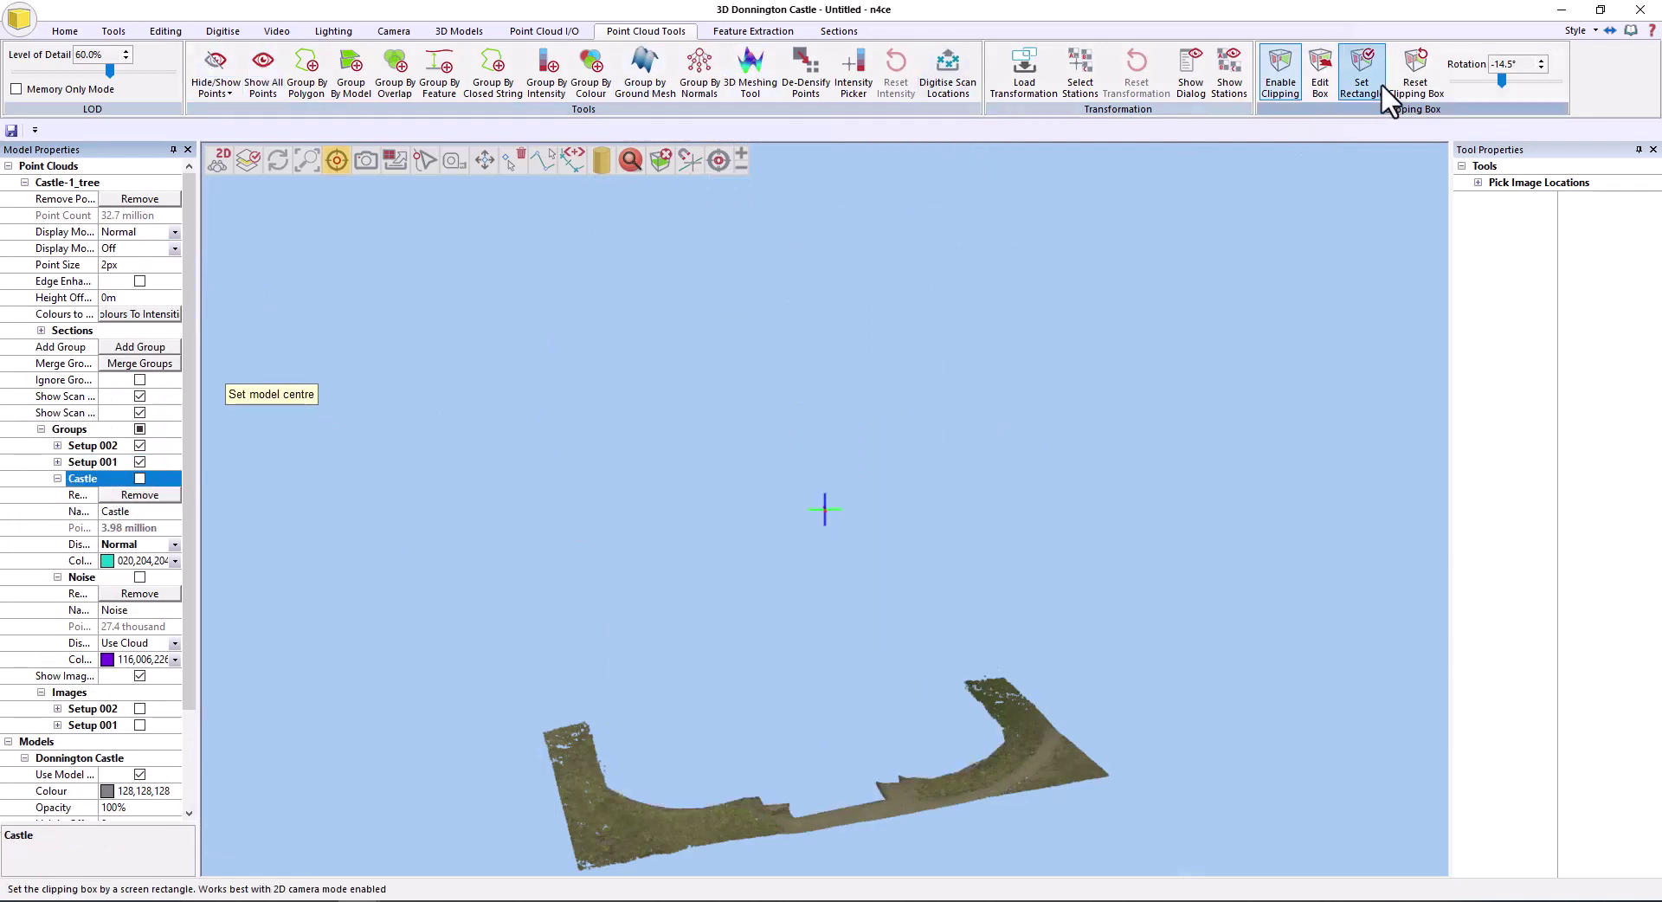
# Reset the clipping box and move the stray points inside the castle footprint into the Noise group by polygon
pyautogui.click(1405, 95)
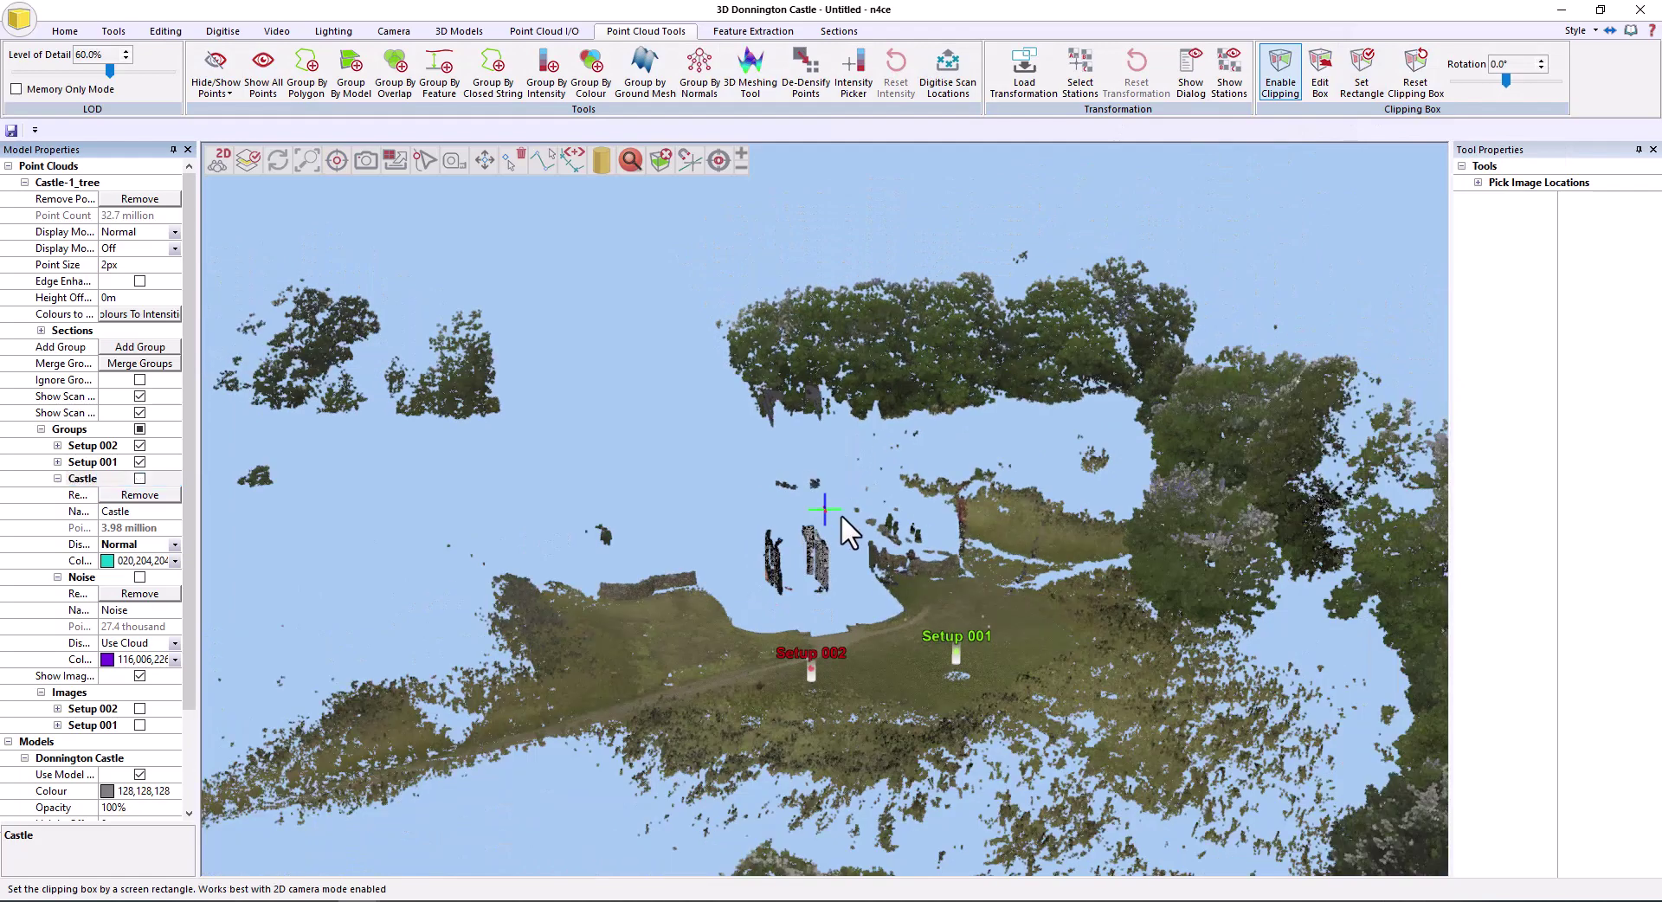
pyautogui.moveTo(841, 518); pyautogui.dragTo(796, 355)
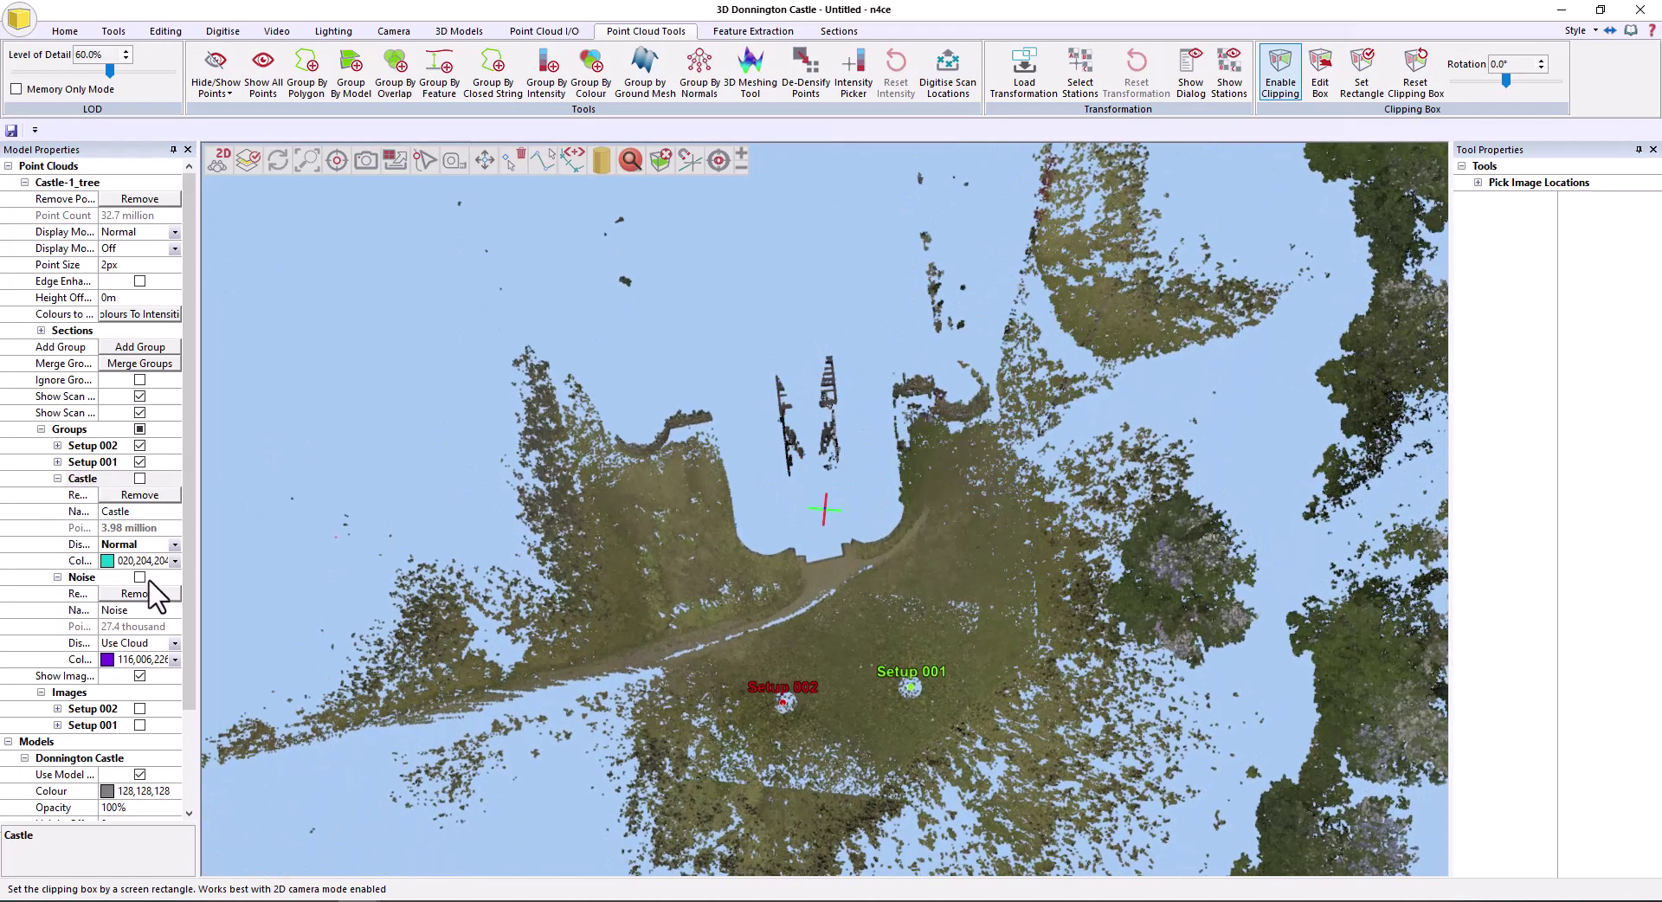
pyautogui.click(303, 88)
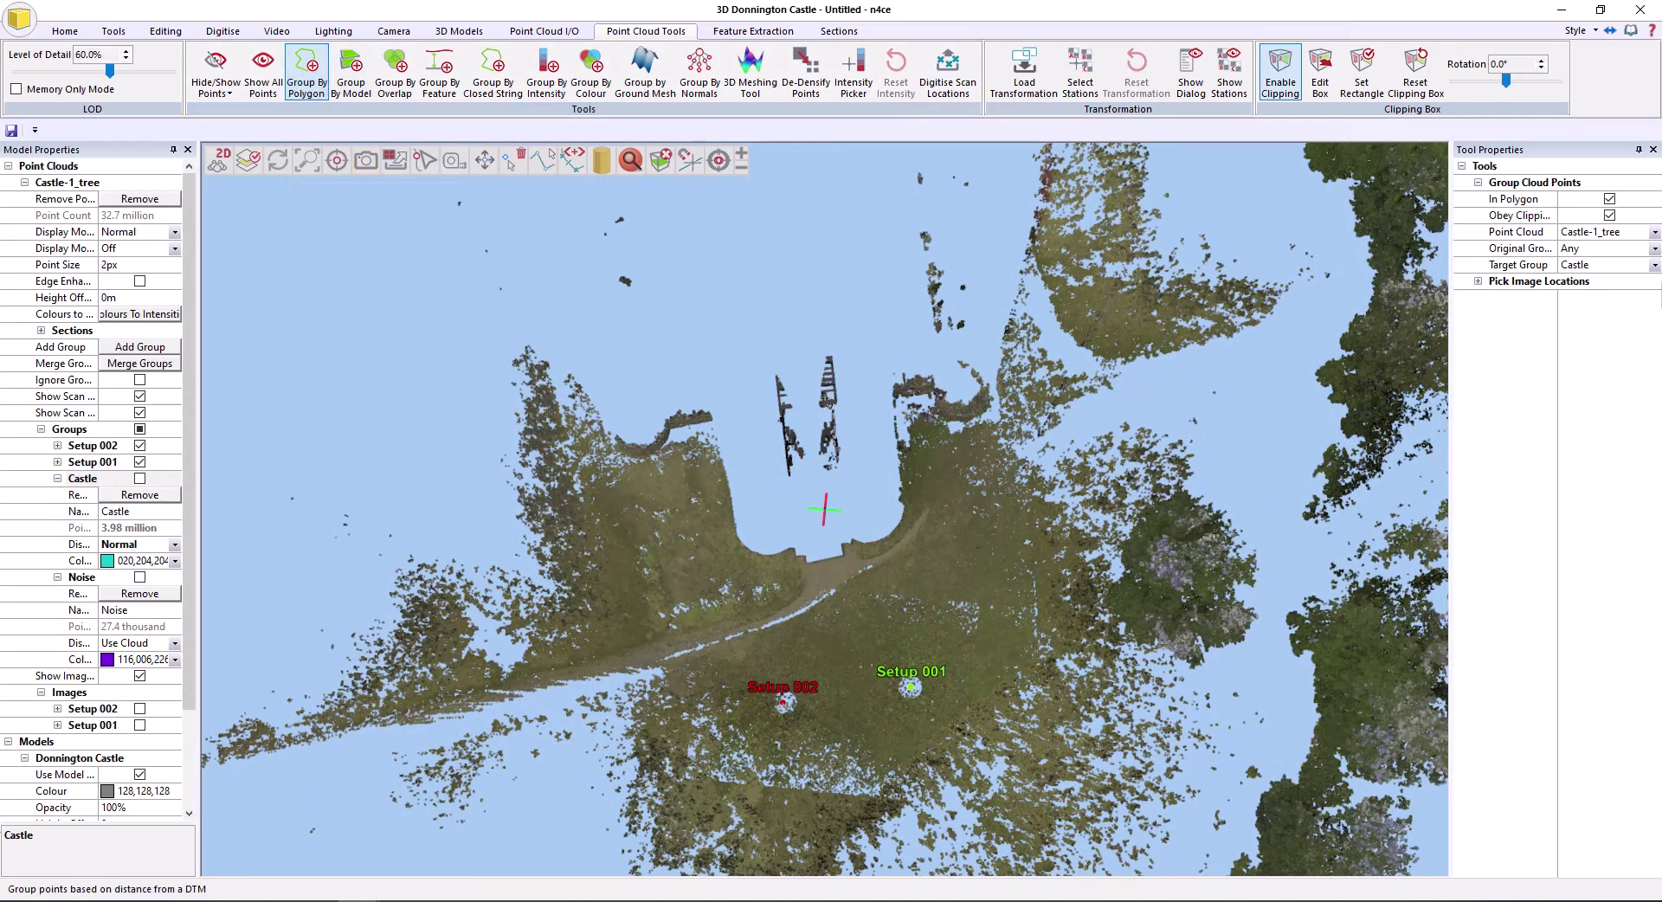
pyautogui.click(1654, 265)
pyautogui.click(1596, 325)
pyautogui.click(746, 348)
pyautogui.click(865, 336)
pyautogui.click(877, 480)
pyautogui.doubleClick(771, 496)
# Move the scattered points behind the castle into the Noise group with a second polygon
pyautogui.moveTo(869, 414); pyautogui.dragTo(891, 422)
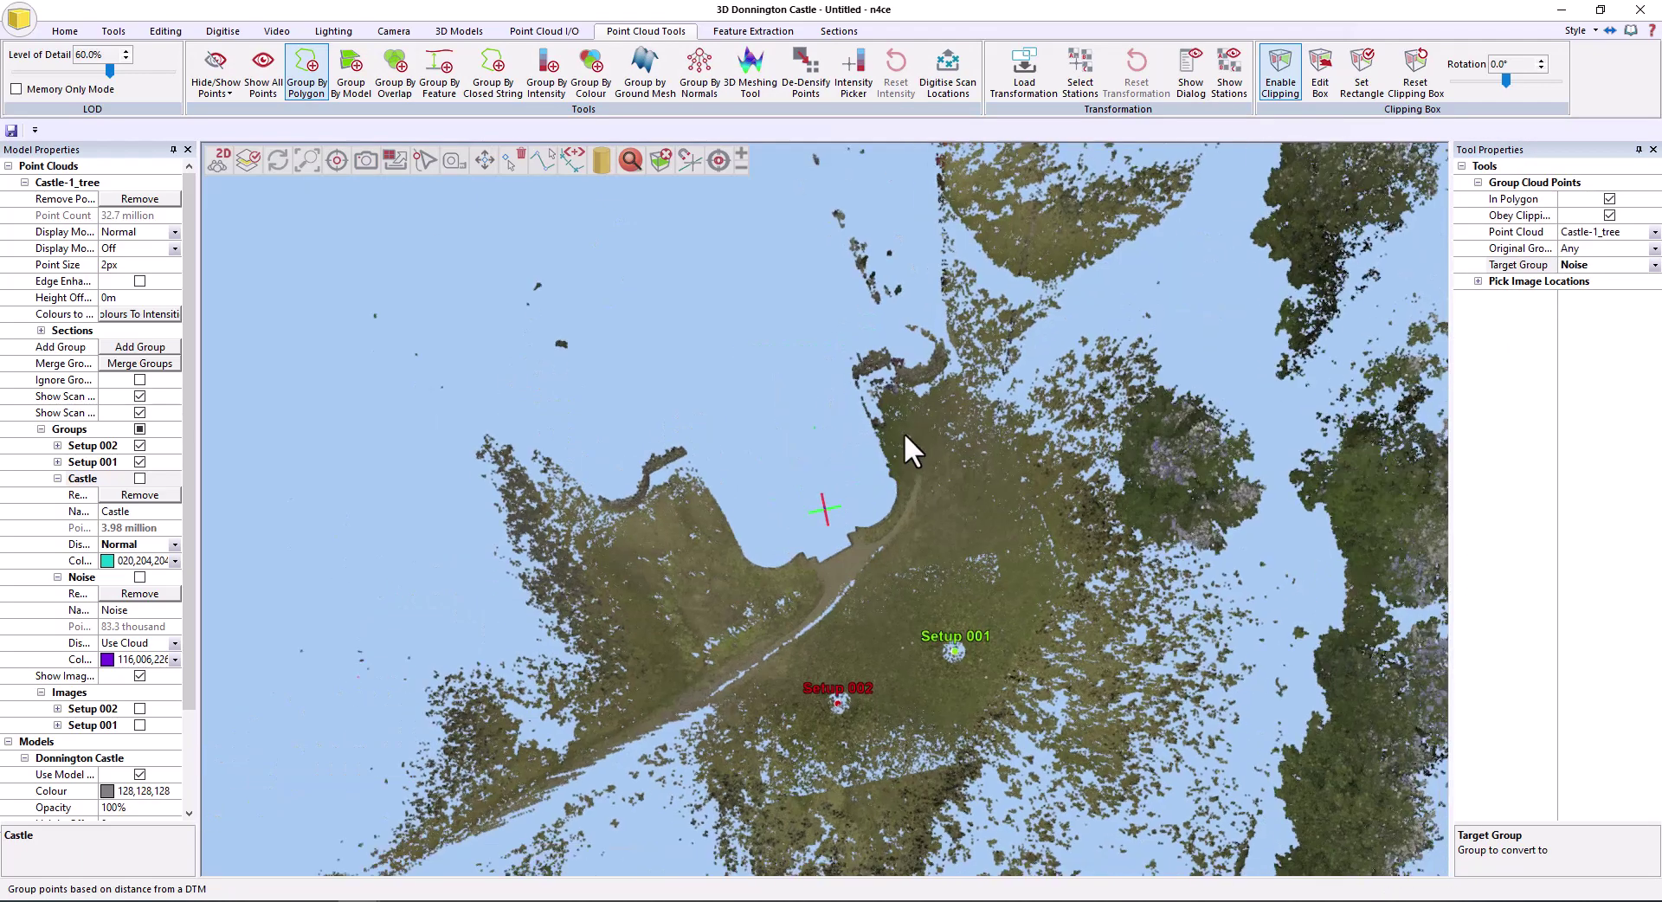
pyautogui.moveTo(864, 381); pyautogui.dragTo(881, 285, button='middle')
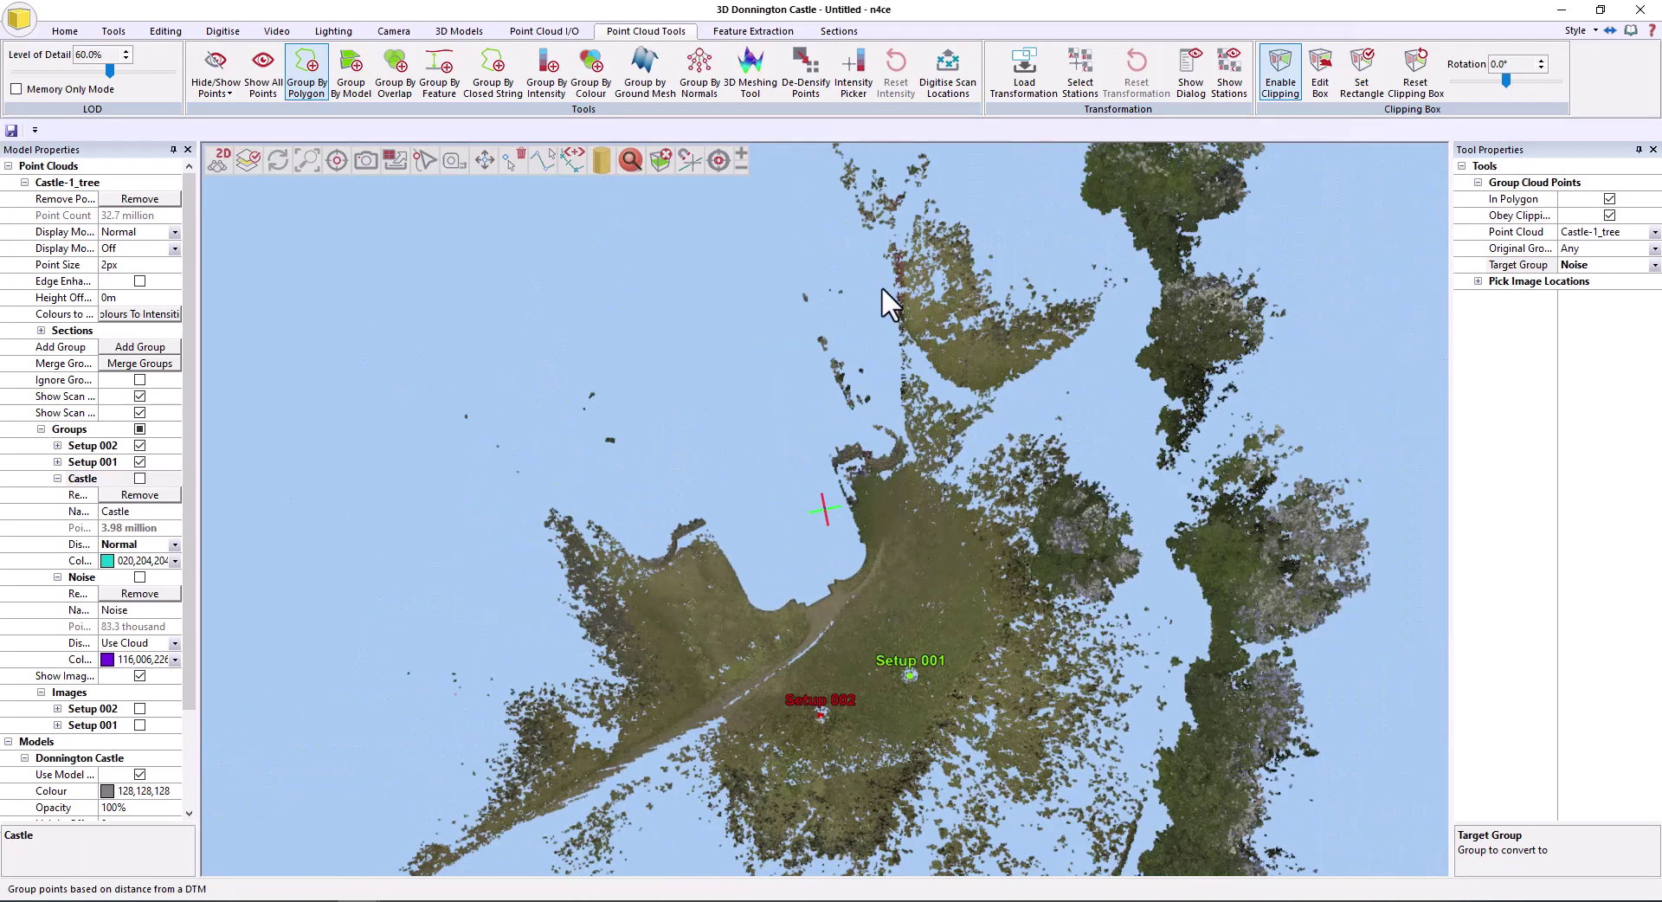
pyautogui.click(881, 417)
pyautogui.click(475, 512)
pyautogui.click(347, 372)
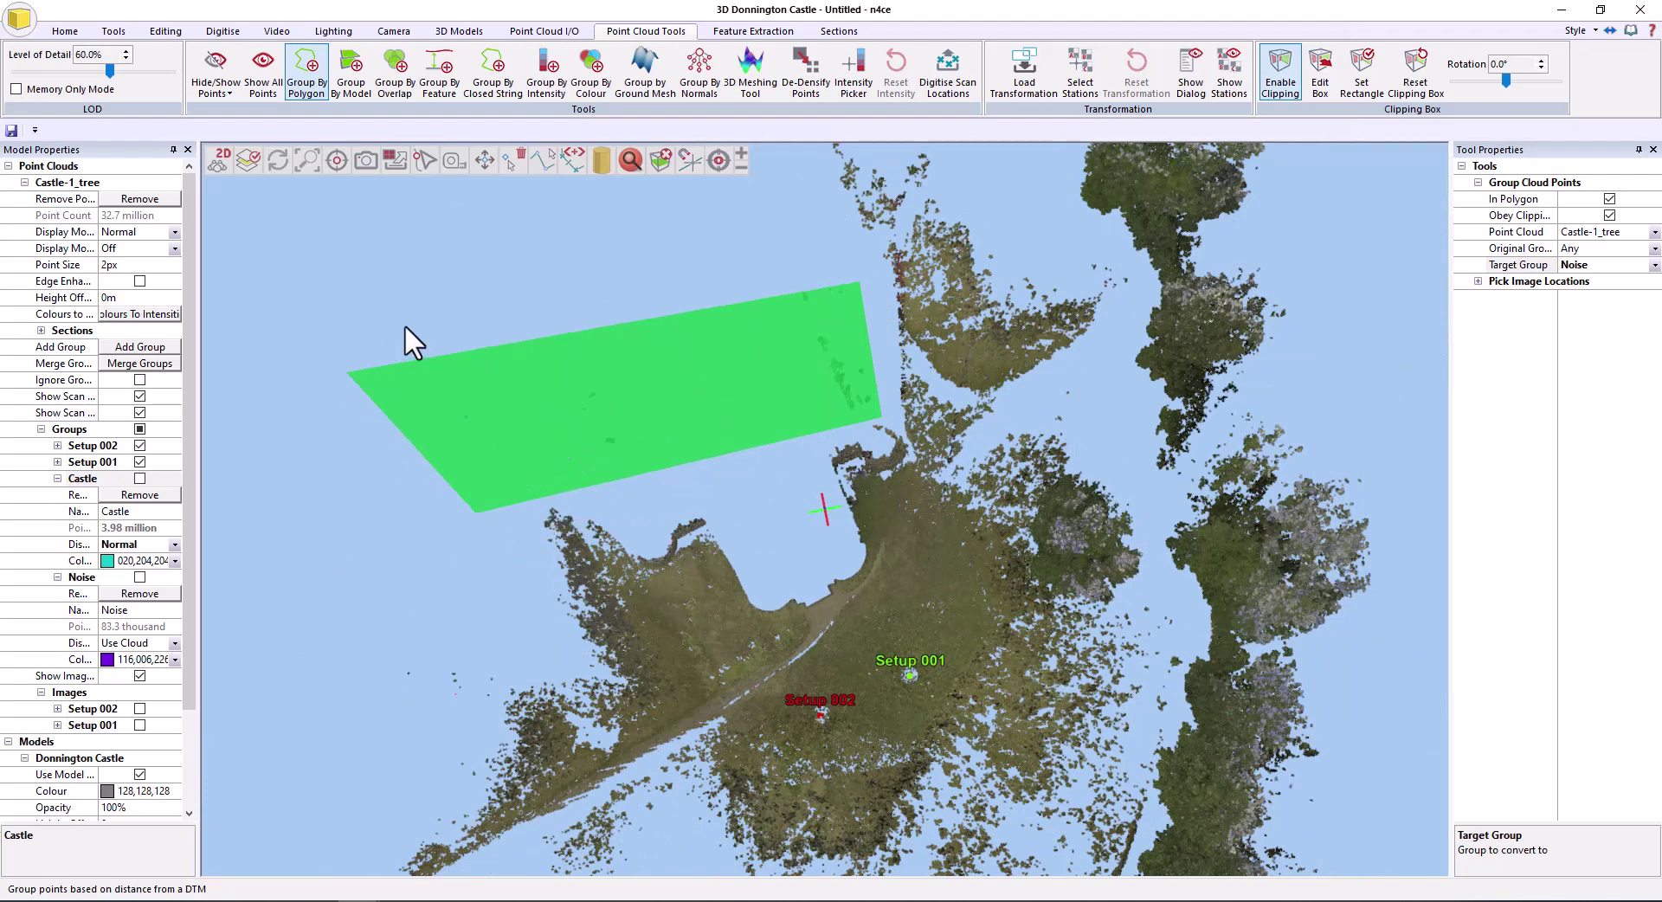
pyautogui.doubleClick(844, 243)
# Set a rectangular clipping box around the castle grounds and both scan setups, cutting off the surrounding trees
pyautogui.moveTo(886, 502); pyautogui.dragTo(846, 444, button='middle')
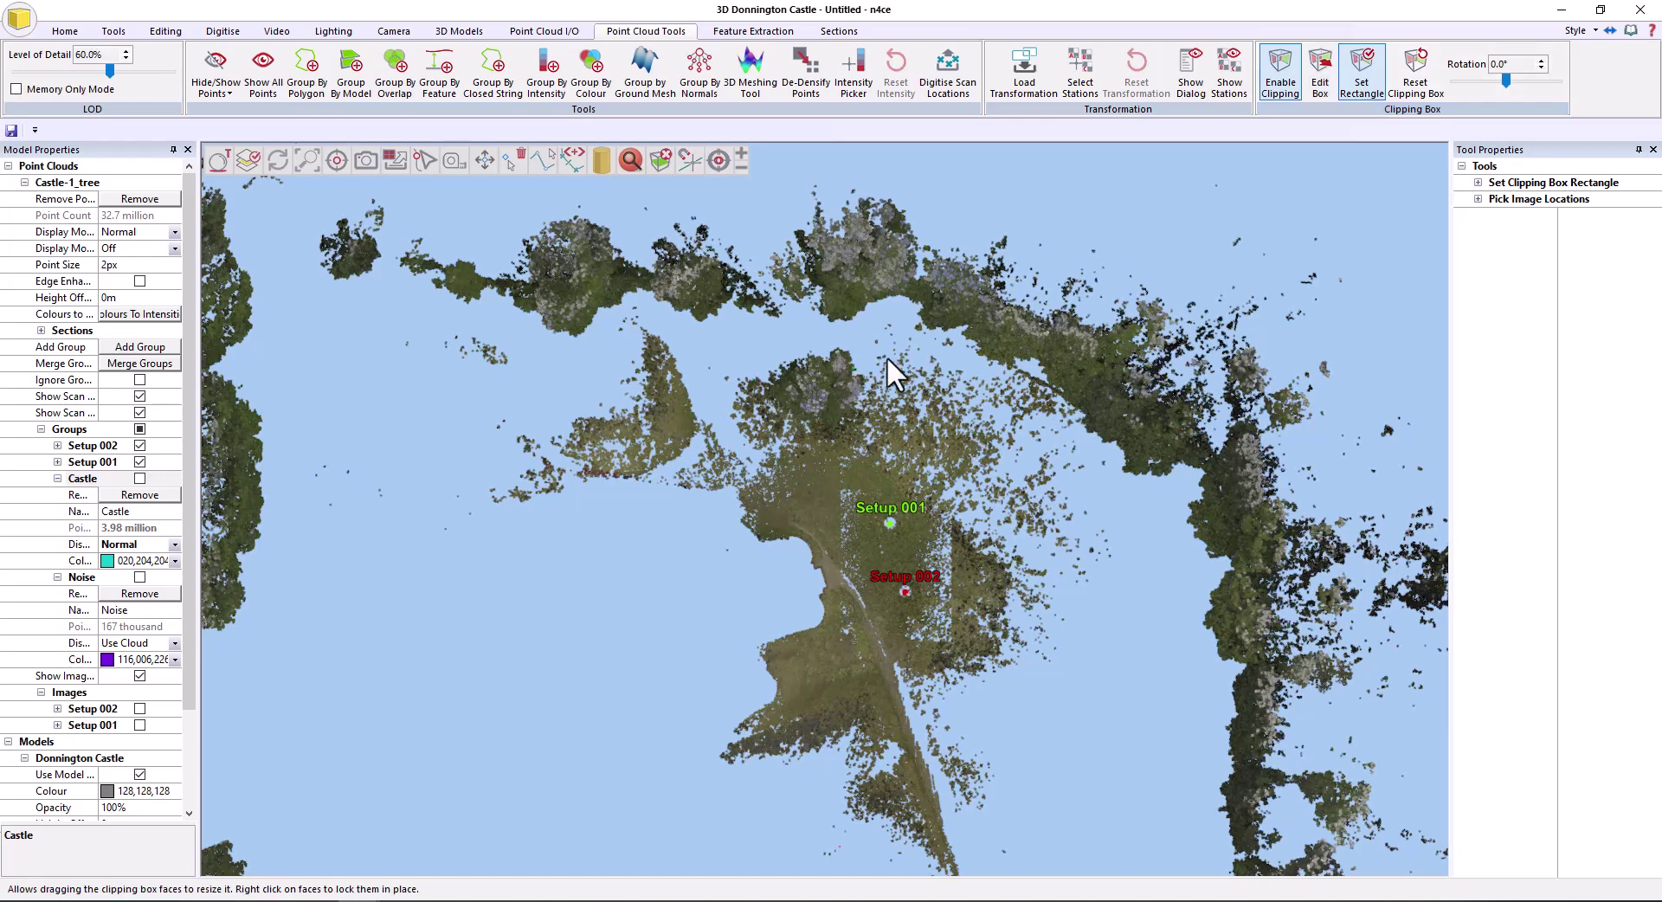
pyautogui.click(1047, 673)
pyautogui.click(749, 780)
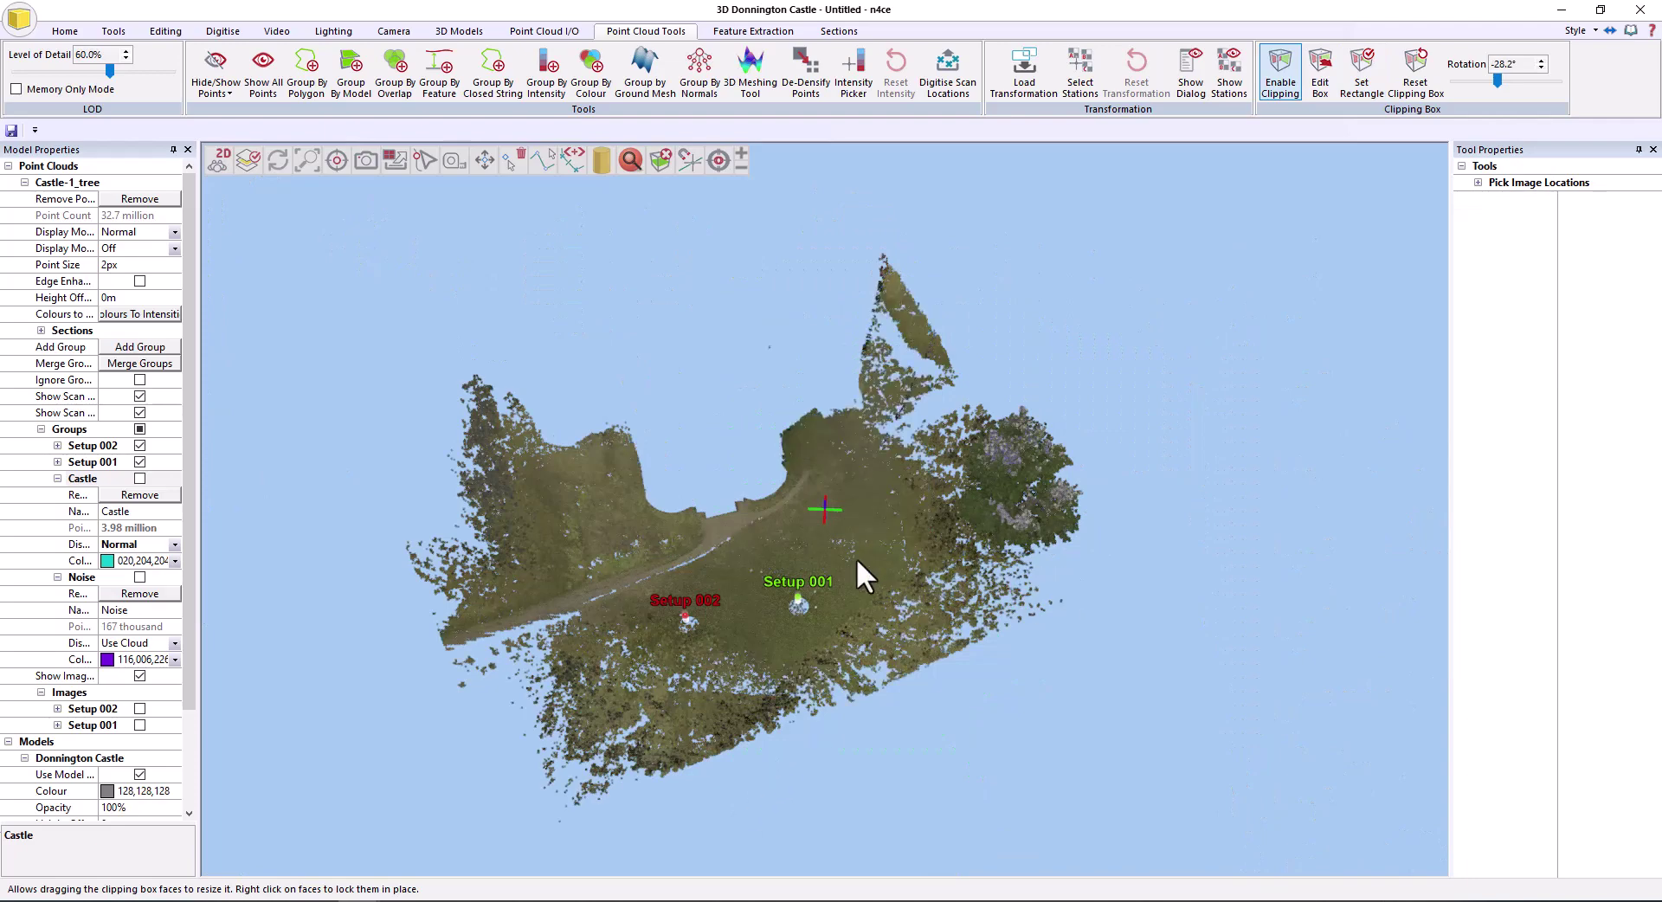
# Move the large tree behind Setup 001 into the Noise group by polygon, leaving out the ground beneath it
pyautogui.moveTo(861, 568); pyautogui.dragTo(1068, 433)
pyautogui.scroll(3, 1068, 433)
pyautogui.moveTo(927, 449); pyautogui.dragTo(767, 420)
pyautogui.scroll(2, 824, 517)
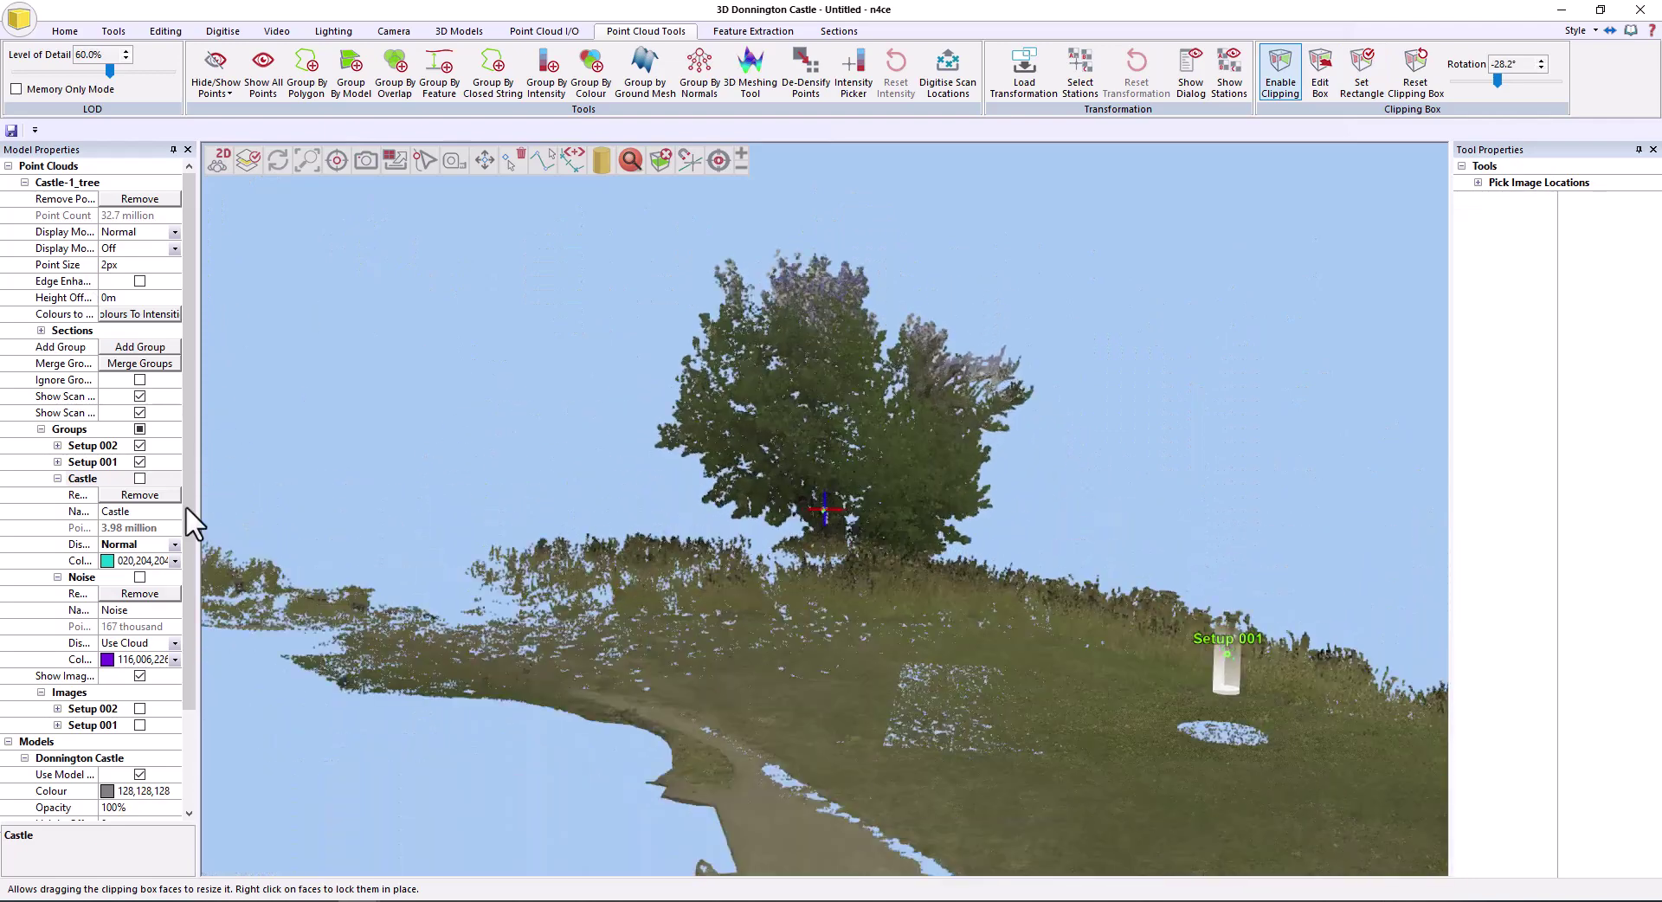
pyautogui.click(306, 79)
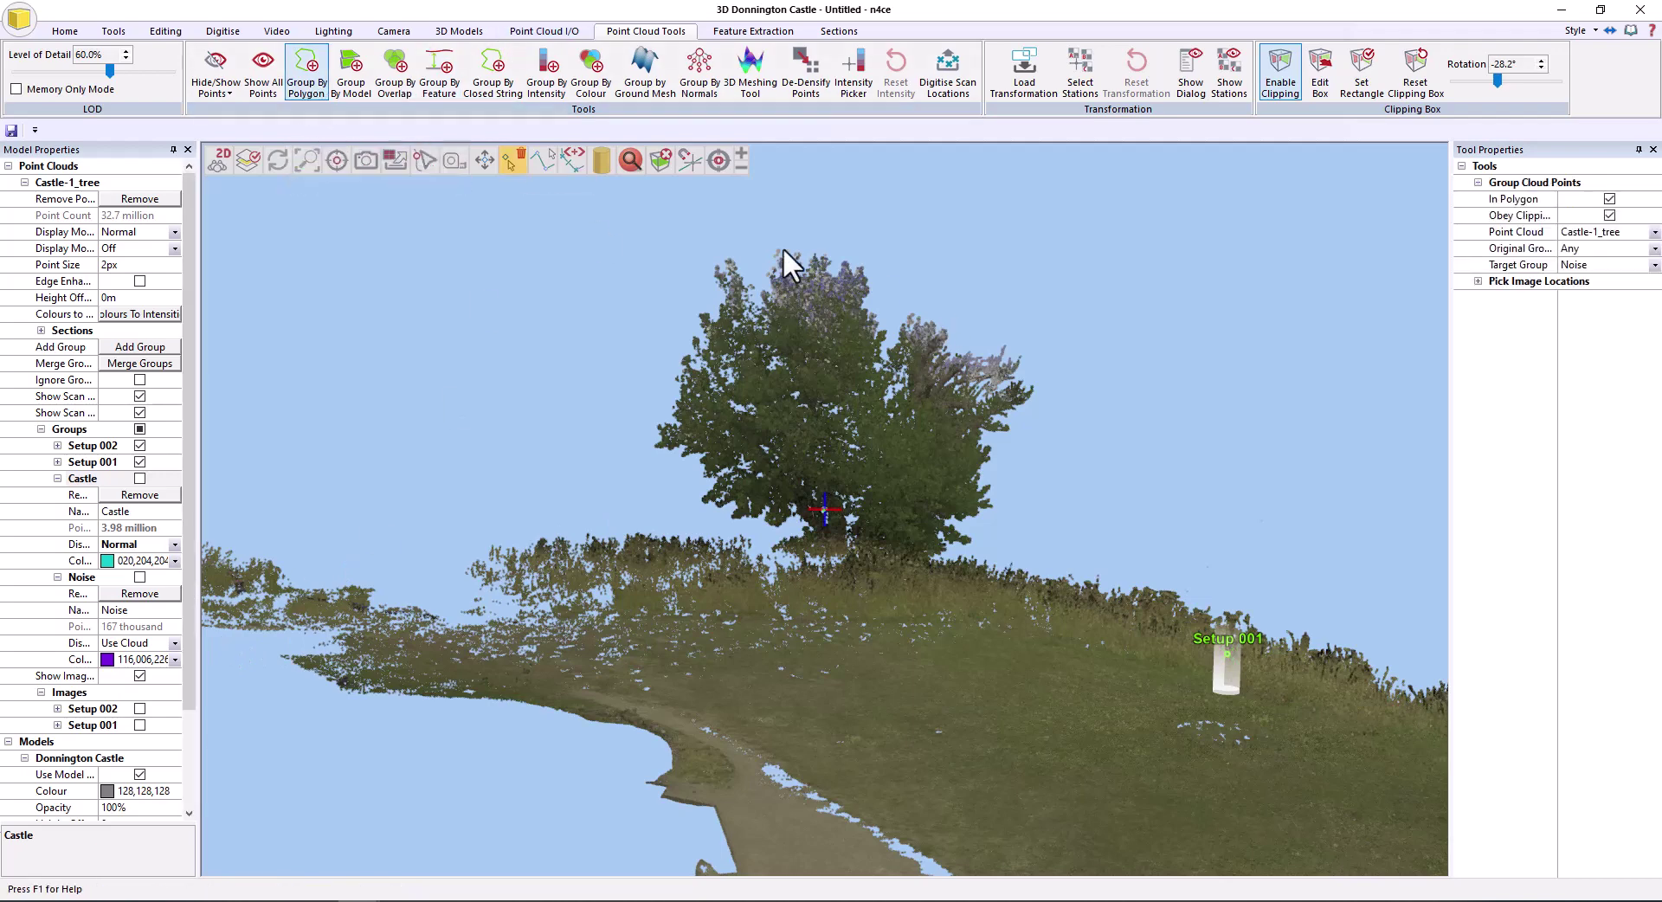
pyautogui.click(1017, 205)
pyautogui.click(1151, 435)
pyautogui.click(997, 558)
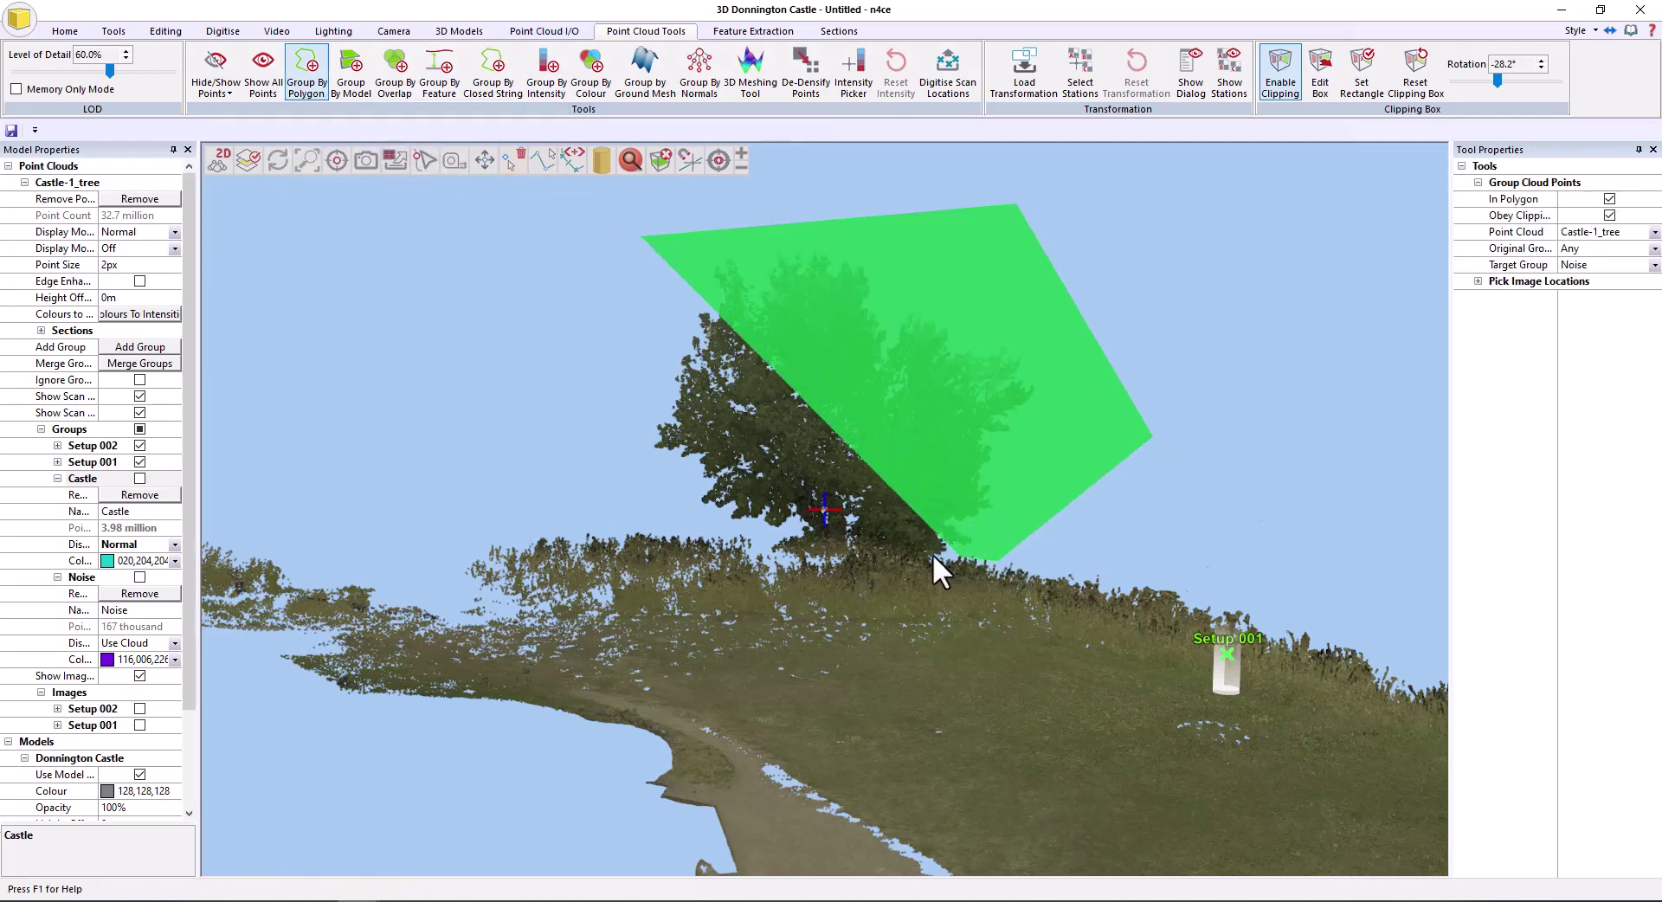
pyautogui.click(761, 534)
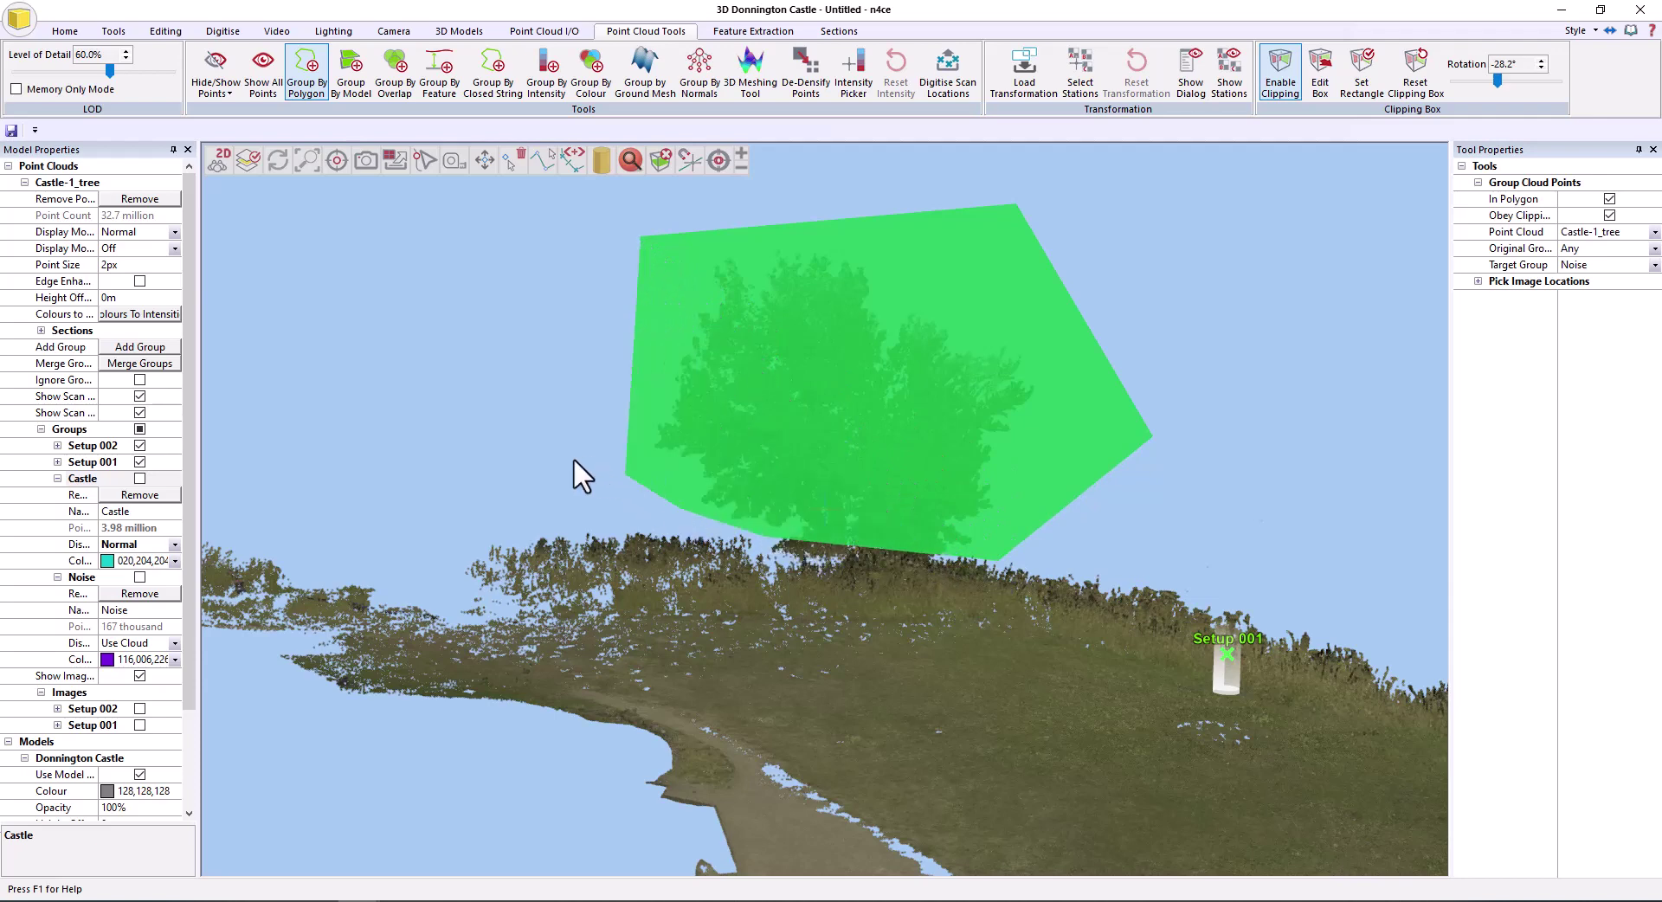
pyautogui.doubleClick(571, 390)
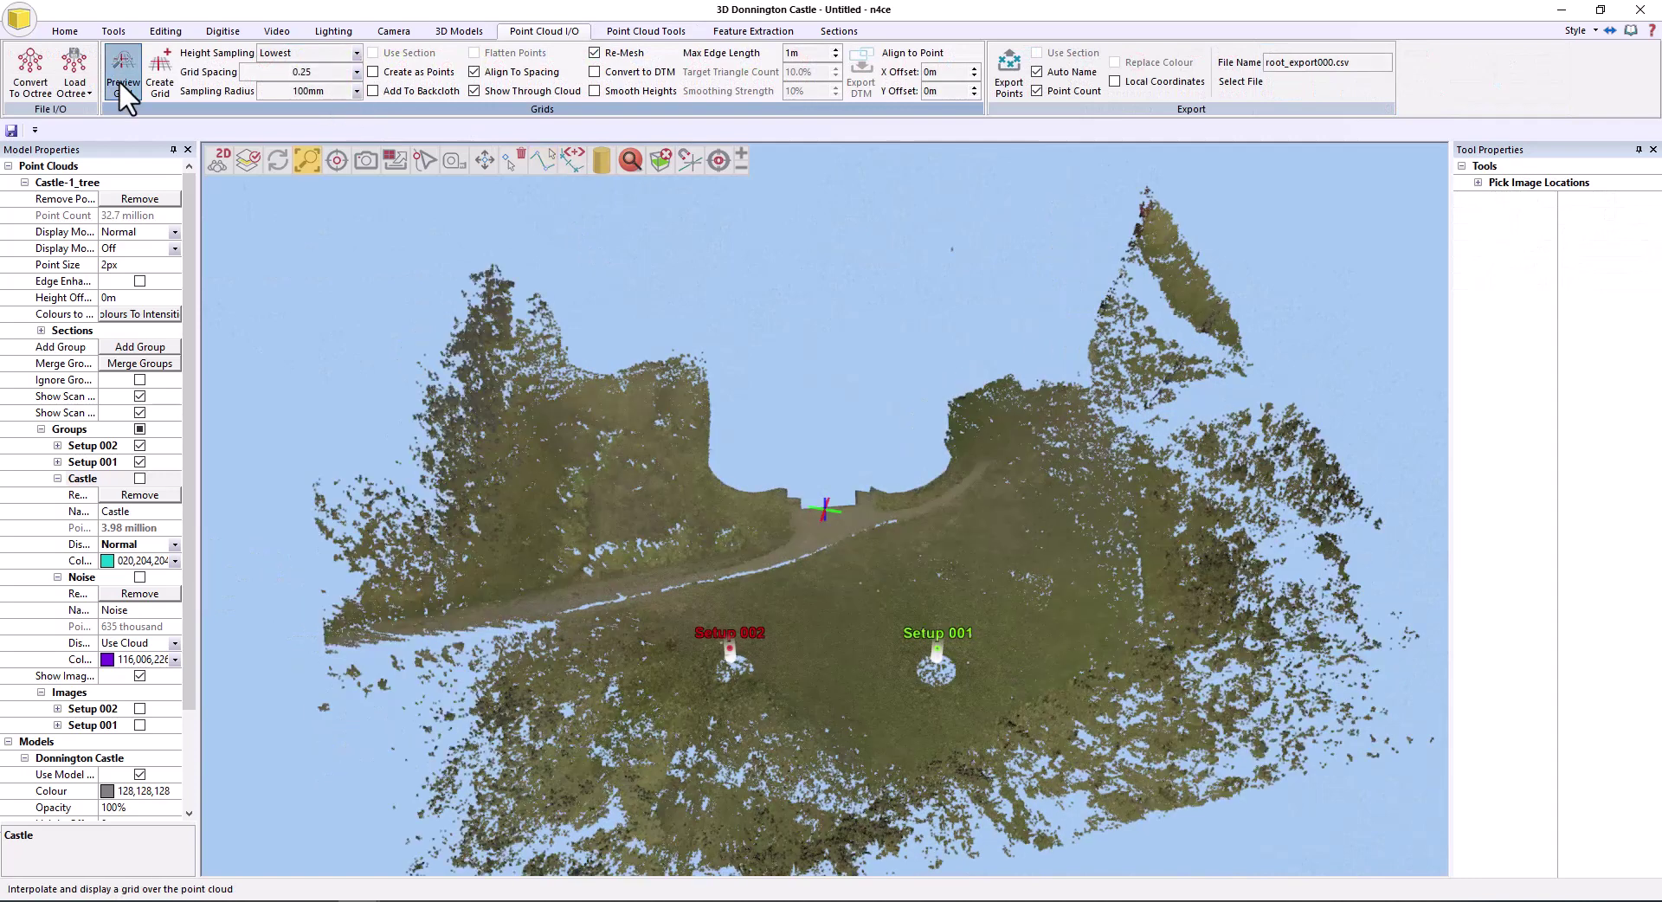
# Preview the 0.25 grid over the ground points and create a grid model named Castle Topo with Disect Dtm turned off
pyautogui.click(122, 84)
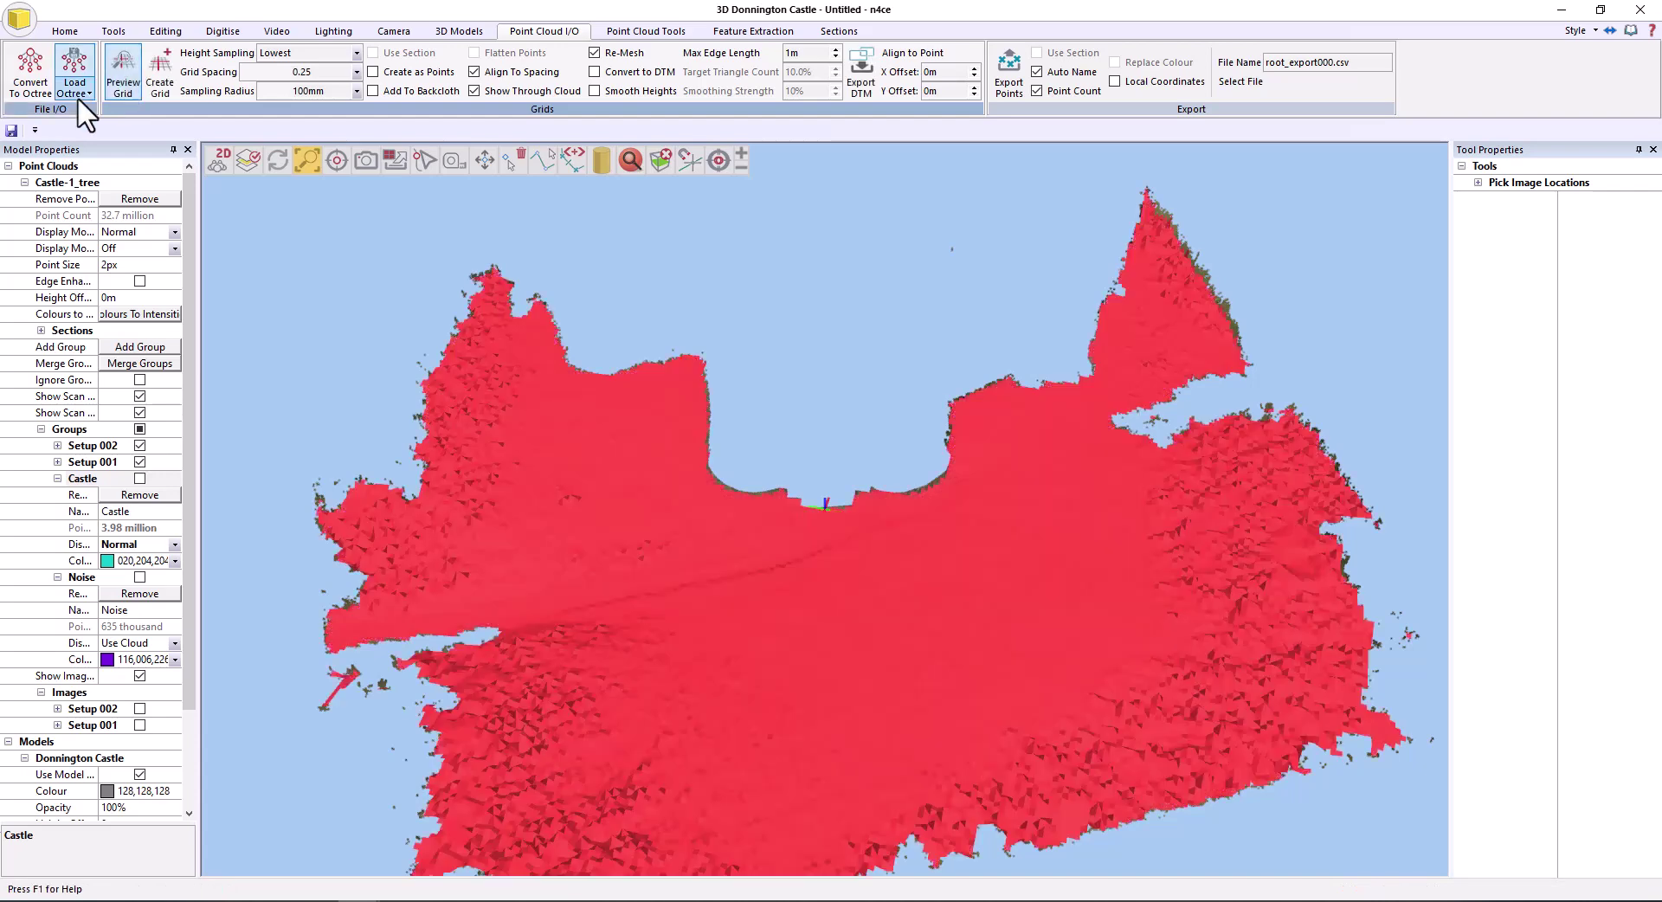
pyautogui.moveTo(779, 598); pyautogui.dragTo(1002, 472)
pyautogui.click(159, 80)
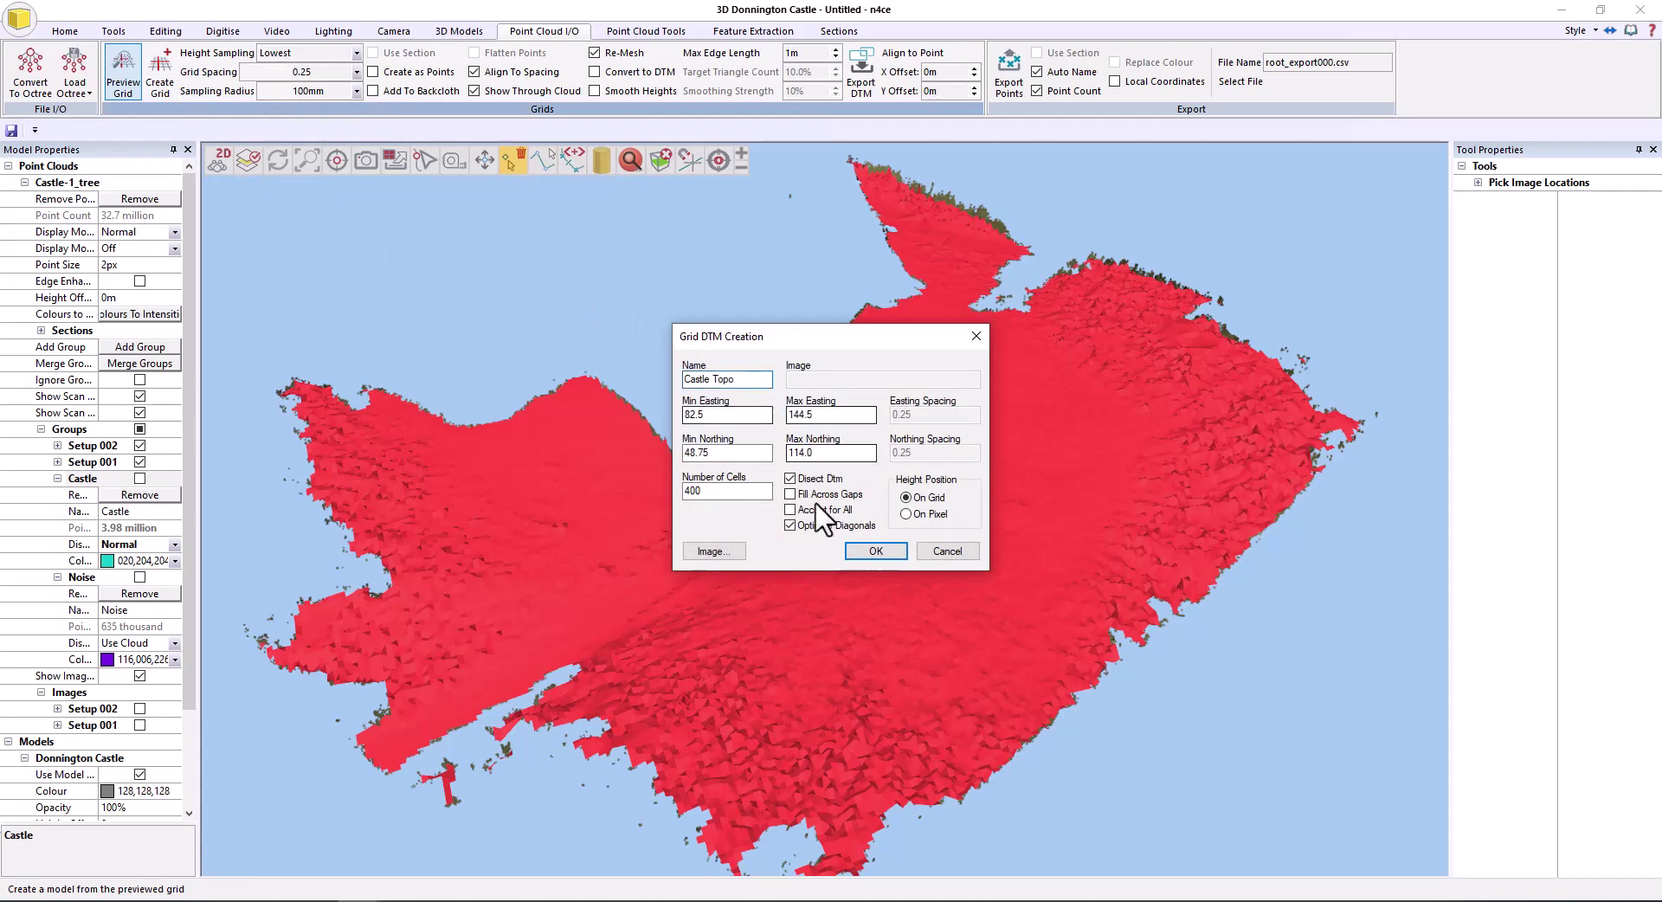
pyautogui.click(831, 483)
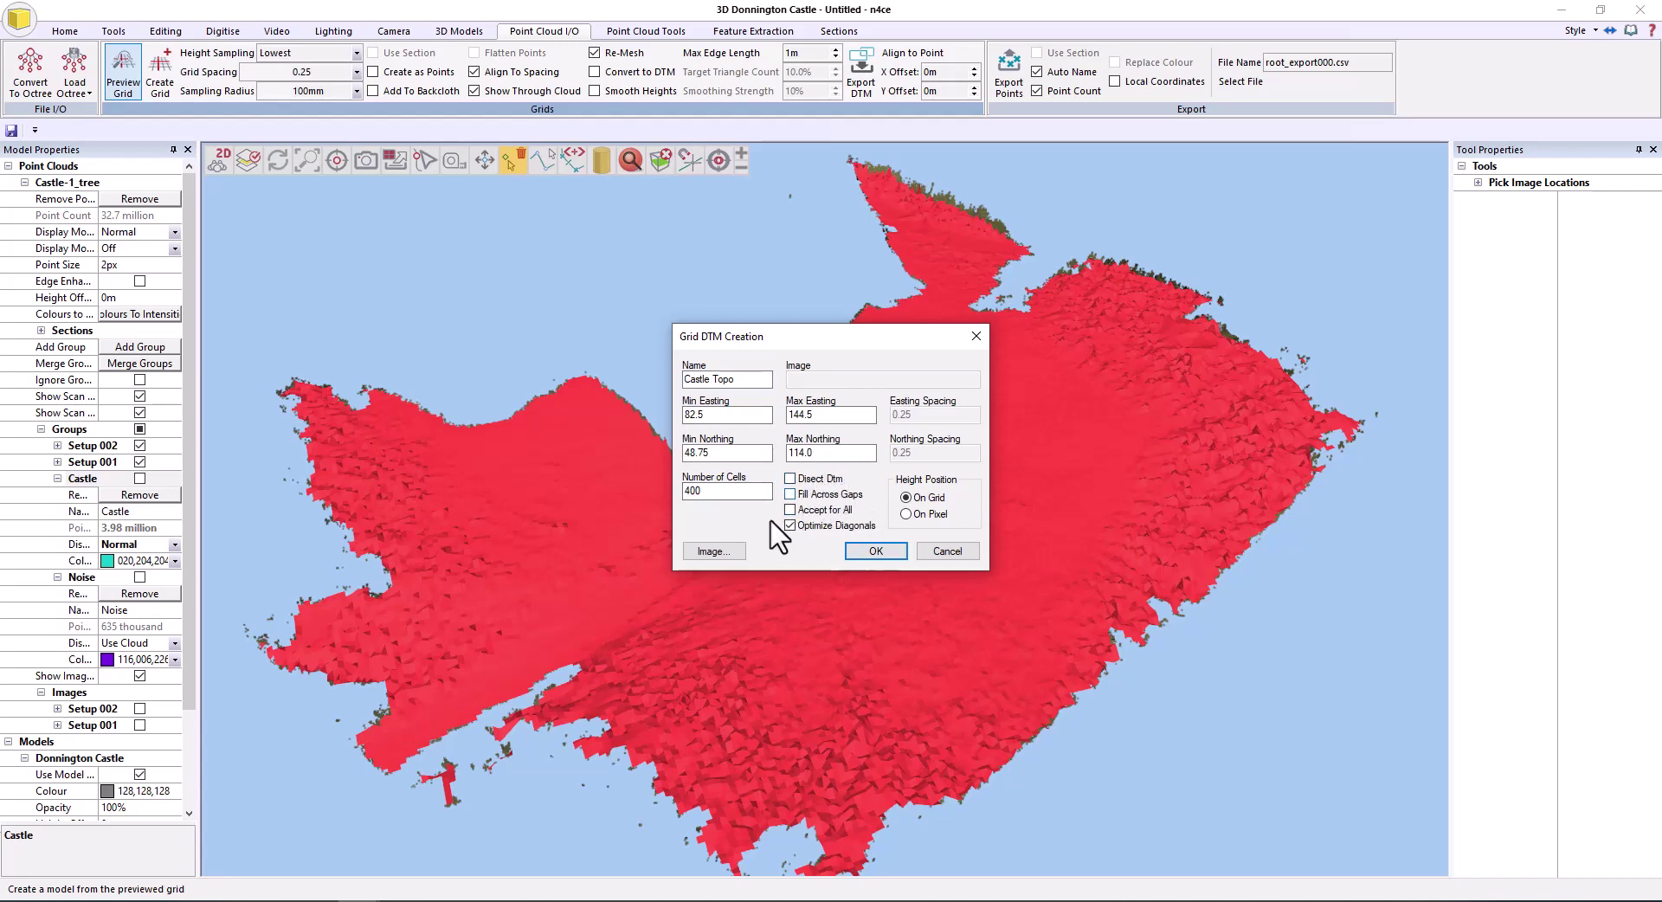
pyautogui.click(874, 551)
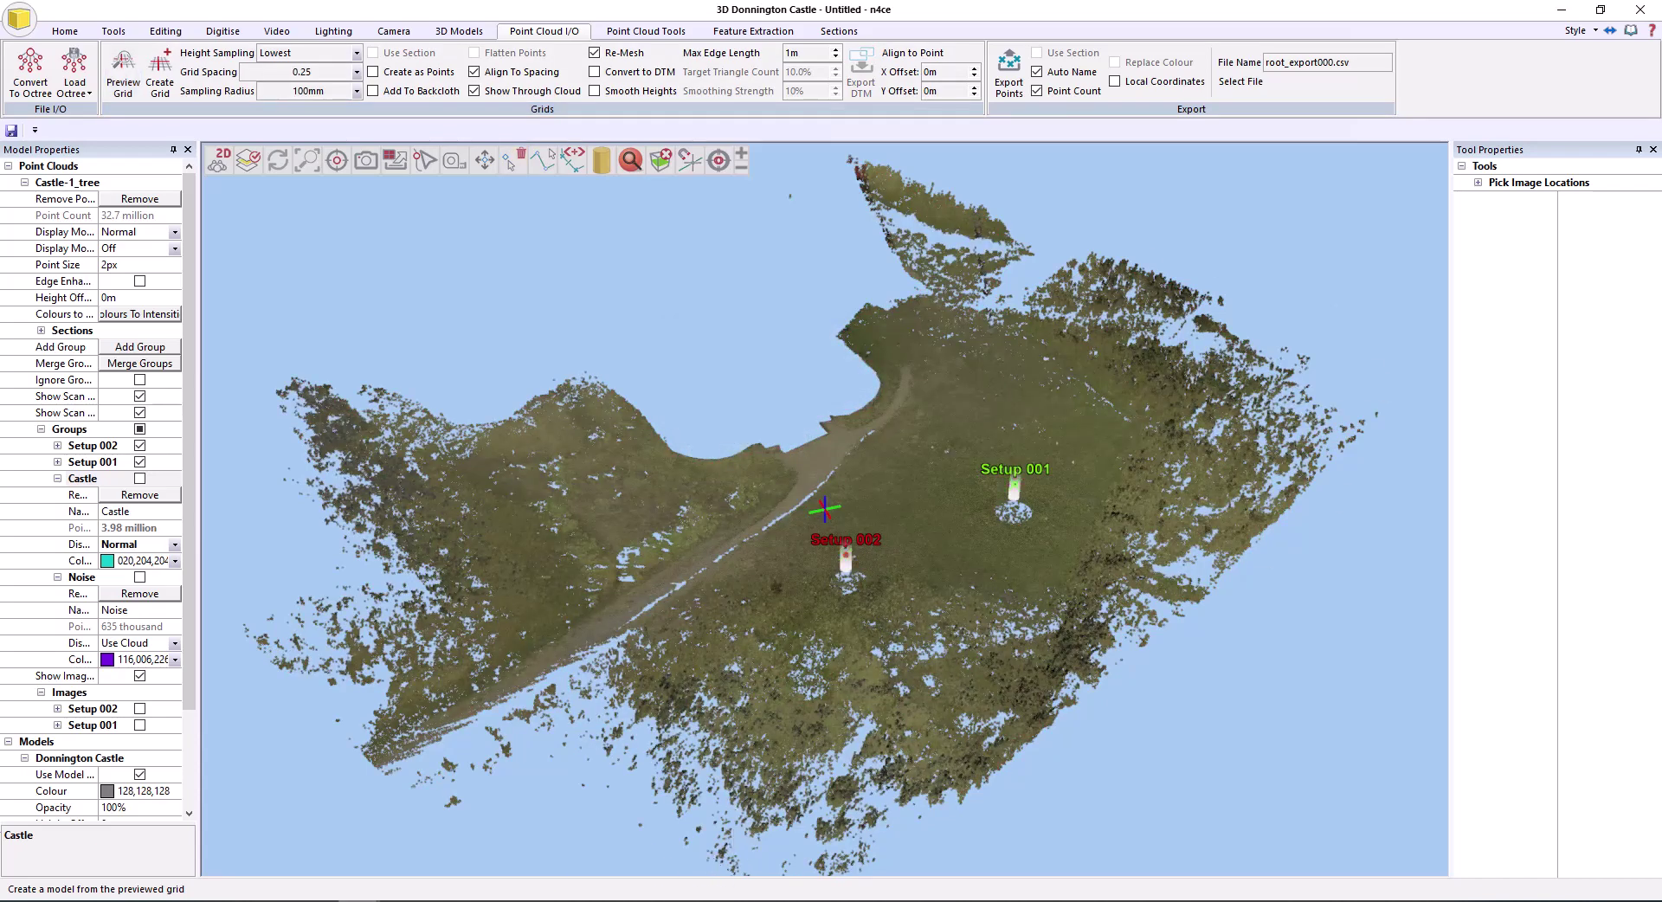
# Open the Castle Topo model from the project in a maximised plan view and turn off its black background
pyautogui.moveTo(359, 899)
pyautogui.click(189, 844)
pyautogui.doubleClick(85, 276)
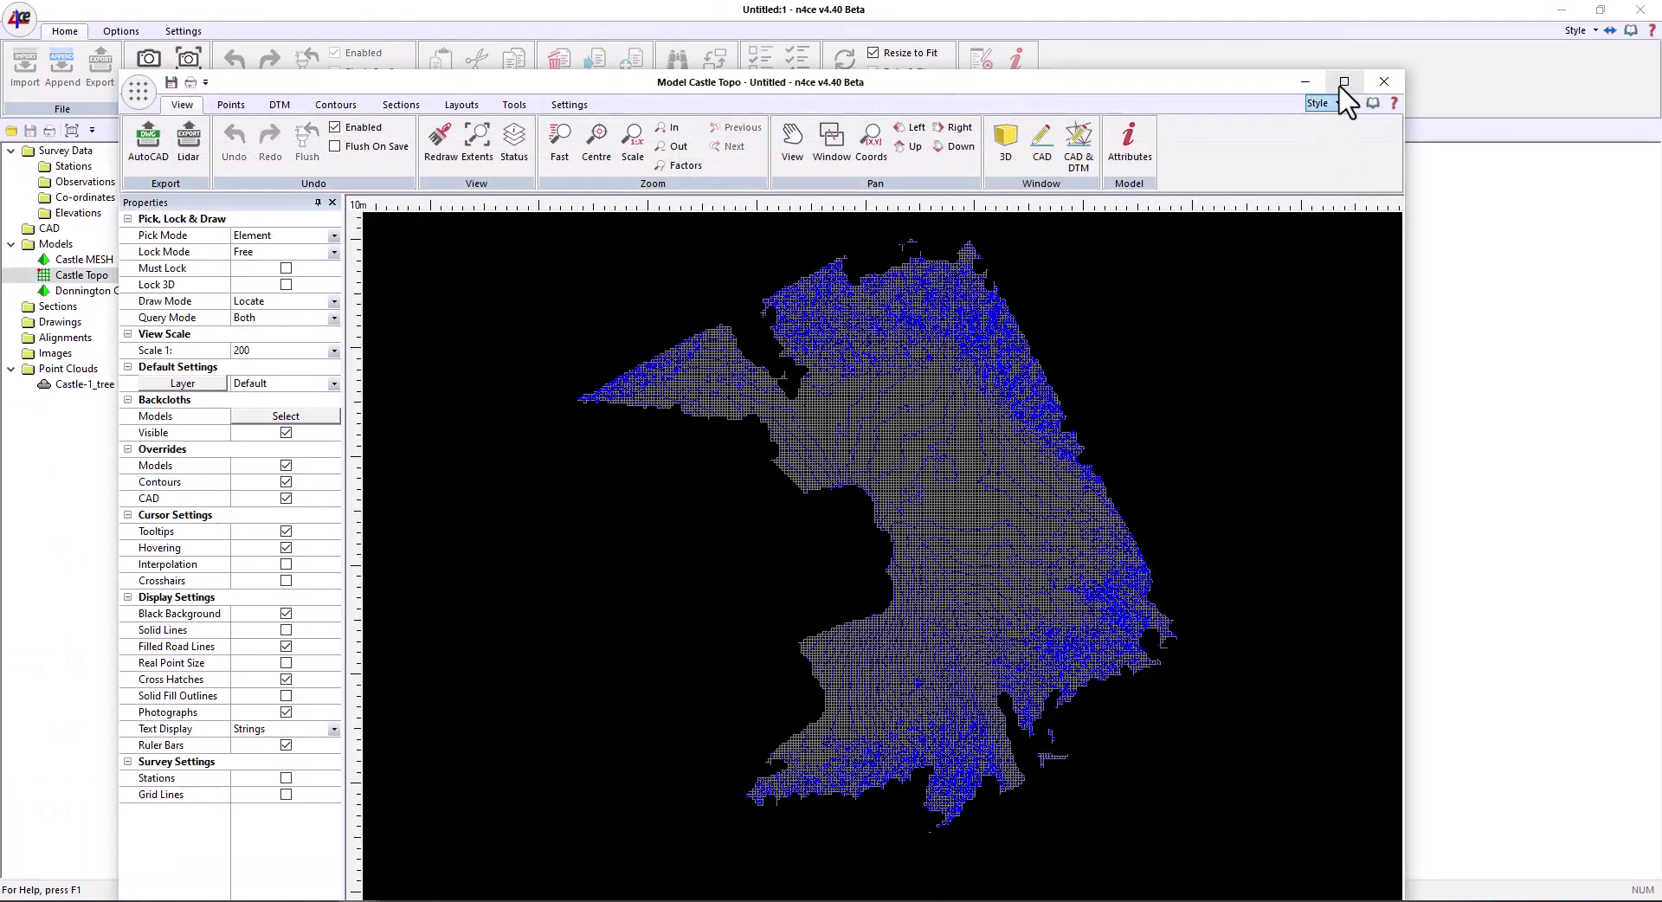
pyautogui.click(1344, 82)
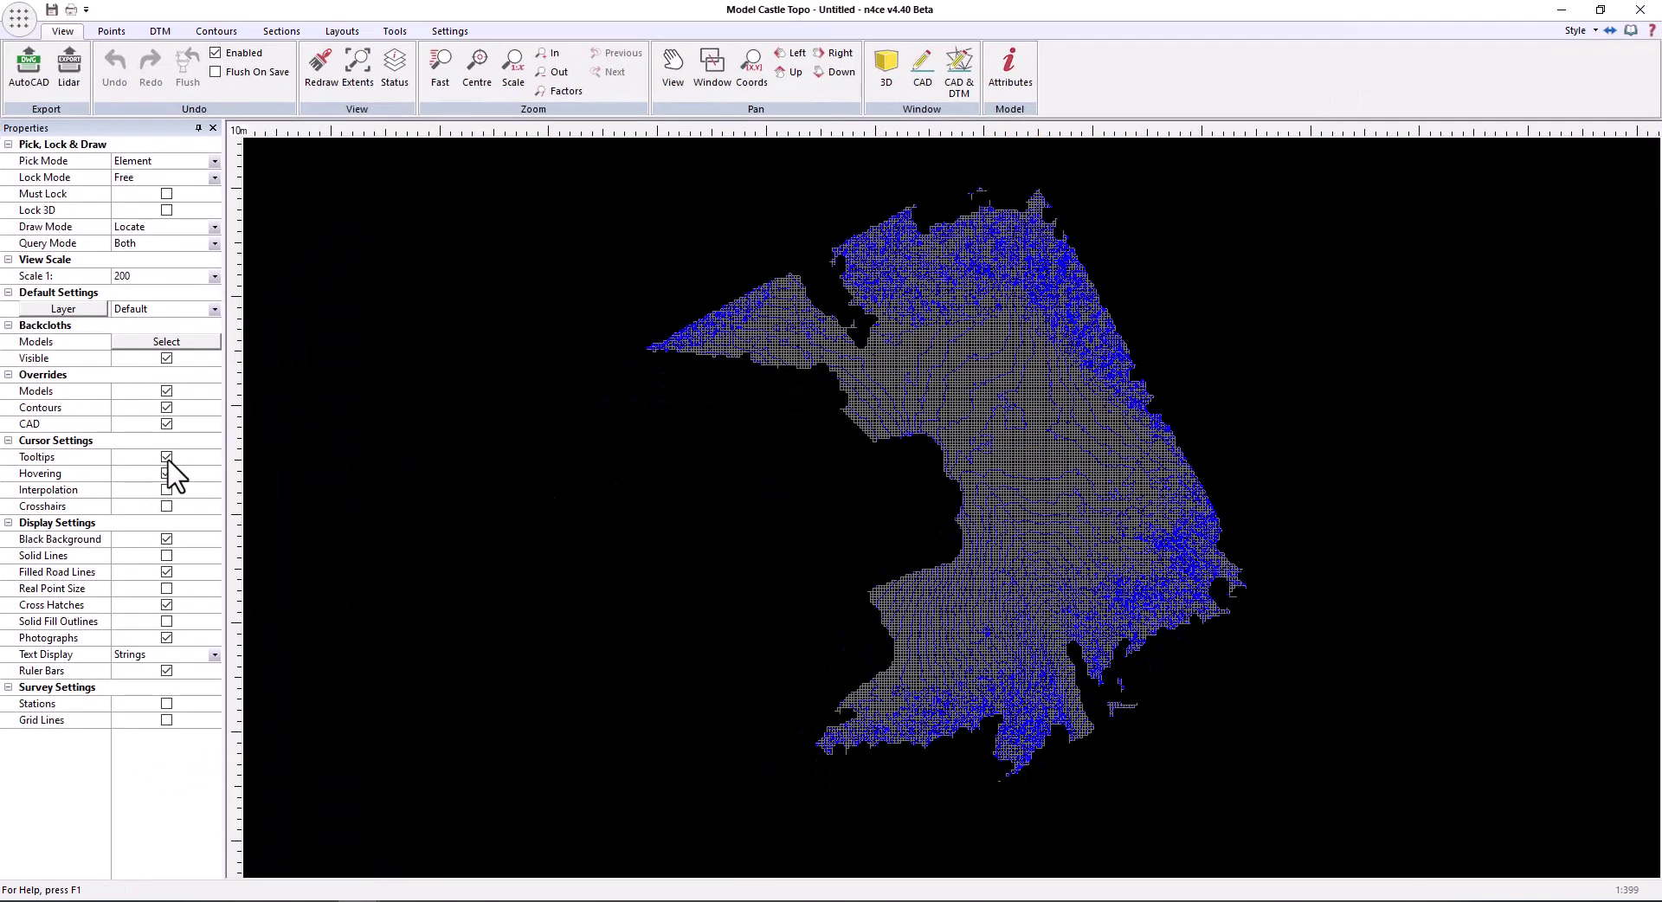
pyautogui.click(166, 539)
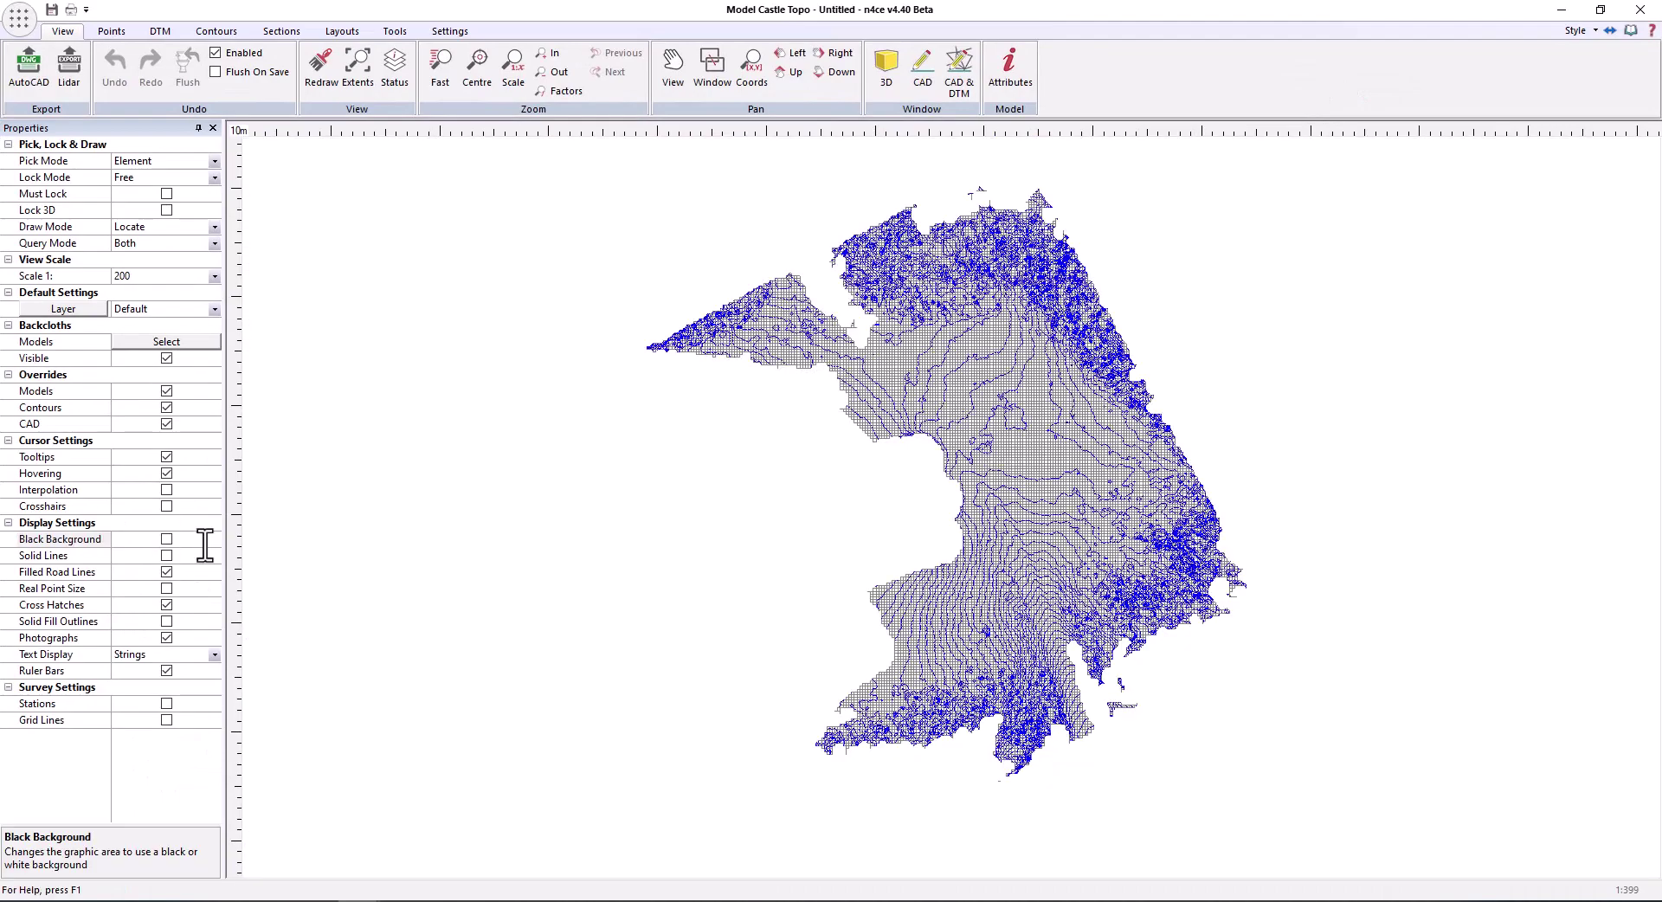
# Examine the rough contours near the grid's edge and smooth the whole Castle Topo model
pyautogui.scroll(3, 1165, 554)
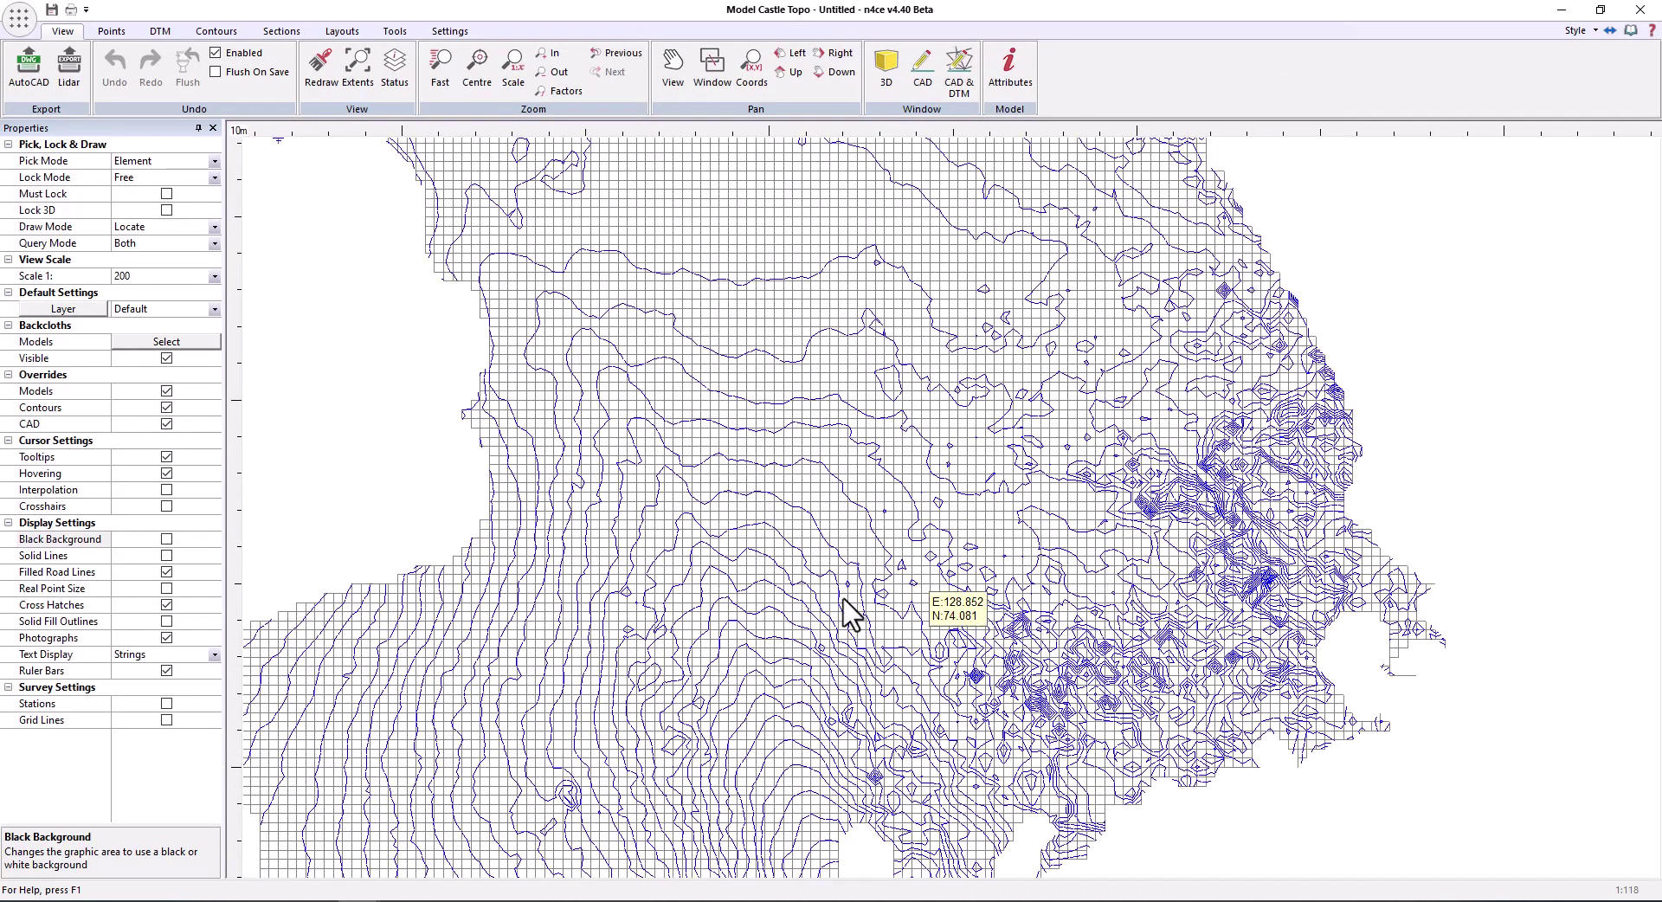
pyautogui.scroll(1, 771, 586)
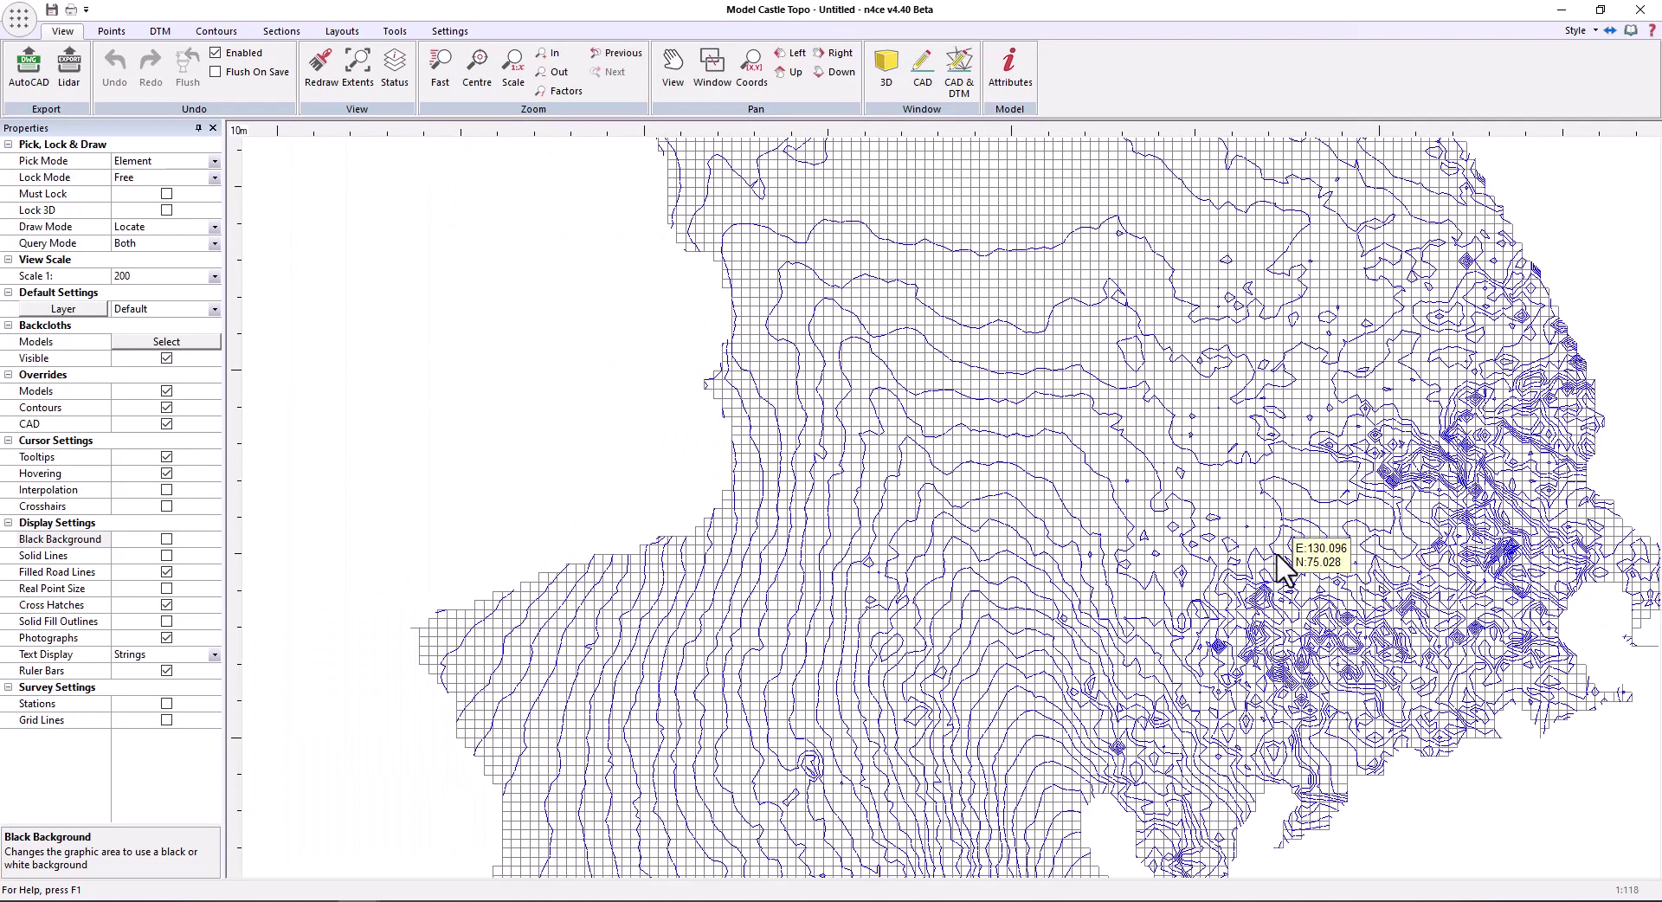
pyautogui.click(161, 32)
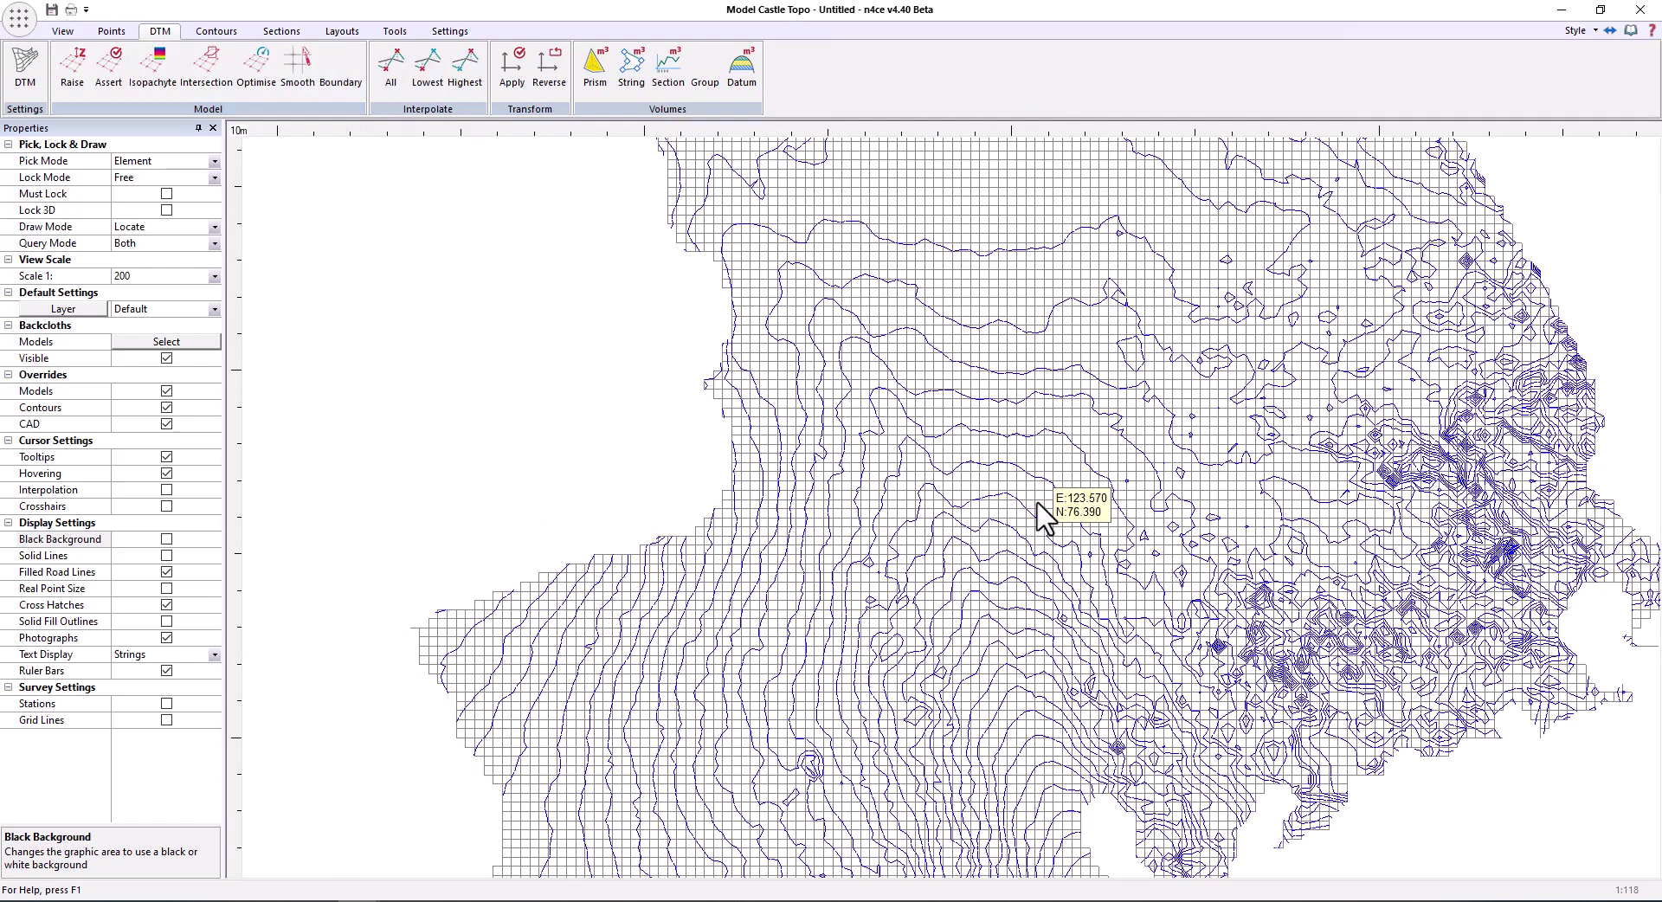
pyautogui.scroll(-2, 1158, 475)
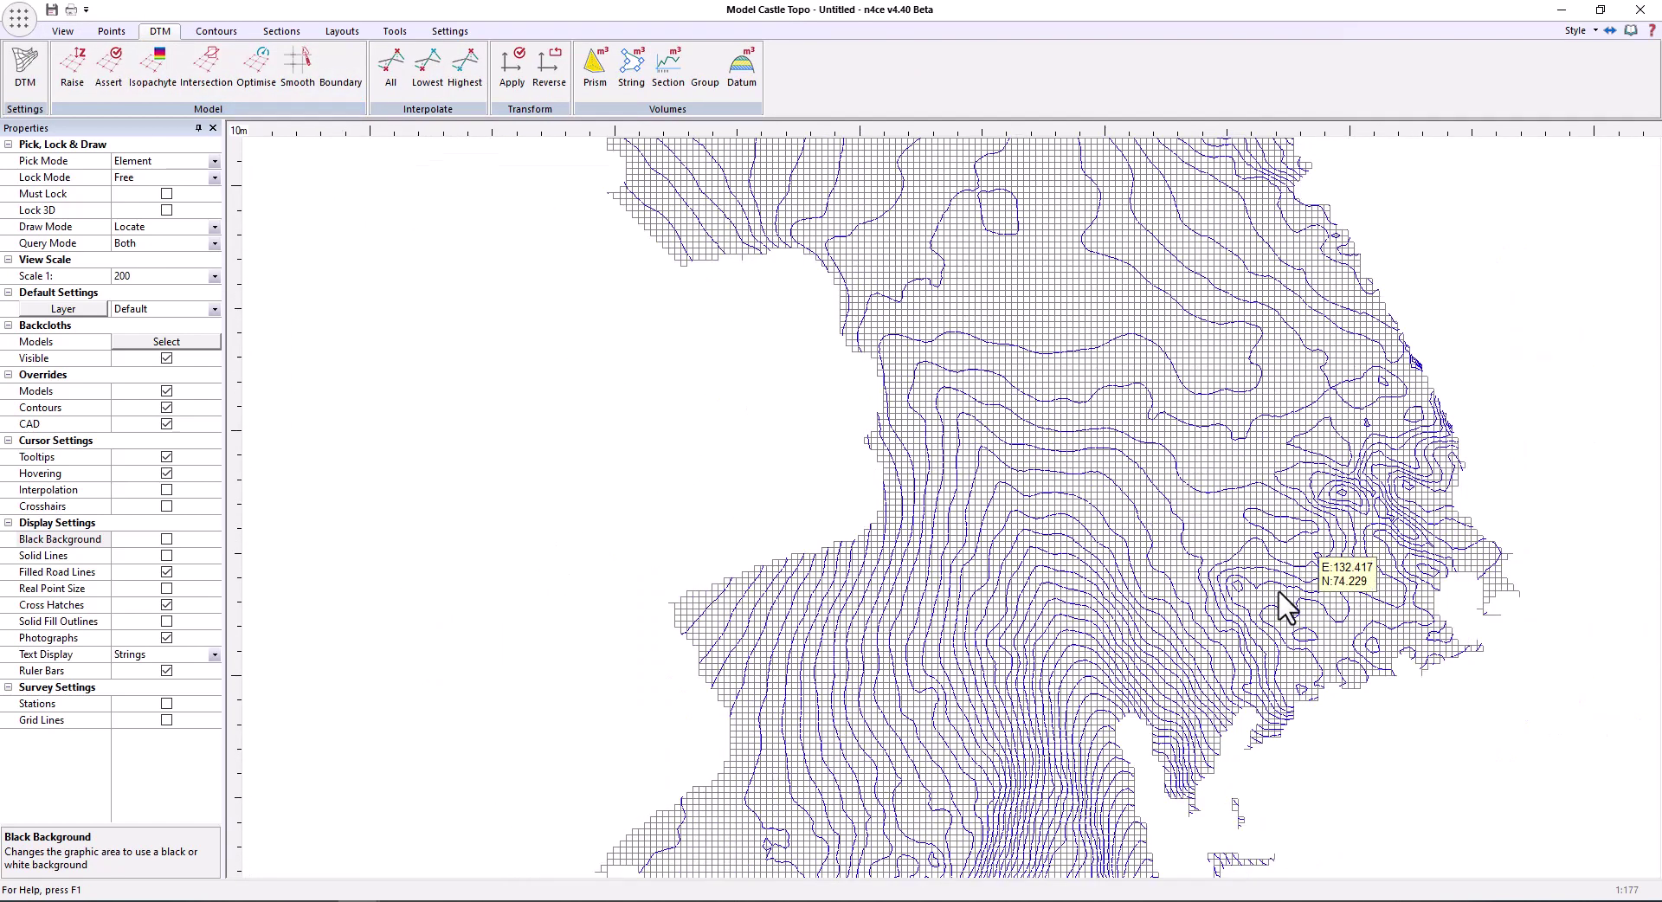
pyautogui.scroll(-2, 1224, 620)
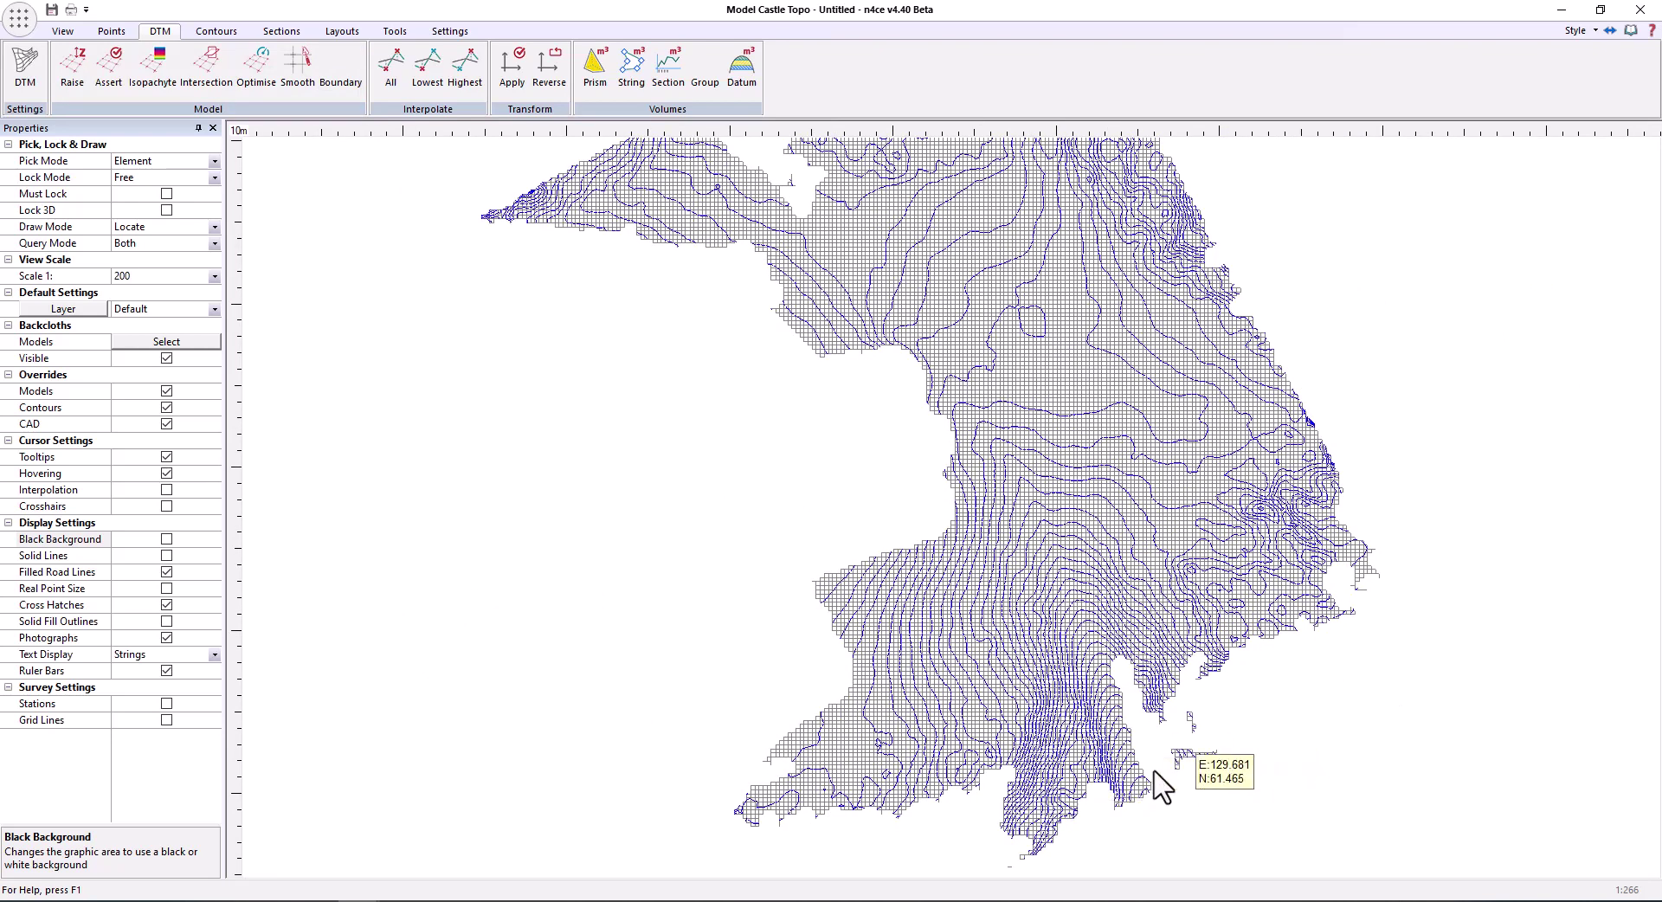
# Delete the stray isolated grid cells outside the main Castle Topo surface with a polygon
pyautogui.click(112, 32)
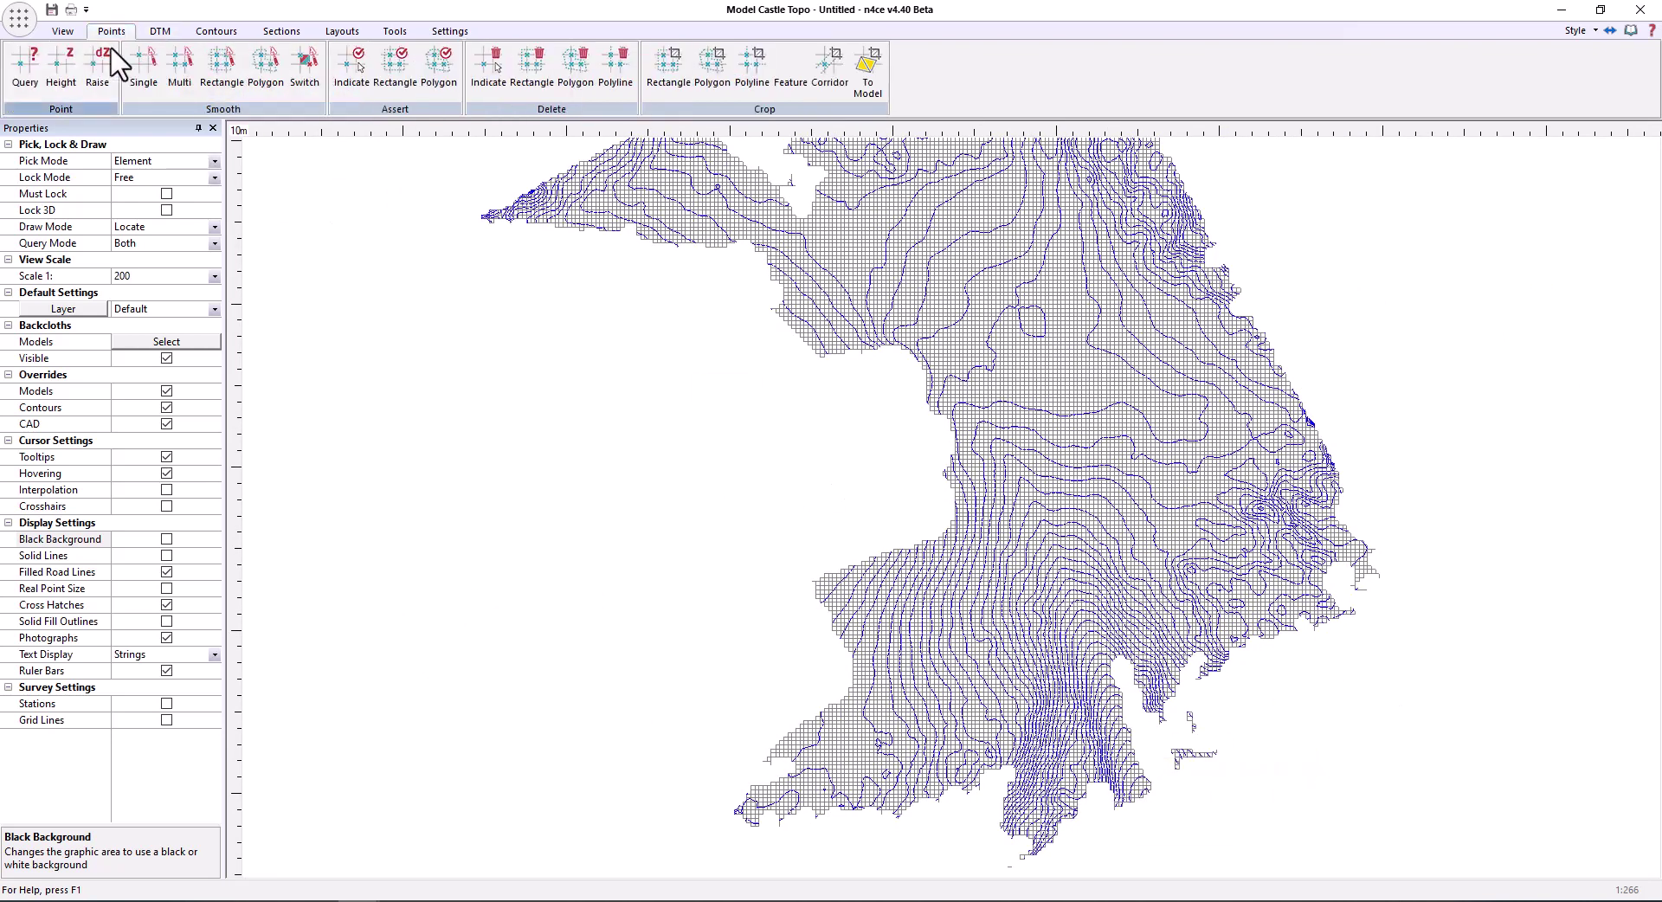
pyautogui.click(576, 83)
pyautogui.click(961, 493)
pyautogui.click(1393, 558)
pyautogui.click(1125, 688)
pyautogui.click(1205, 824)
pyautogui.click(1385, 788)
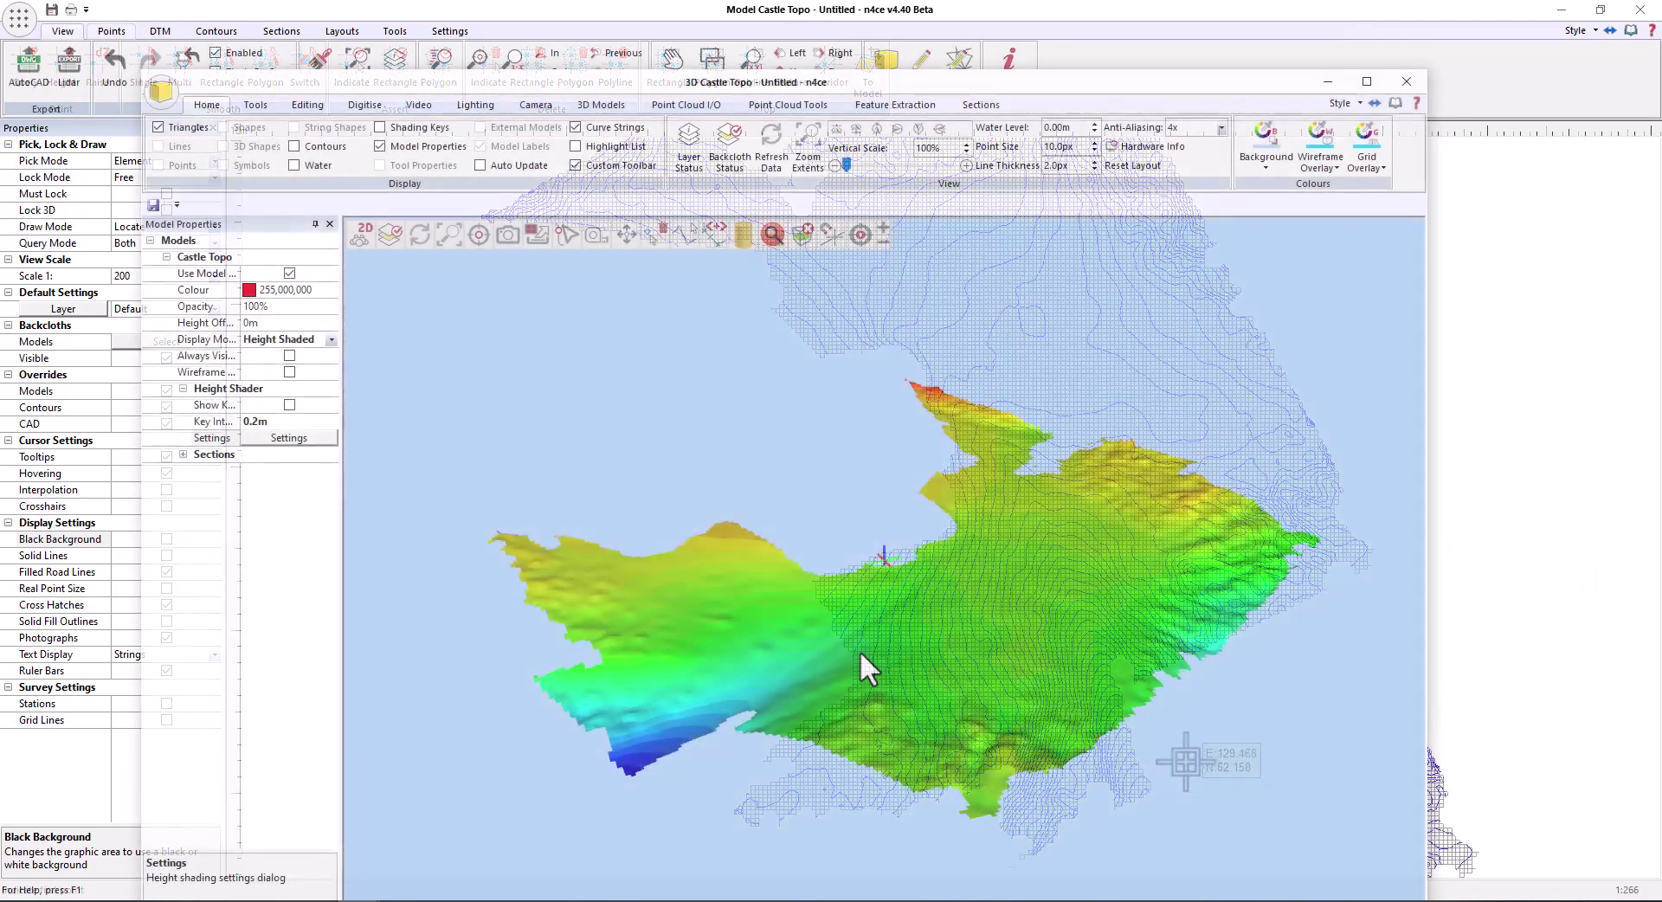
# Inspect the height-shaded Castle Topo surface in 3D, then close its 3D and plan views
pyautogui.moveTo(859, 651)
pyautogui.mouseDown()
pyautogui.moveTo(933, 652)
pyautogui.moveTo(741, 677)
pyautogui.moveTo(814, 656)
pyautogui.moveTo(911, 670)
pyautogui.moveTo(981, 639)
pyautogui.moveTo(1089, 435)
pyautogui.mouseUp()
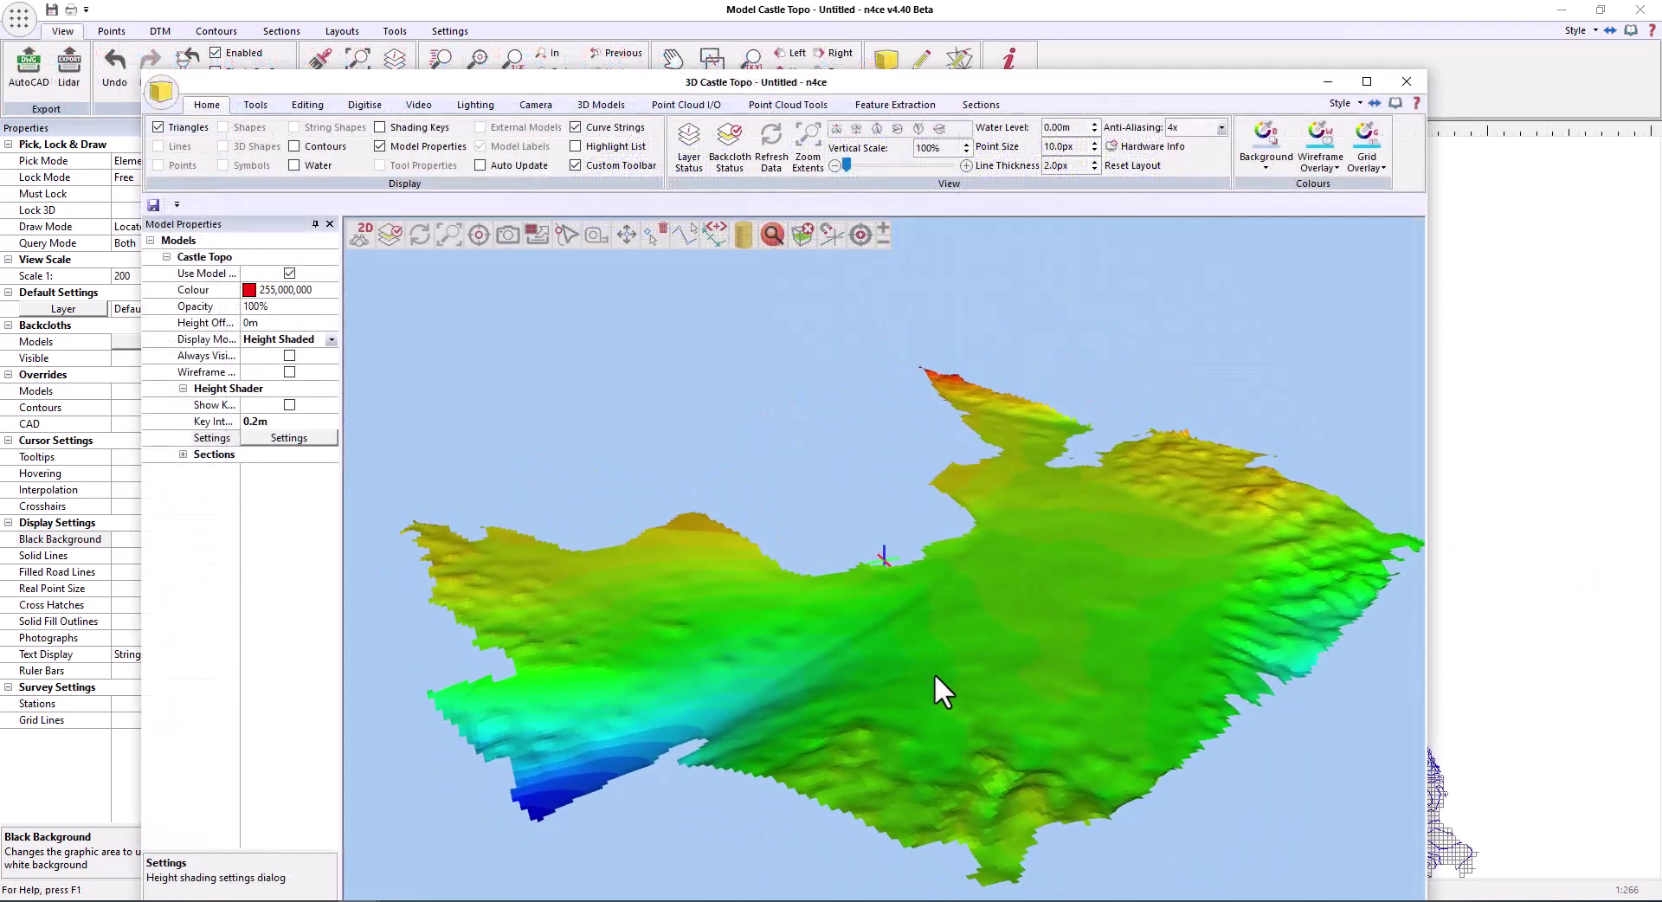
pyautogui.moveTo(935, 677); pyautogui.dragTo(996, 605)
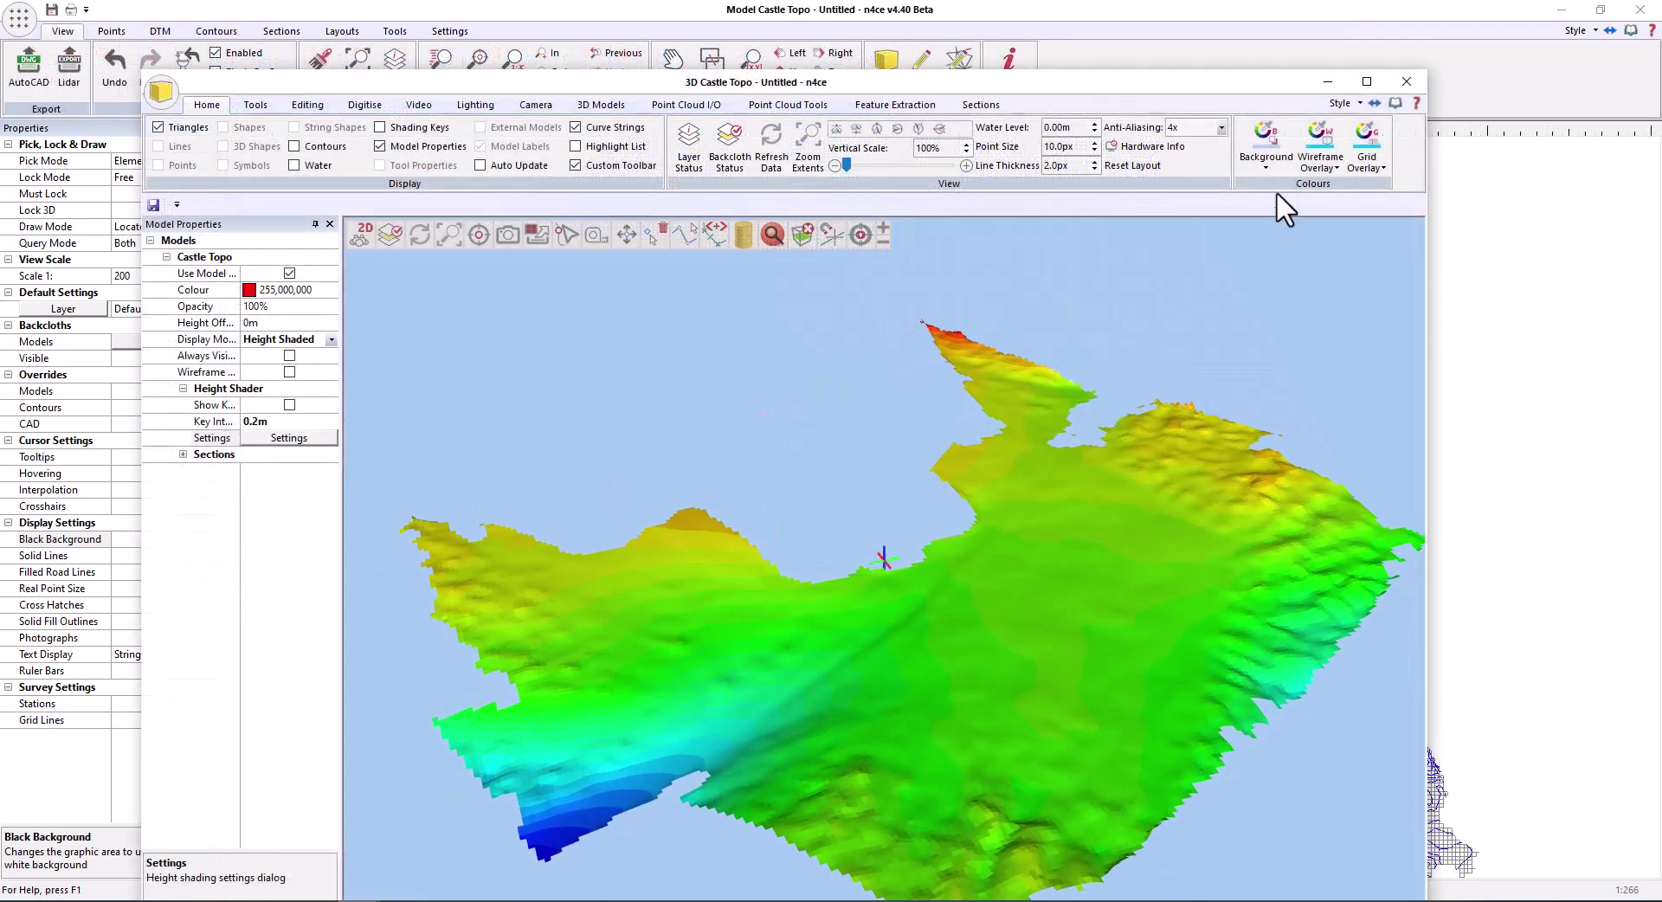
pyautogui.click(1405, 81)
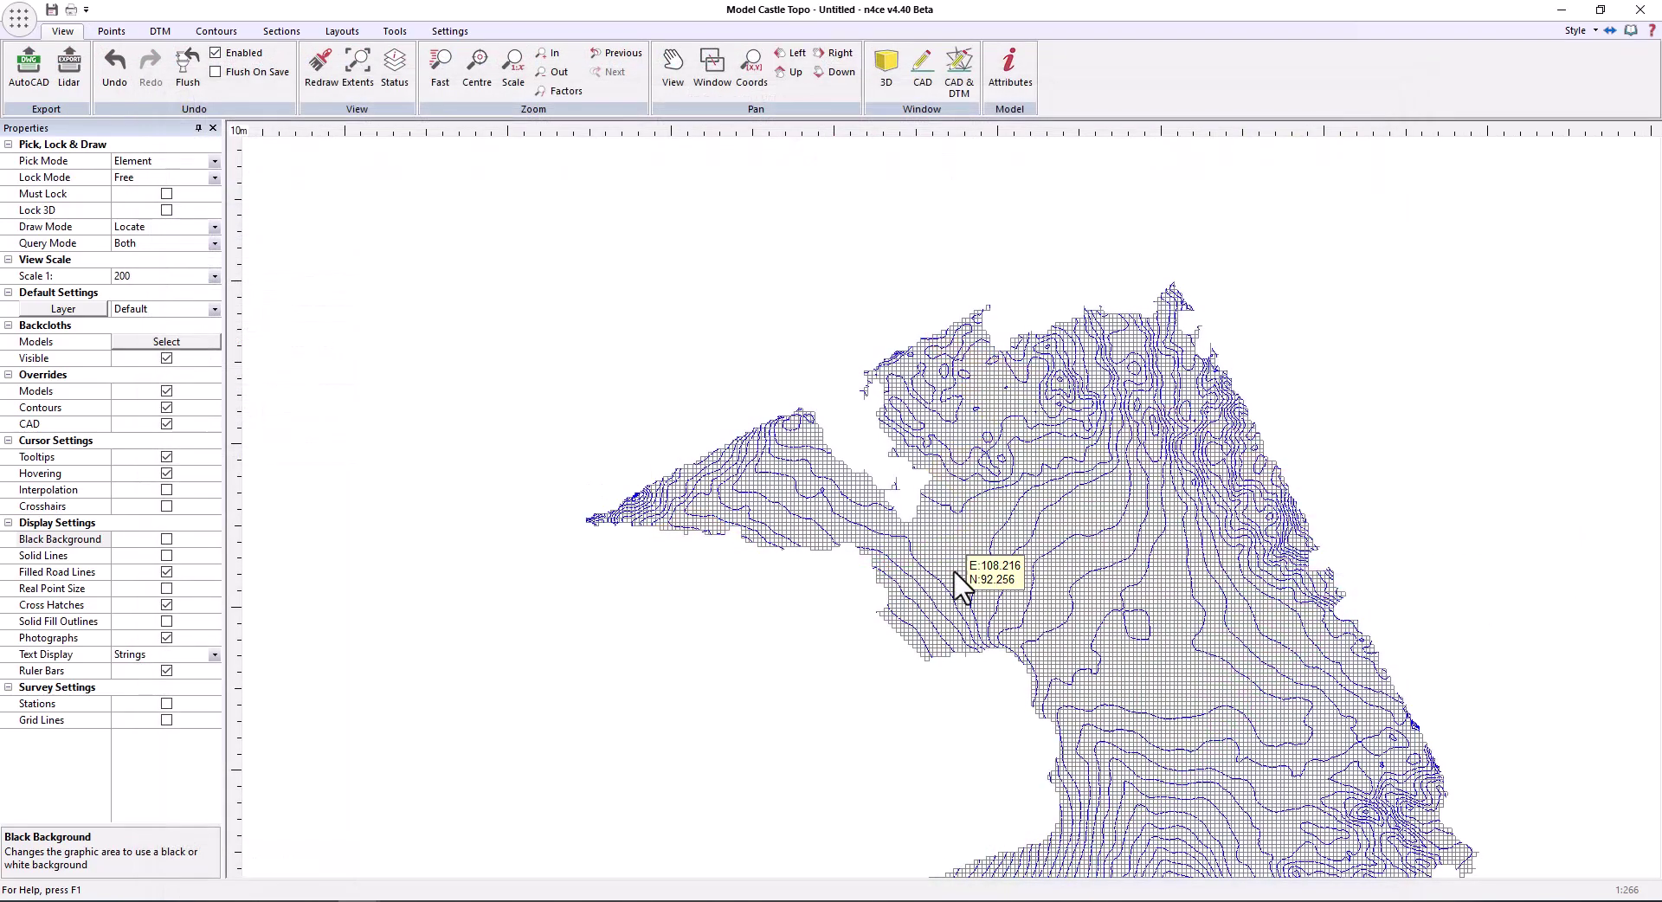
pyautogui.click(1650, 12)
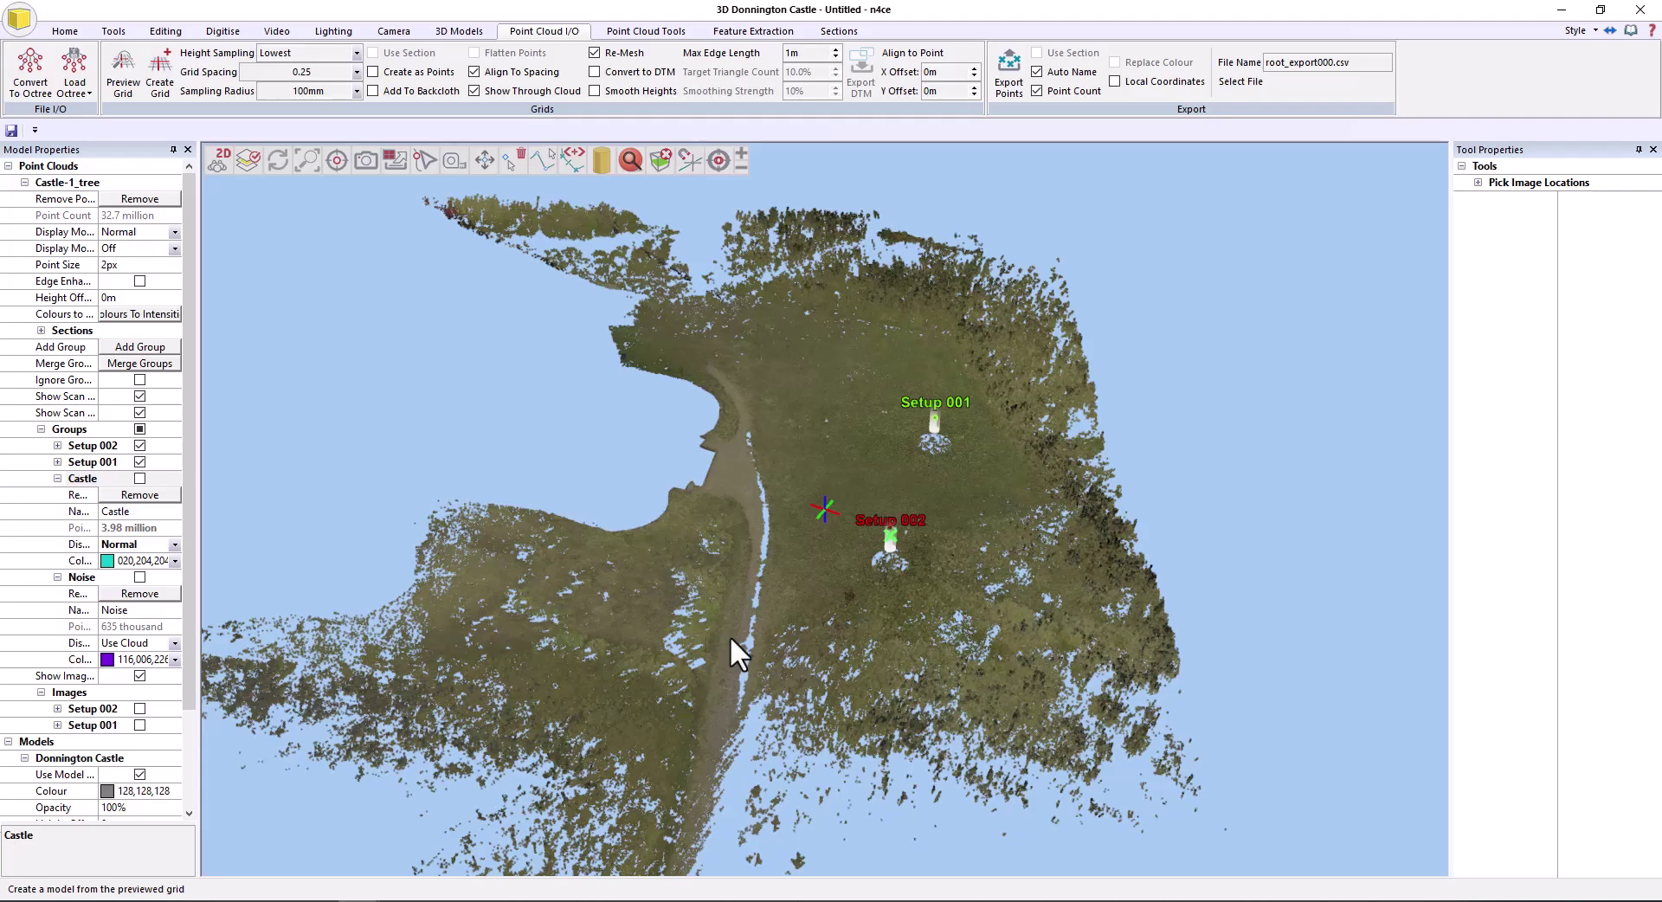
# Enter the photographic view of Setup 002 and turn it towards the path beside the castle entrance
pyautogui.moveTo(729, 635); pyautogui.dragTo(928, 381)
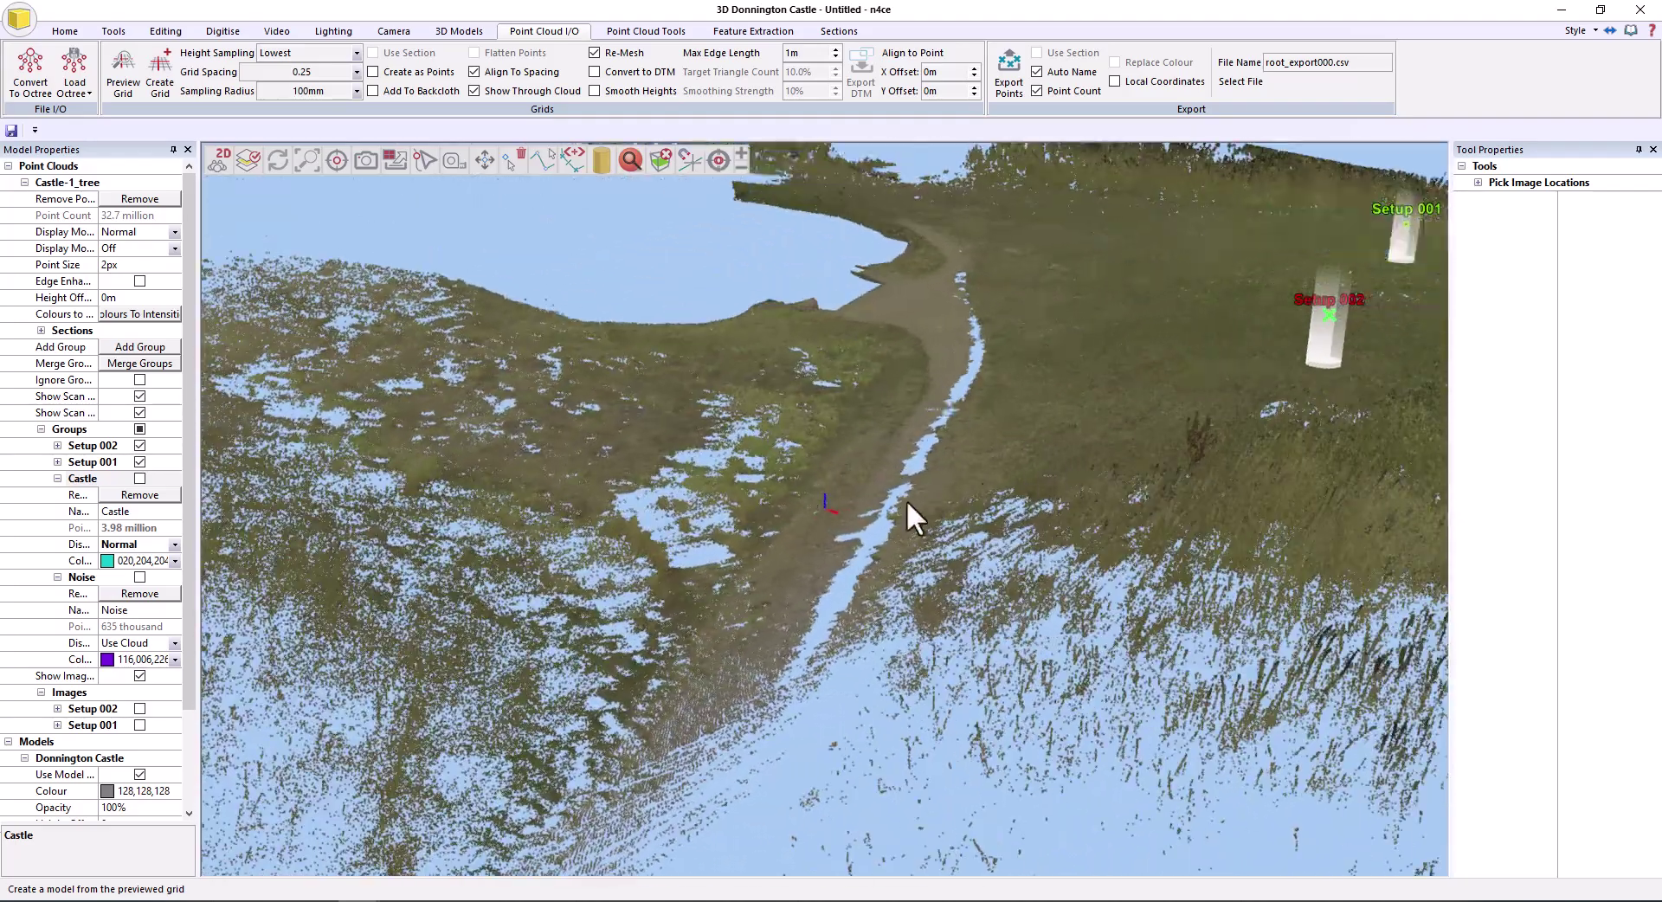
pyautogui.moveTo(906, 501); pyautogui.dragTo(1051, 392)
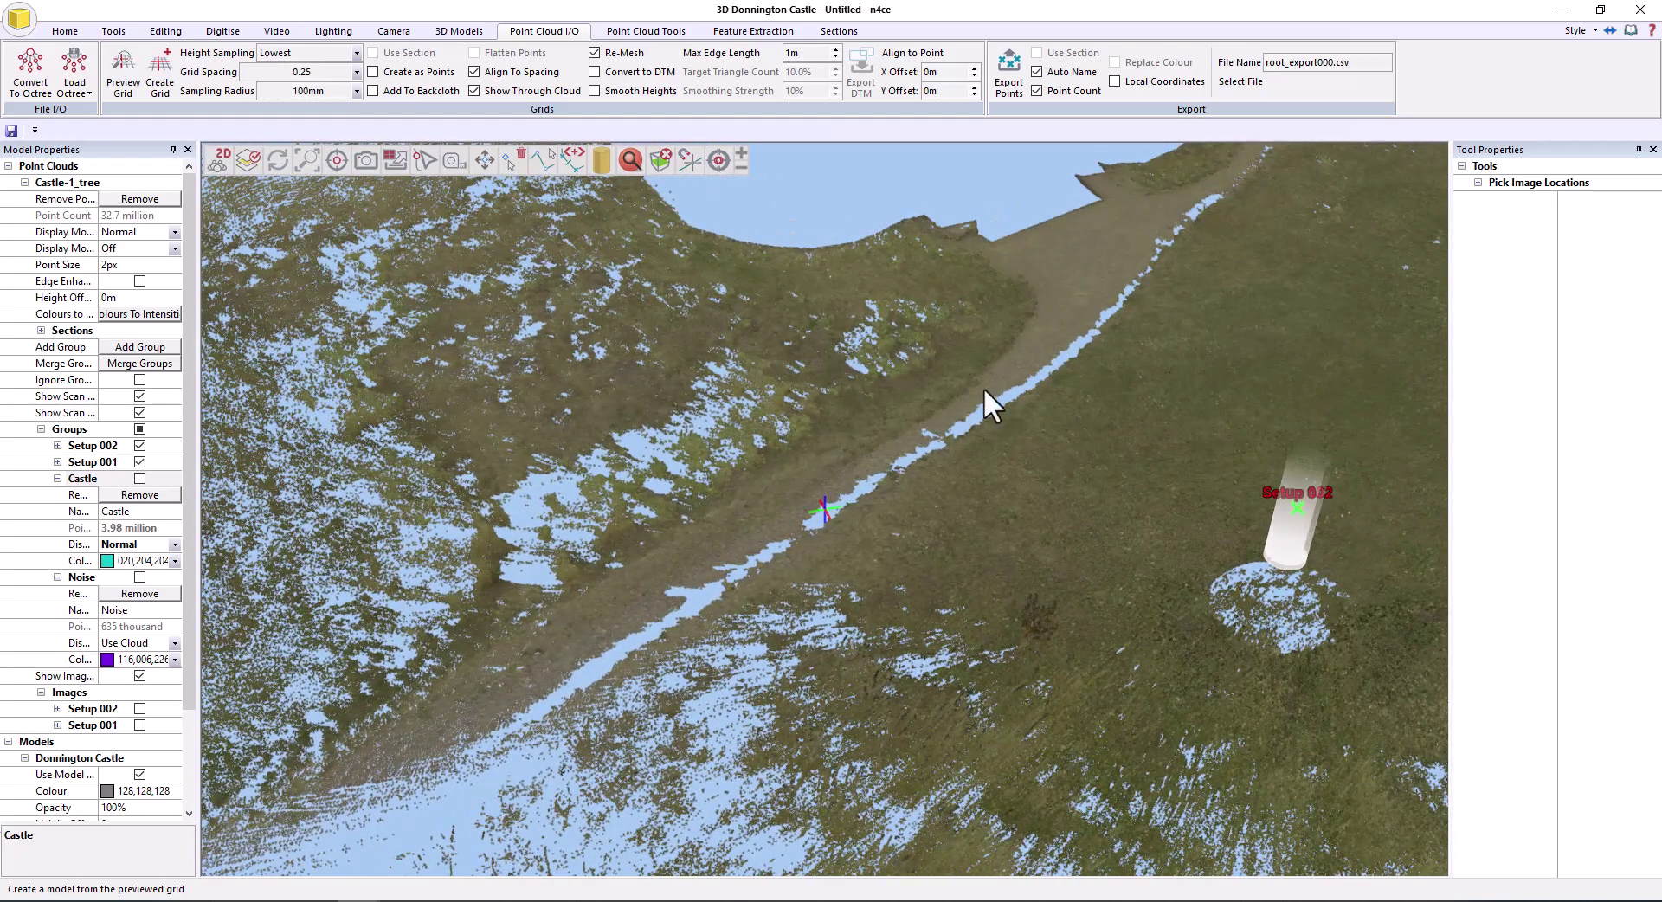
pyautogui.click(1277, 548)
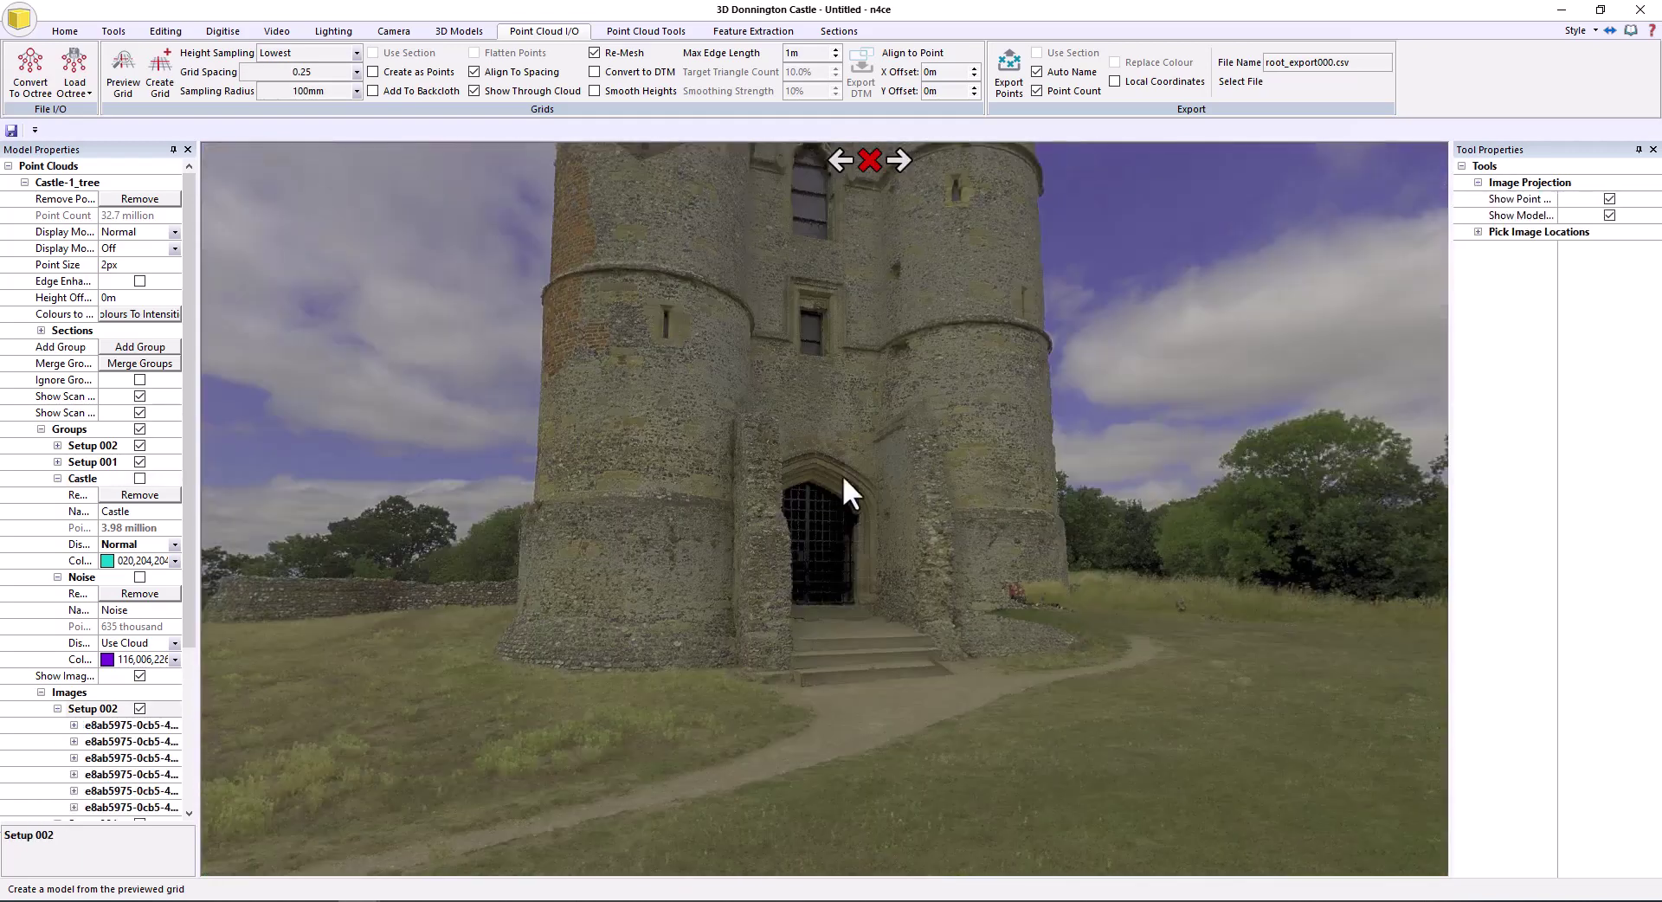
pyautogui.moveTo(843, 475); pyautogui.dragTo(1154, 438)
pyautogui.moveTo(1143, 633); pyautogui.dragTo(425, 232)
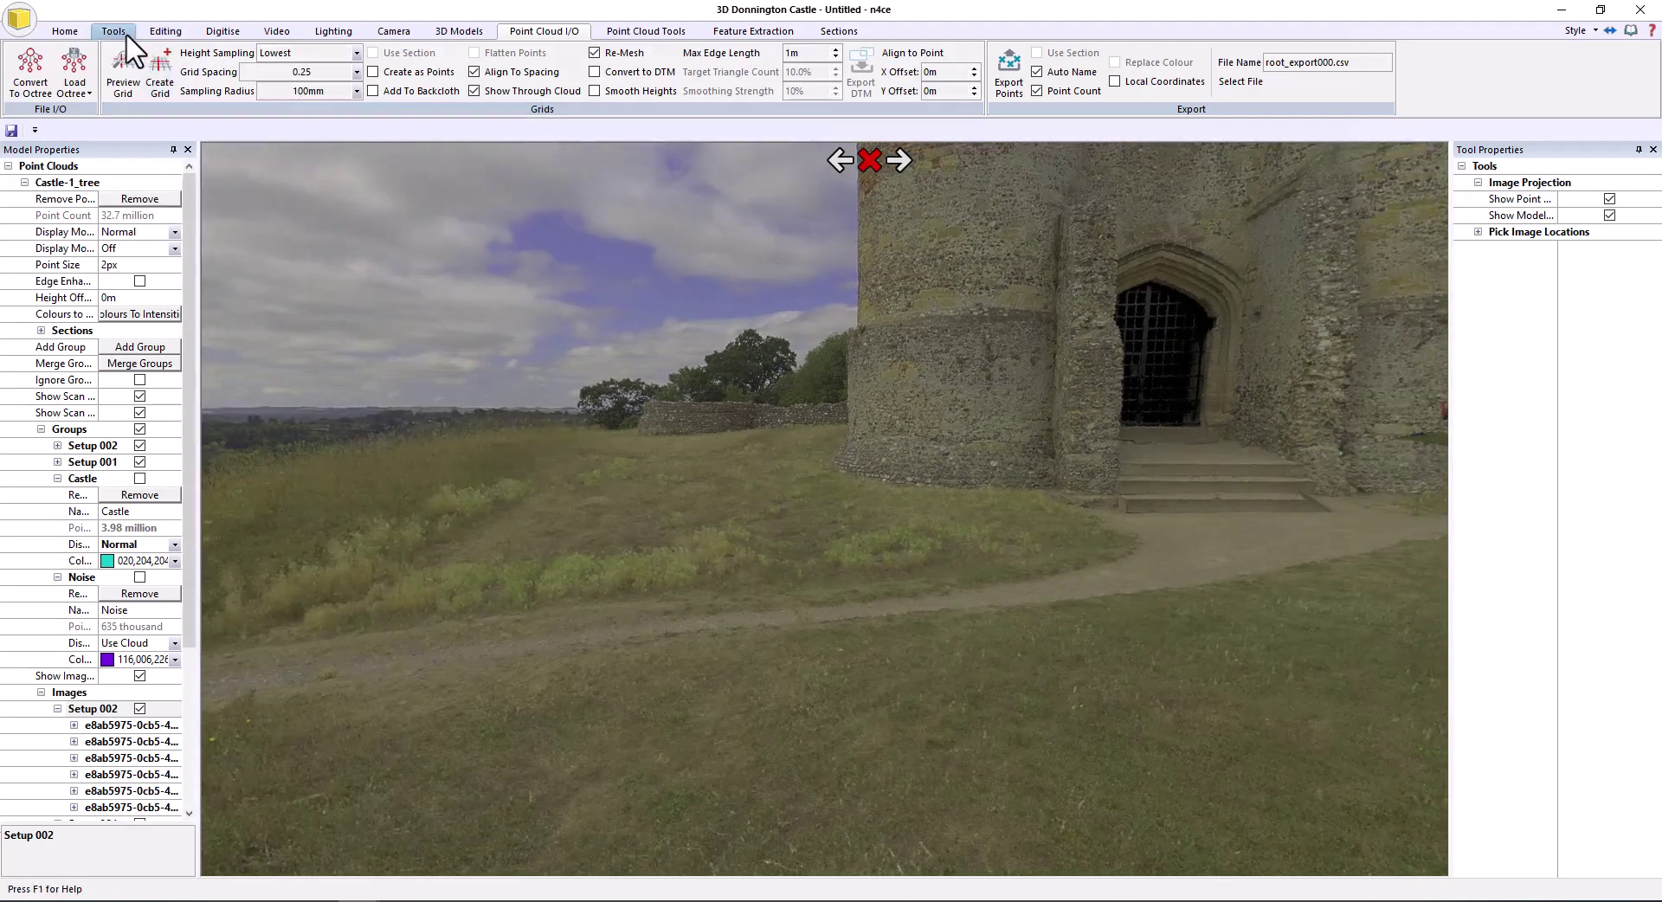
# Set the digitising code to PA and digitise the castle-side edge of the path, starting near the entrance steps
pyautogui.click(223, 31)
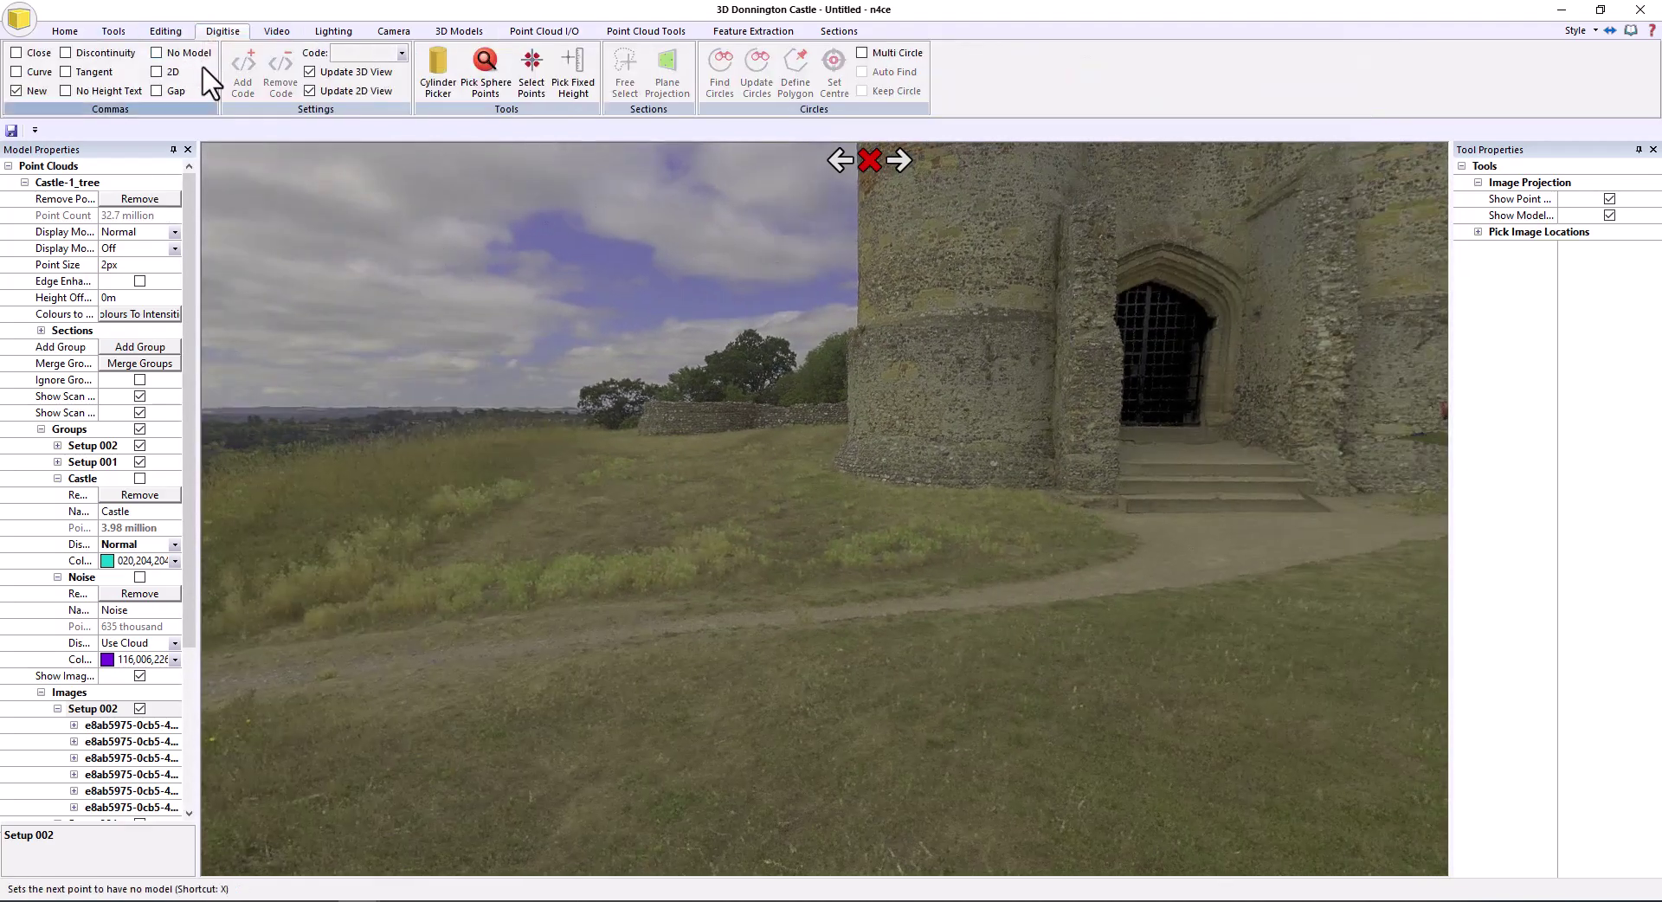
pyautogui.click(385, 59)
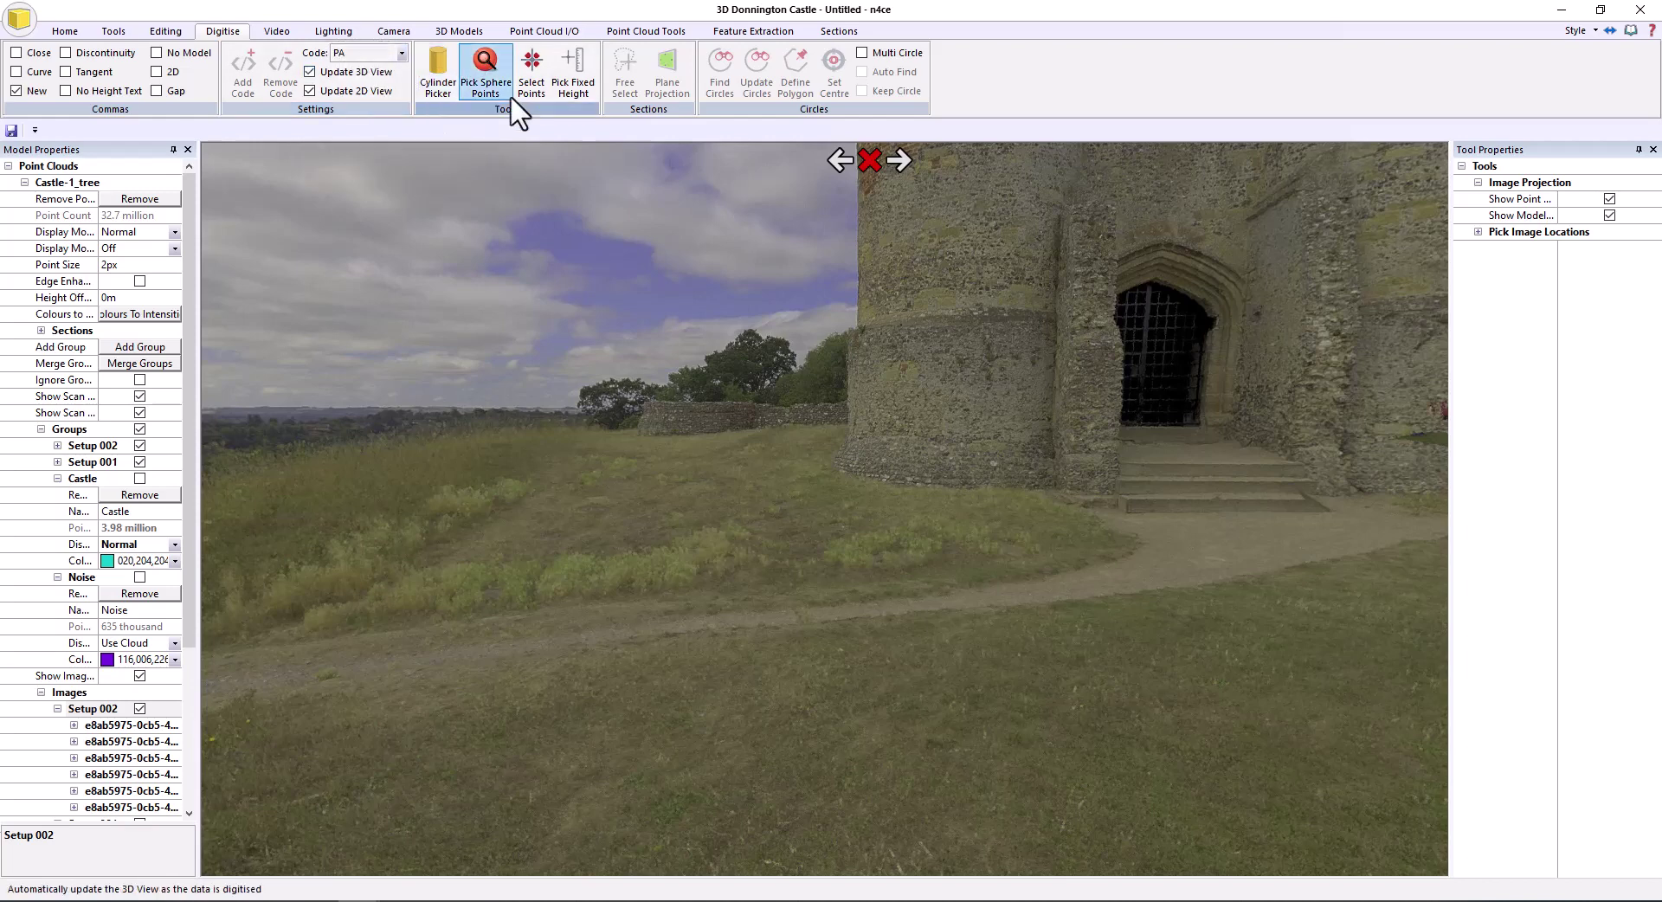
pyautogui.click(541, 85)
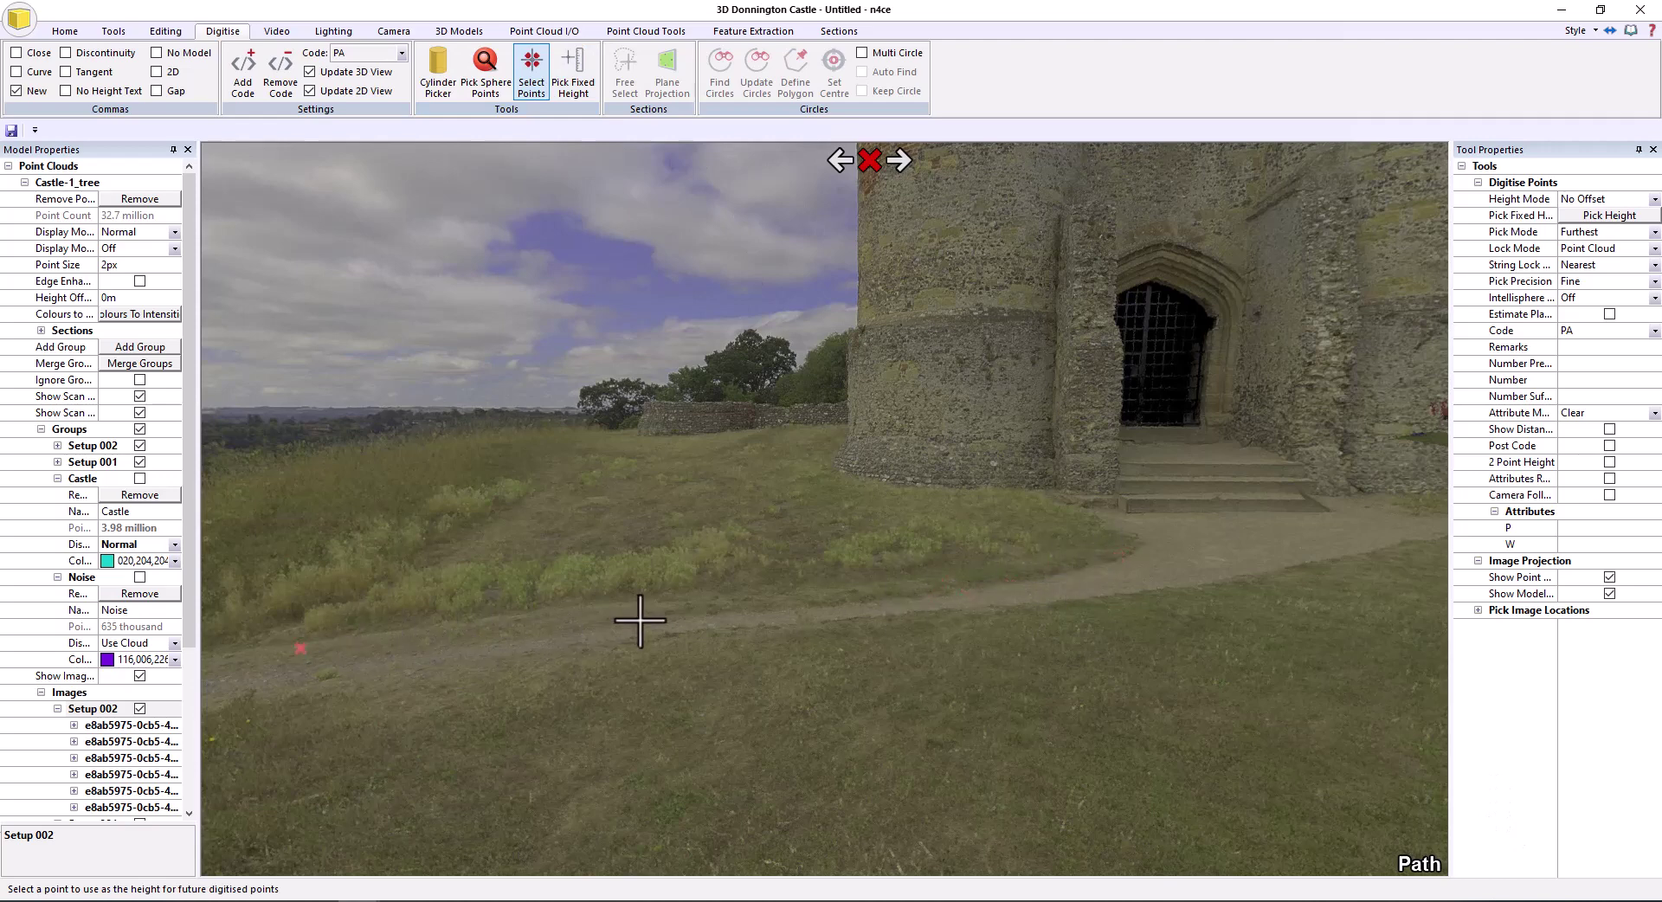
pyautogui.moveTo(662, 617); pyautogui.dragTo(741, 599, button='middle')
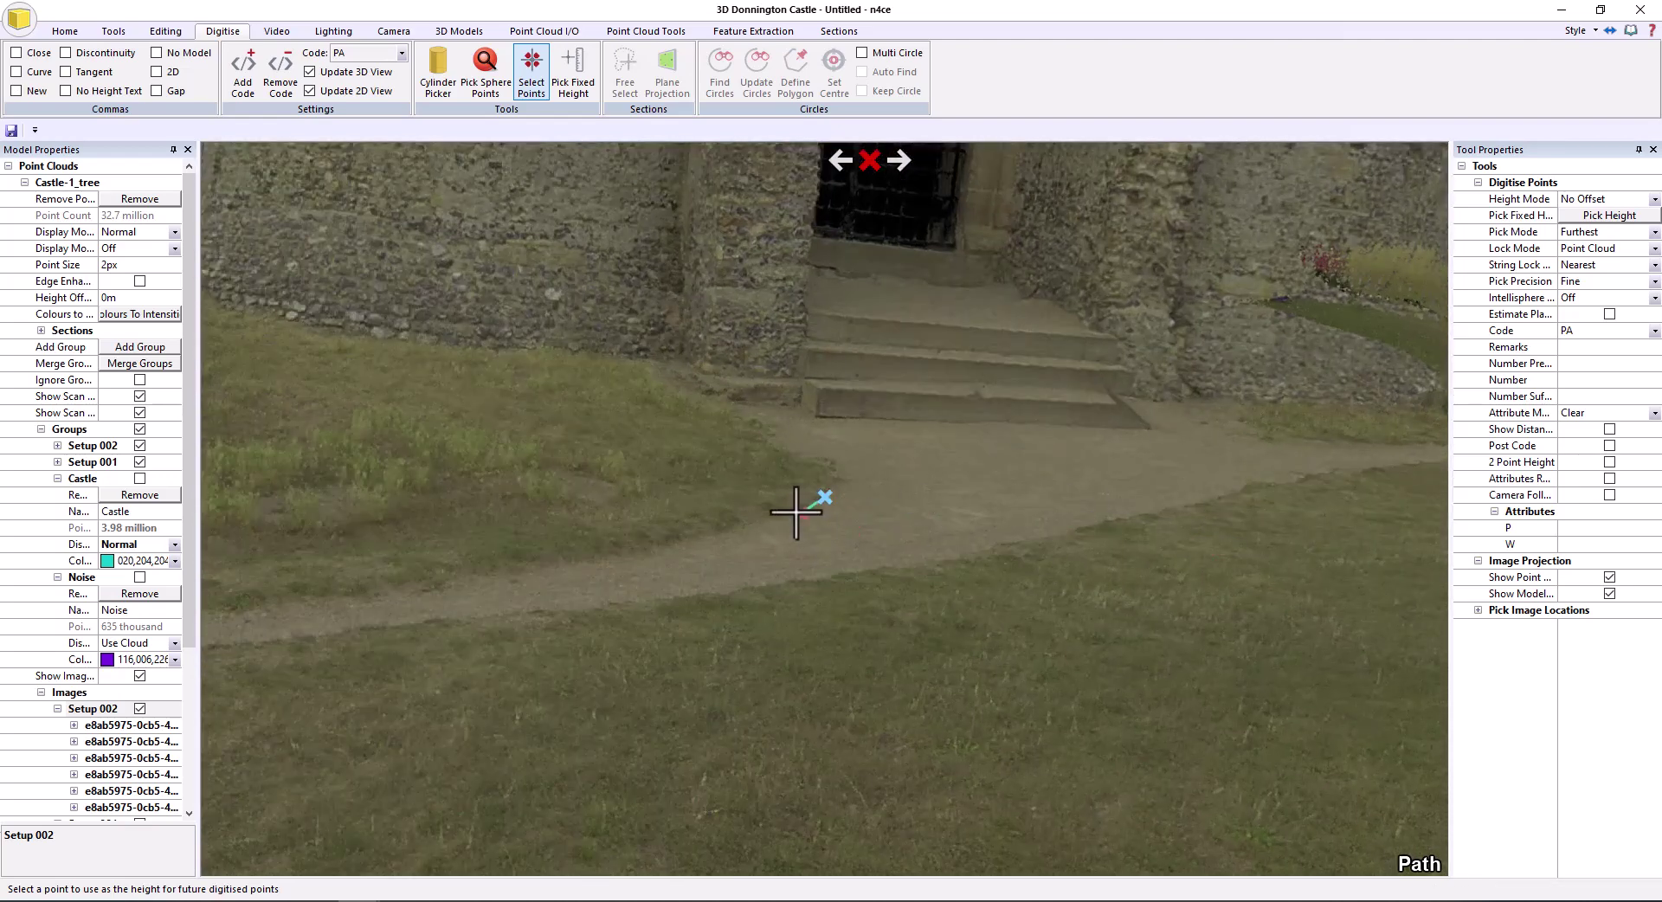
pyautogui.click(792, 513)
pyautogui.click(695, 534)
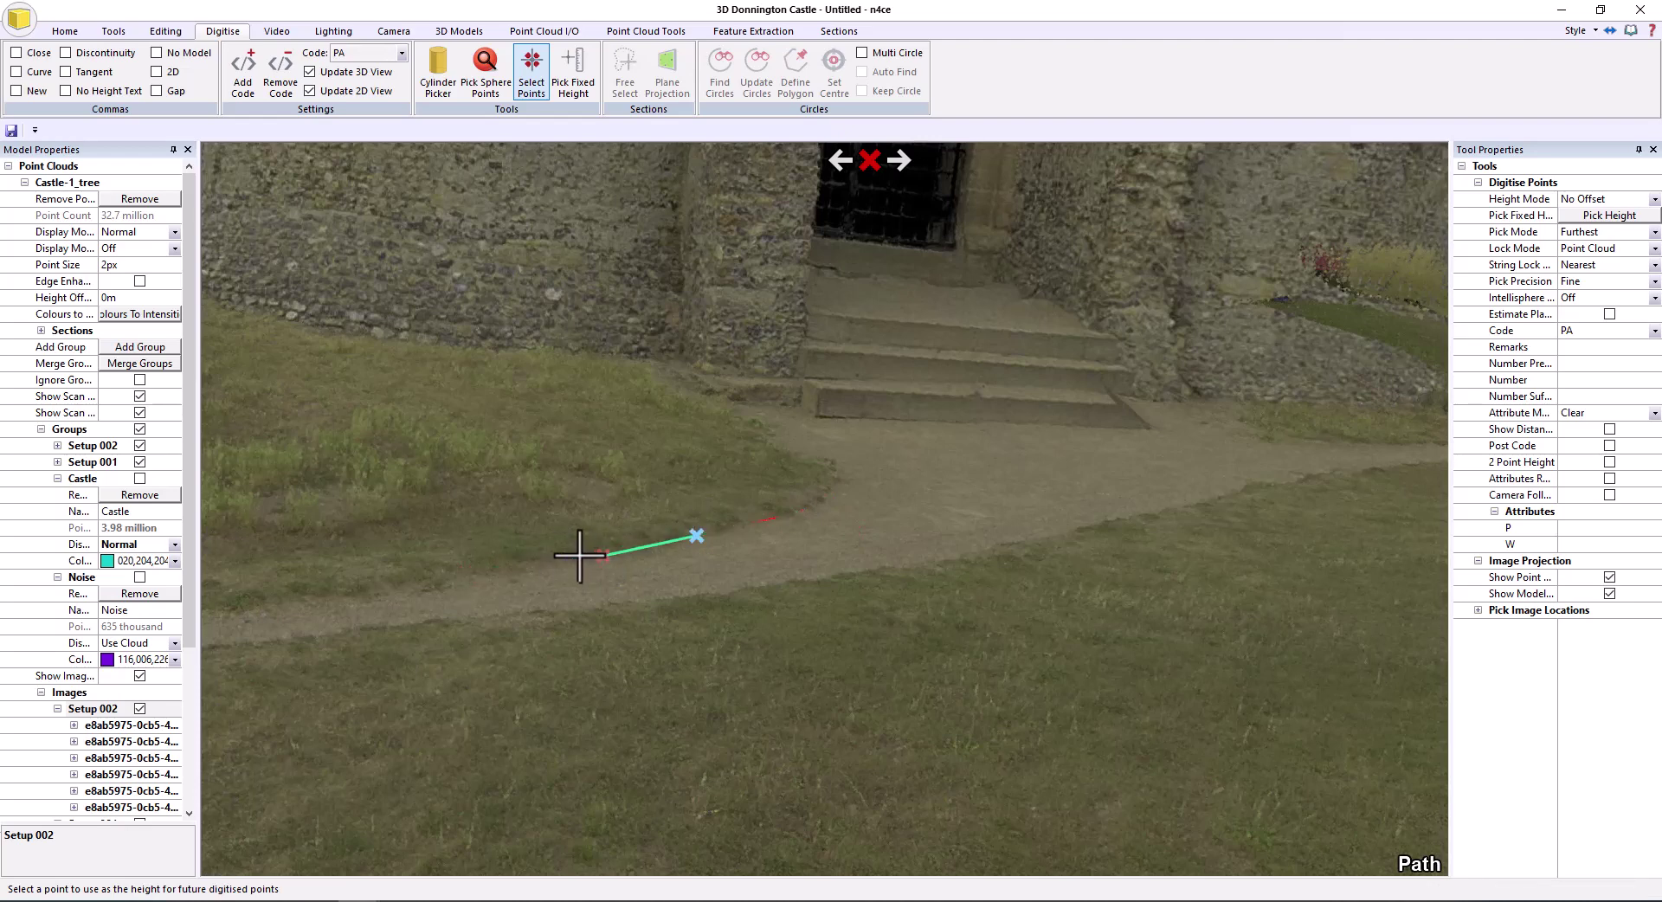
pyautogui.click(580, 557)
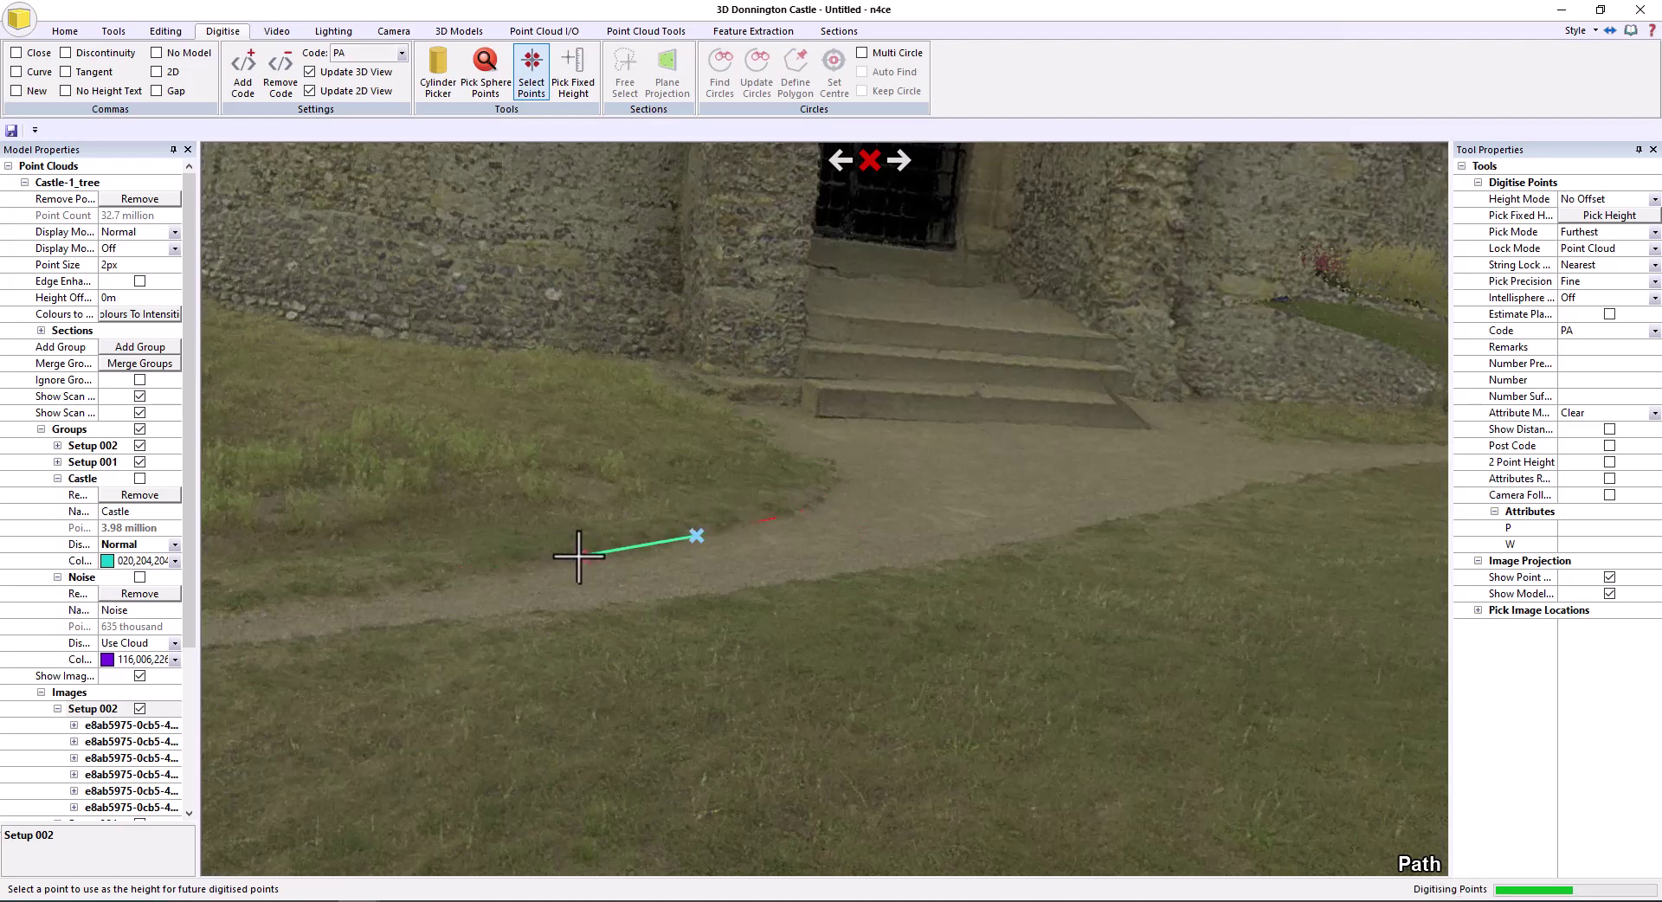
# Collapse the image list and make the Donnington Castle model always visible
pyautogui.click(40, 692)
pyautogui.moveTo(193, 701); pyautogui.dragTo(192, 788)
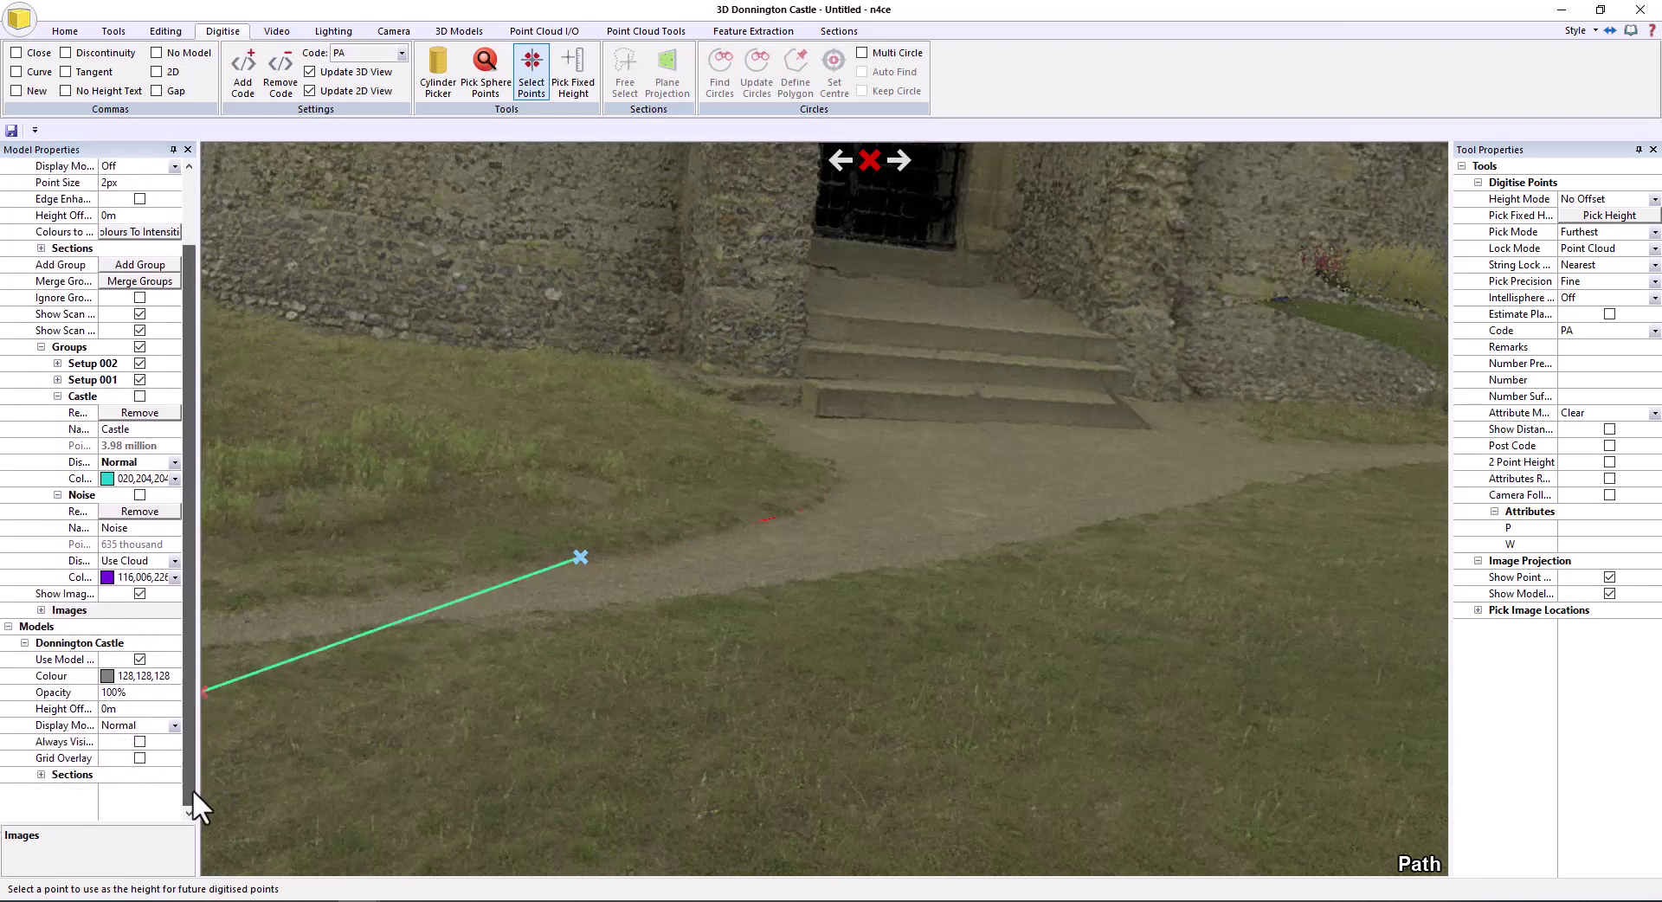
pyautogui.click(144, 741)
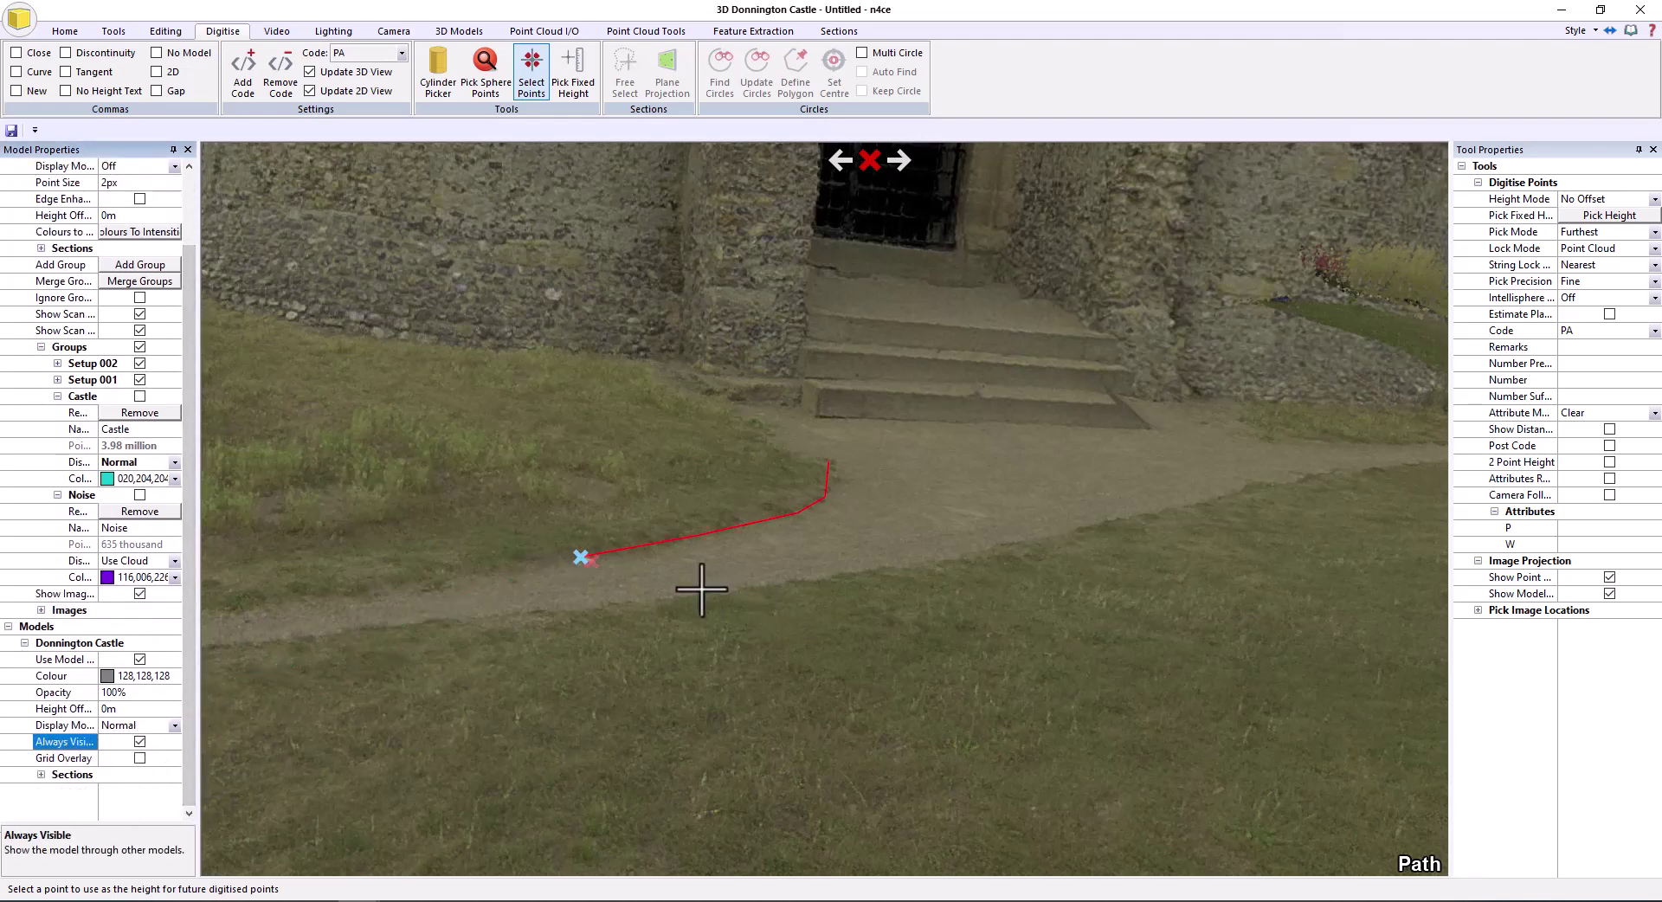
# Extend the castle-side edge of the path away from the entrance, end the string and leave the photographic view
pyautogui.click(424, 584)
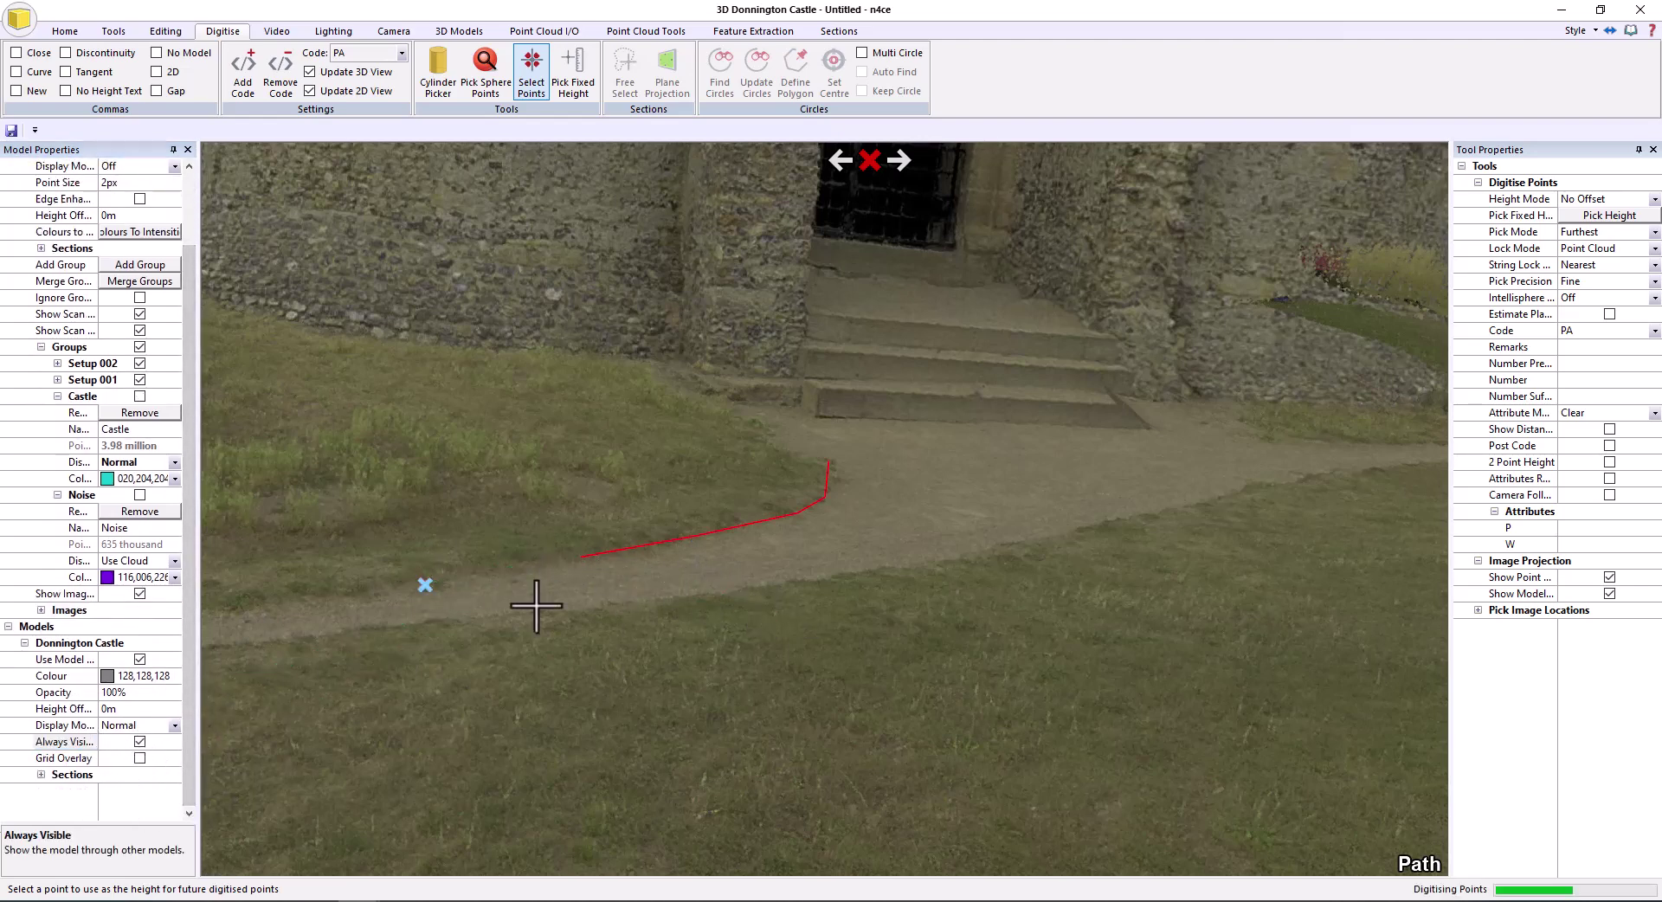
pyautogui.moveTo(507, 635); pyautogui.dragTo(858, 605, button='middle')
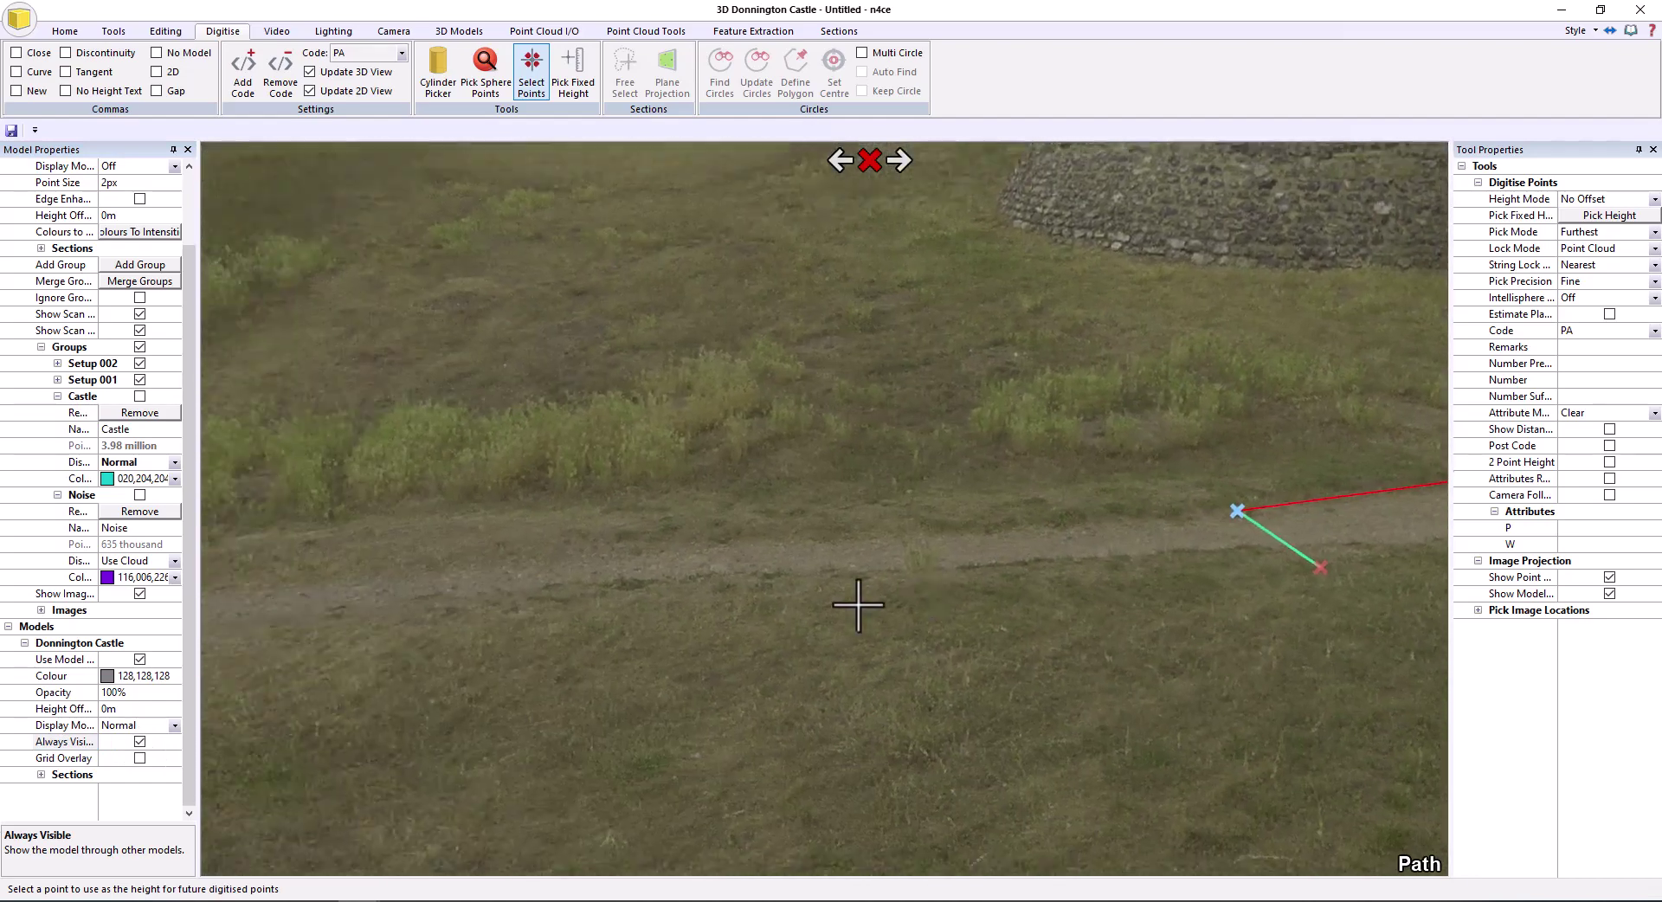
pyautogui.click(866, 534)
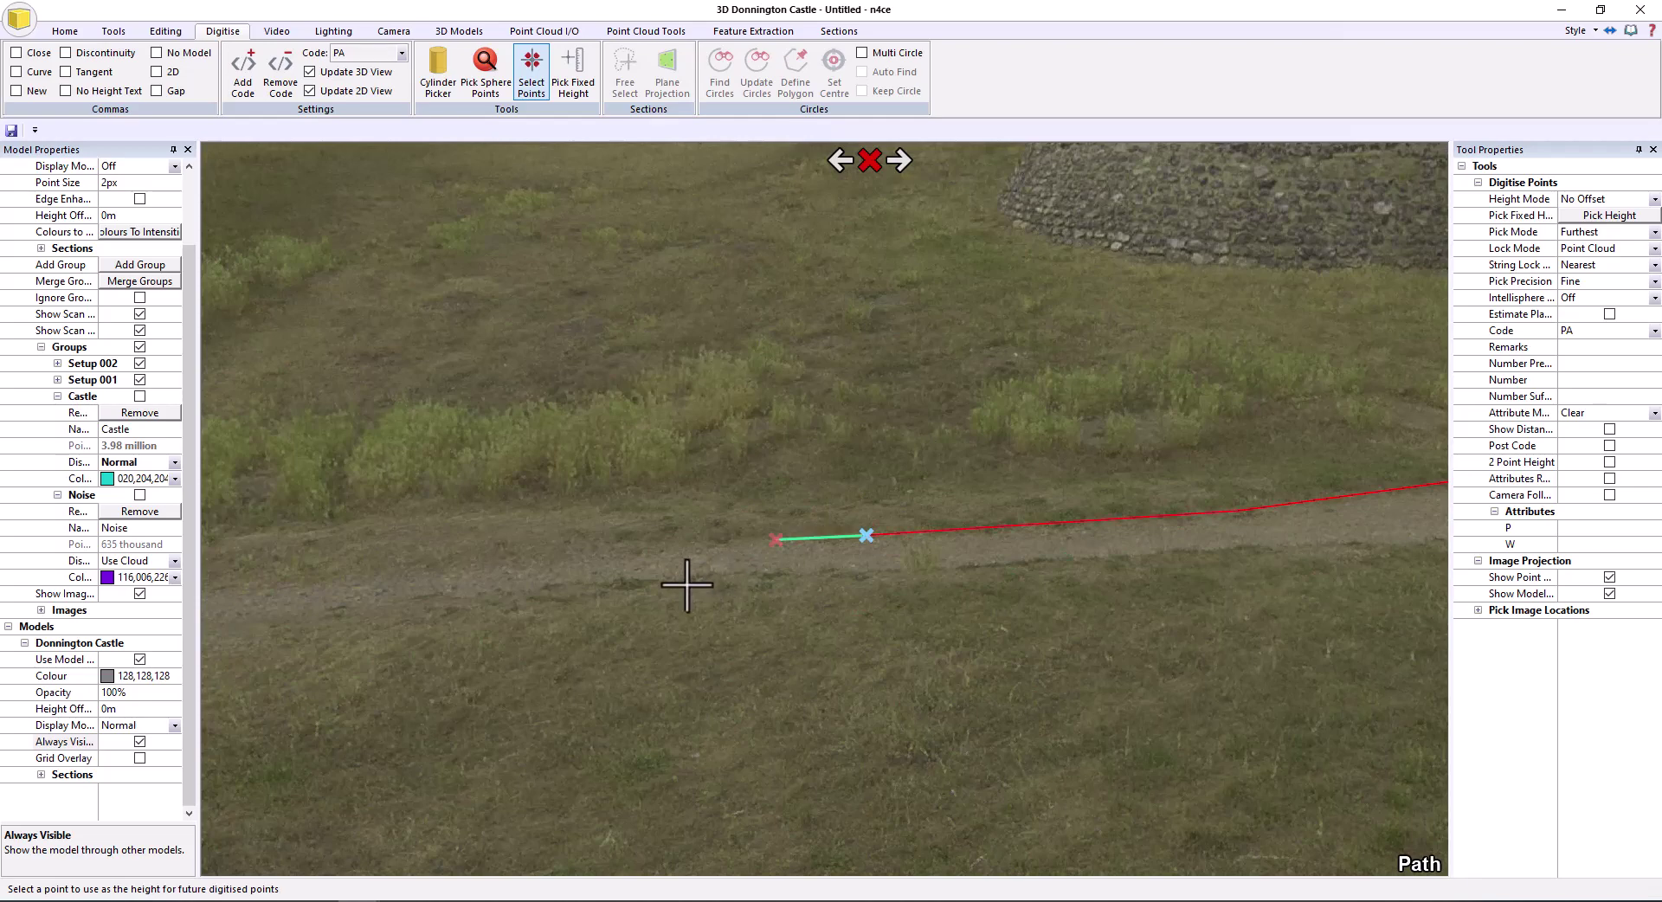
pyautogui.moveTo(686, 586); pyautogui.dragTo(920, 601, button='right')
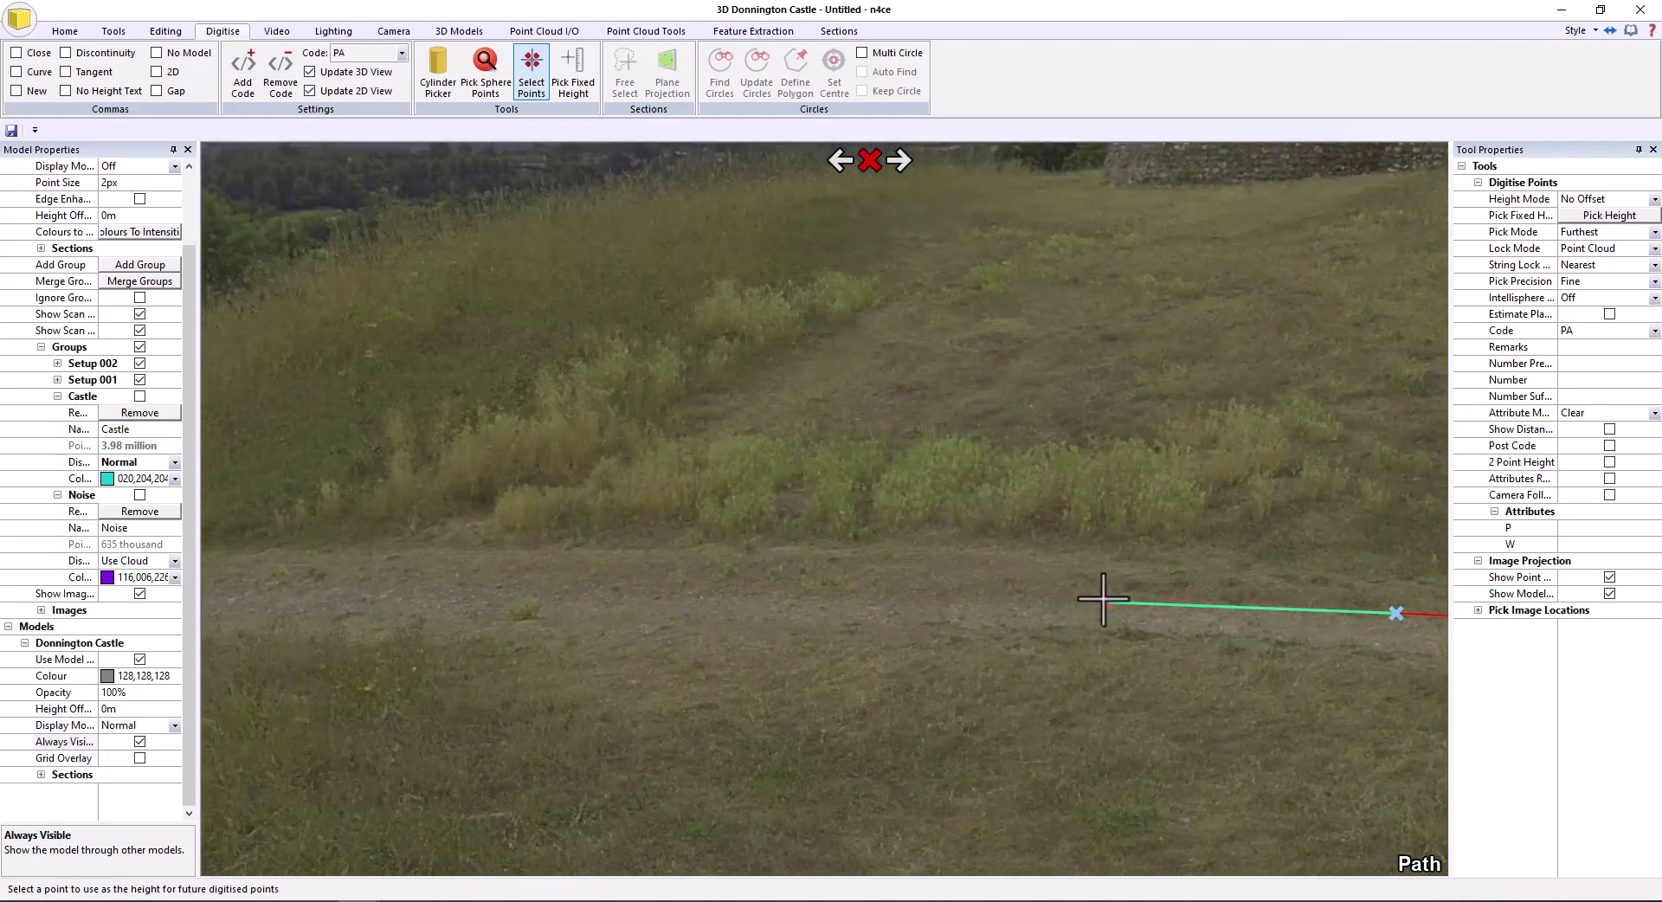
pyautogui.click(269, 571)
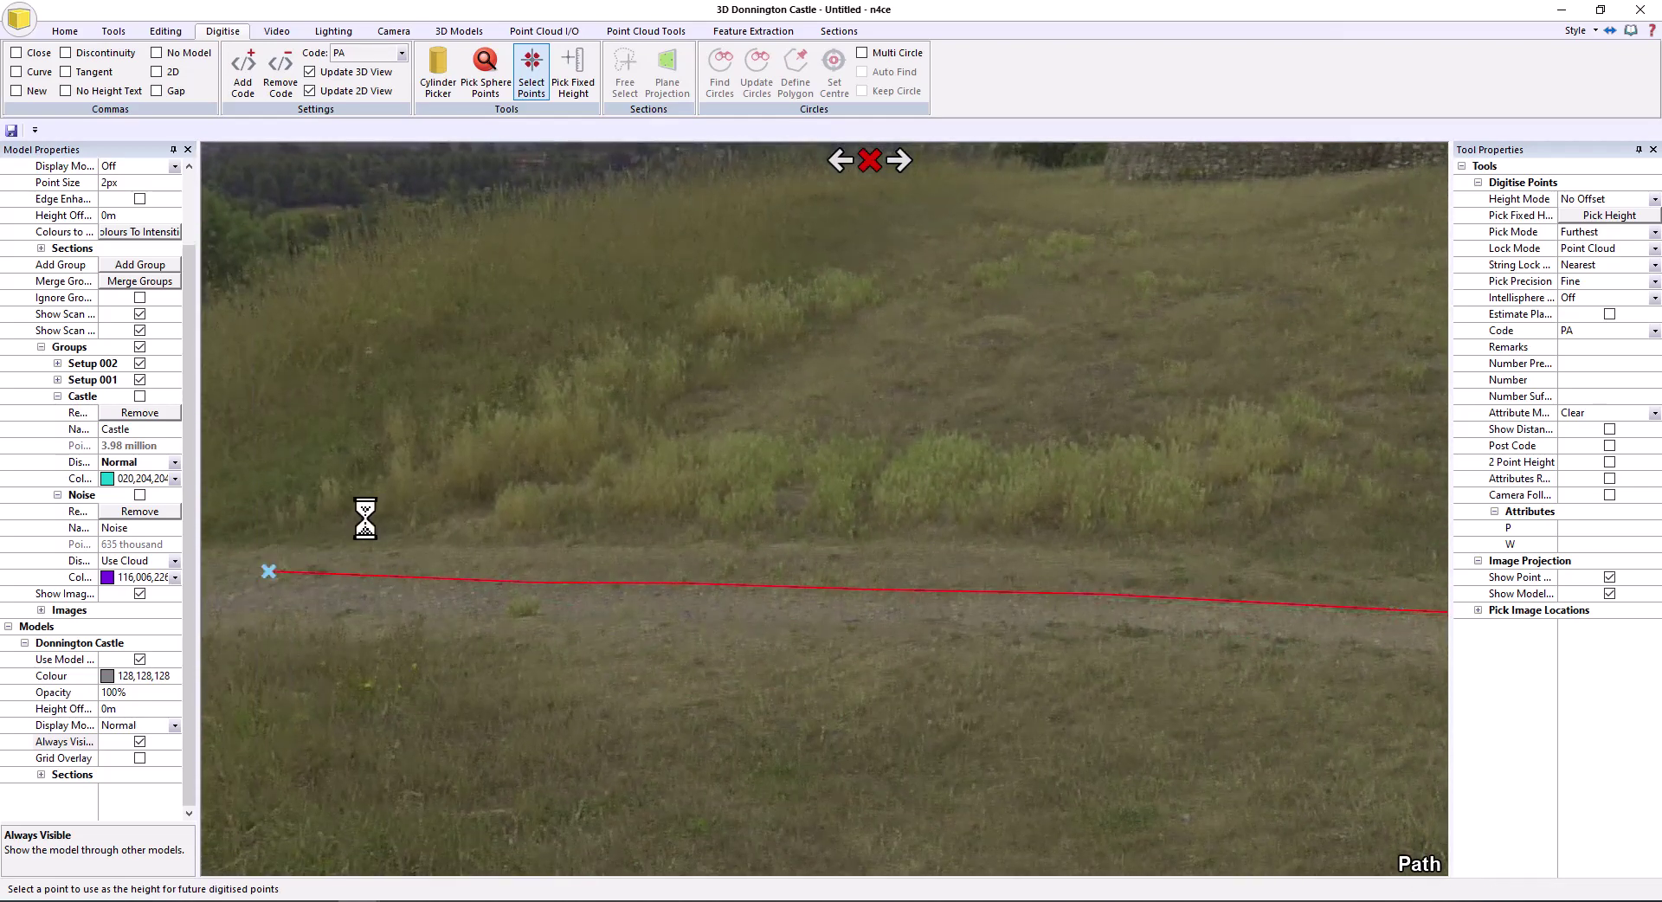
pyautogui.press('Escape')
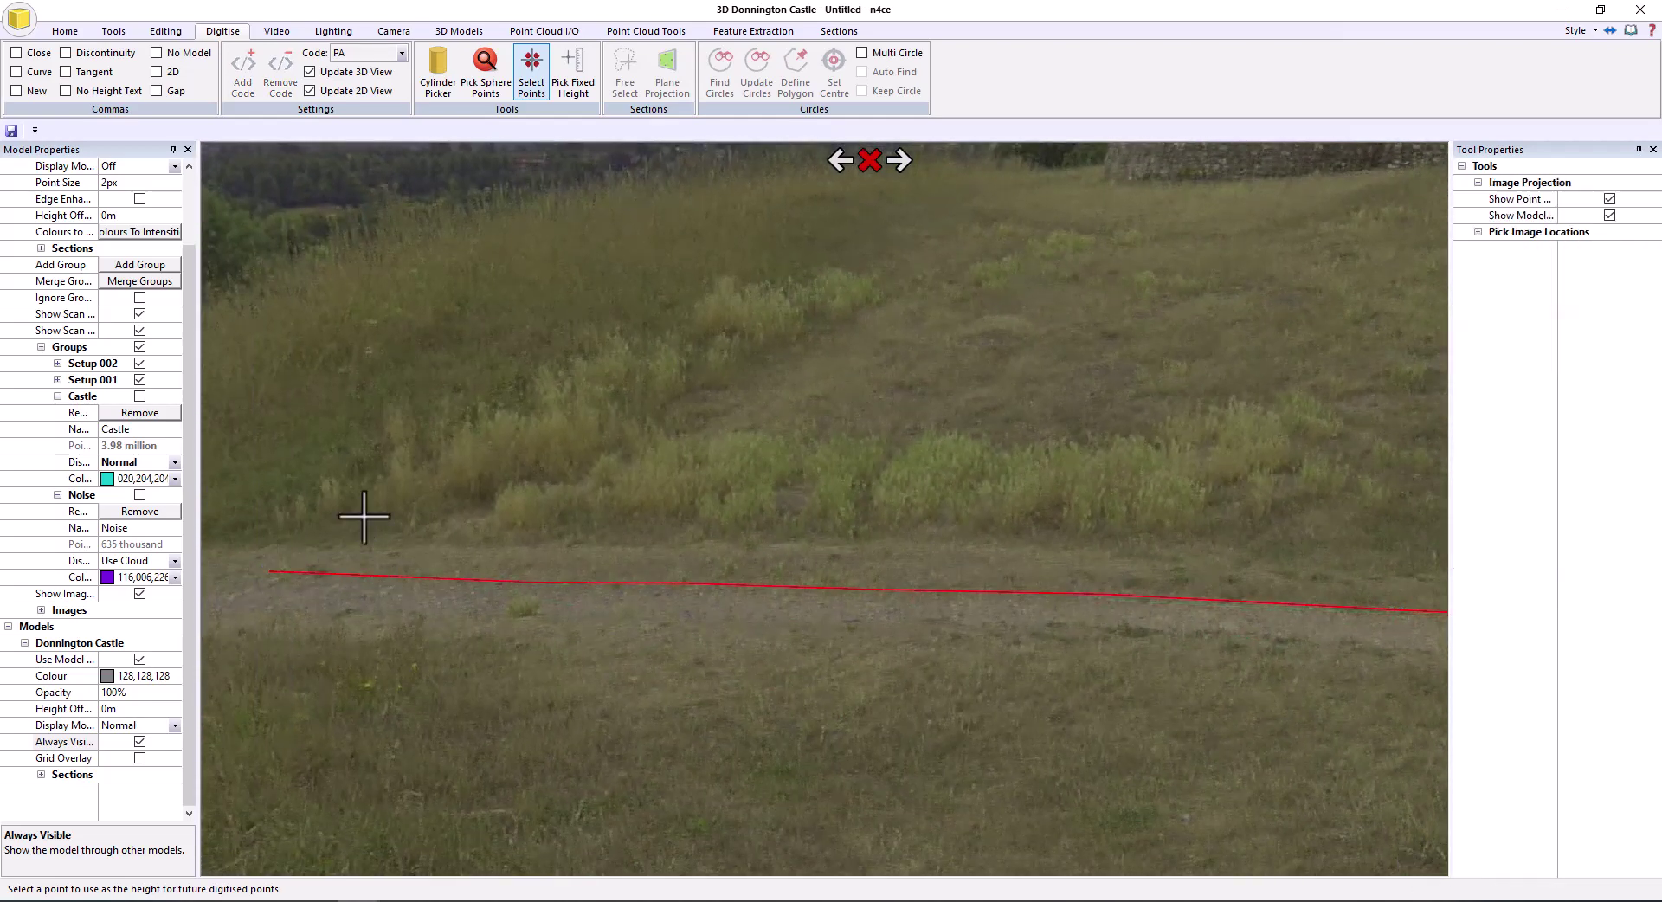
pyautogui.rightClick(573, 499)
pyautogui.click(869, 161)
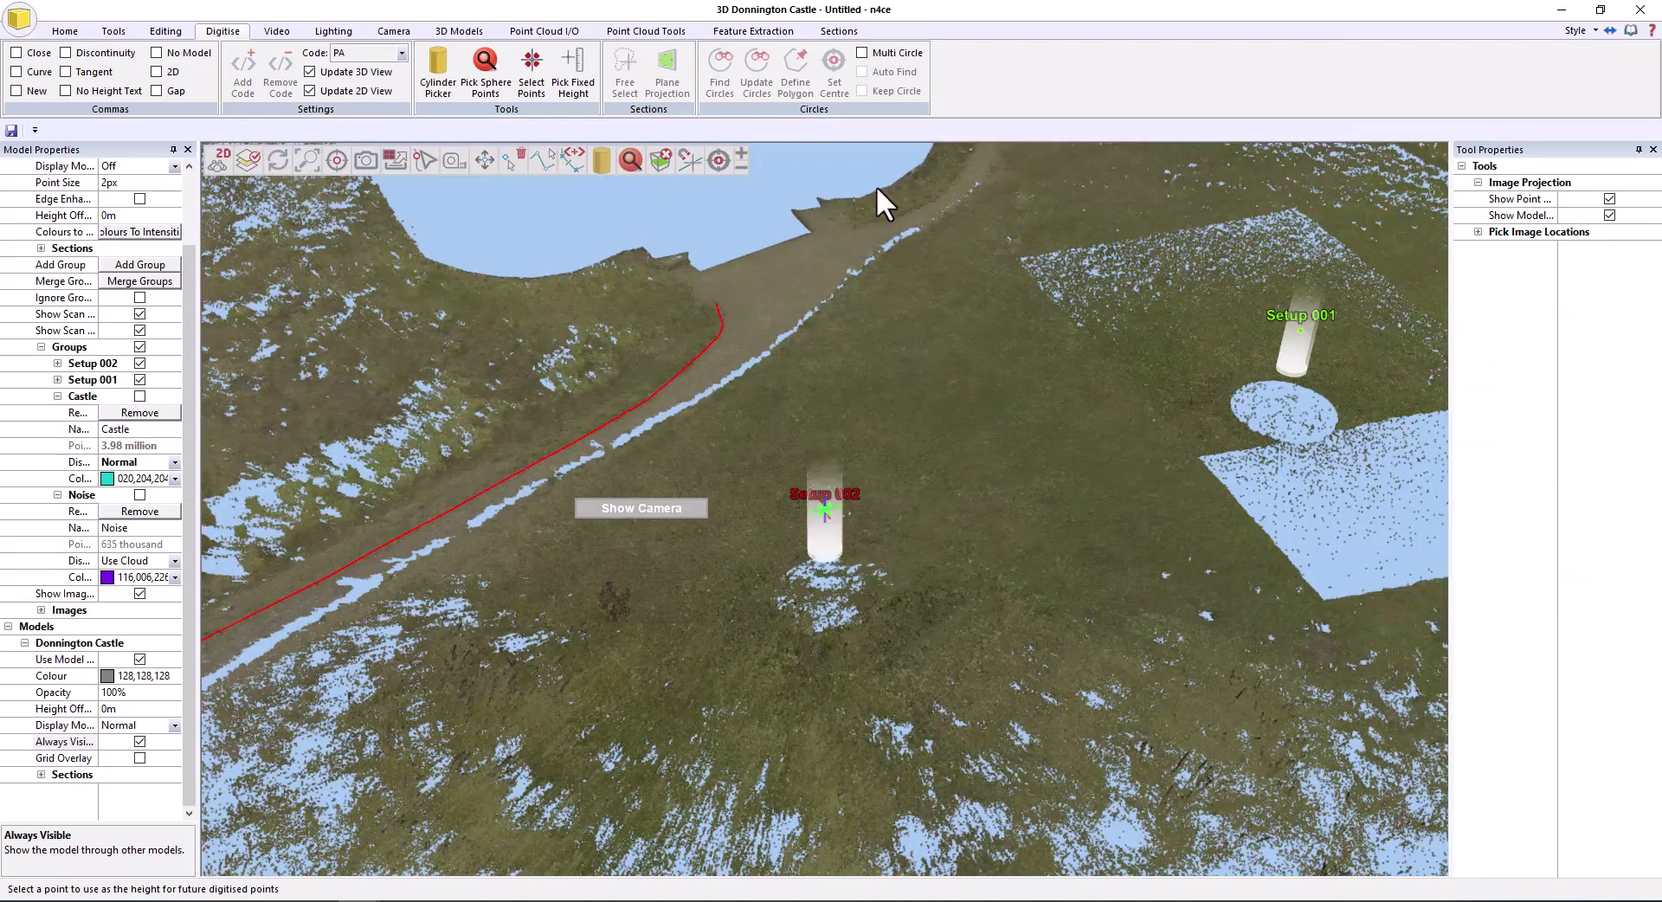
# Digitise the opposite edge of the path as a new PA string in the 3D point cloud, past the castle entrance
pyautogui.moveTo(475, 501); pyautogui.dragTo(687, 625, button='right')
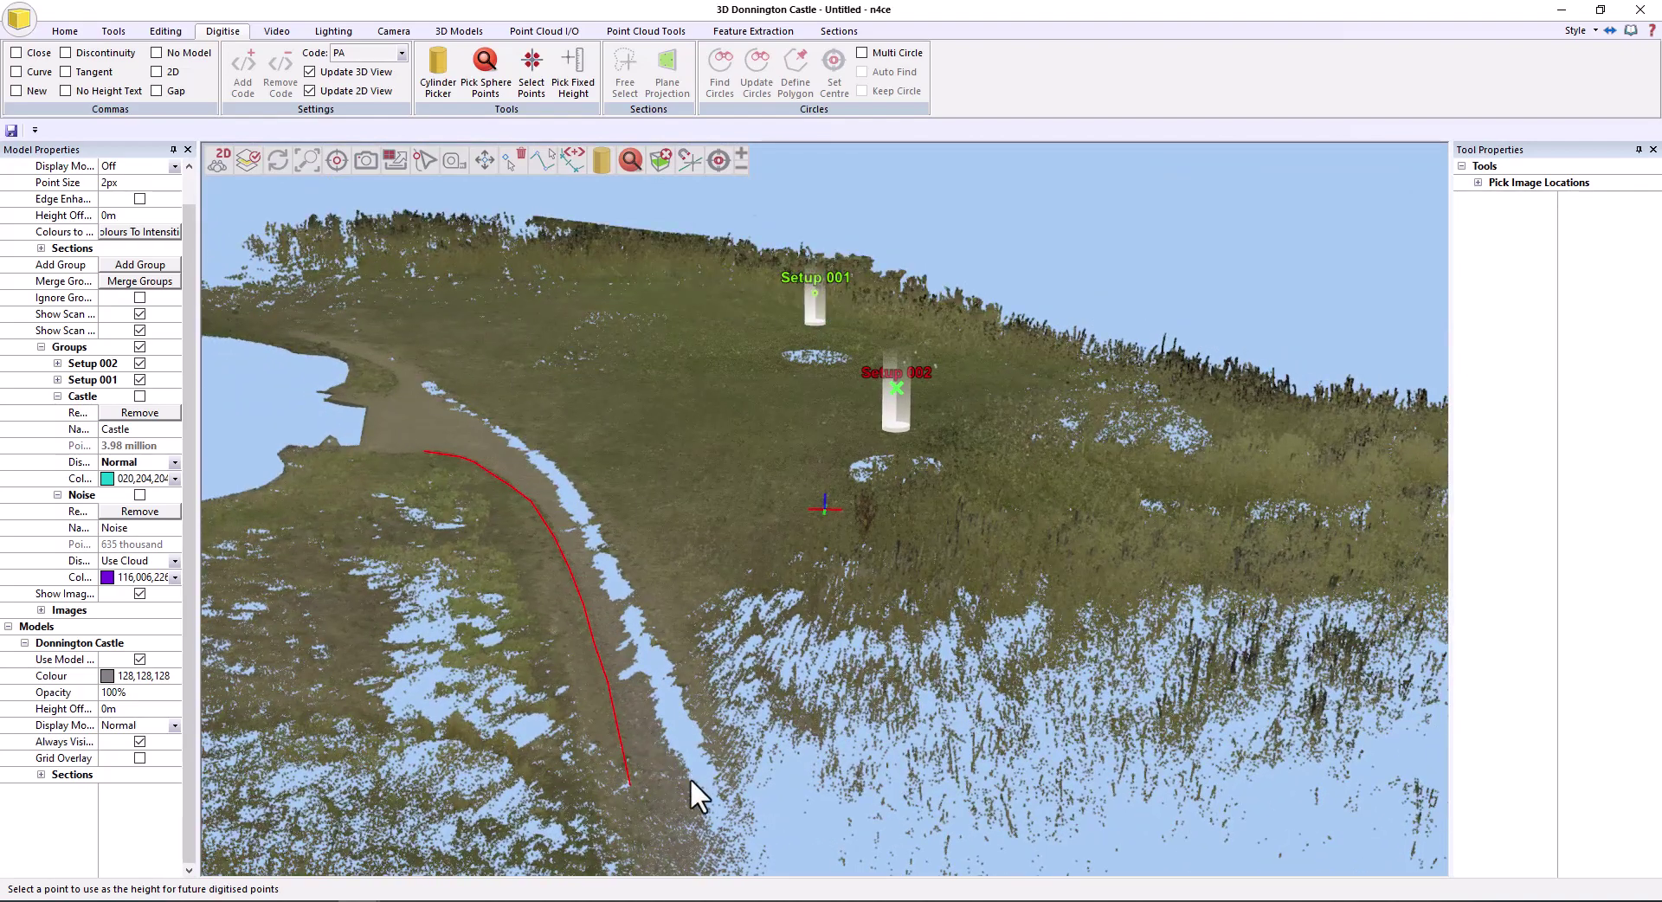
pyautogui.moveTo(516, 484); pyautogui.dragTo(653, 382, button='right')
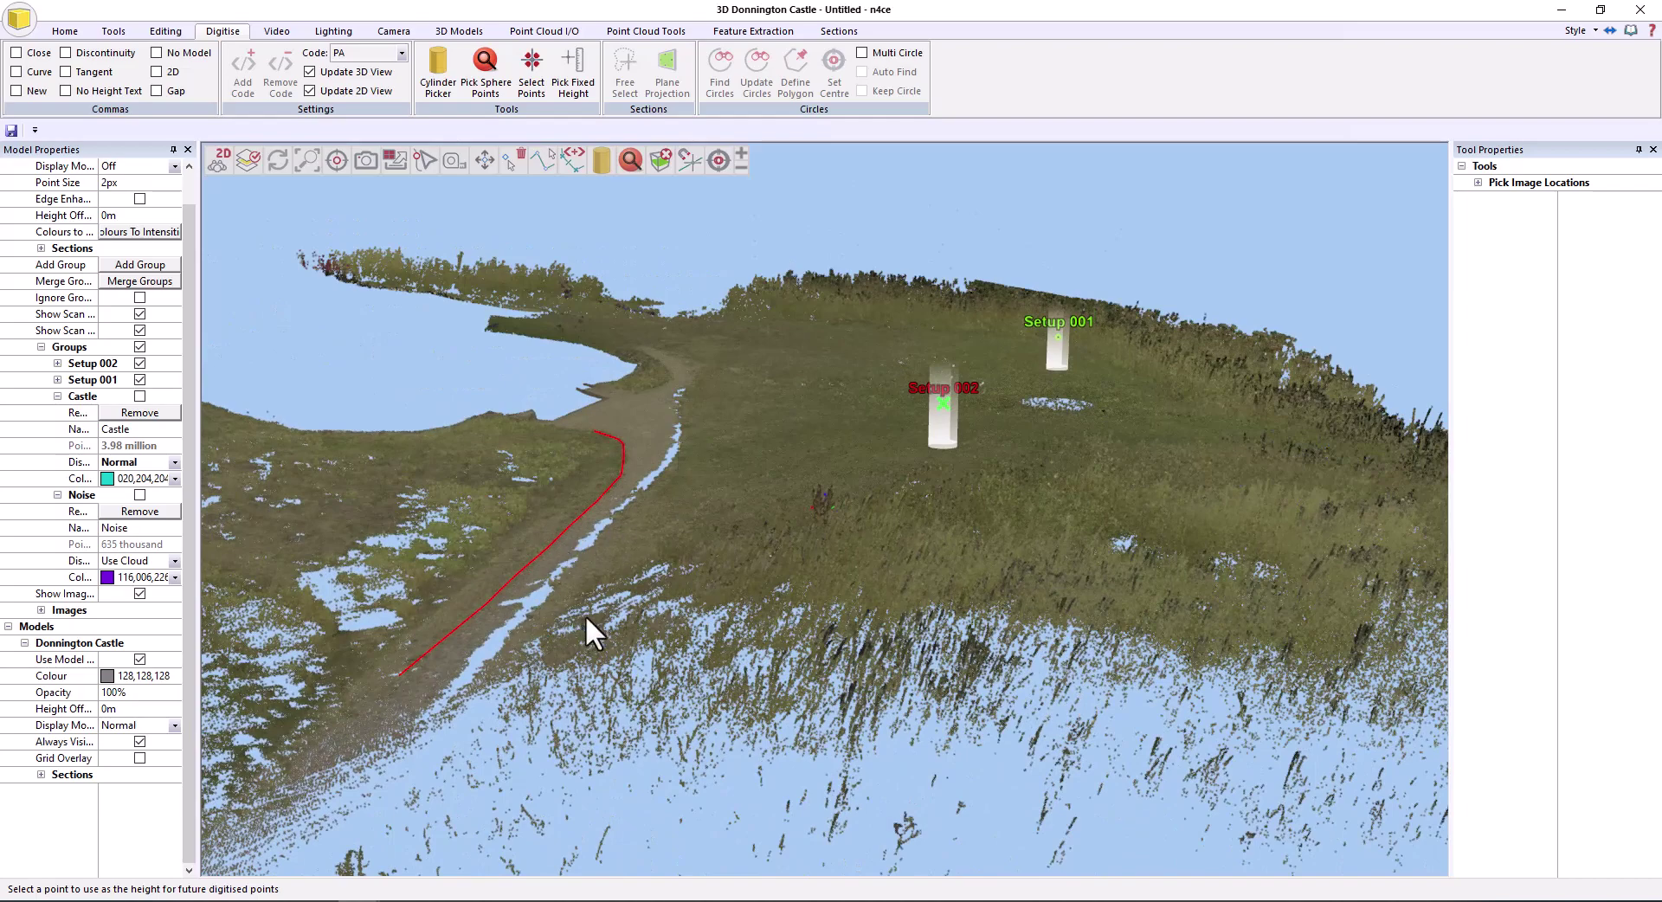
pyautogui.moveTo(597, 617); pyautogui.dragTo(696, 556, button='right')
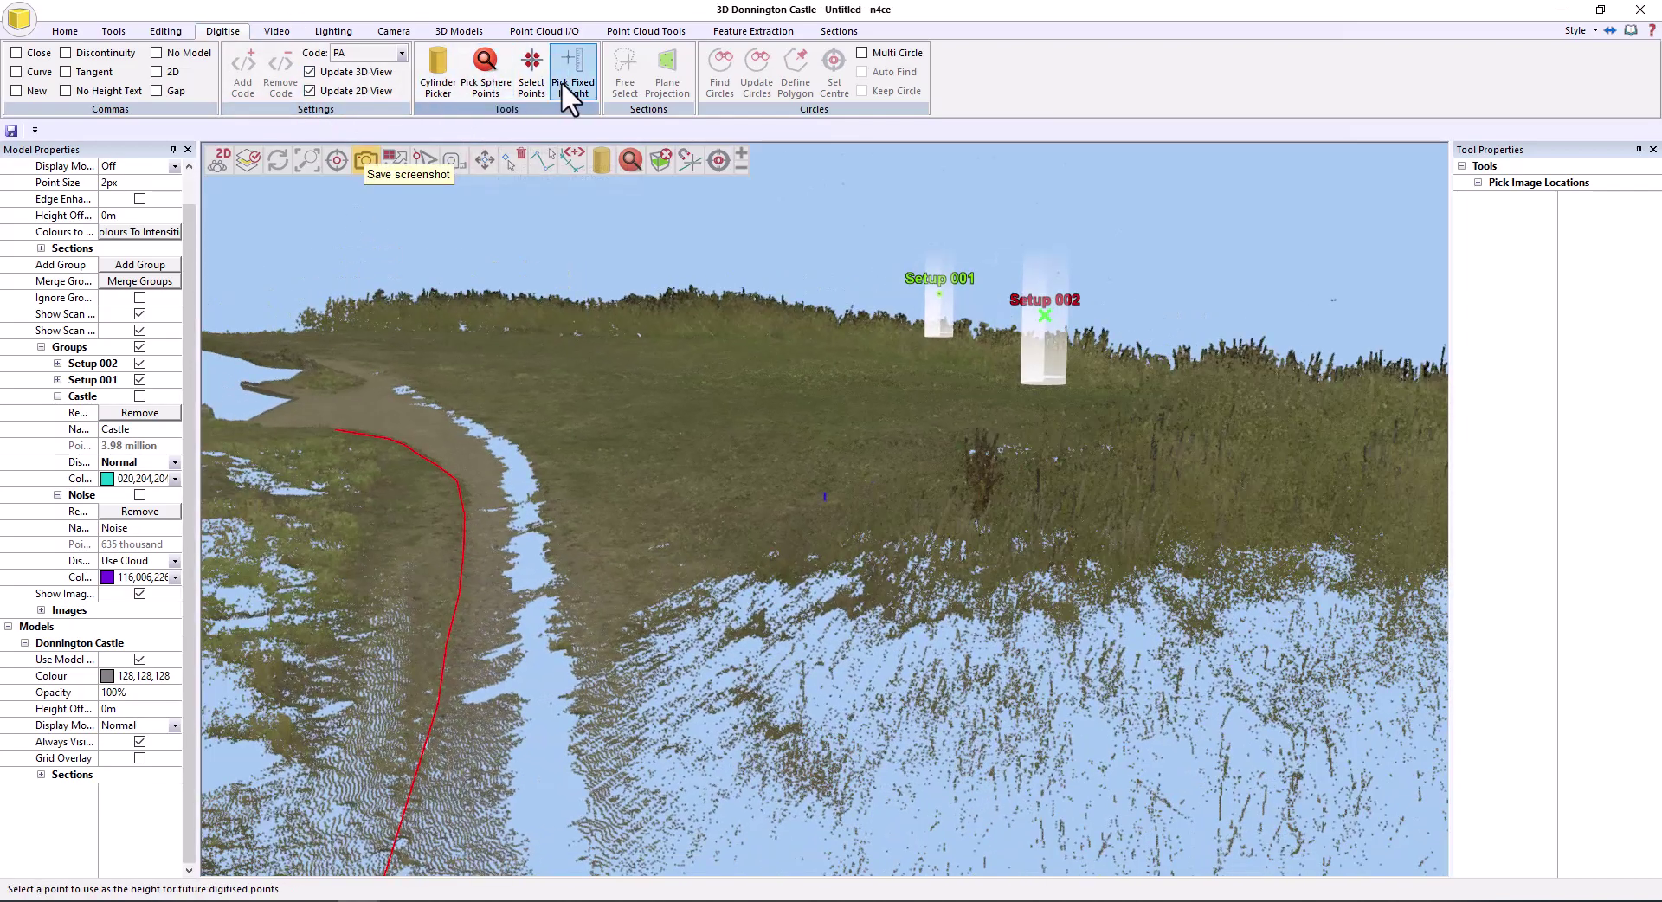
pyautogui.click(531, 78)
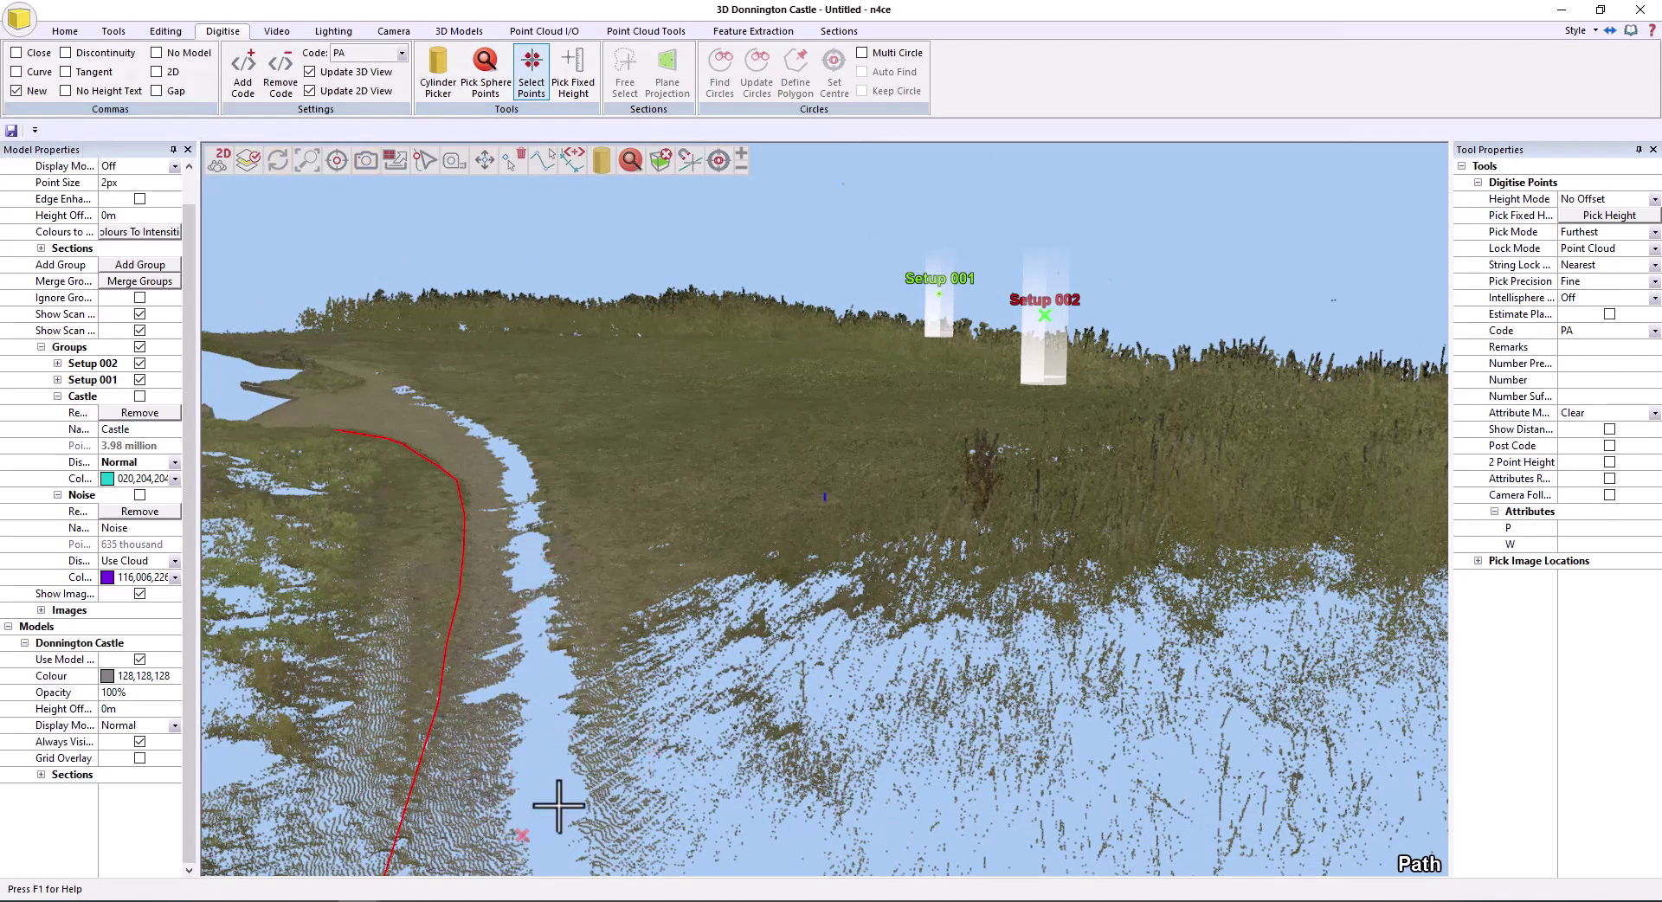
pyautogui.click(518, 841)
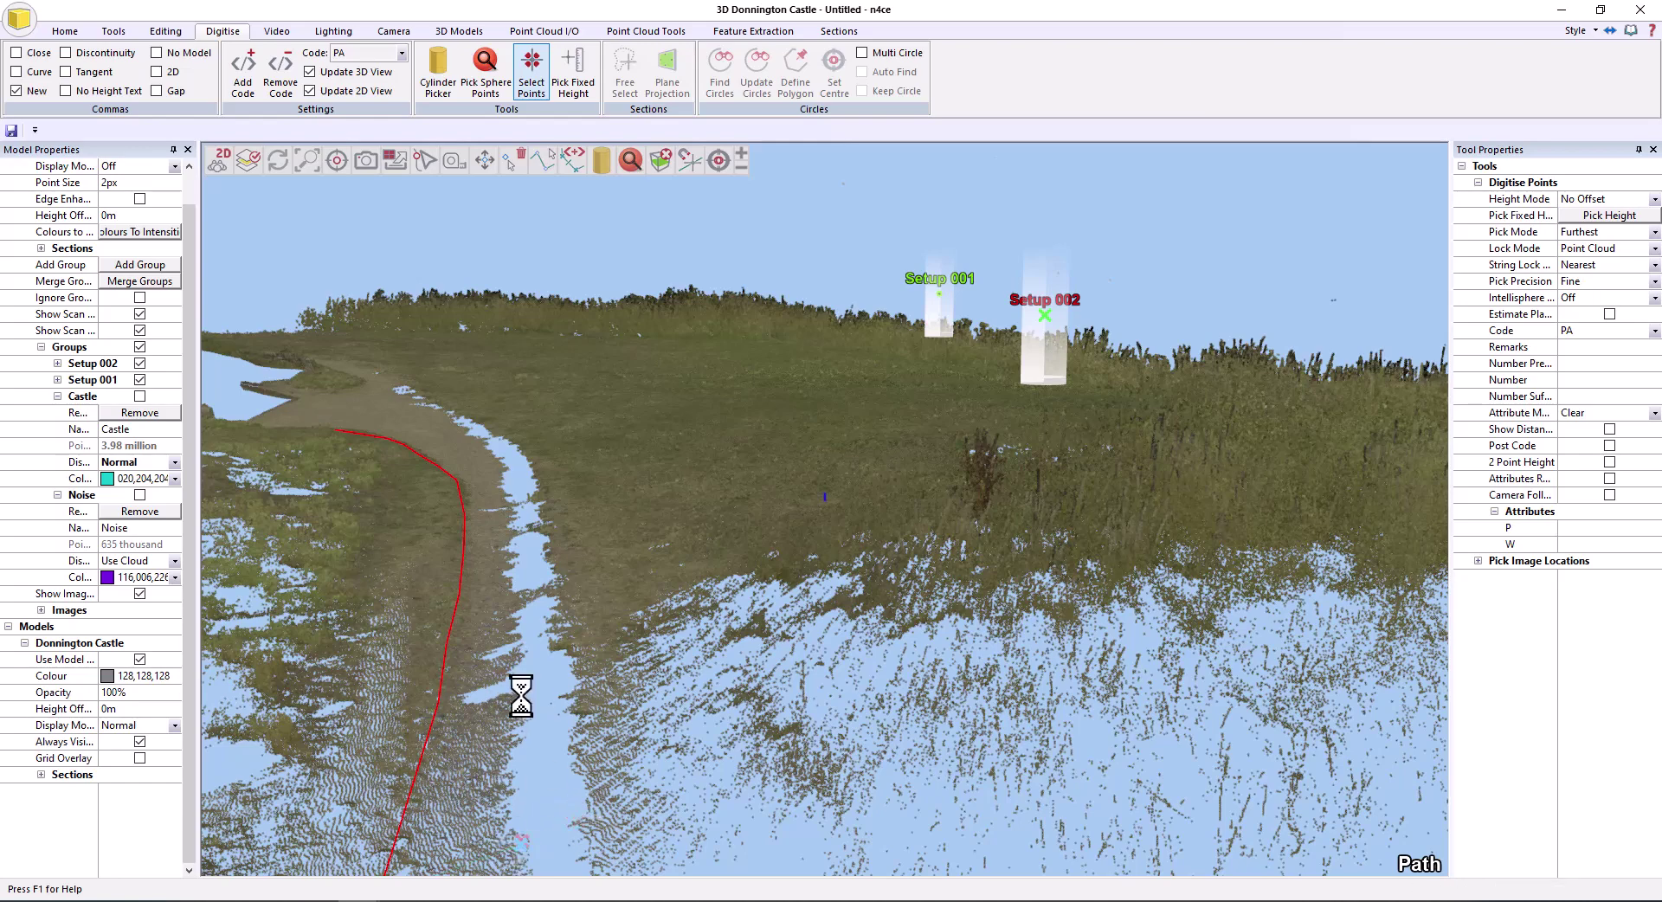
pyautogui.click(523, 614)
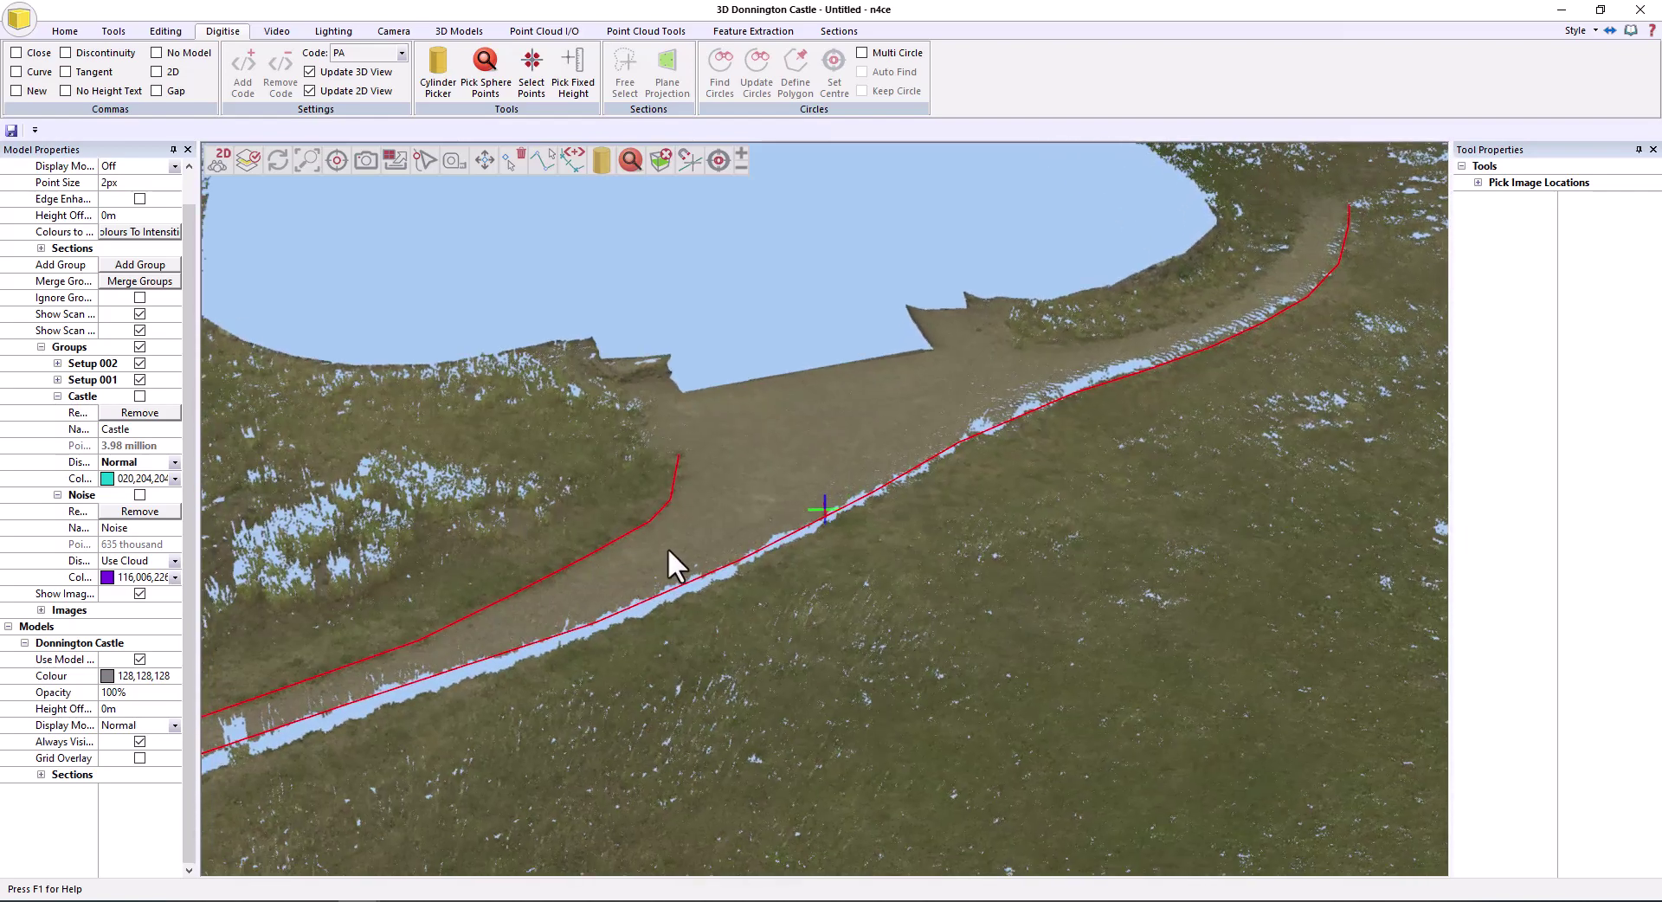
# Enter the photographic view of Setup 002 and turn it towards the front of the castle
pyautogui.scroll(-3, 703, 590)
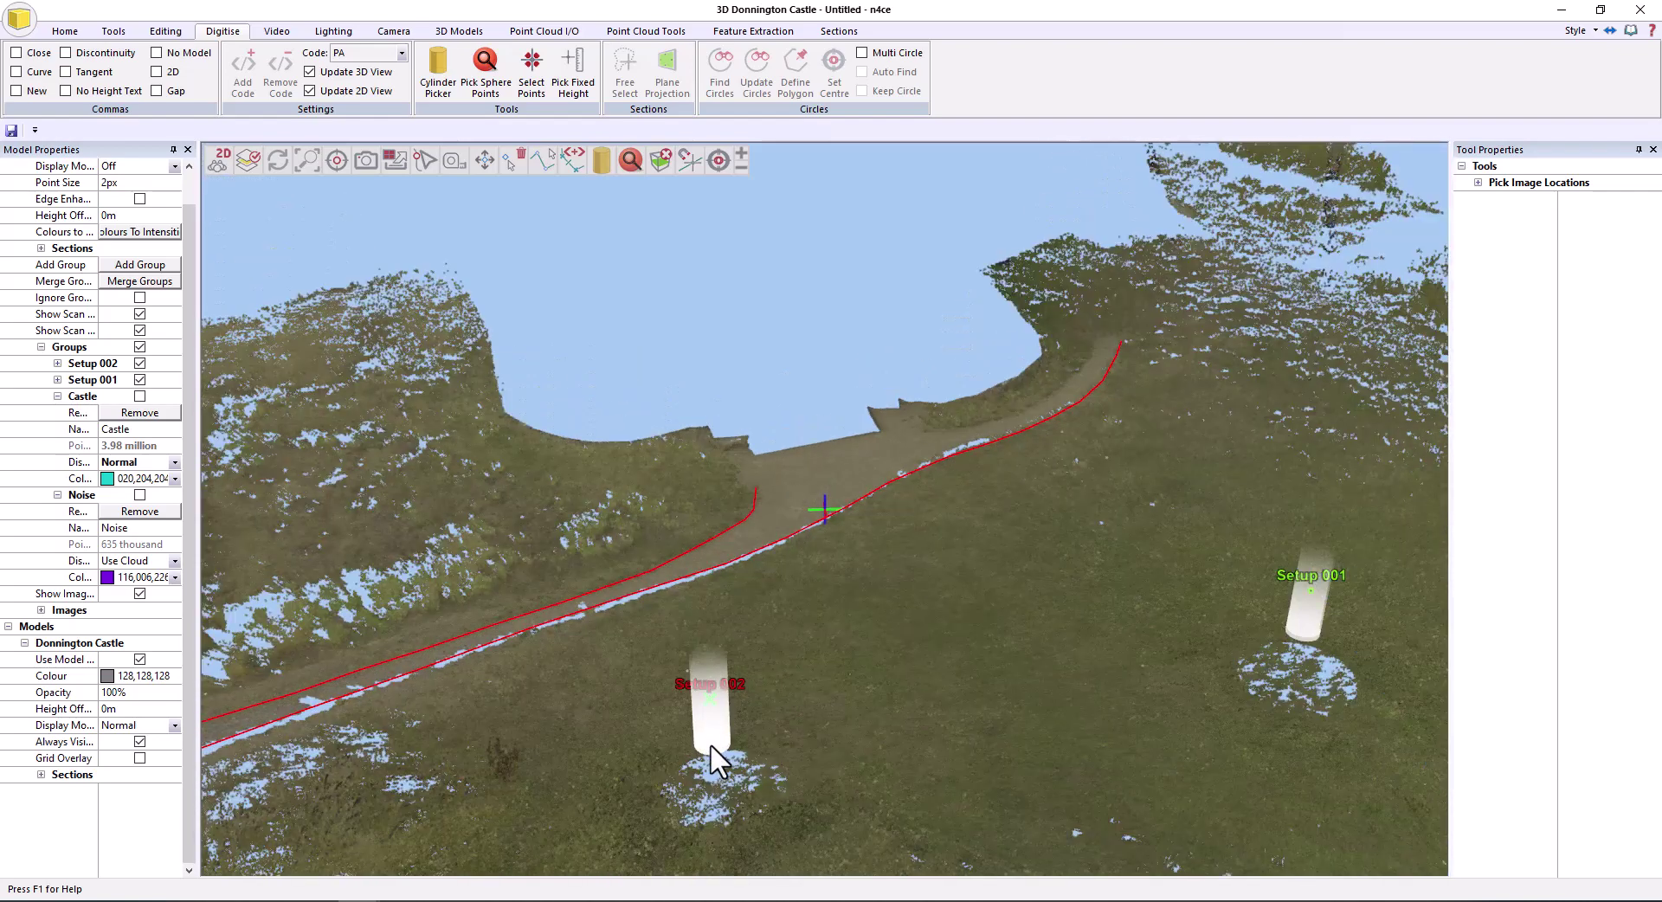
pyautogui.click(710, 743)
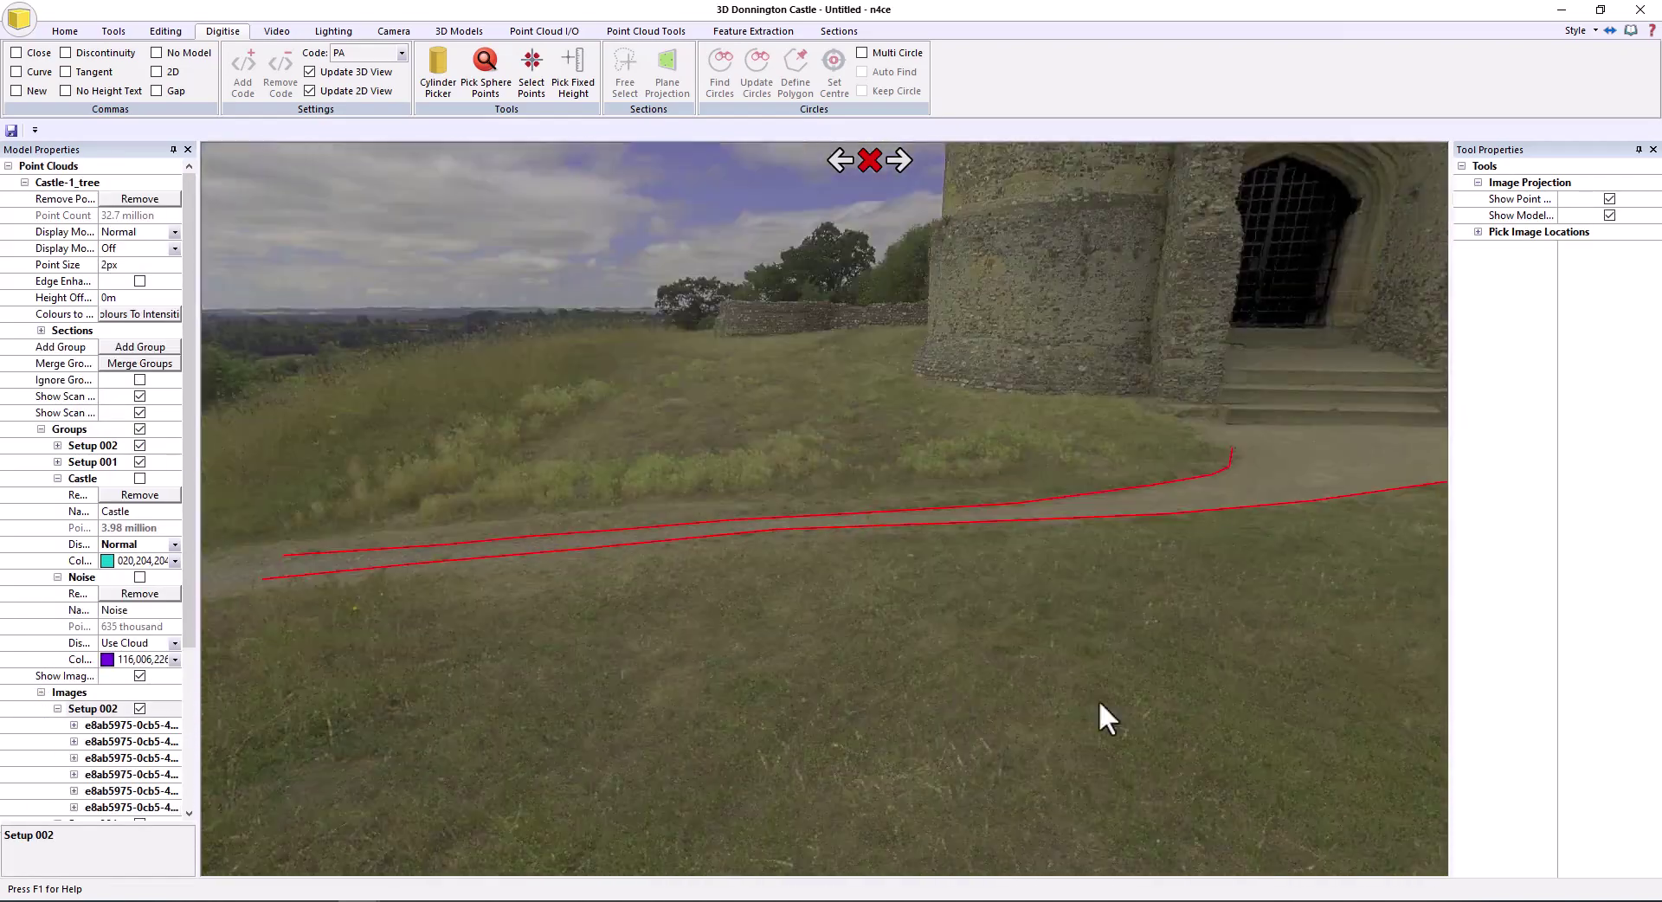
pyautogui.moveTo(1099, 703); pyautogui.dragTo(749, 875)
pyautogui.moveTo(825, 478); pyautogui.dragTo(917, 541)
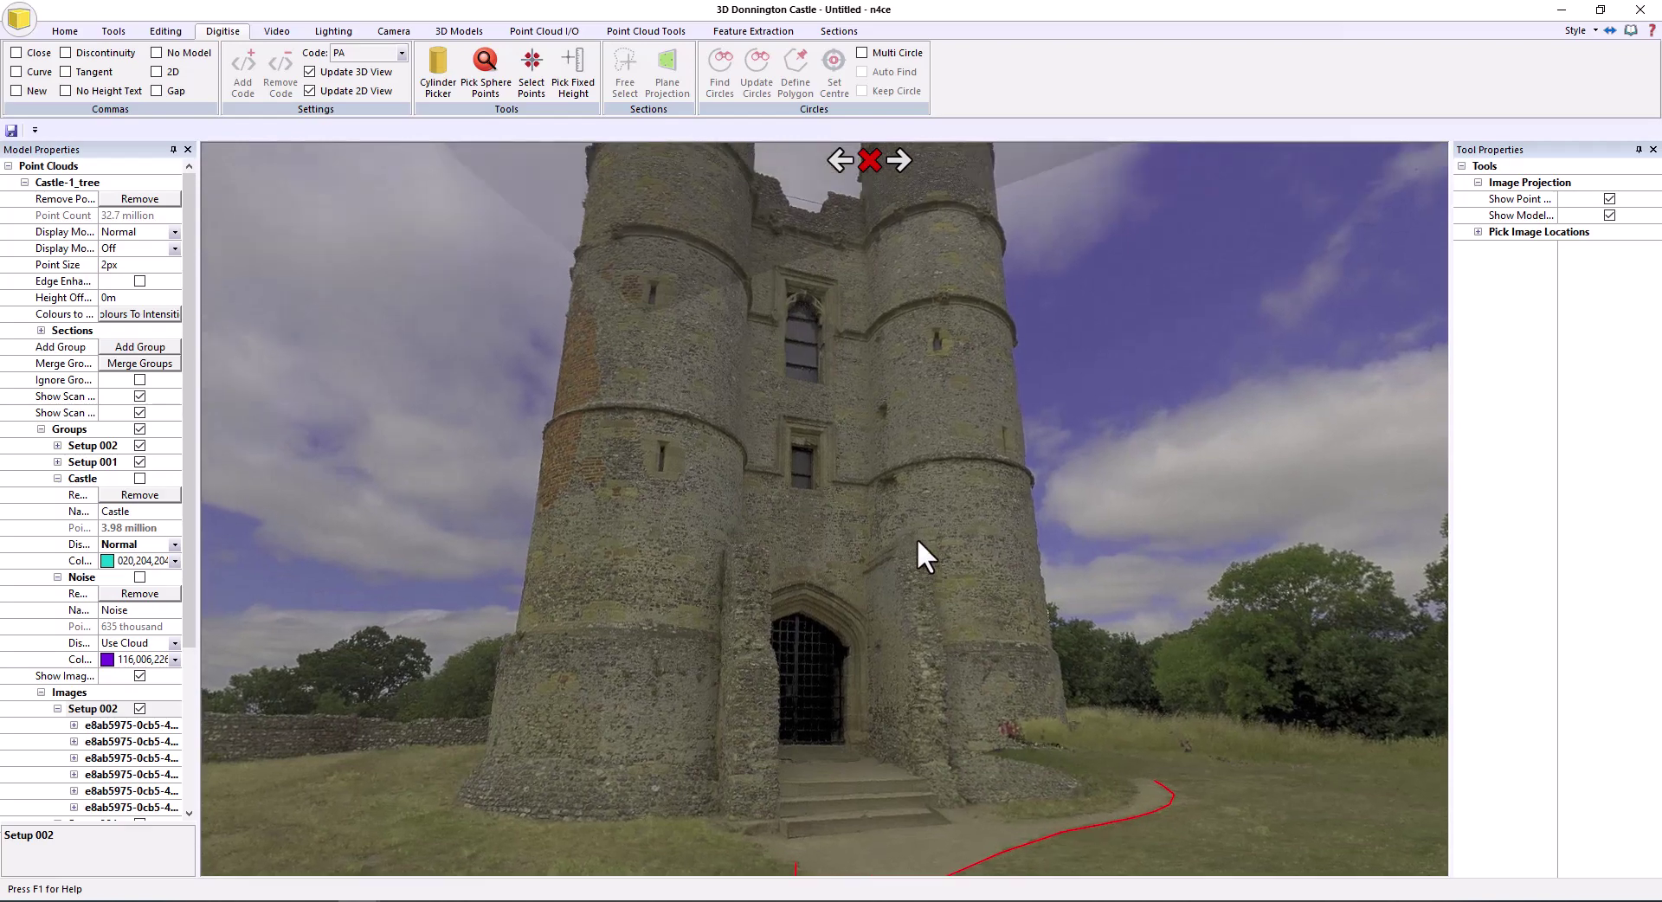
# Show the Castle group and have its point cloud overlaid on the photographic image
pyautogui.click(1609, 199)
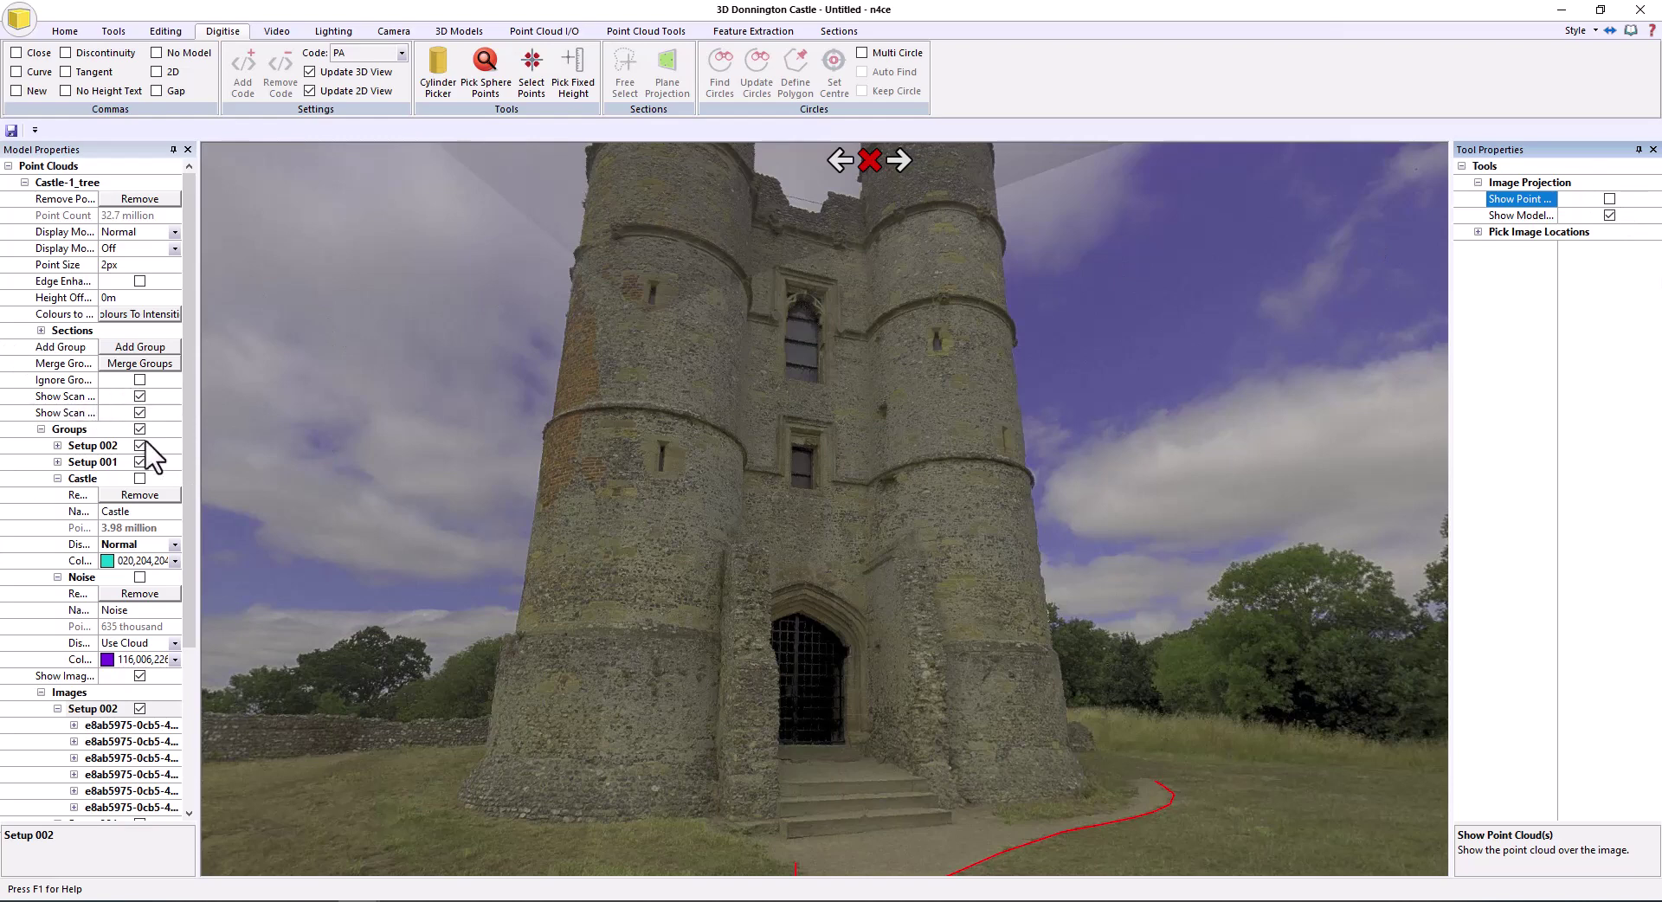
pyautogui.click(132, 481)
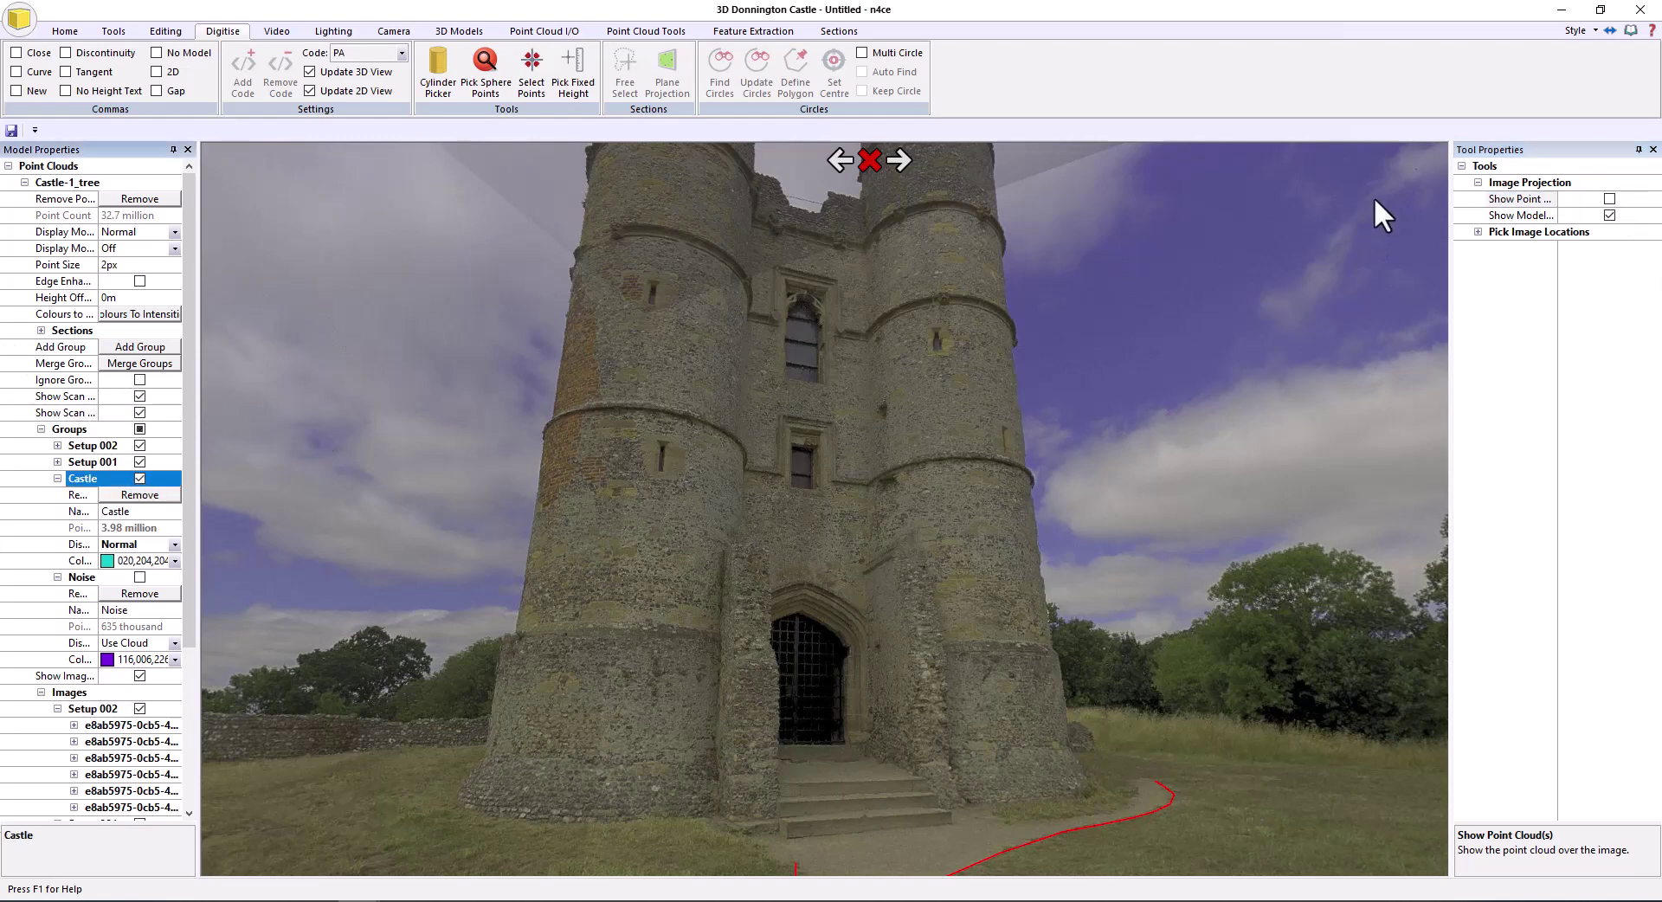
pyautogui.click(1609, 199)
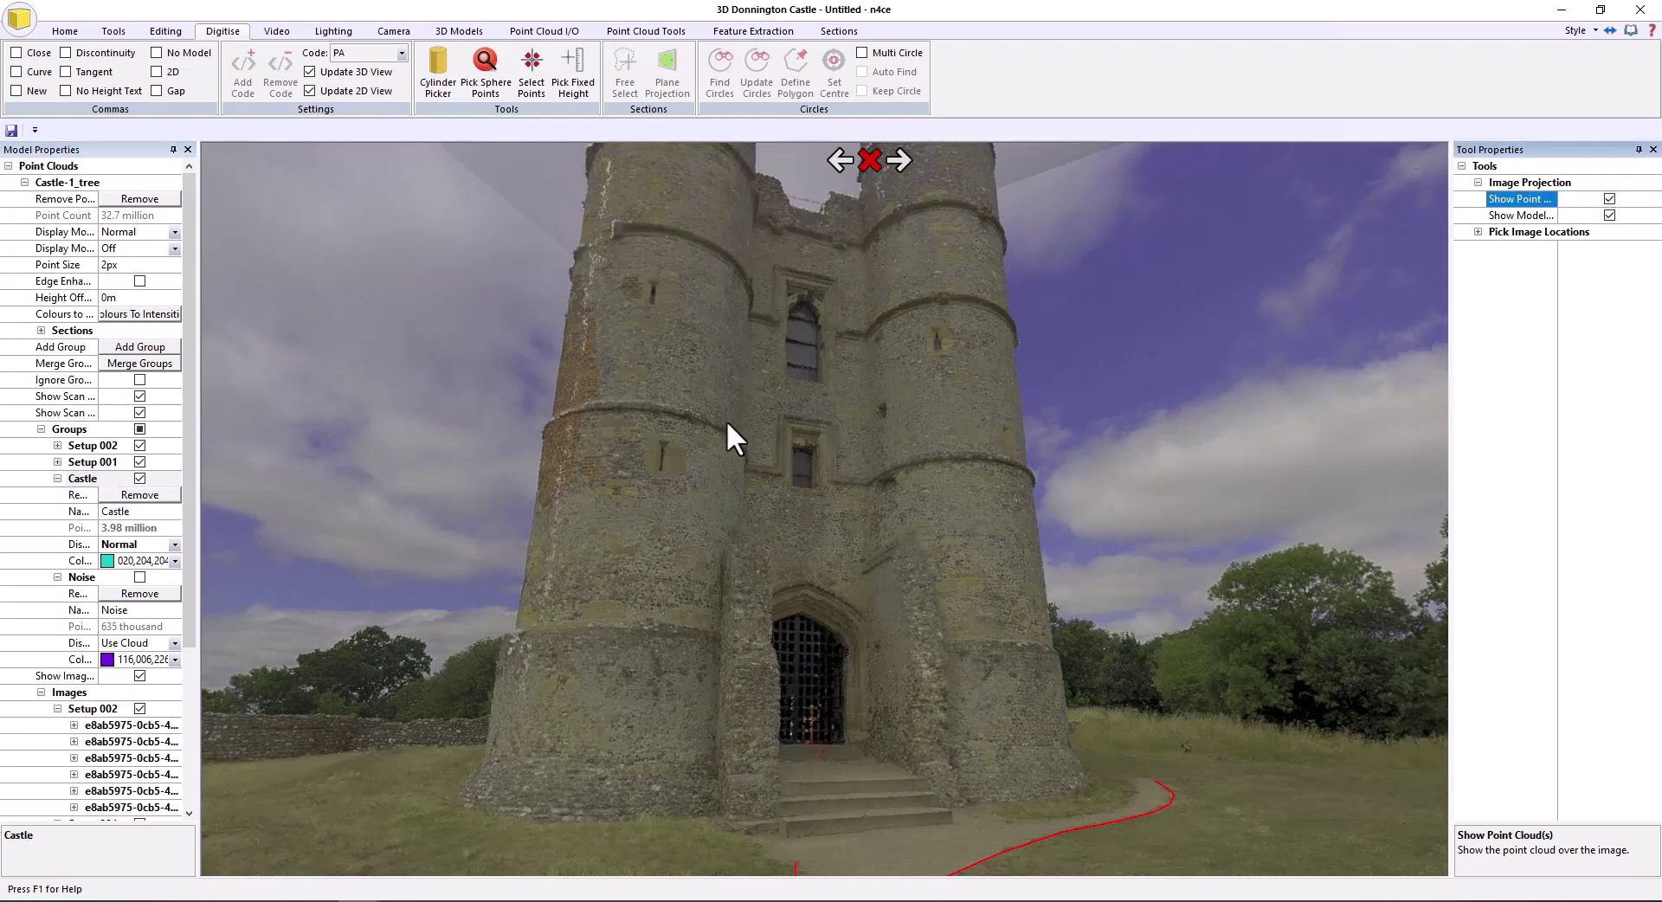
# Set the Castle group's display mode to Intensity and enable edge enhancement for the point cloud
pyautogui.click(176, 544)
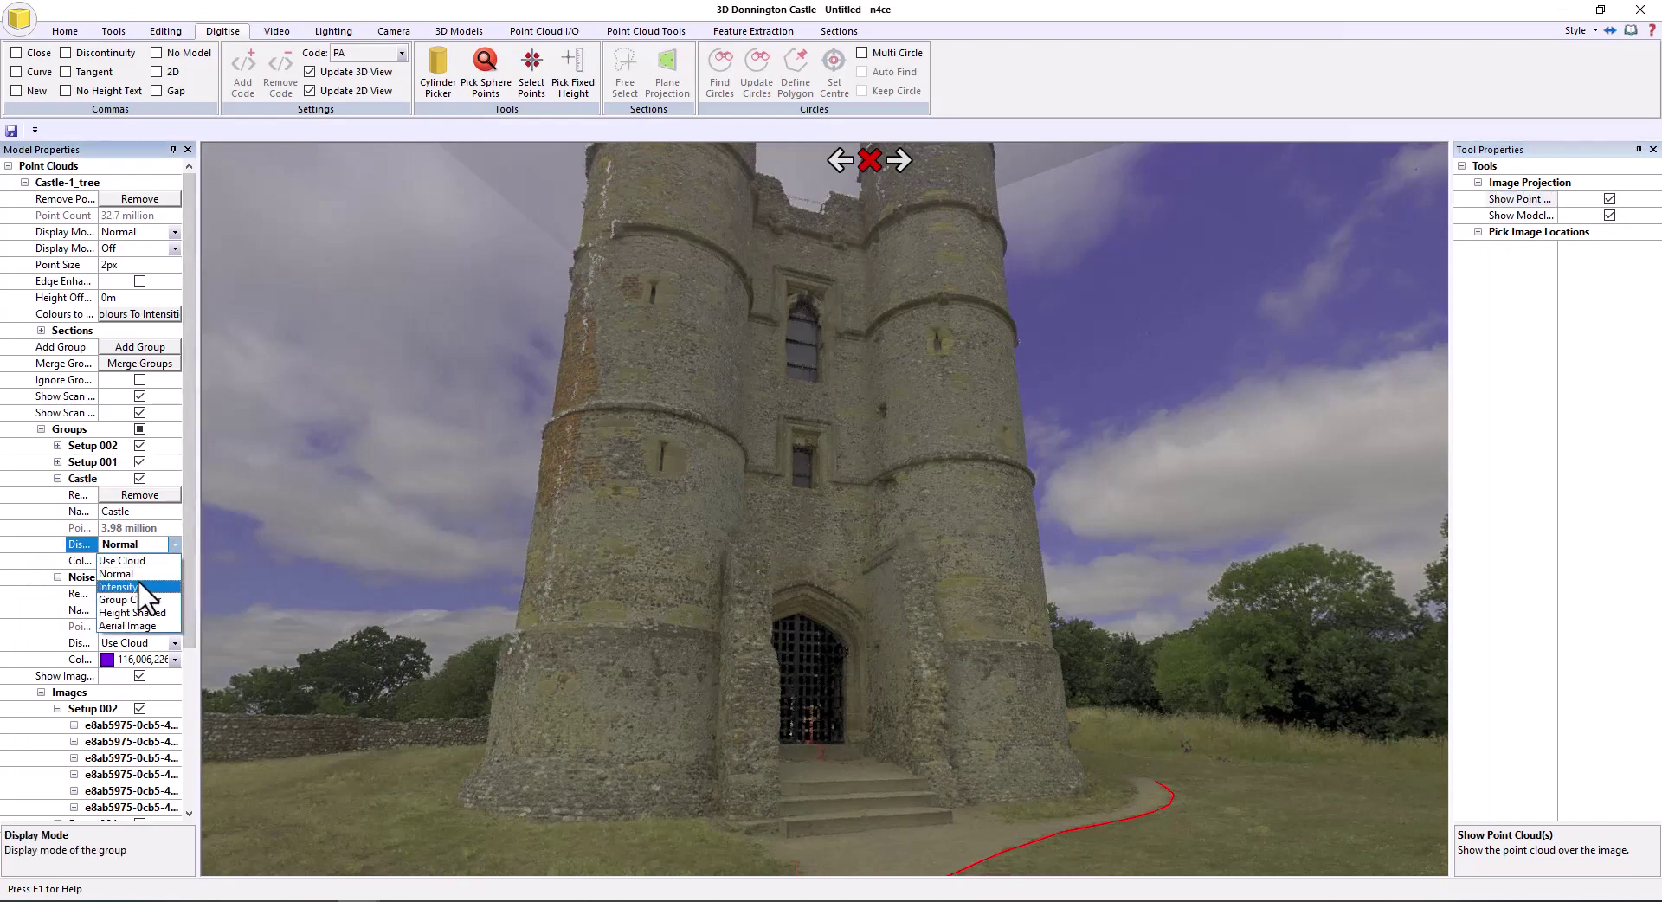
pyautogui.click(143, 595)
pyautogui.moveTo(1245, 500); pyautogui.dragTo(1133, 649)
pyautogui.click(139, 282)
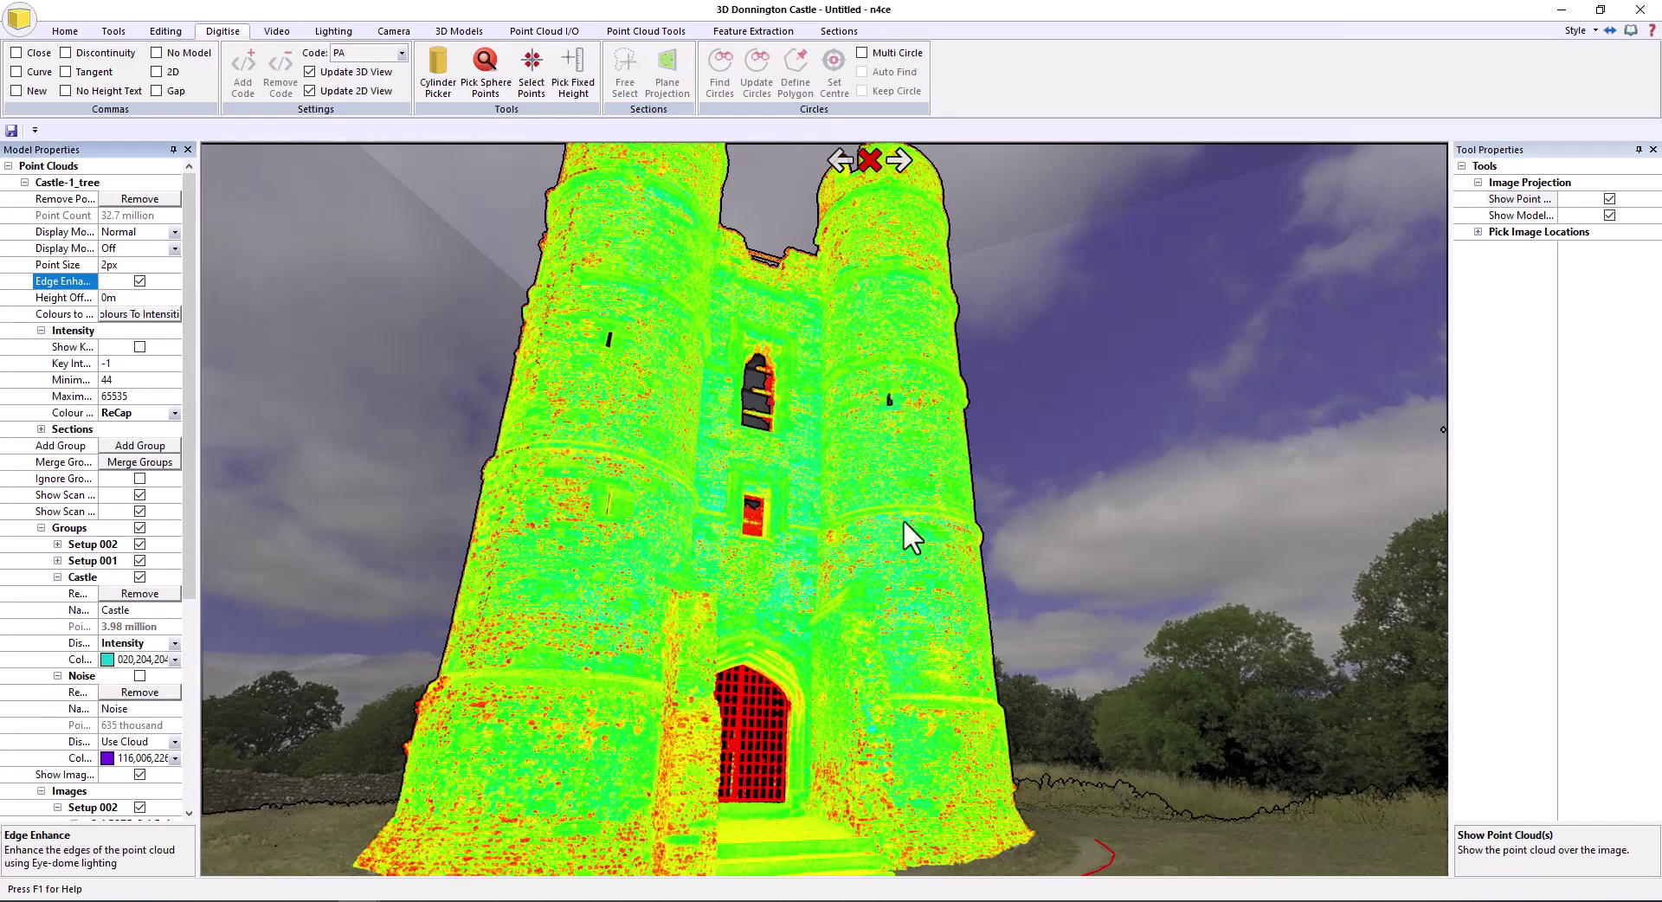
# Examine the intensity-shaded castle front, its windows and its gateway against the surrounding photographs
pyautogui.moveTo(957, 497); pyautogui.dragTo(829, 448)
pyautogui.scroll(-3, 823, 463)
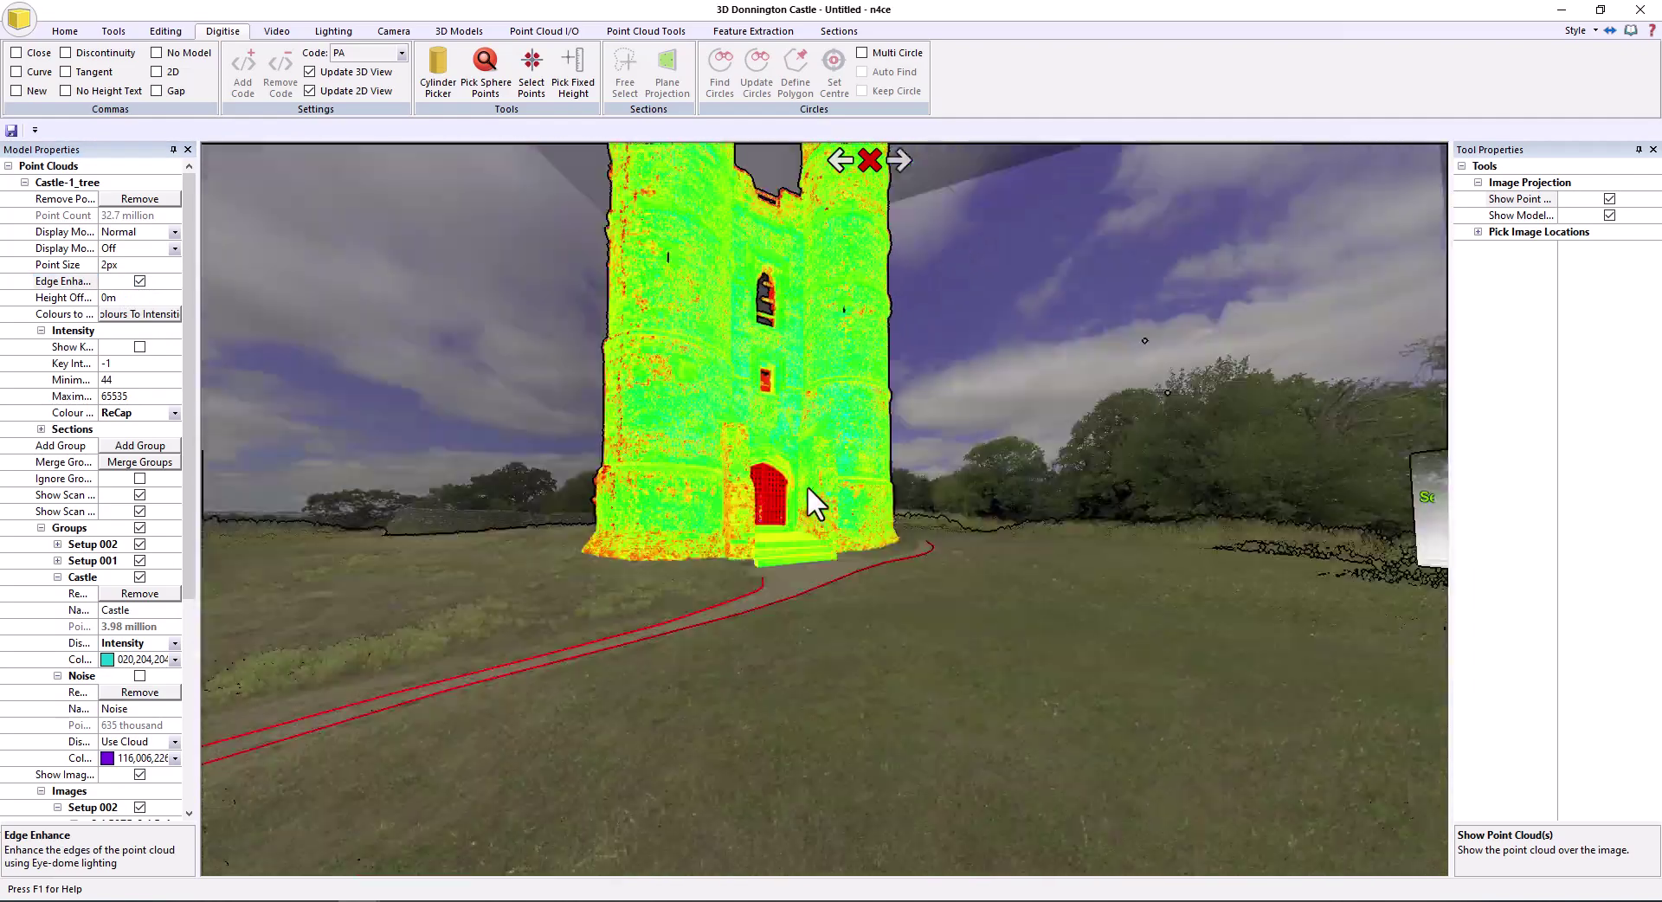
pyautogui.scroll(-4, 801, 474)
pyautogui.scroll(2, 746, 426)
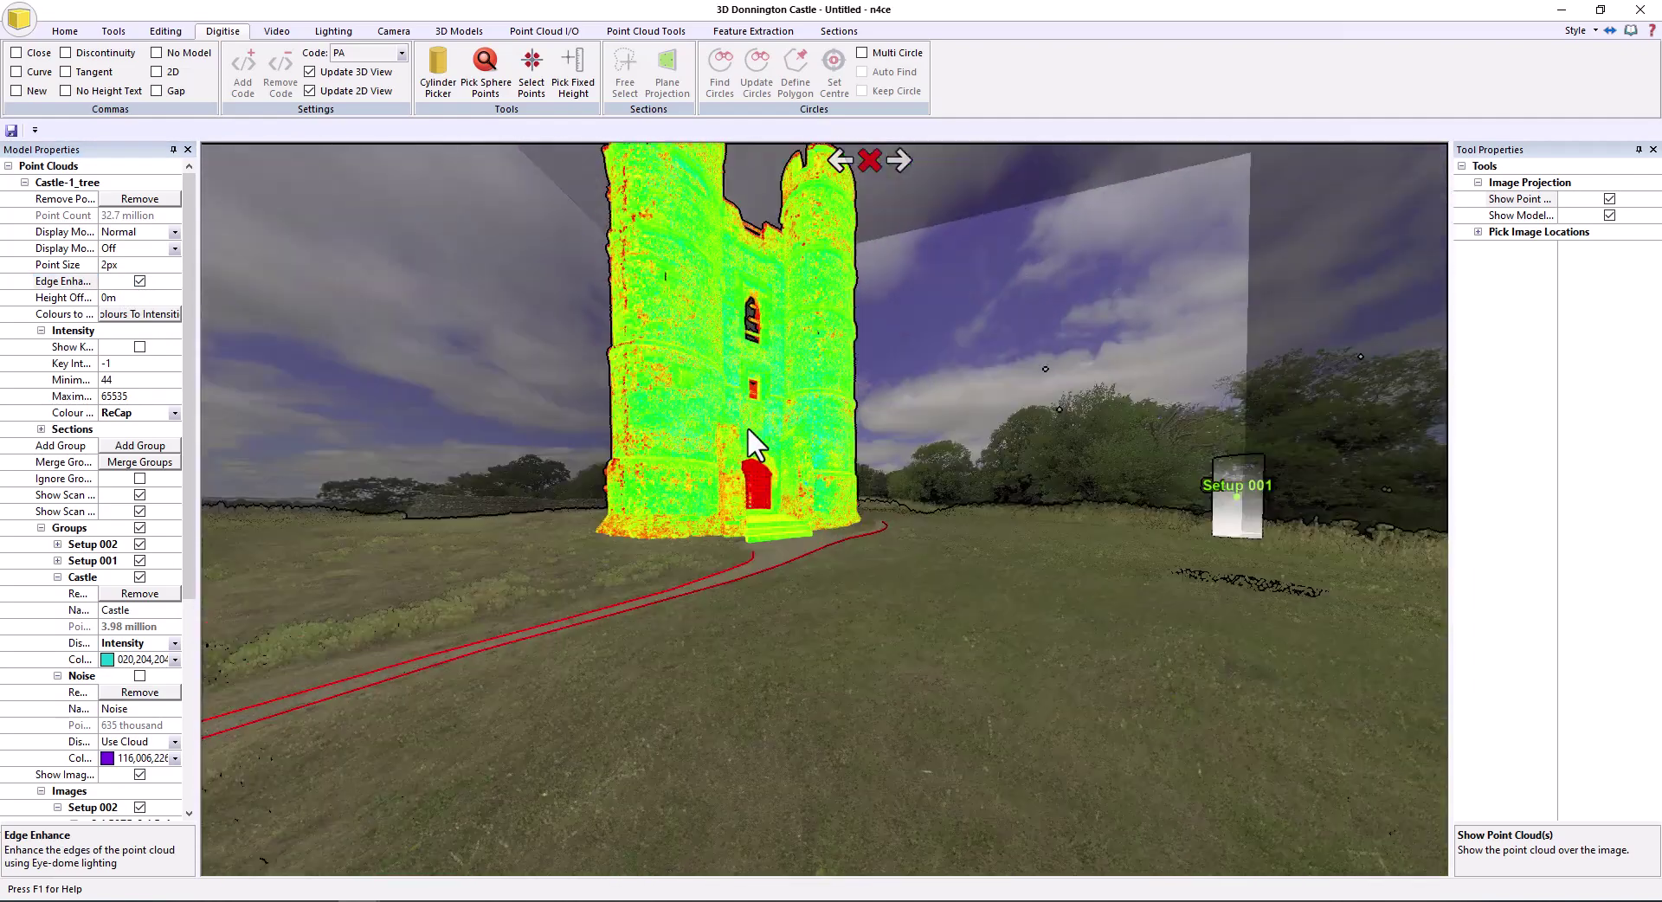
pyautogui.scroll(10, 746, 426)
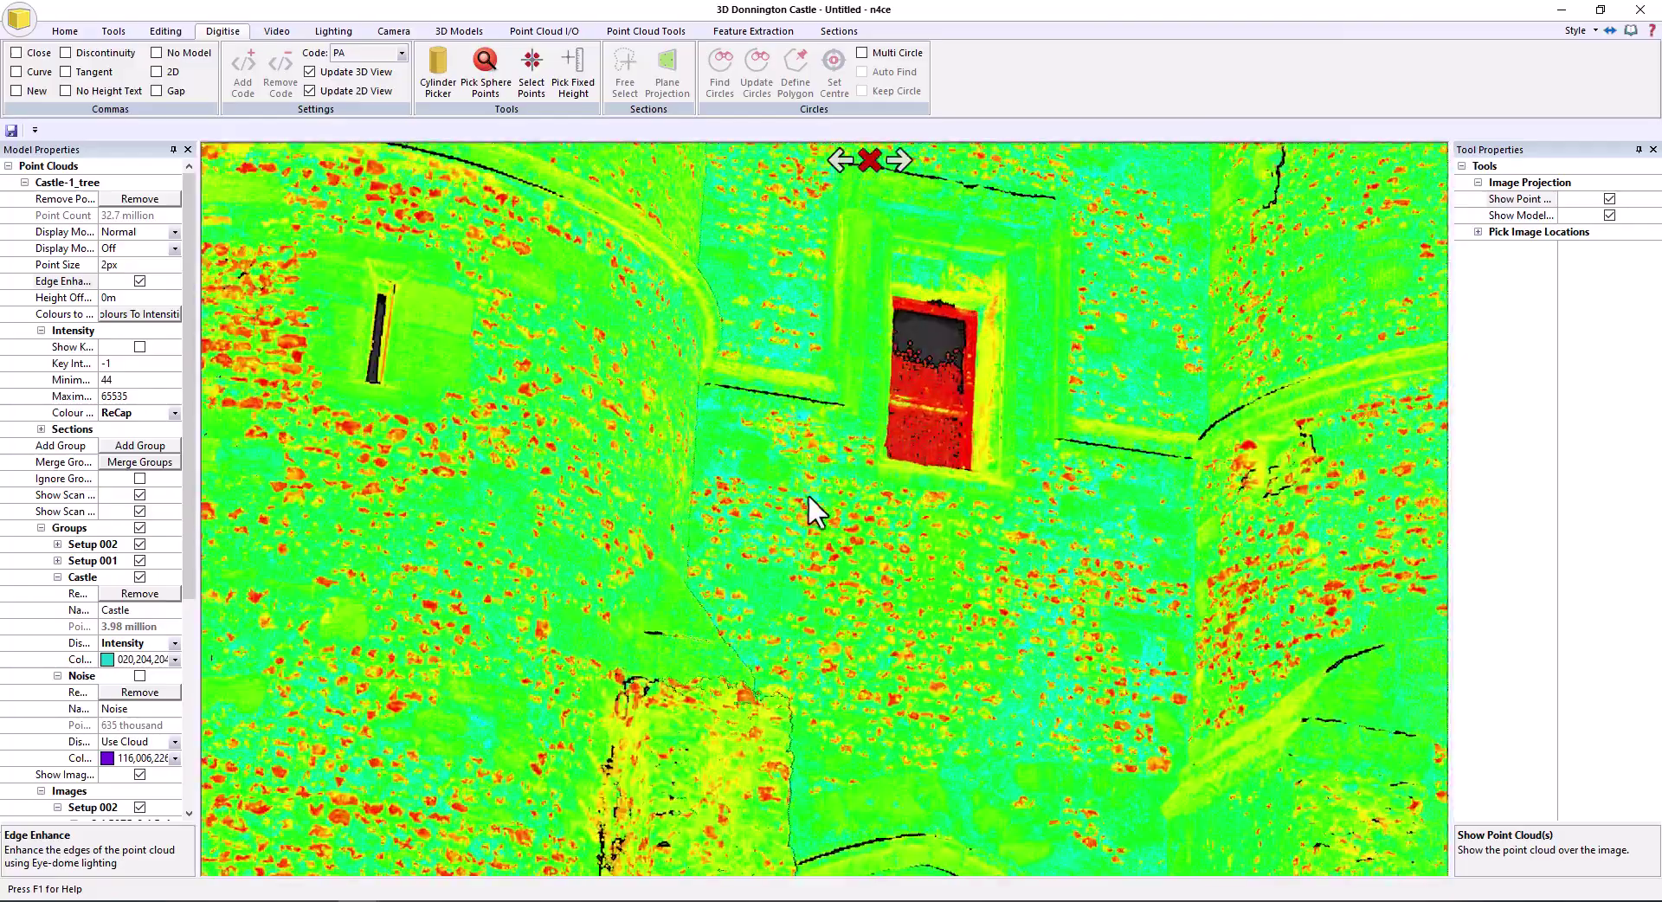
pyautogui.click(807, 495)
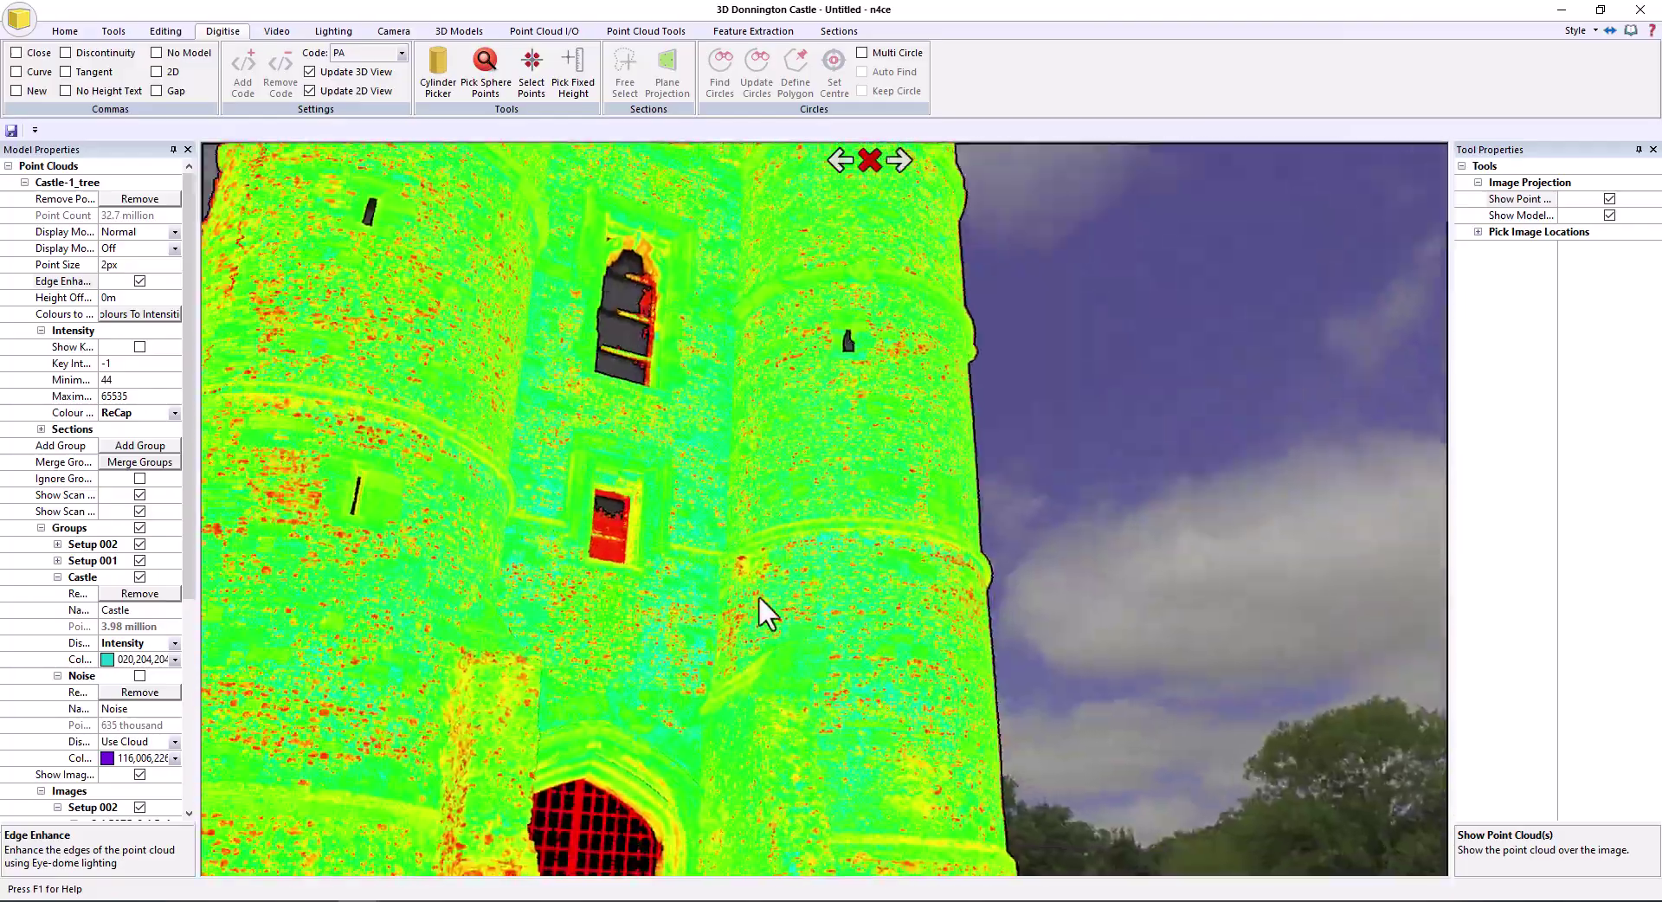
pyautogui.scroll(-2, 777, 595)
pyautogui.scroll(2, 699, 594)
pyautogui.scroll(-2, 703, 594)
pyautogui.moveTo(756, 561); pyautogui.dragTo(734, 579)
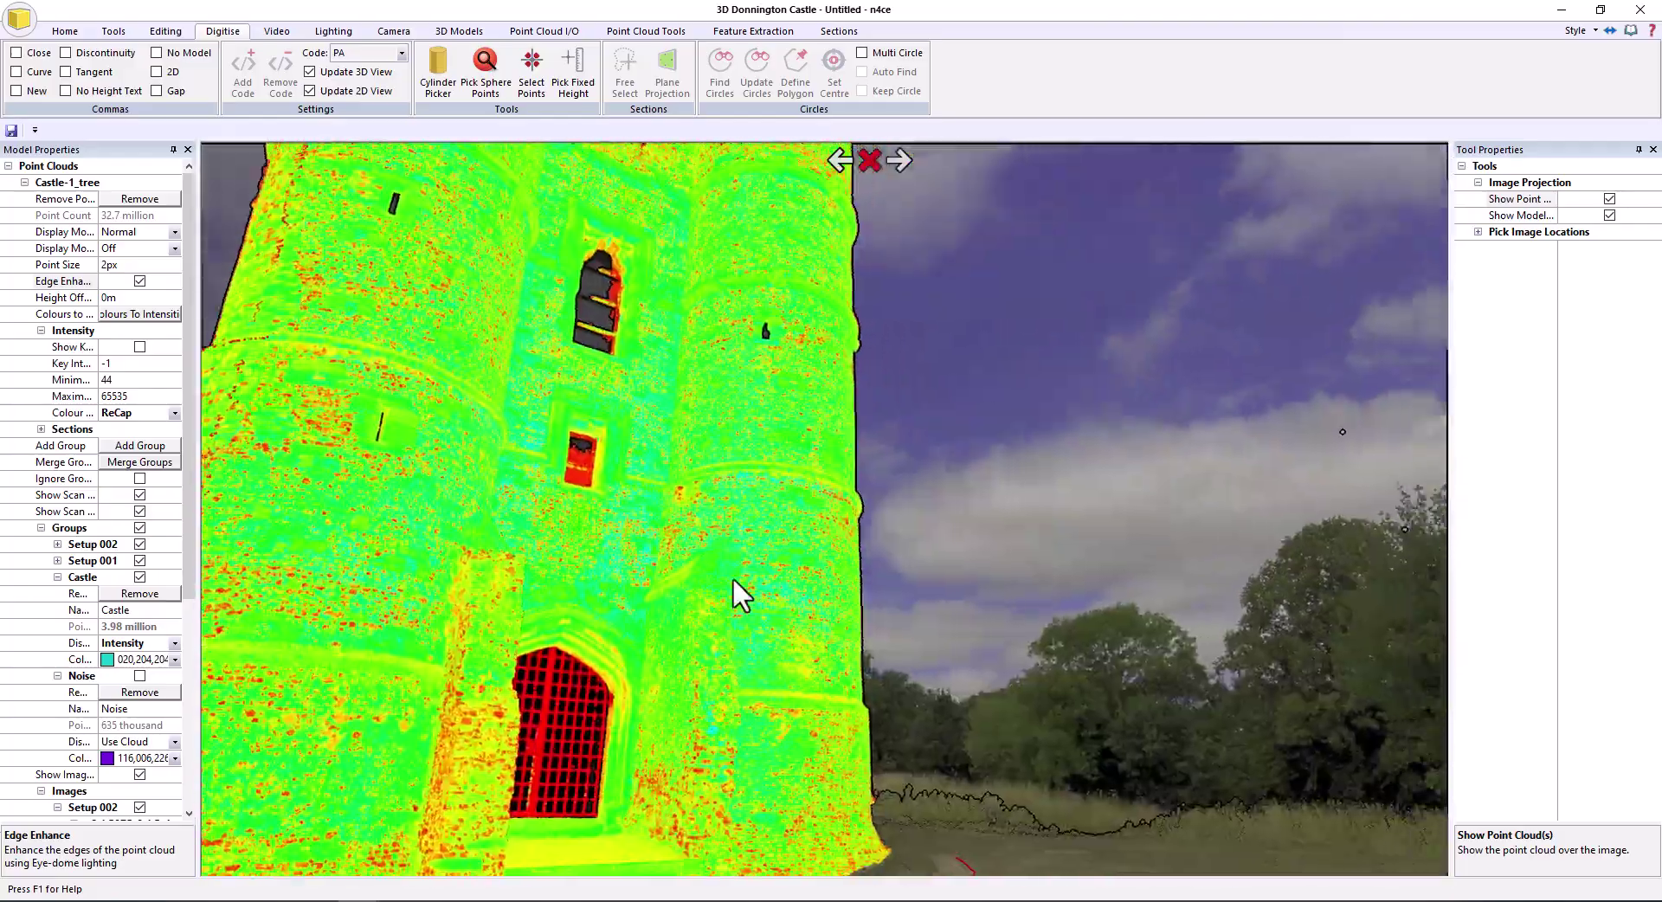
# Create a horizontal section through the castle along the Z axis at about 20.3 m
pyautogui.click(114, 31)
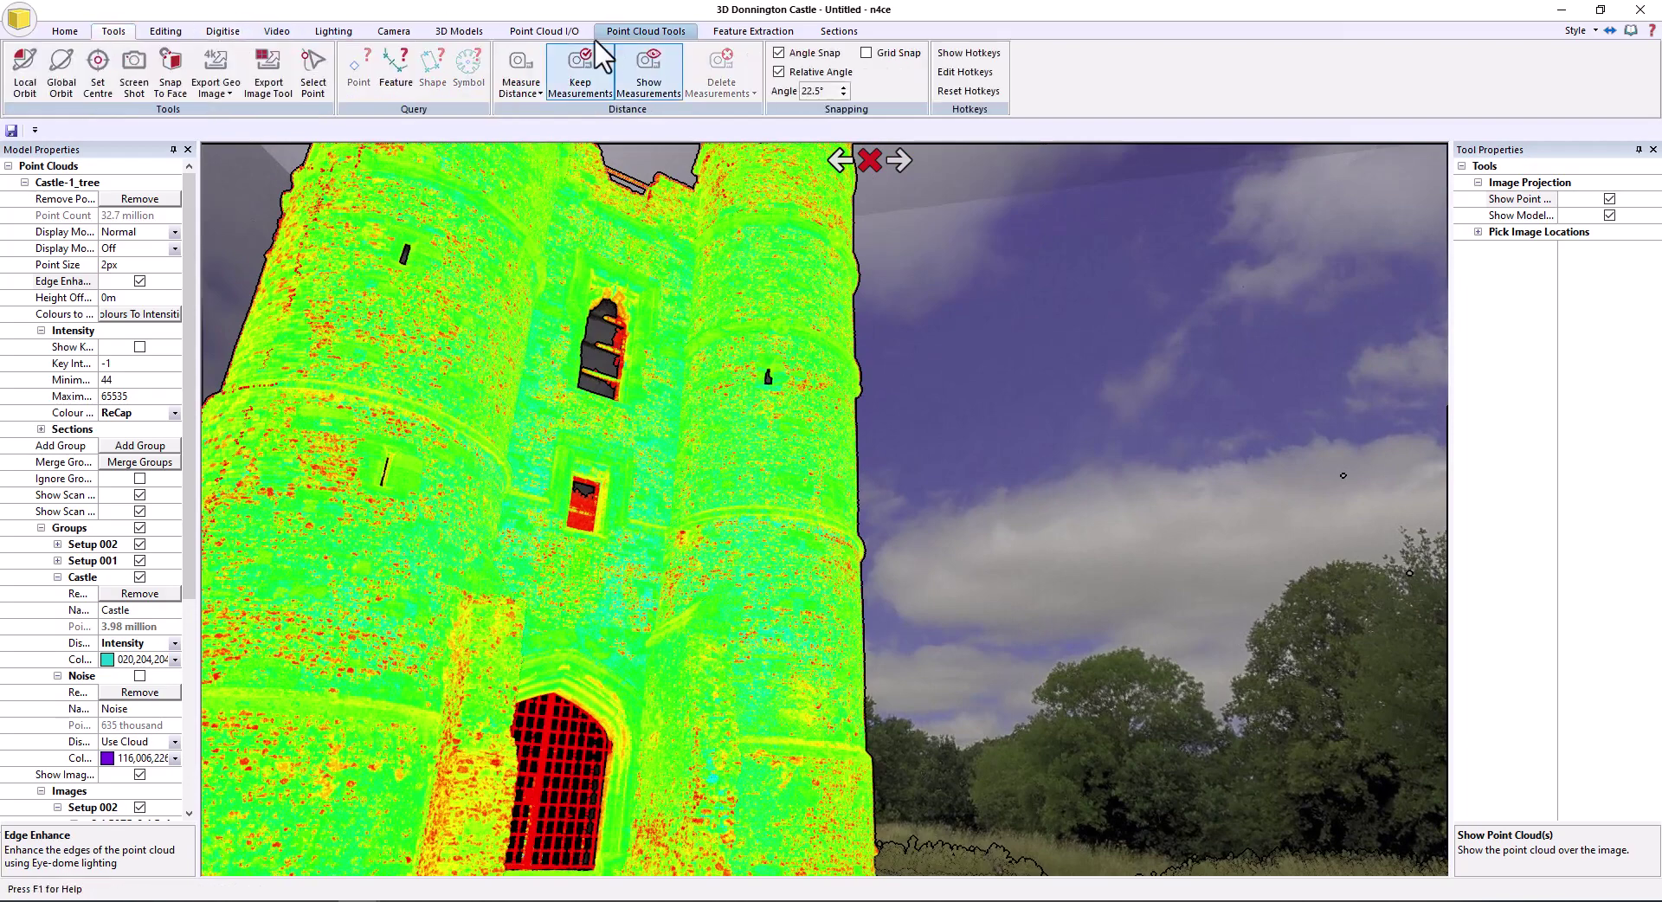
pyautogui.click(839, 31)
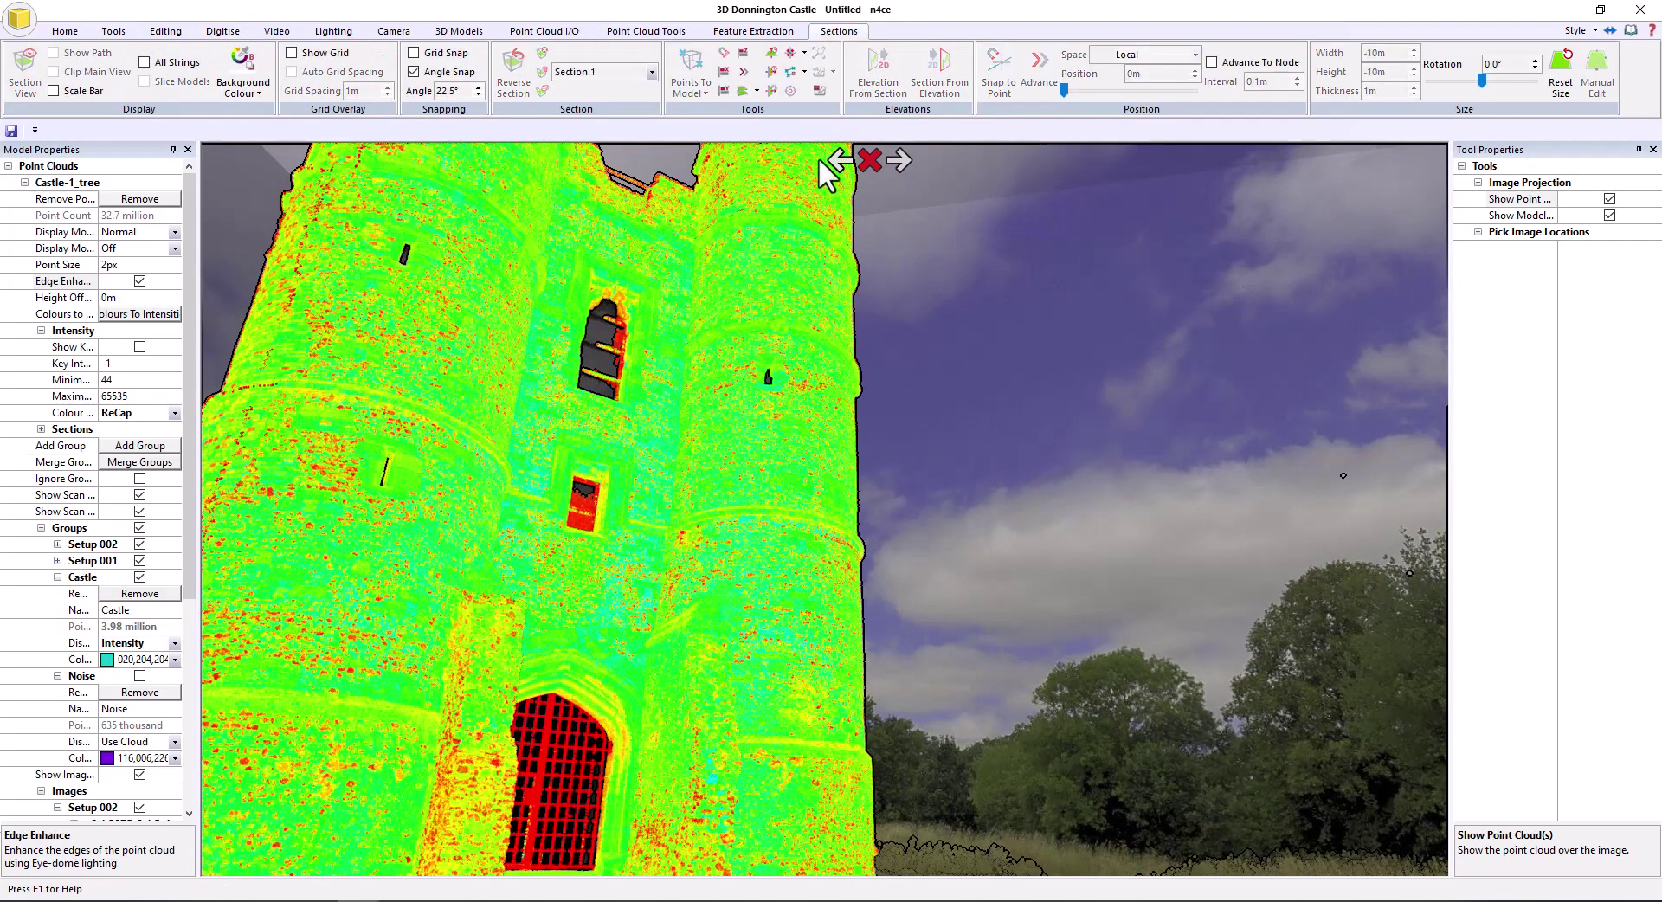
pyautogui.click(742, 53)
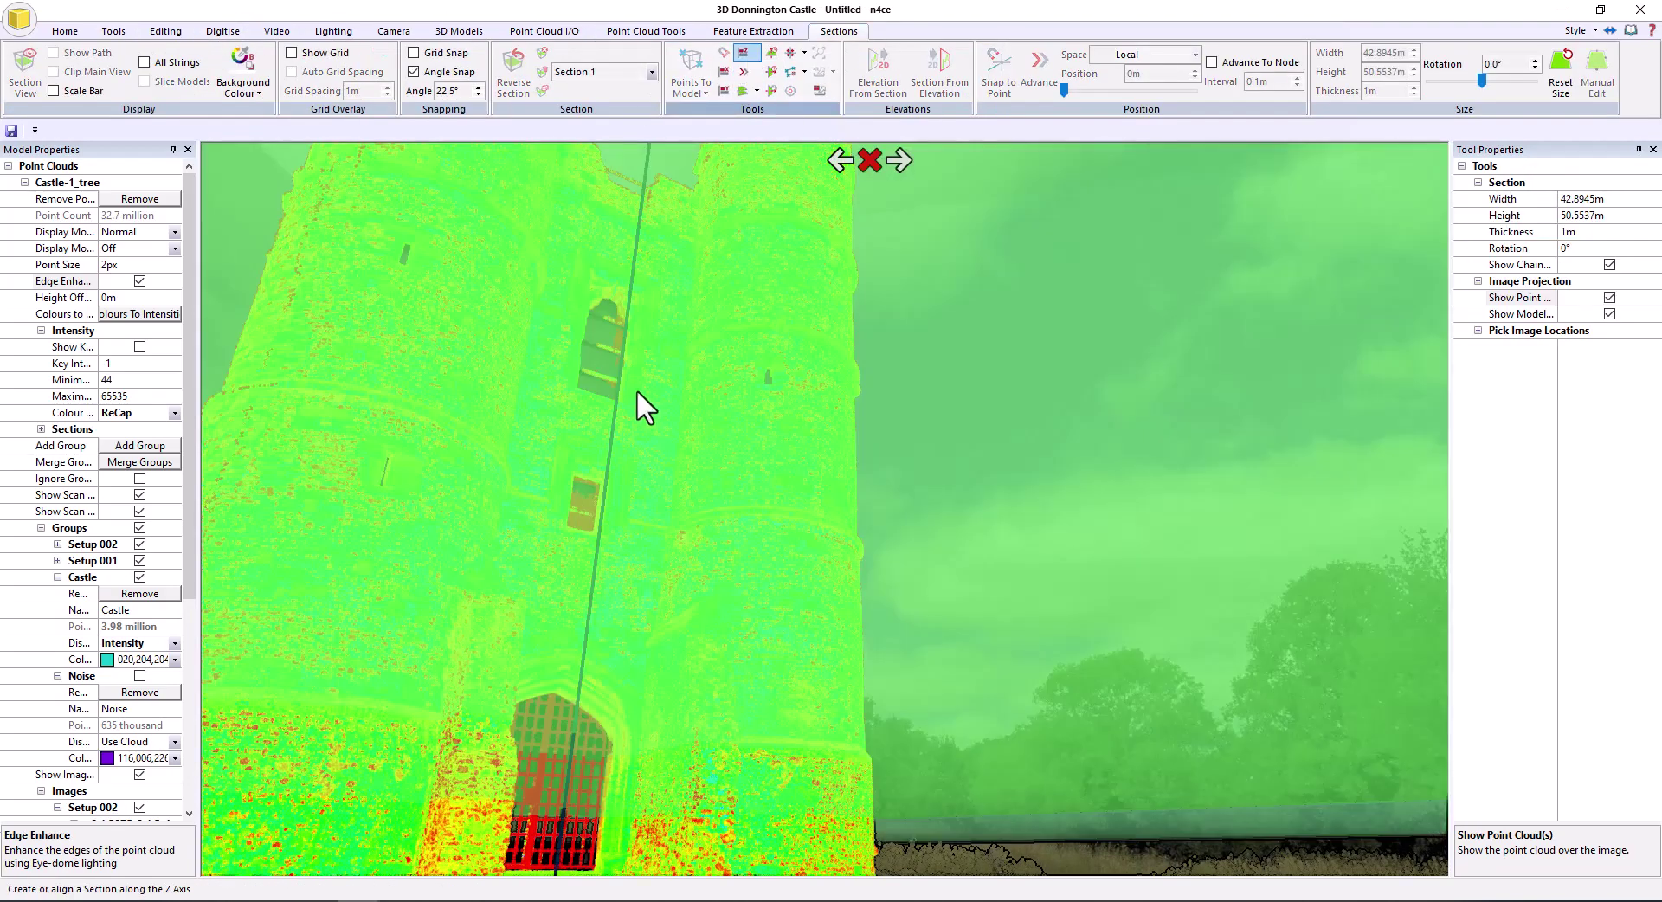
pyautogui.click(636, 388)
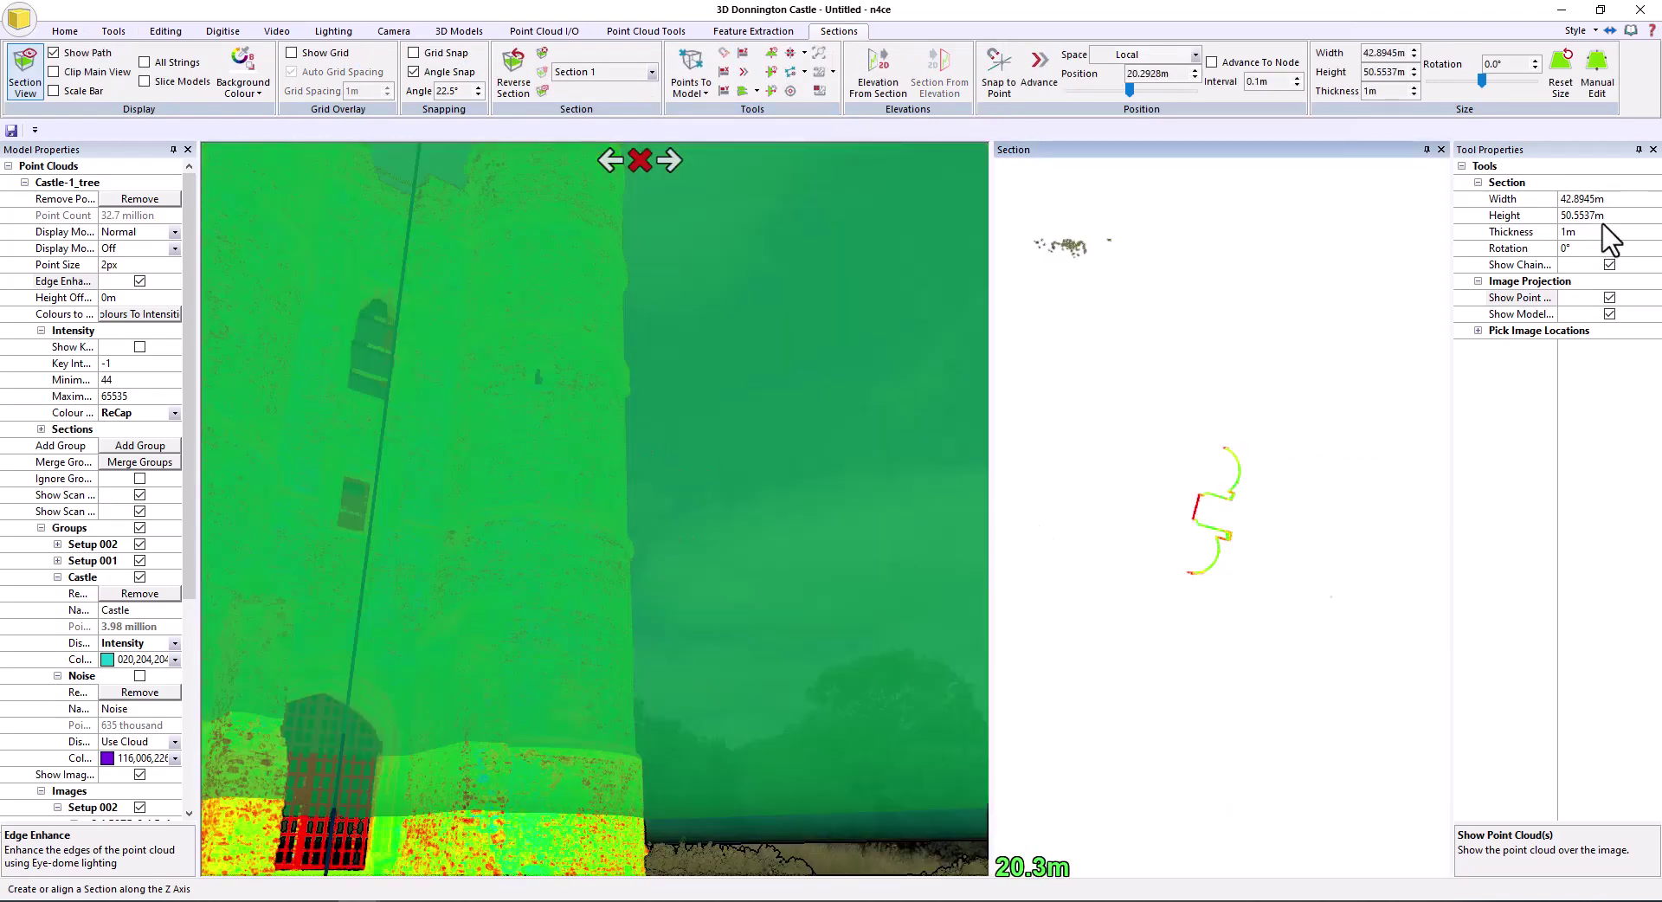
# Set the section's width and height to 10 m and its thickness to 0.1 m, and move it to position 13.7 m
pyautogui.click(1597, 198)
pyautogui.write('10')
pyautogui.click(1486, 216)
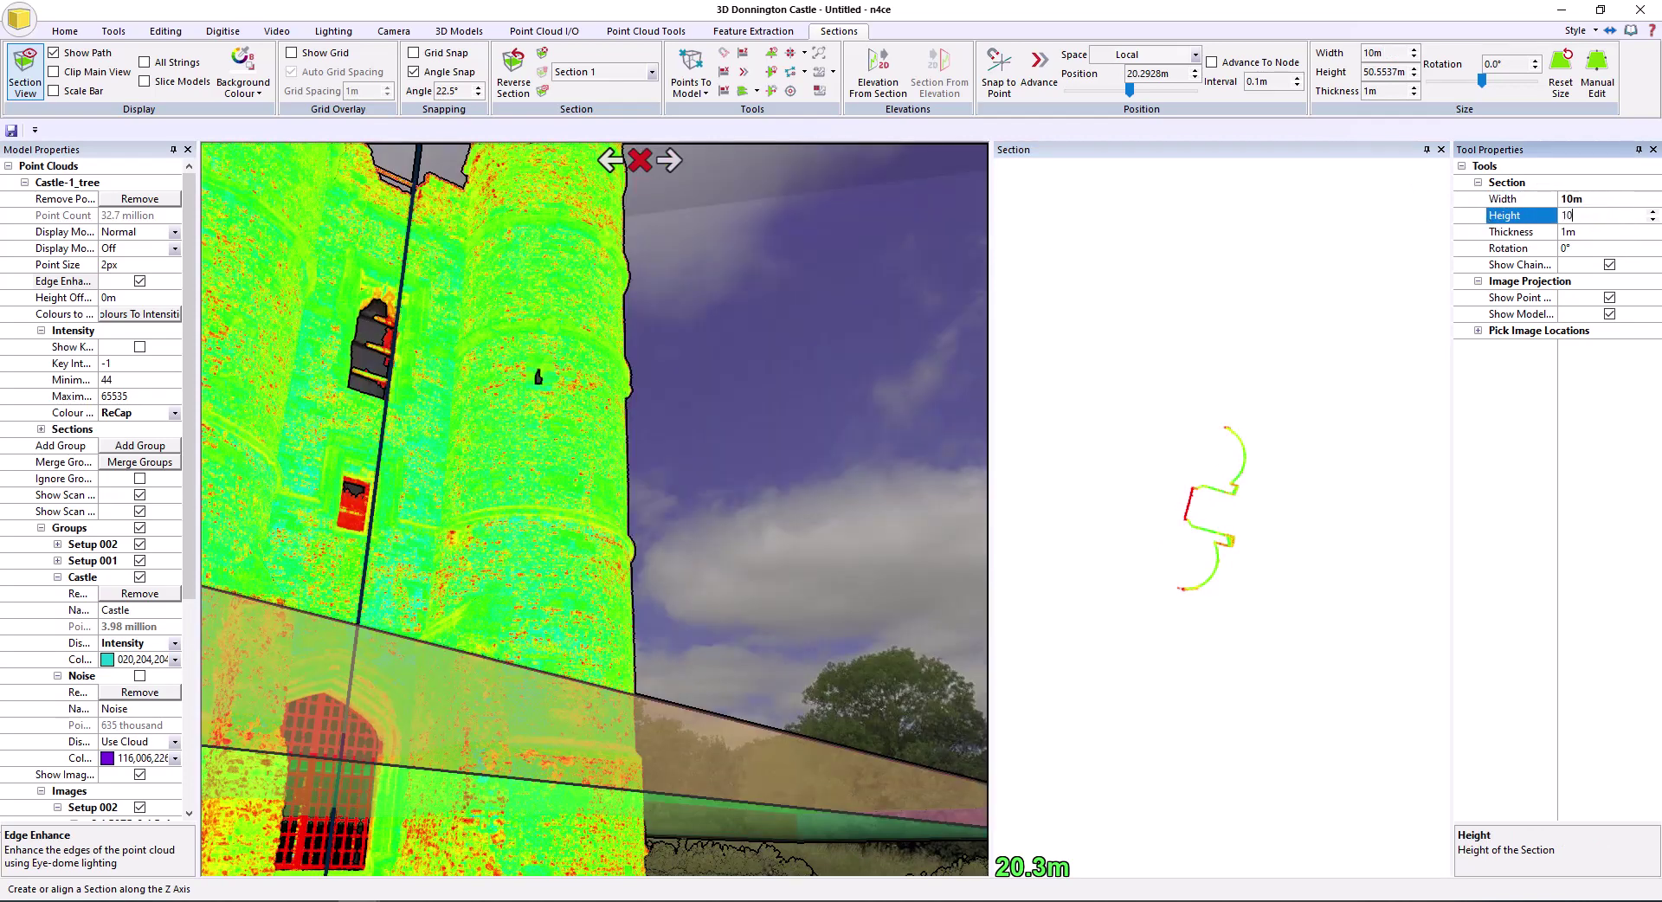
pyautogui.write('10')
pyautogui.press('Return')
pyautogui.click(1486, 234)
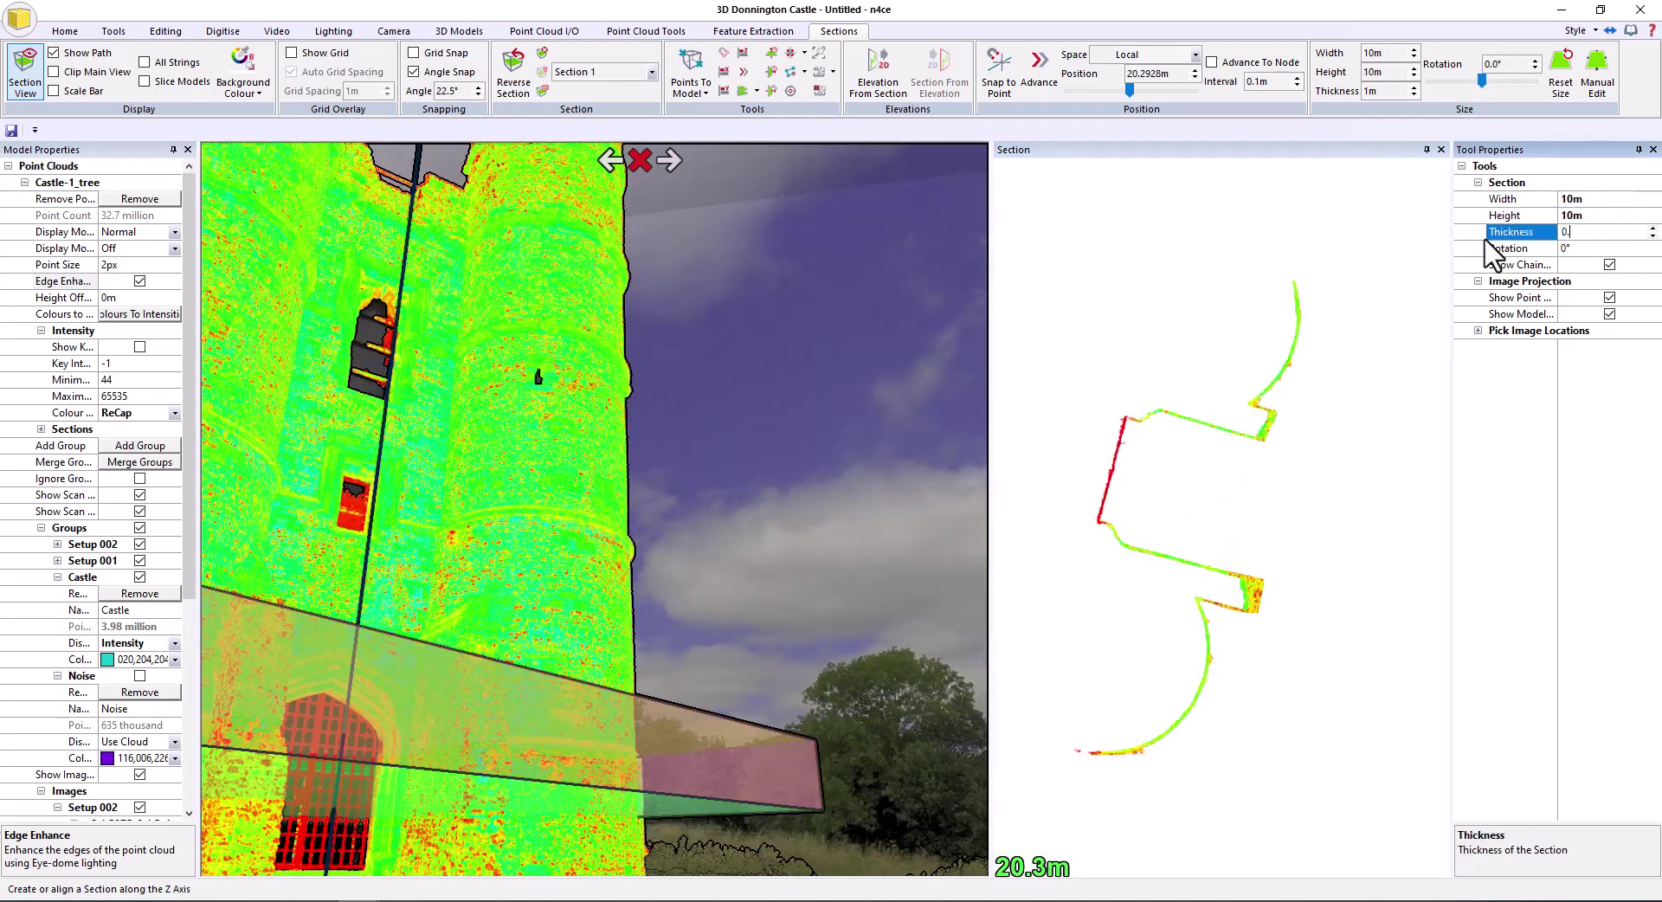
pyautogui.press('Return')
pyautogui.moveTo(738, 338); pyautogui.dragTo(694, 506)
pyautogui.moveTo(754, 812); pyautogui.dragTo(766, 341)
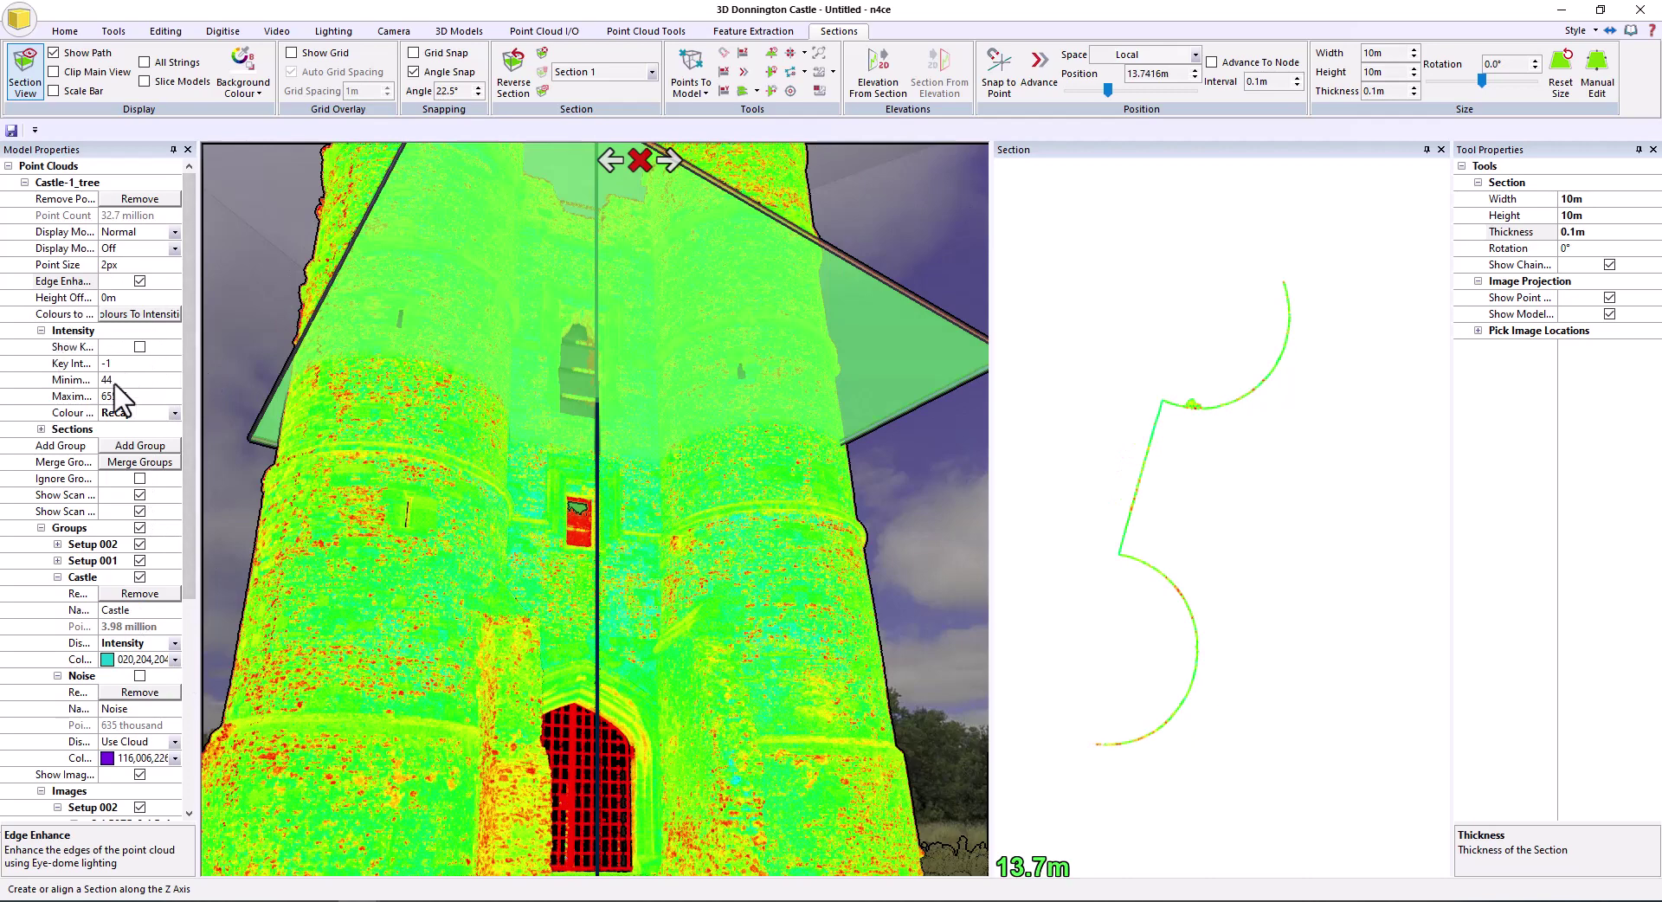
# Change the intensity colour scheme of the point cloud to Greyscale
pyautogui.click(174, 413)
pyautogui.click(130, 494)
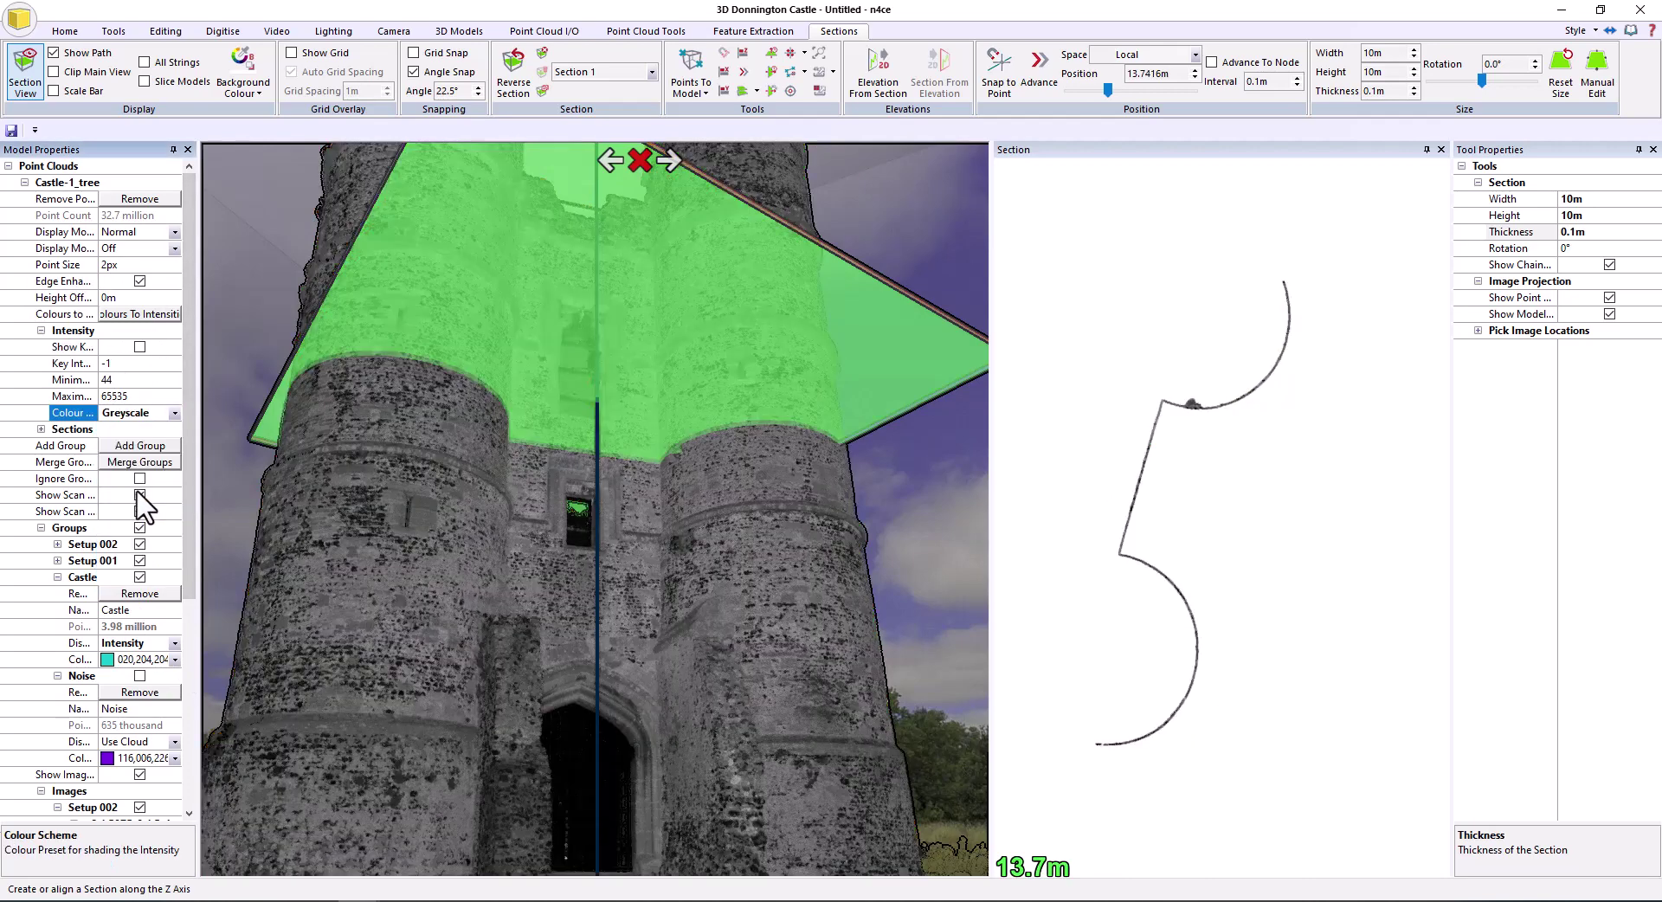
# Snap the horizontal section to a point on the castle tower's moulding, at about 15.6 m
pyautogui.click(1004, 80)
pyautogui.scroll(5, 845, 519)
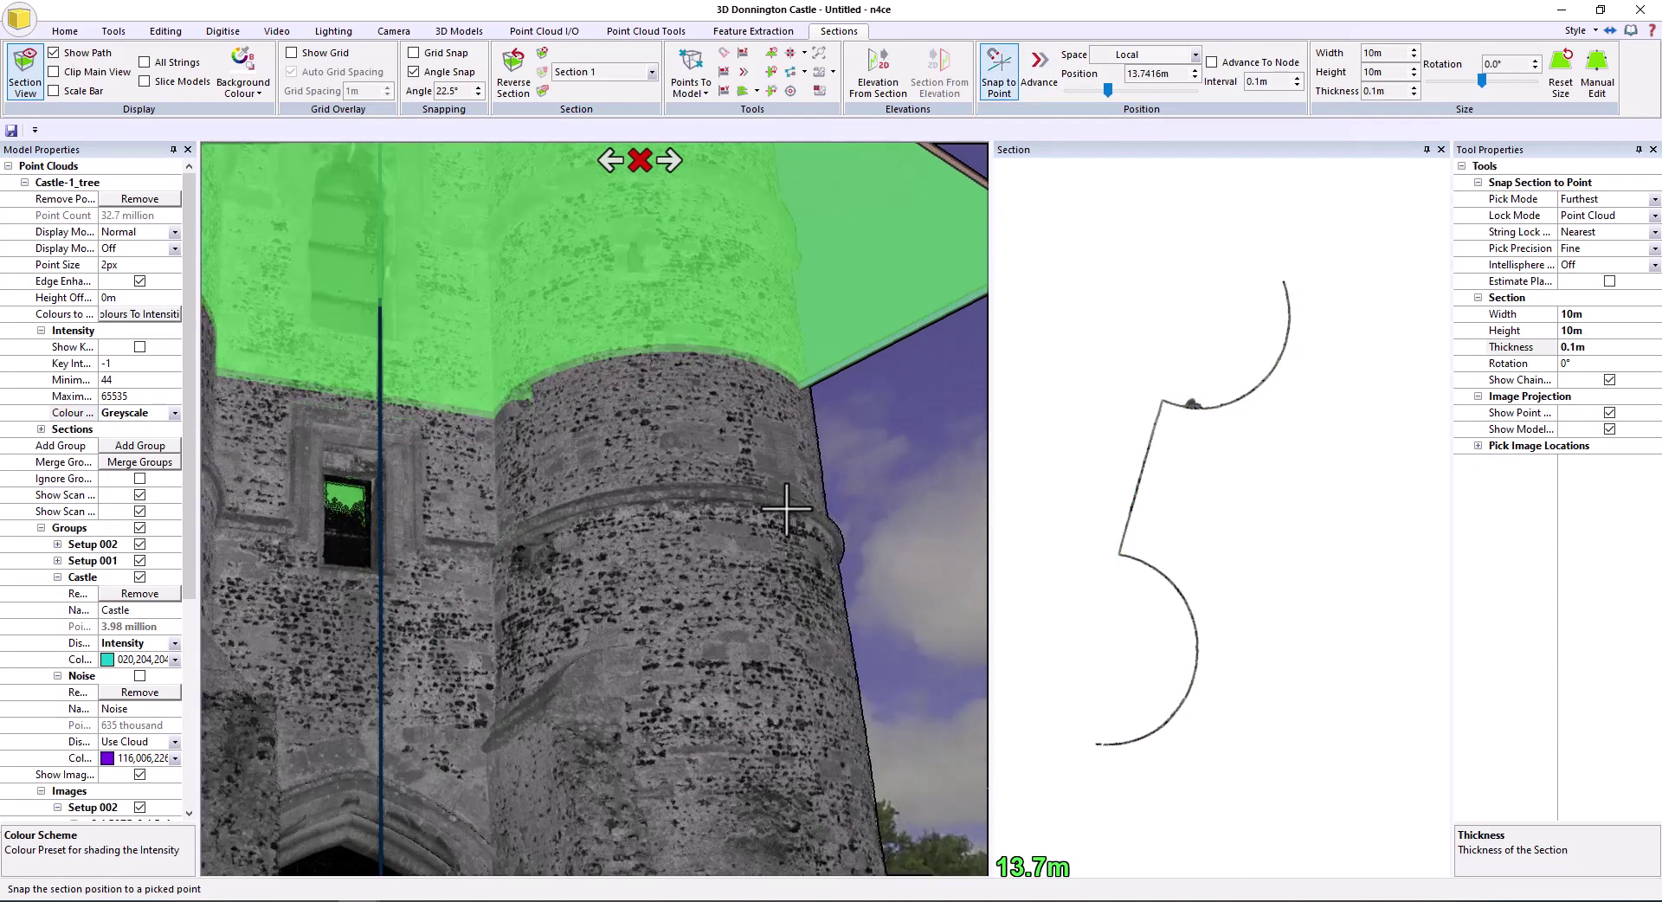
pyautogui.click(786, 509)
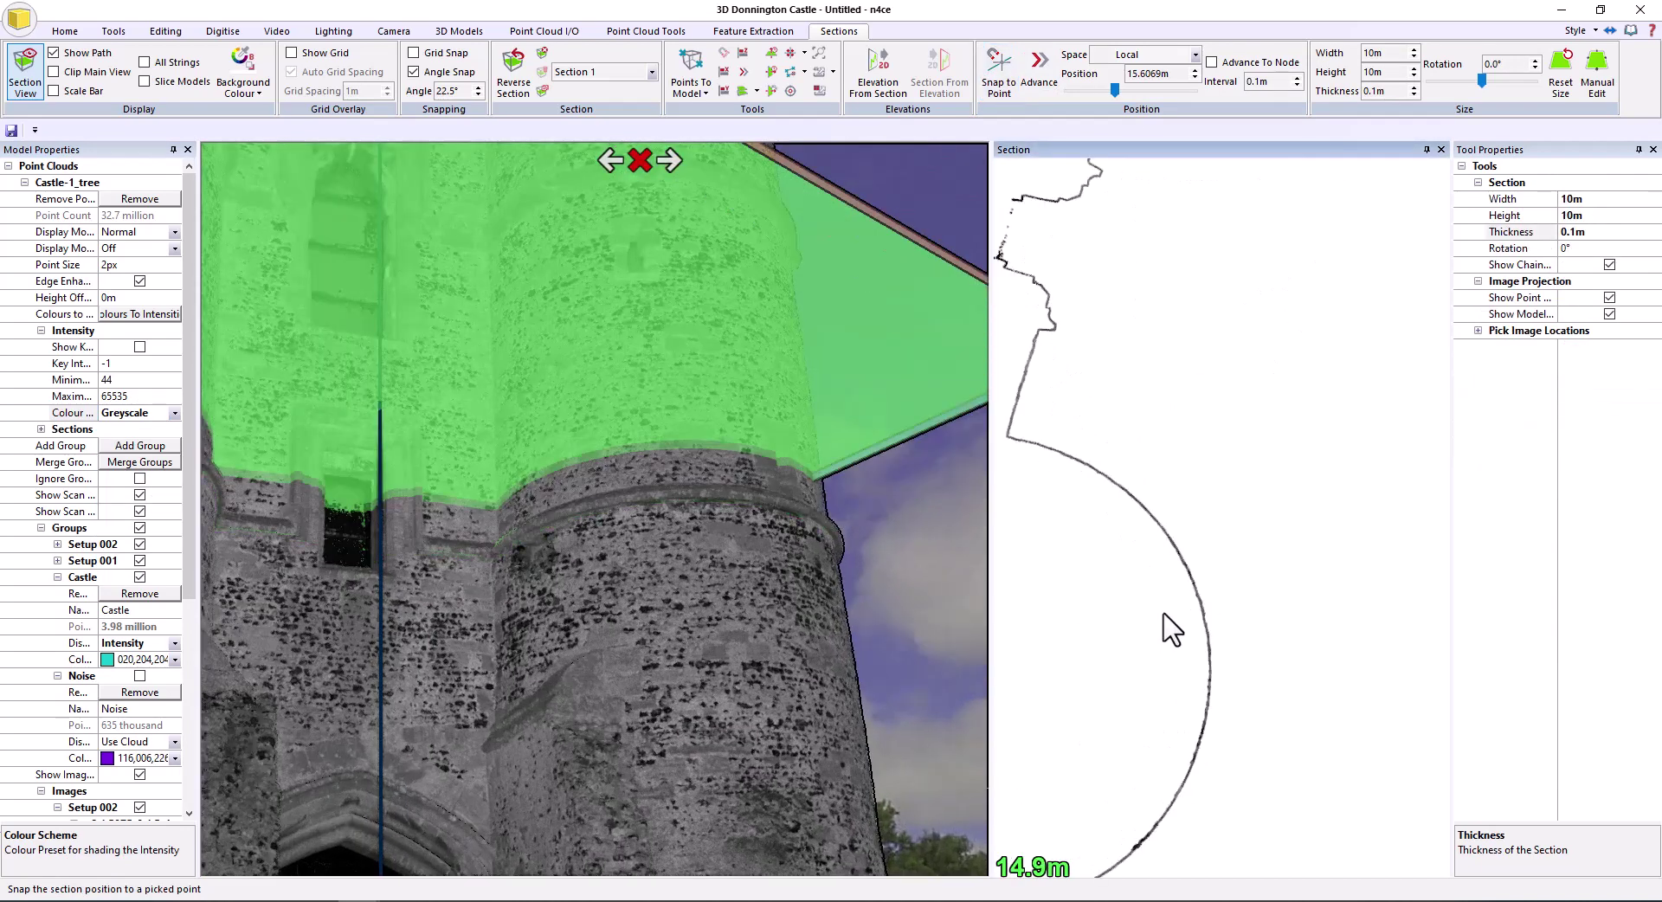
pyautogui.scroll(-5, 686, 533)
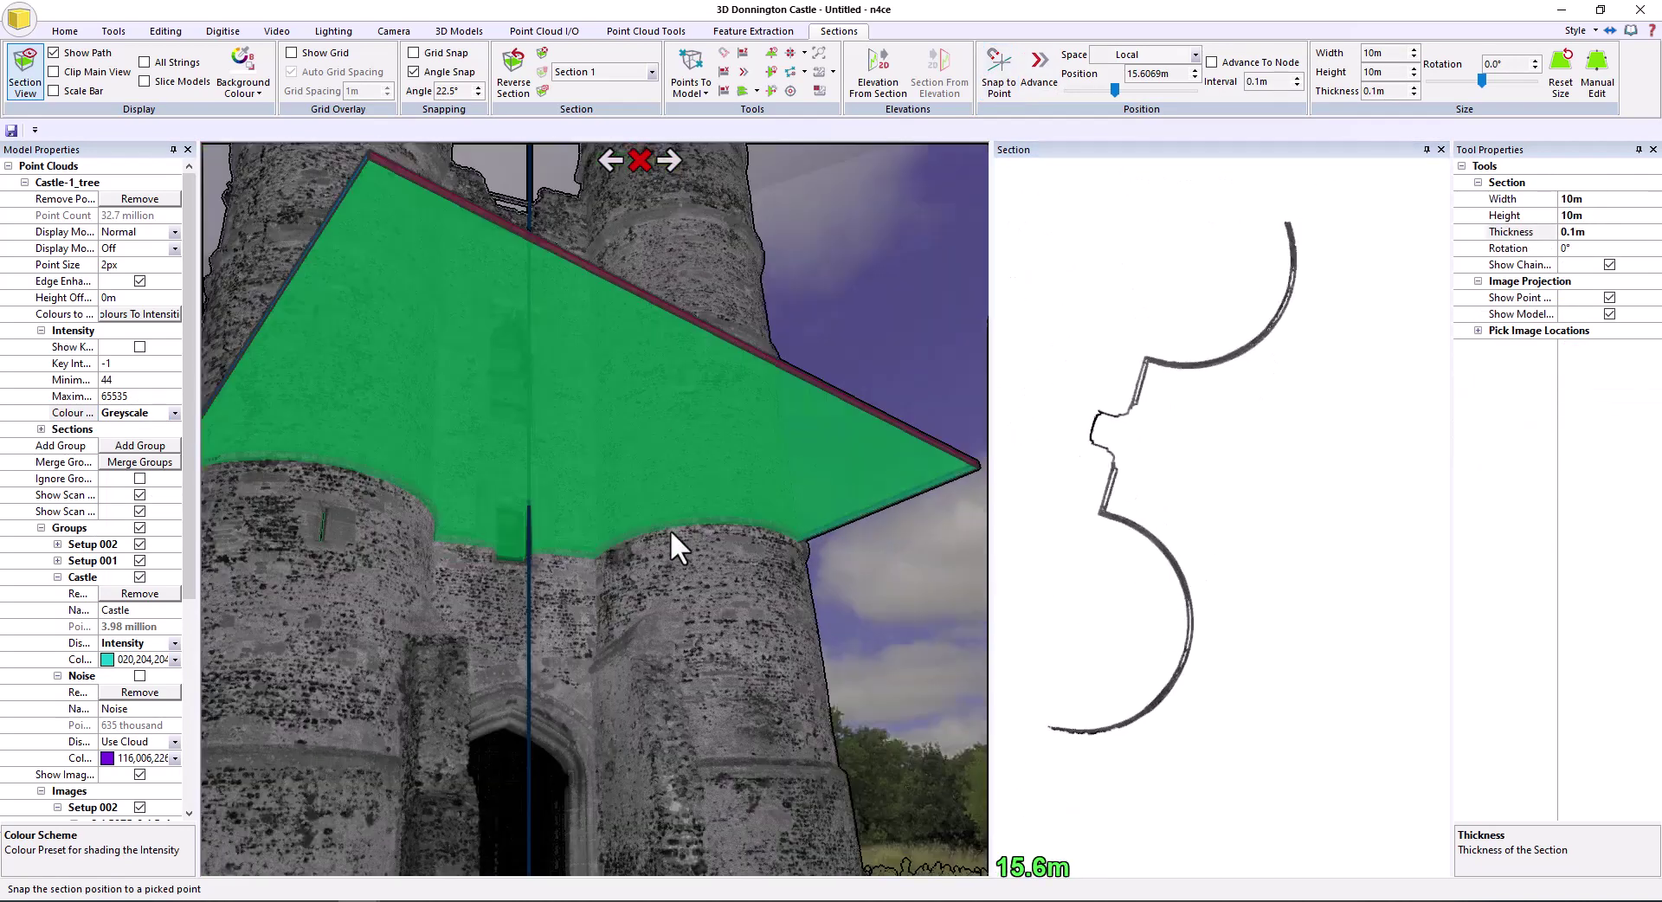
pyautogui.scroll(-3, 685, 533)
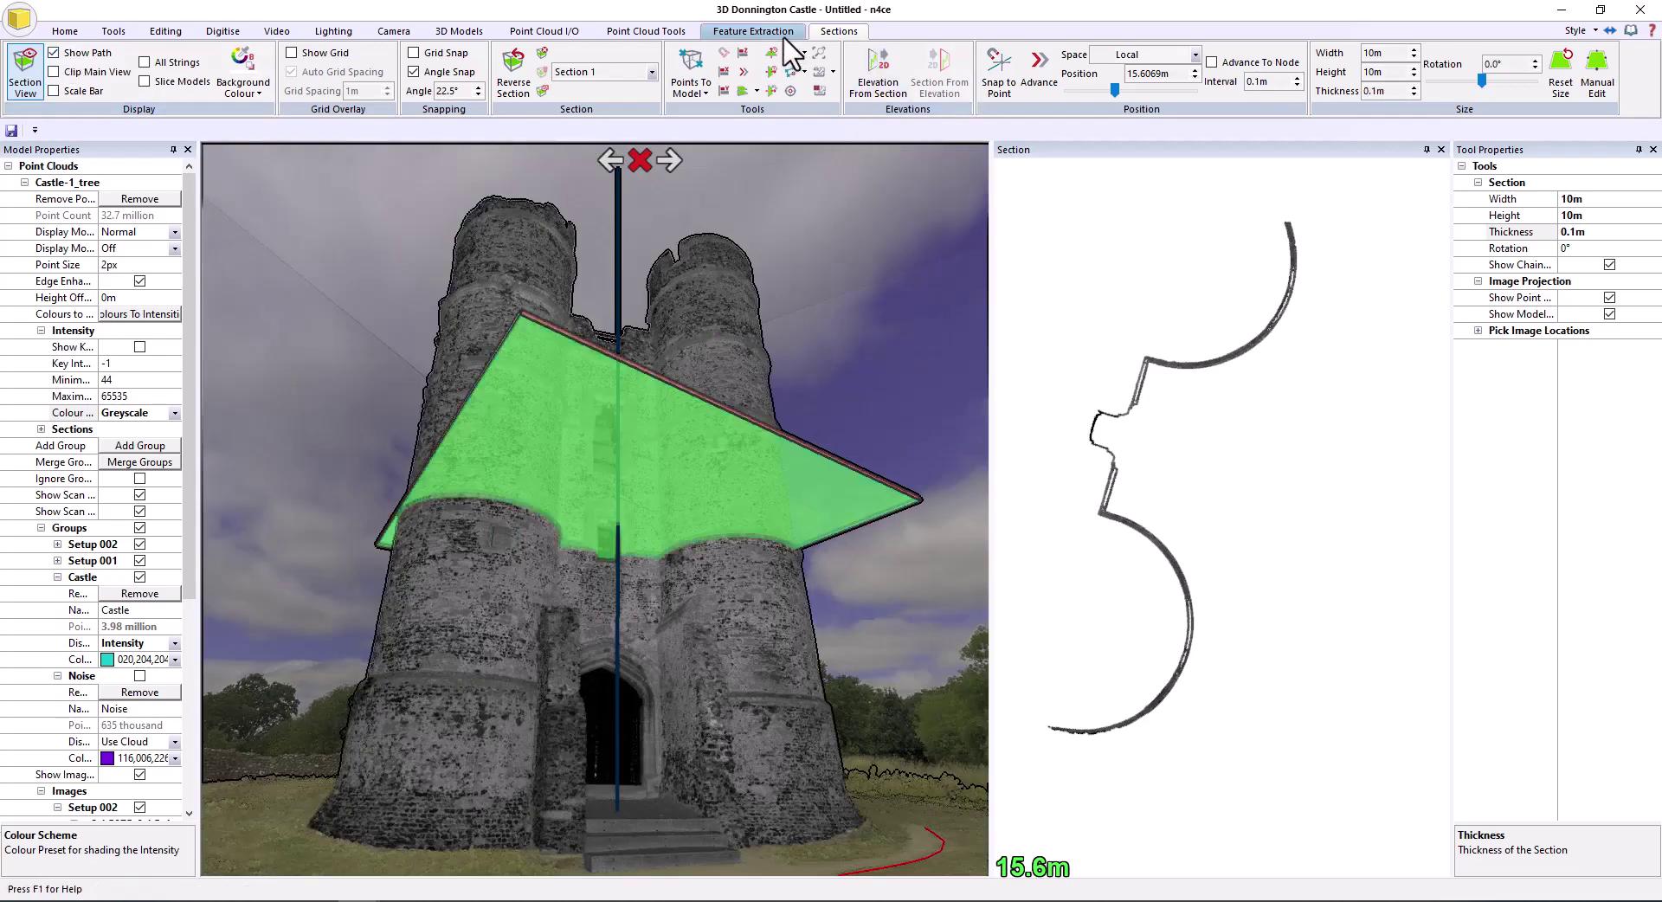
# Clear Section 1 from the castle without keeping it
pyautogui.click(542, 71)
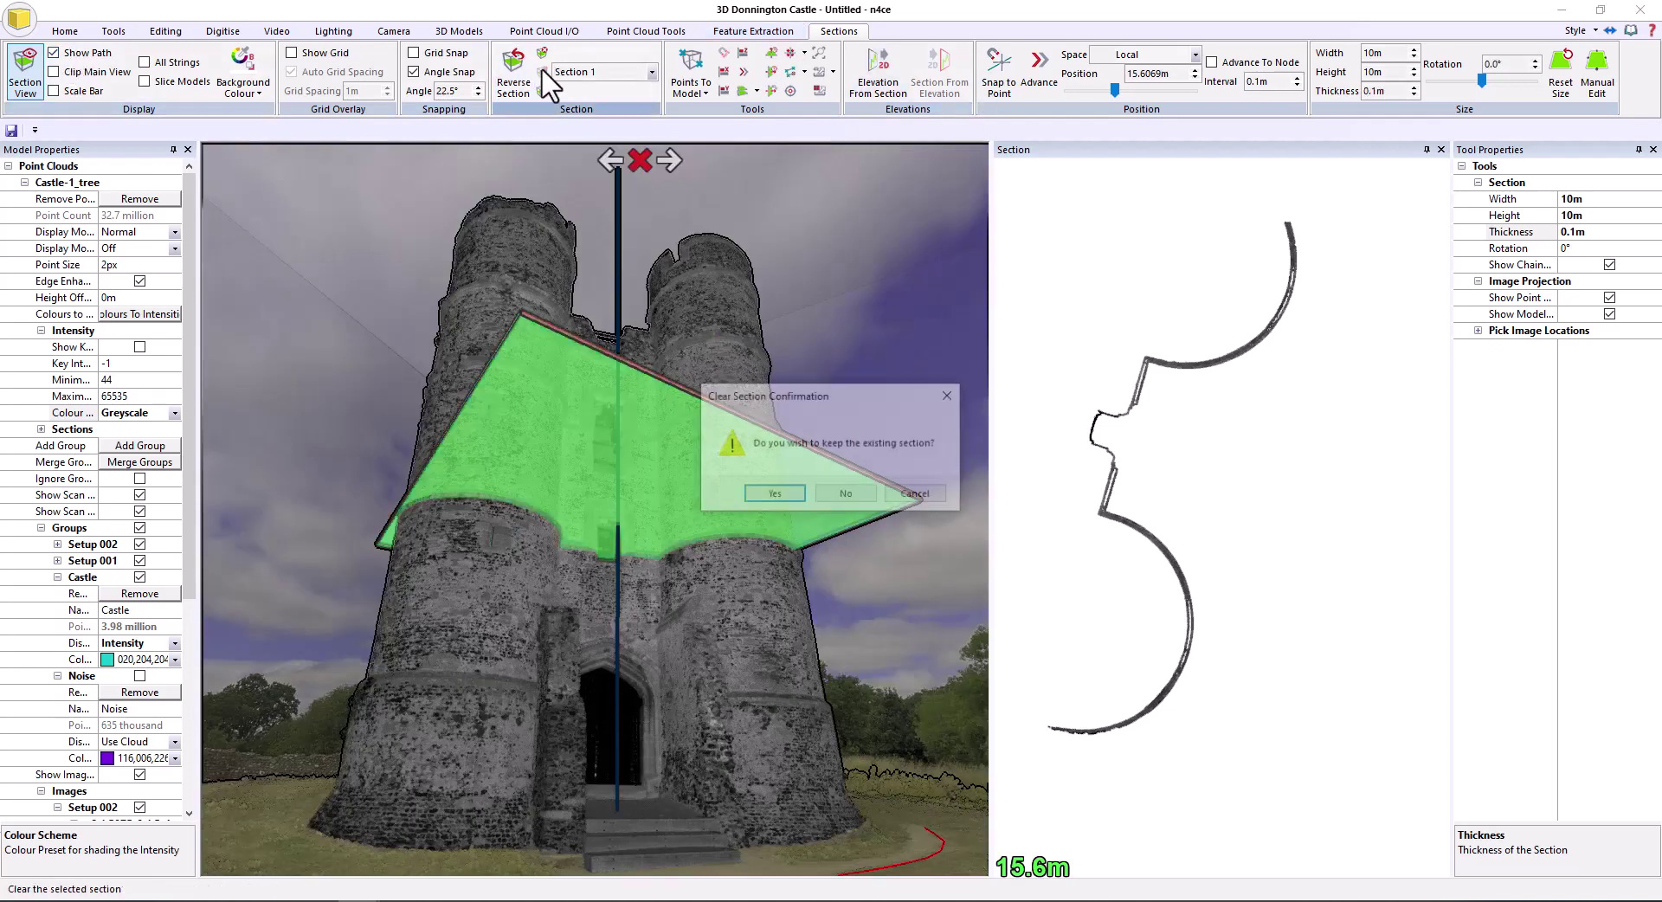
pyautogui.click(846, 495)
pyautogui.moveTo(949, 381); pyautogui.dragTo(920, 333)
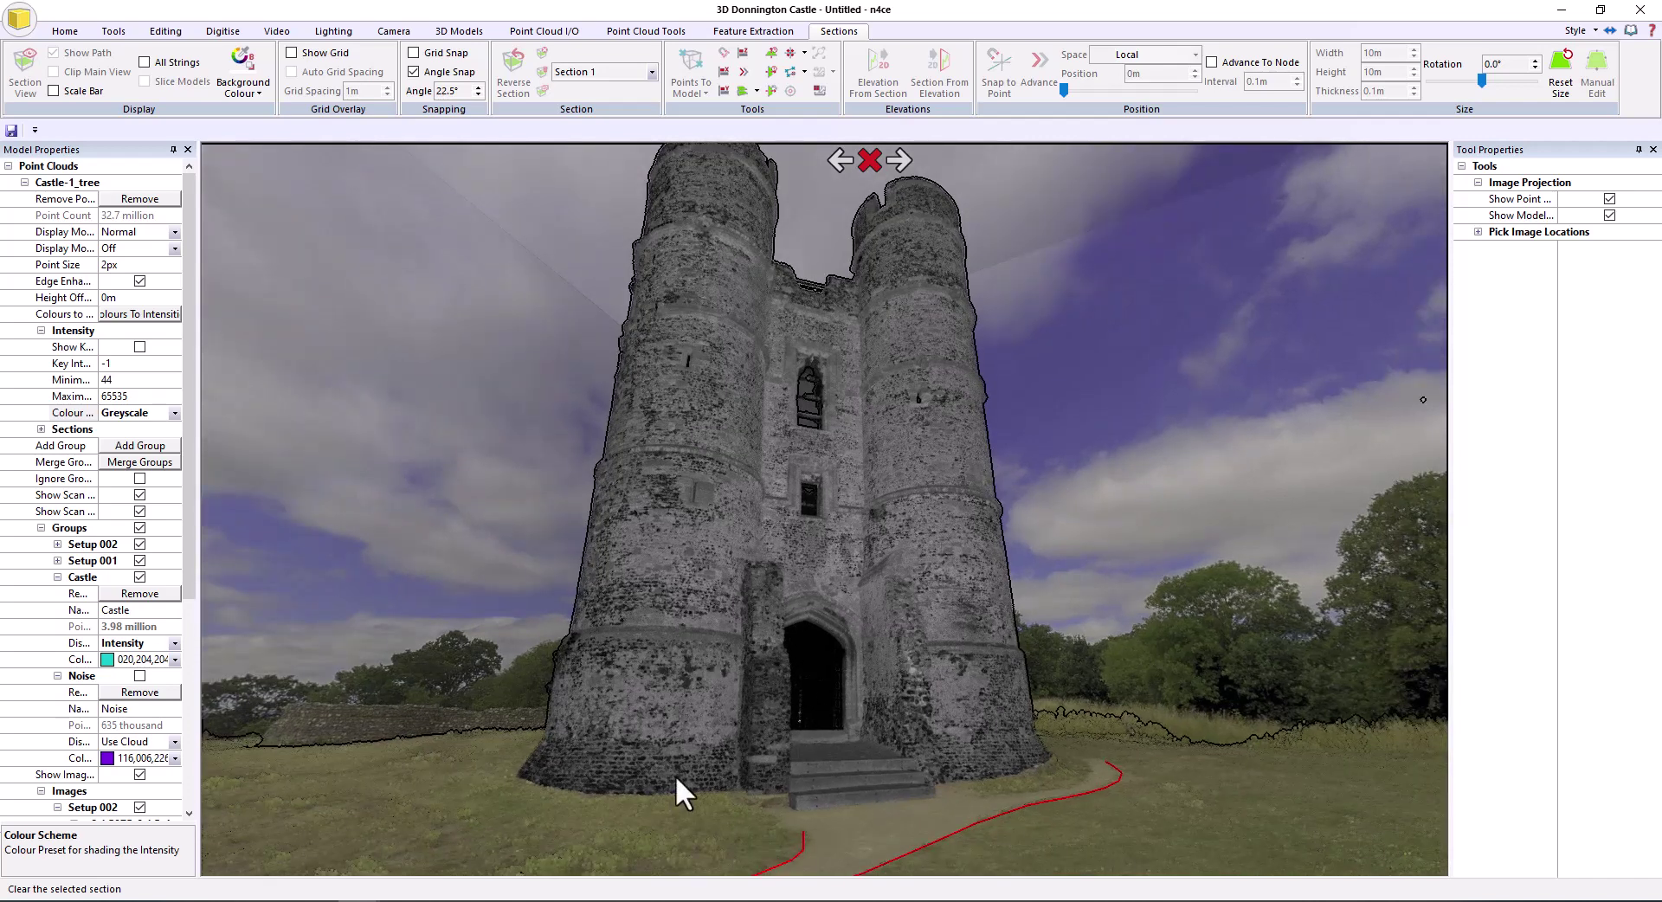
pyautogui.scroll(3, 1091, 592)
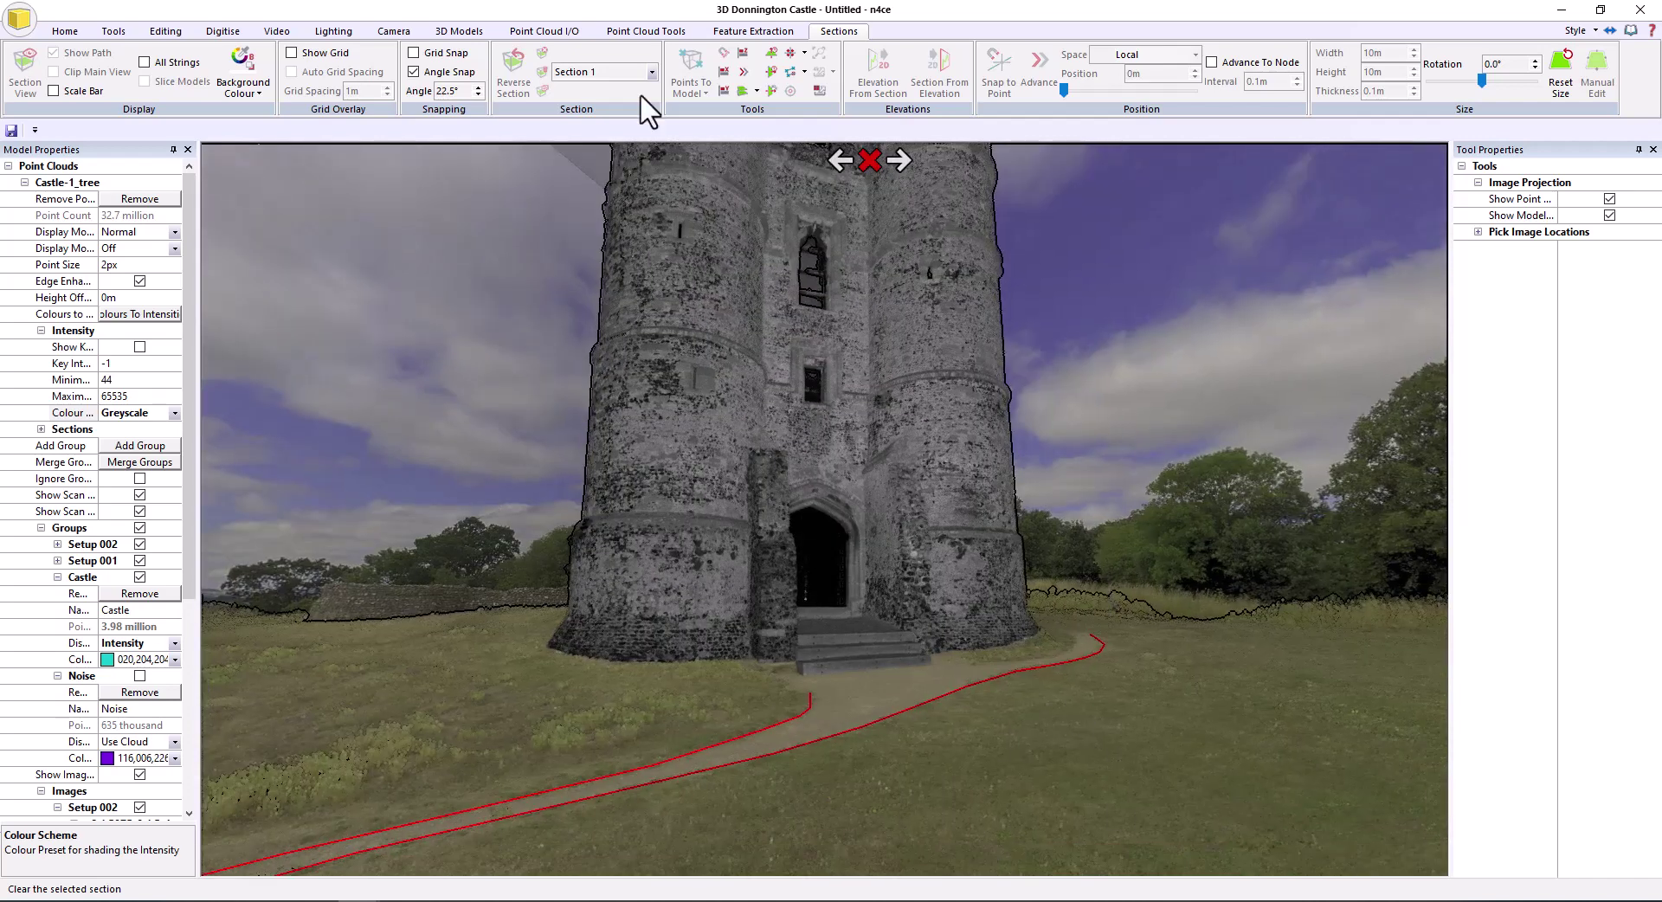
# Add the Castle MESH and Castle Topo models to the selected backcloths
pyautogui.click(111, 30)
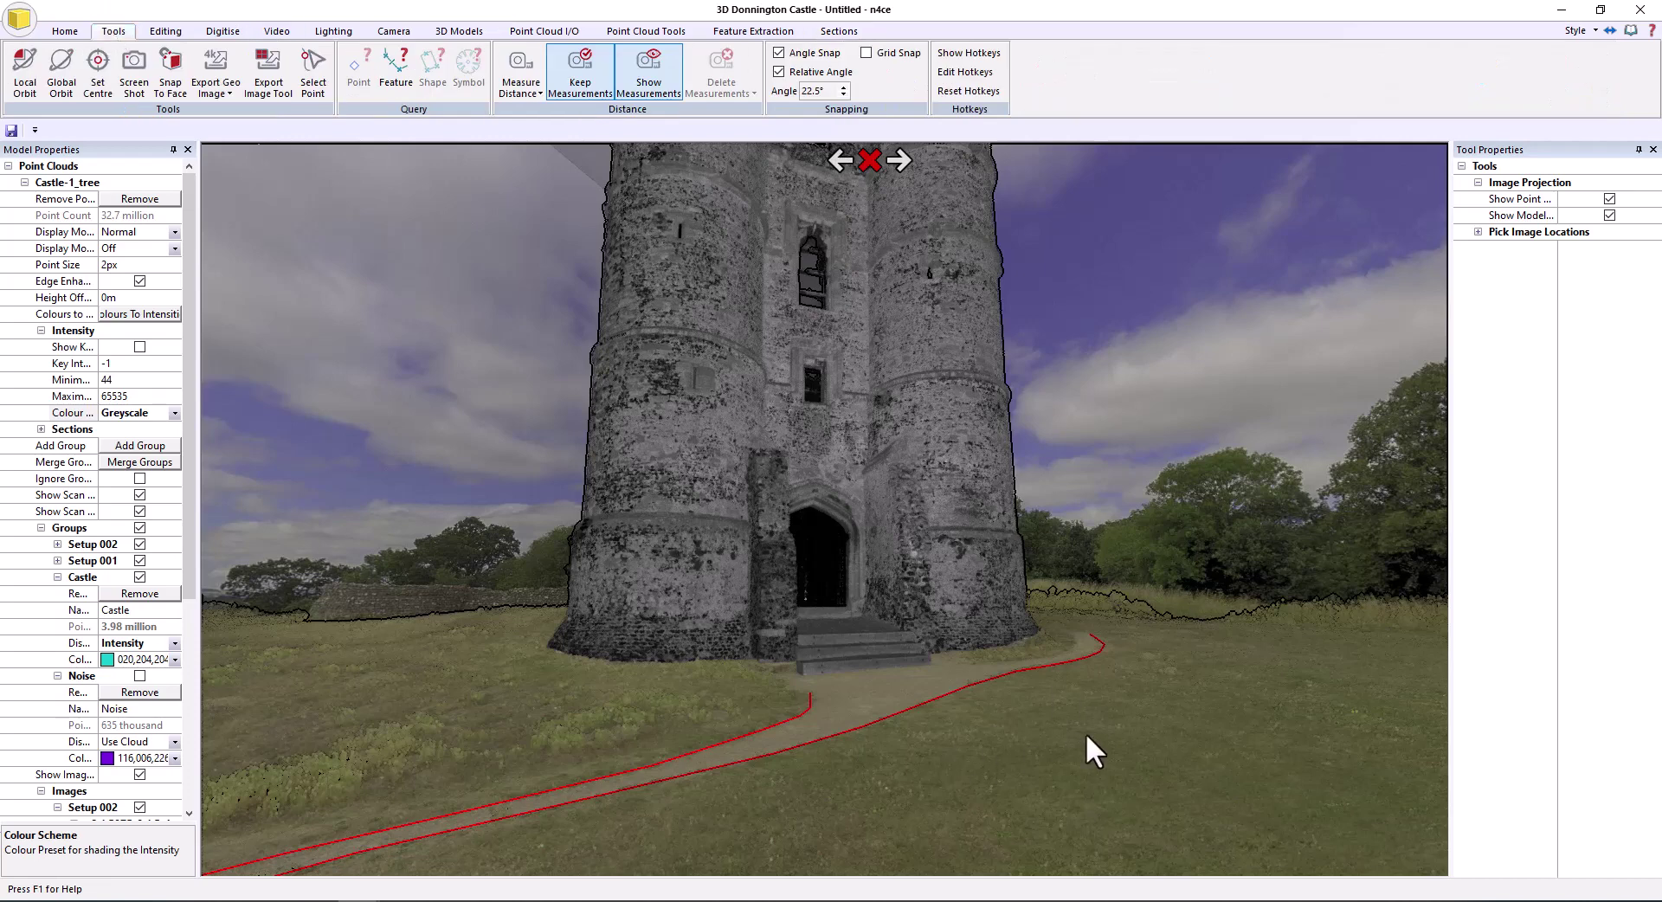
pyautogui.press('m')
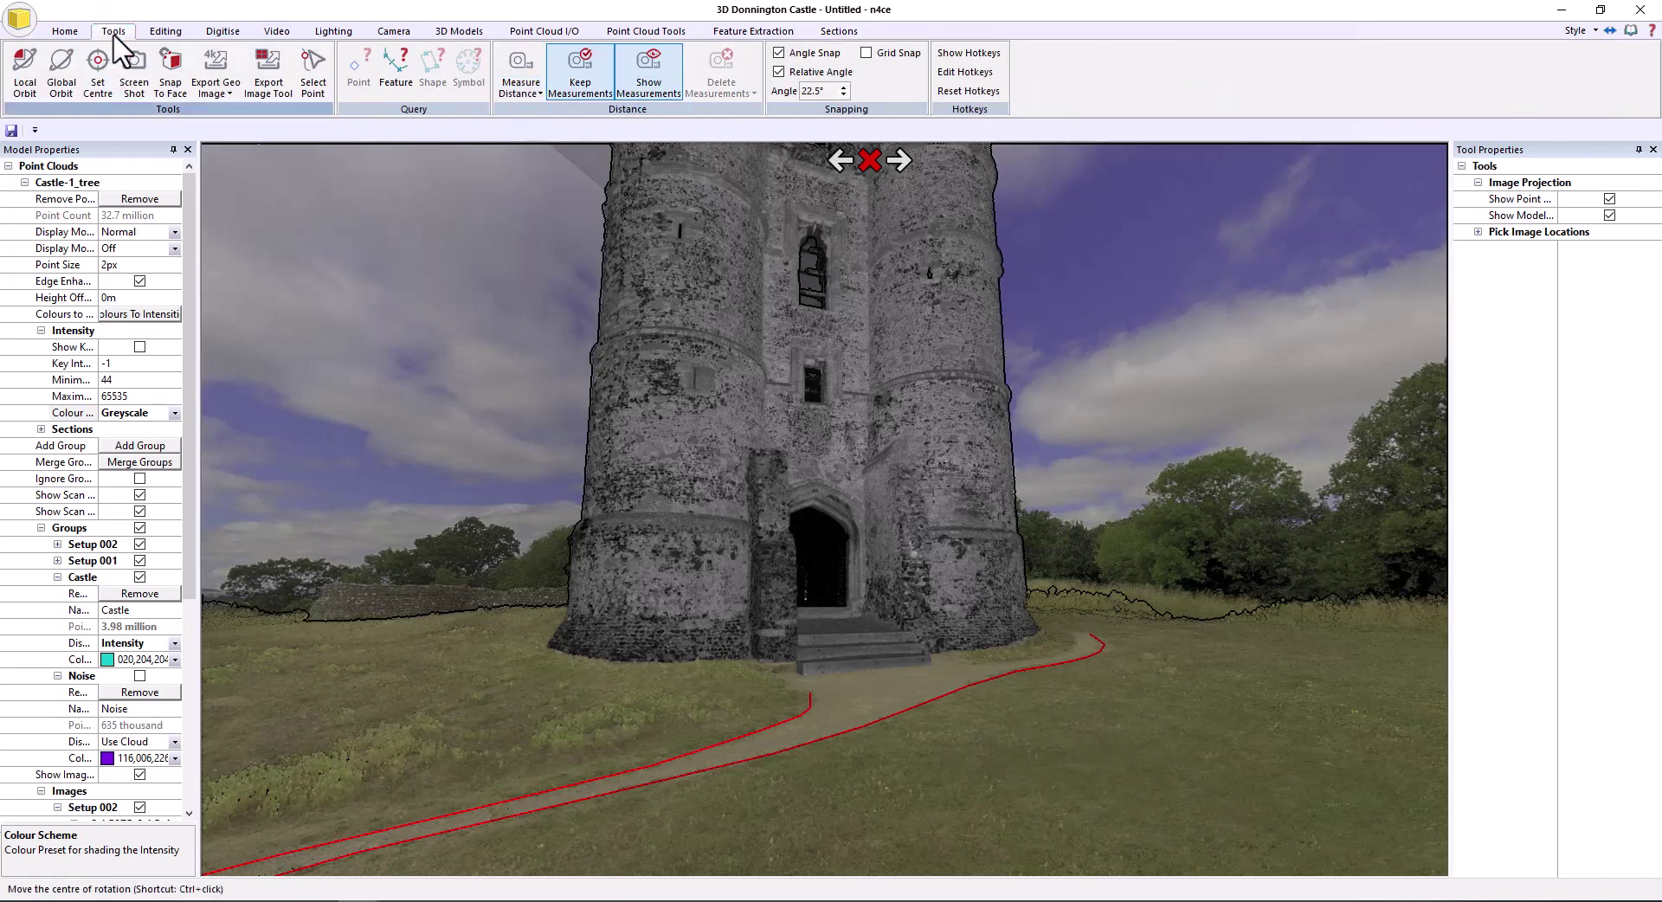
pyautogui.click(65, 31)
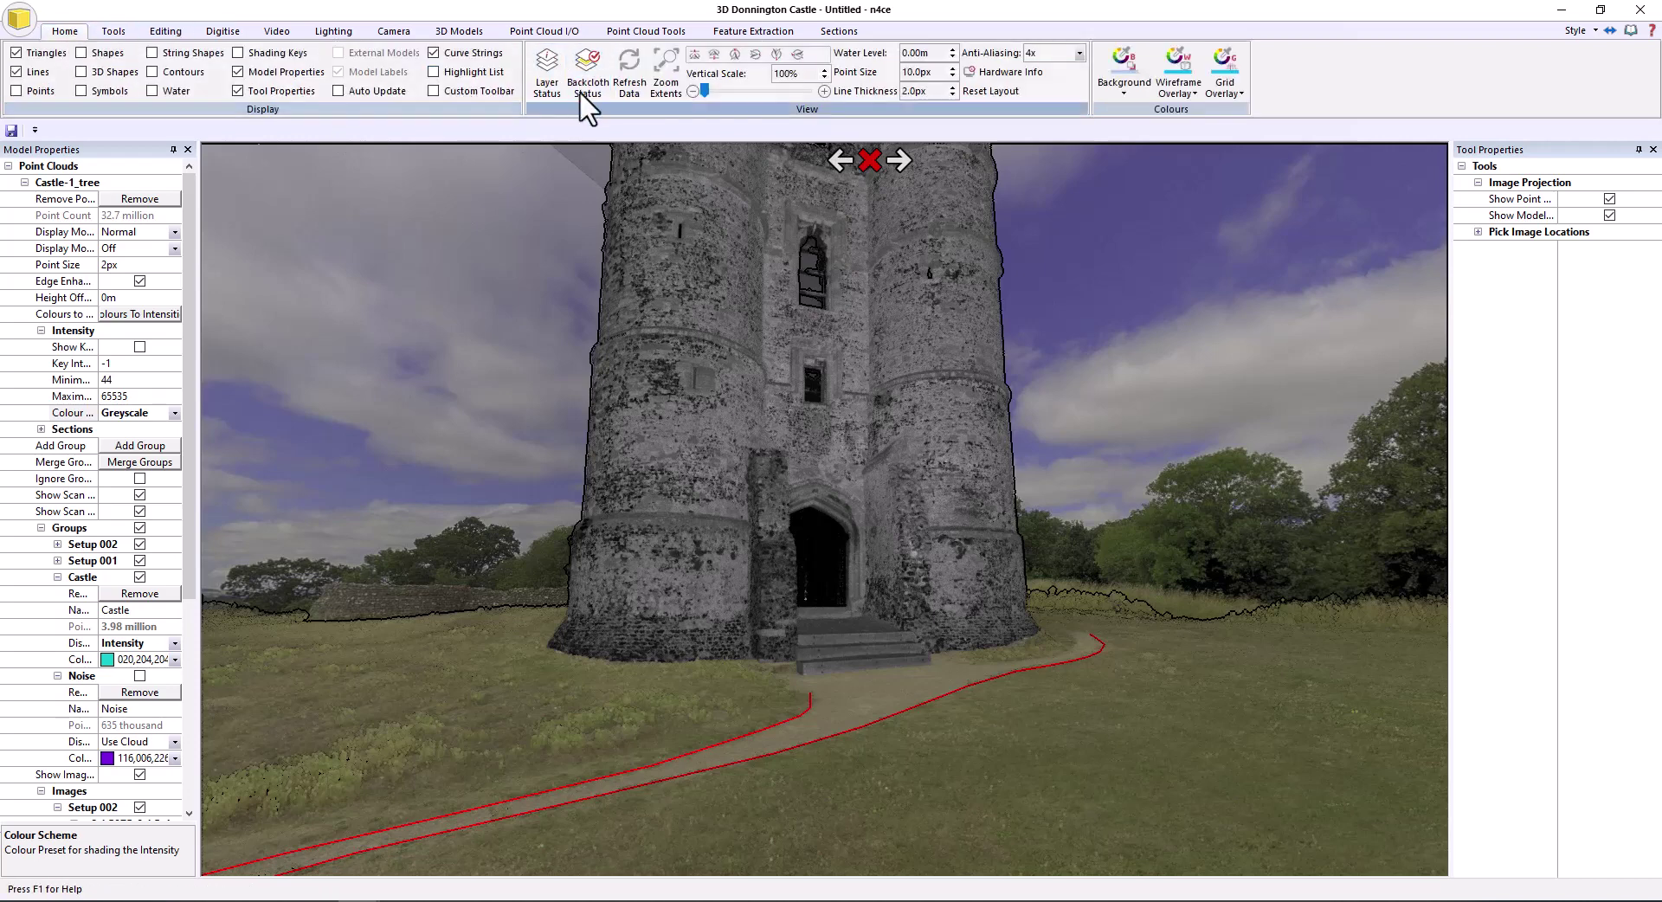
pyautogui.press('b')
pyautogui.click(761, 394)
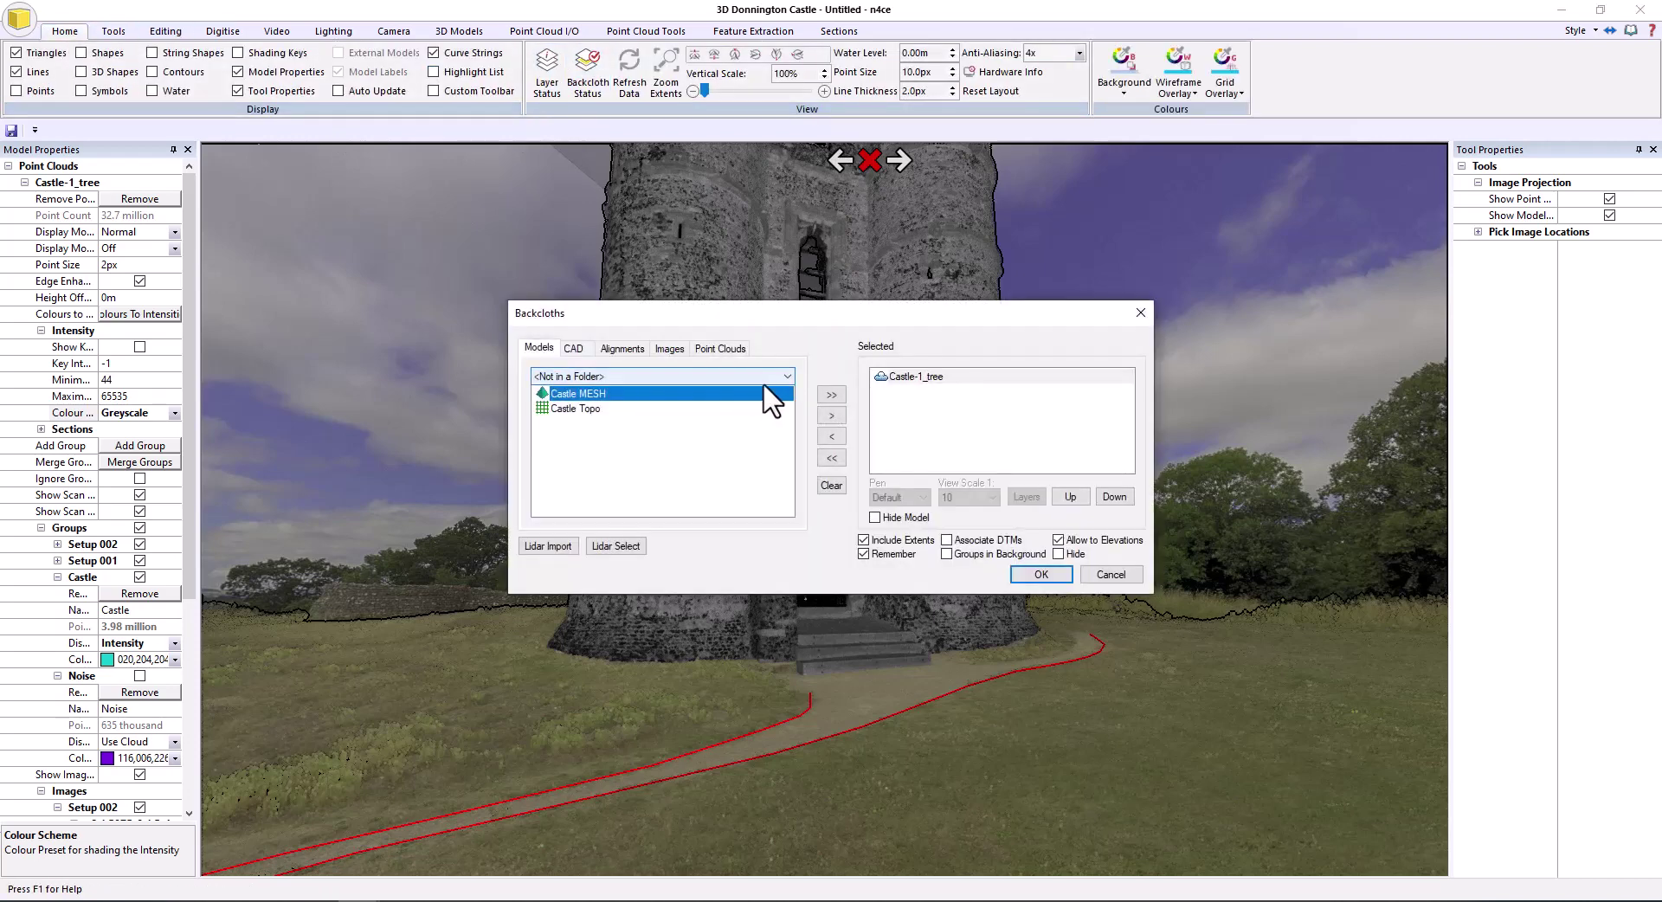
pyautogui.click(833, 416)
pyautogui.click(617, 395)
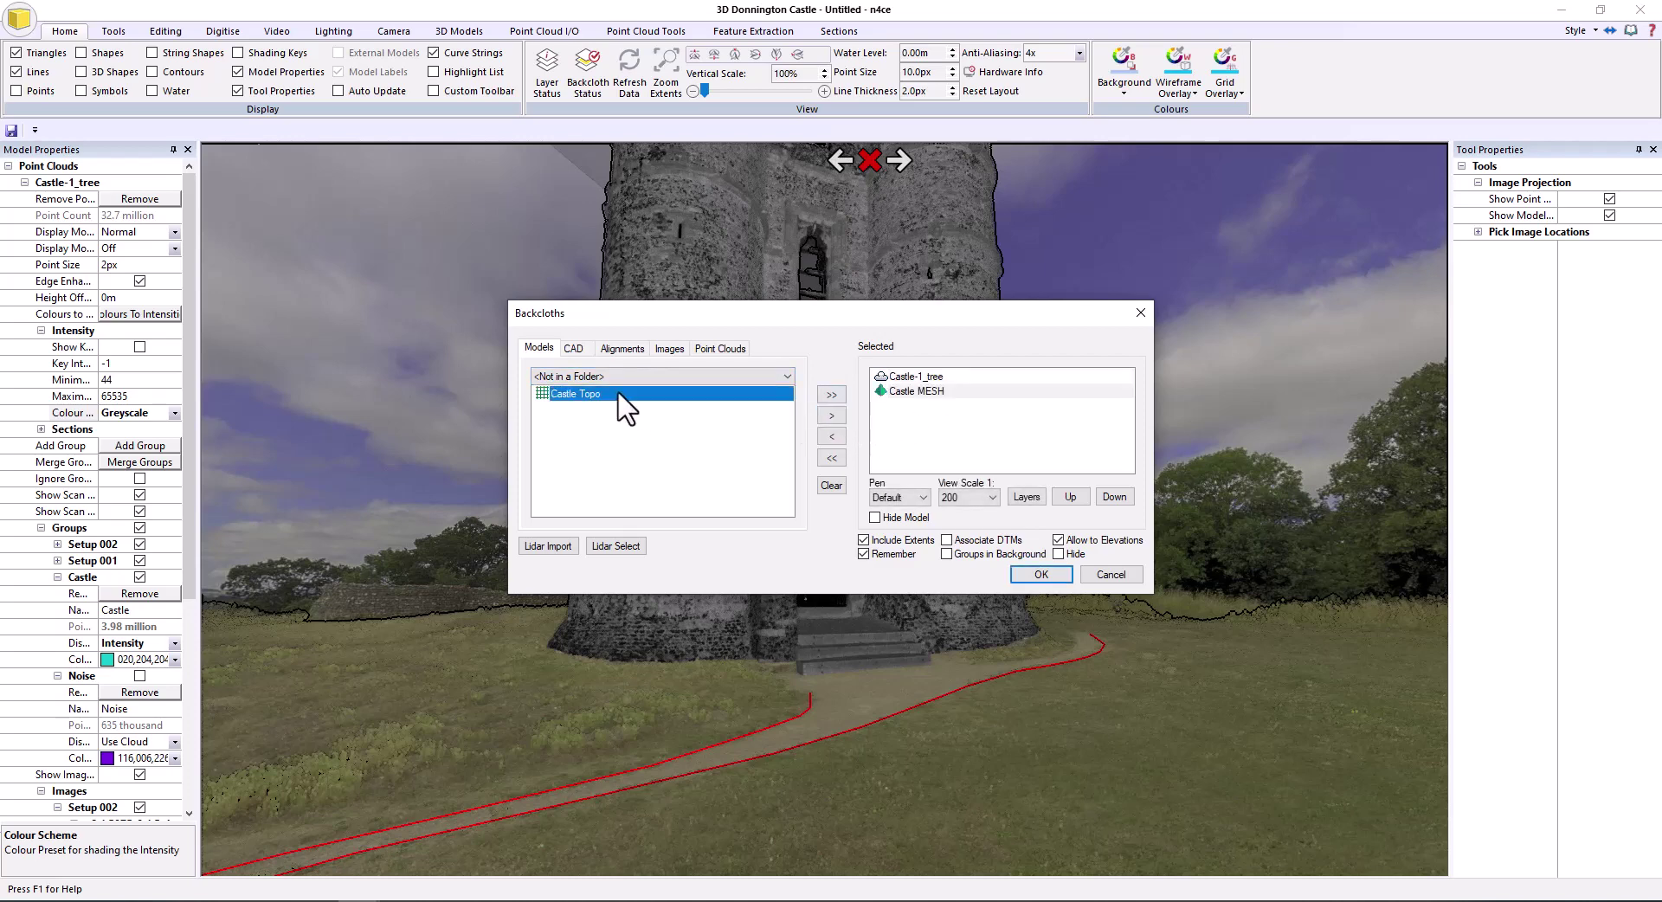
pyautogui.click(833, 416)
pyautogui.click(1041, 575)
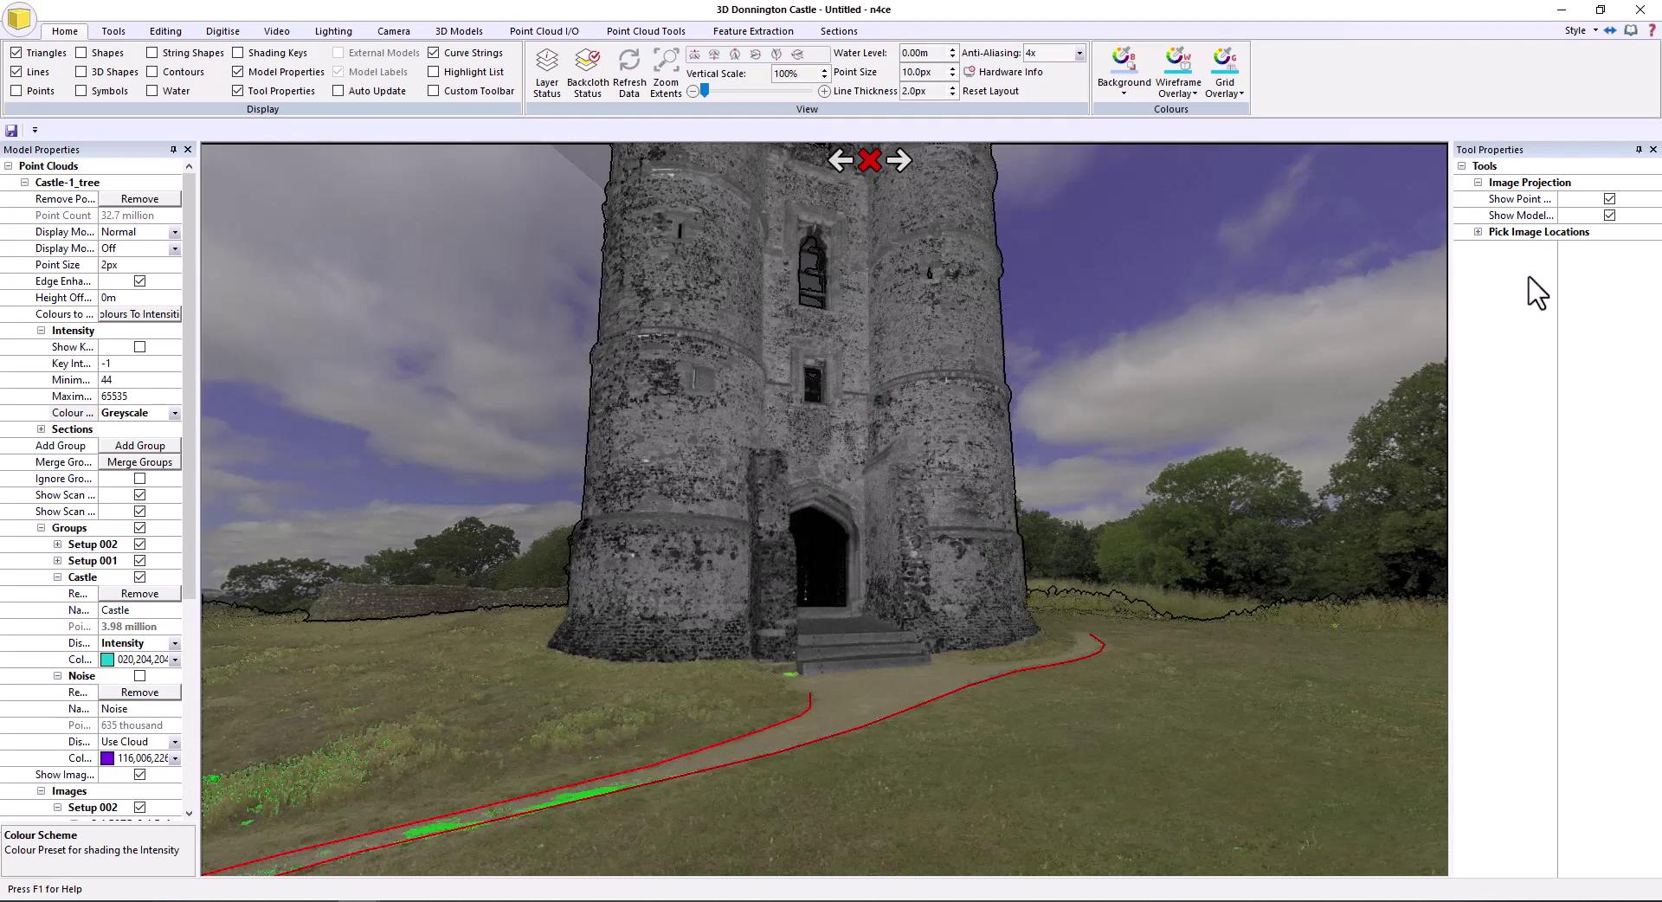
# Hide the point cloud over the image and set the Castle Topo model's display mode to Shaded Wireframe
pyautogui.click(1609, 199)
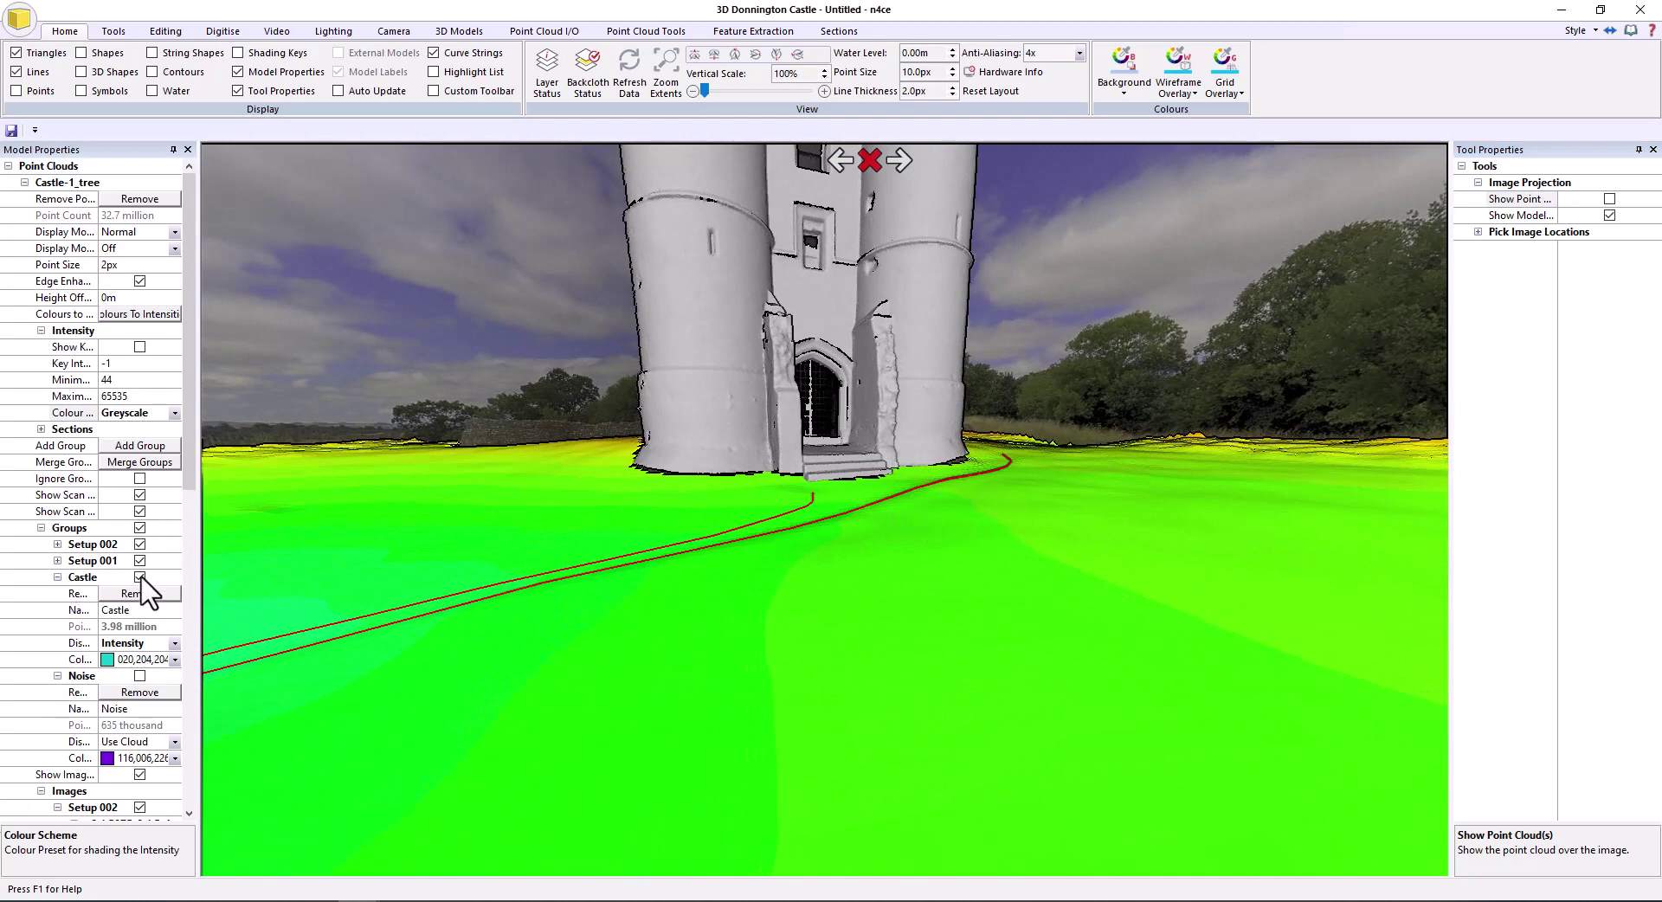
pyautogui.click(41, 527)
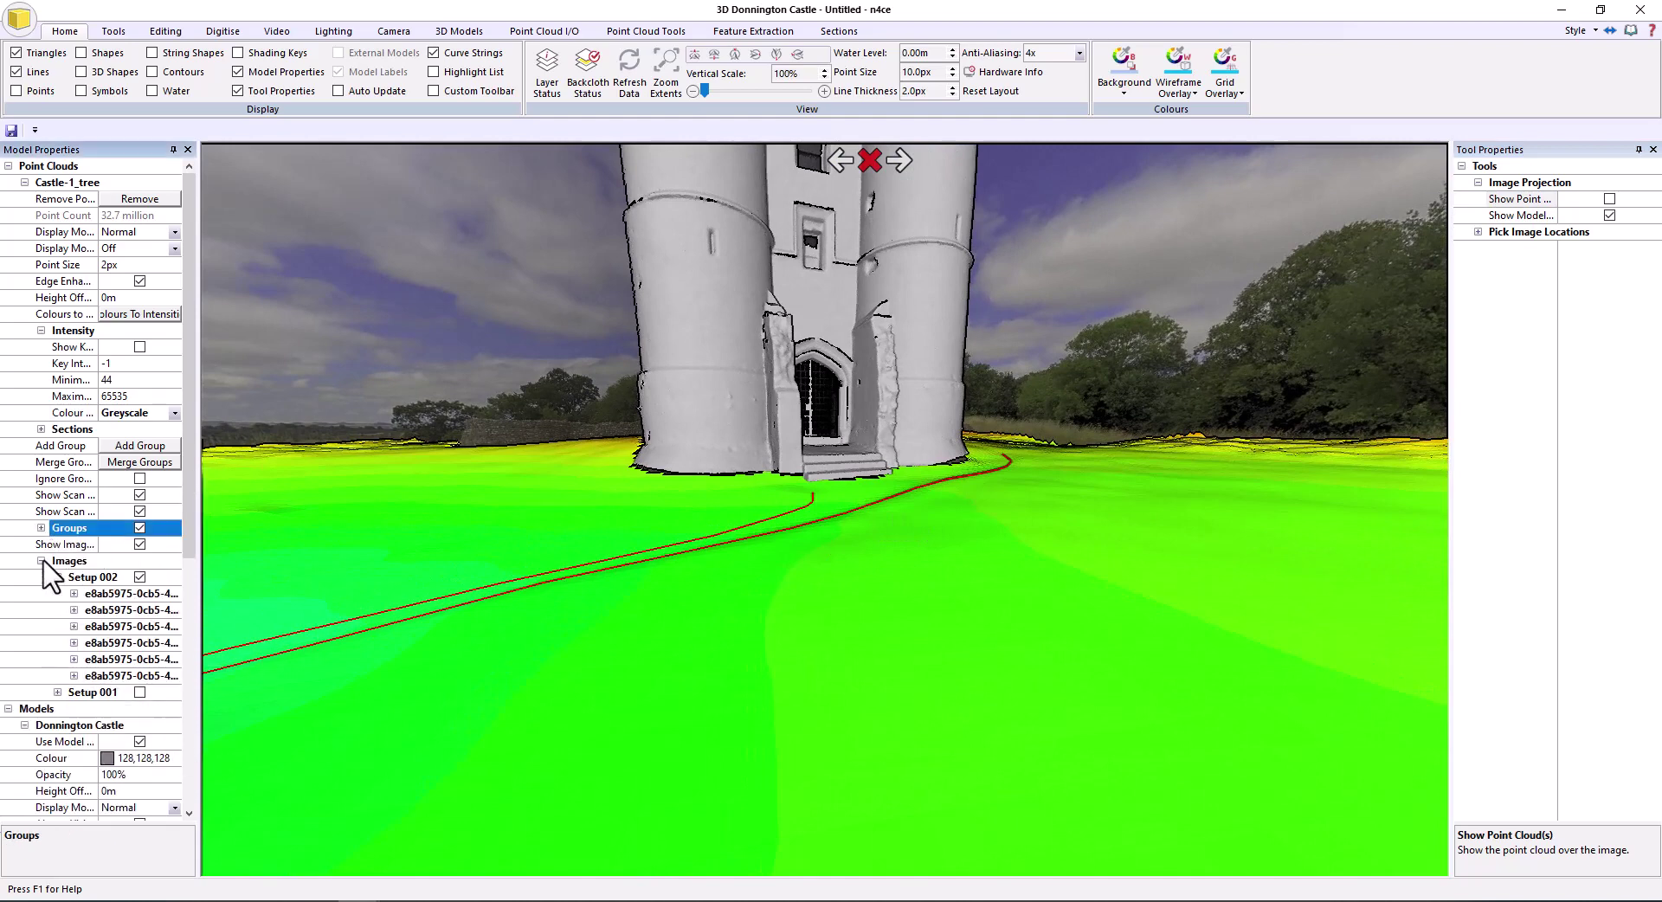
pyautogui.click(41, 560)
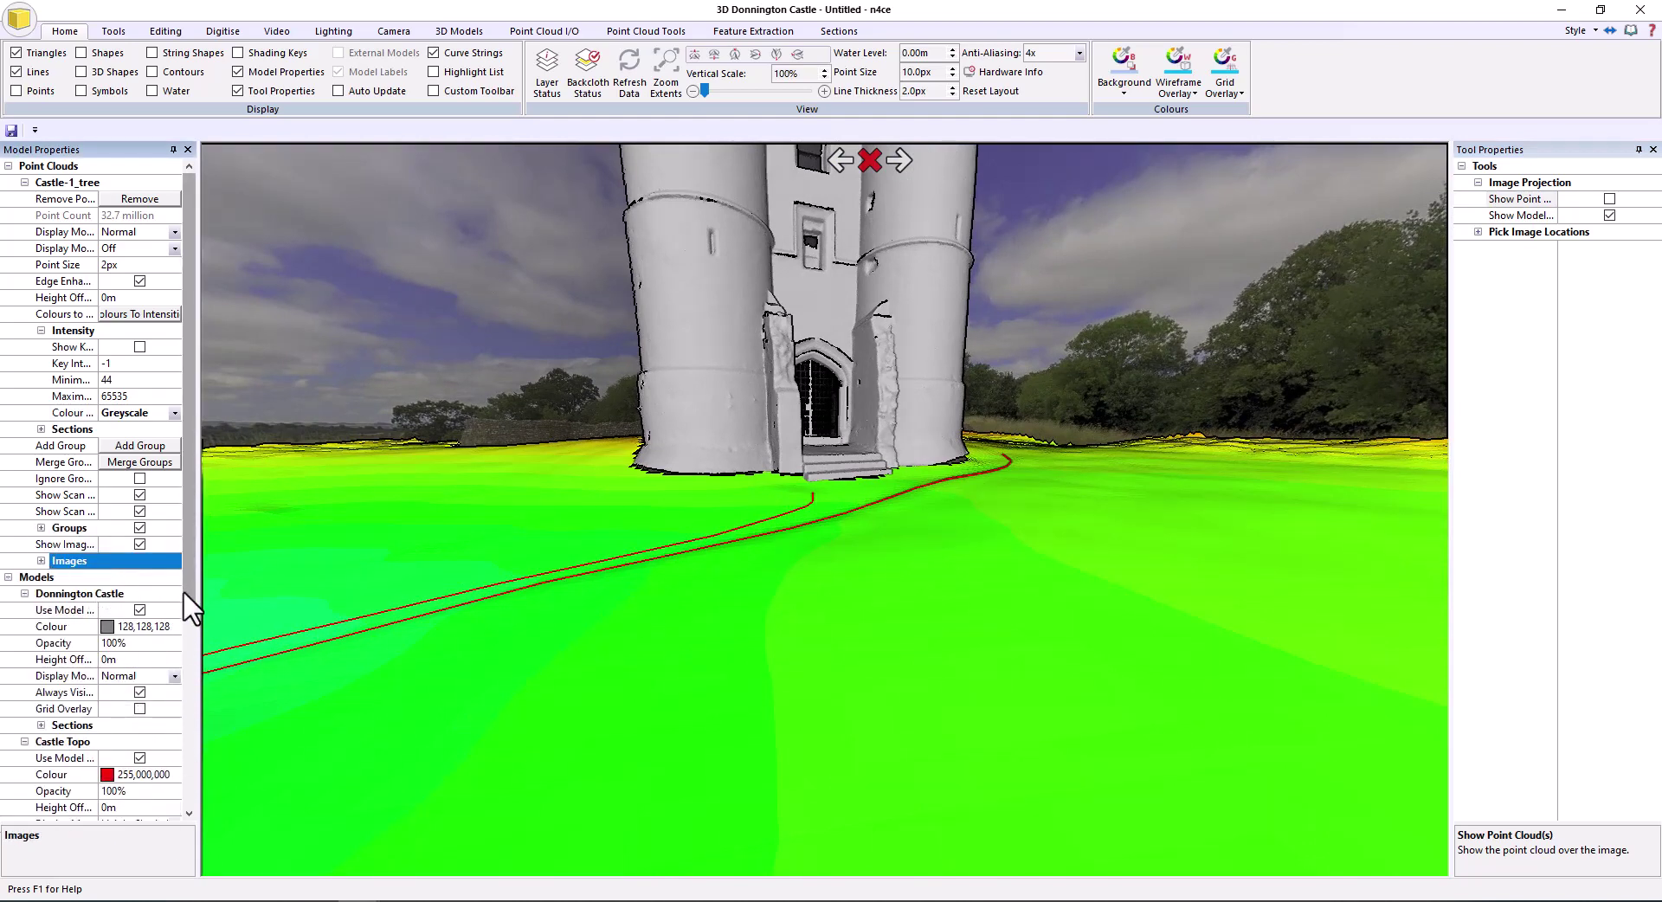
pyautogui.moveTo(183, 589); pyautogui.dragTo(194, 751)
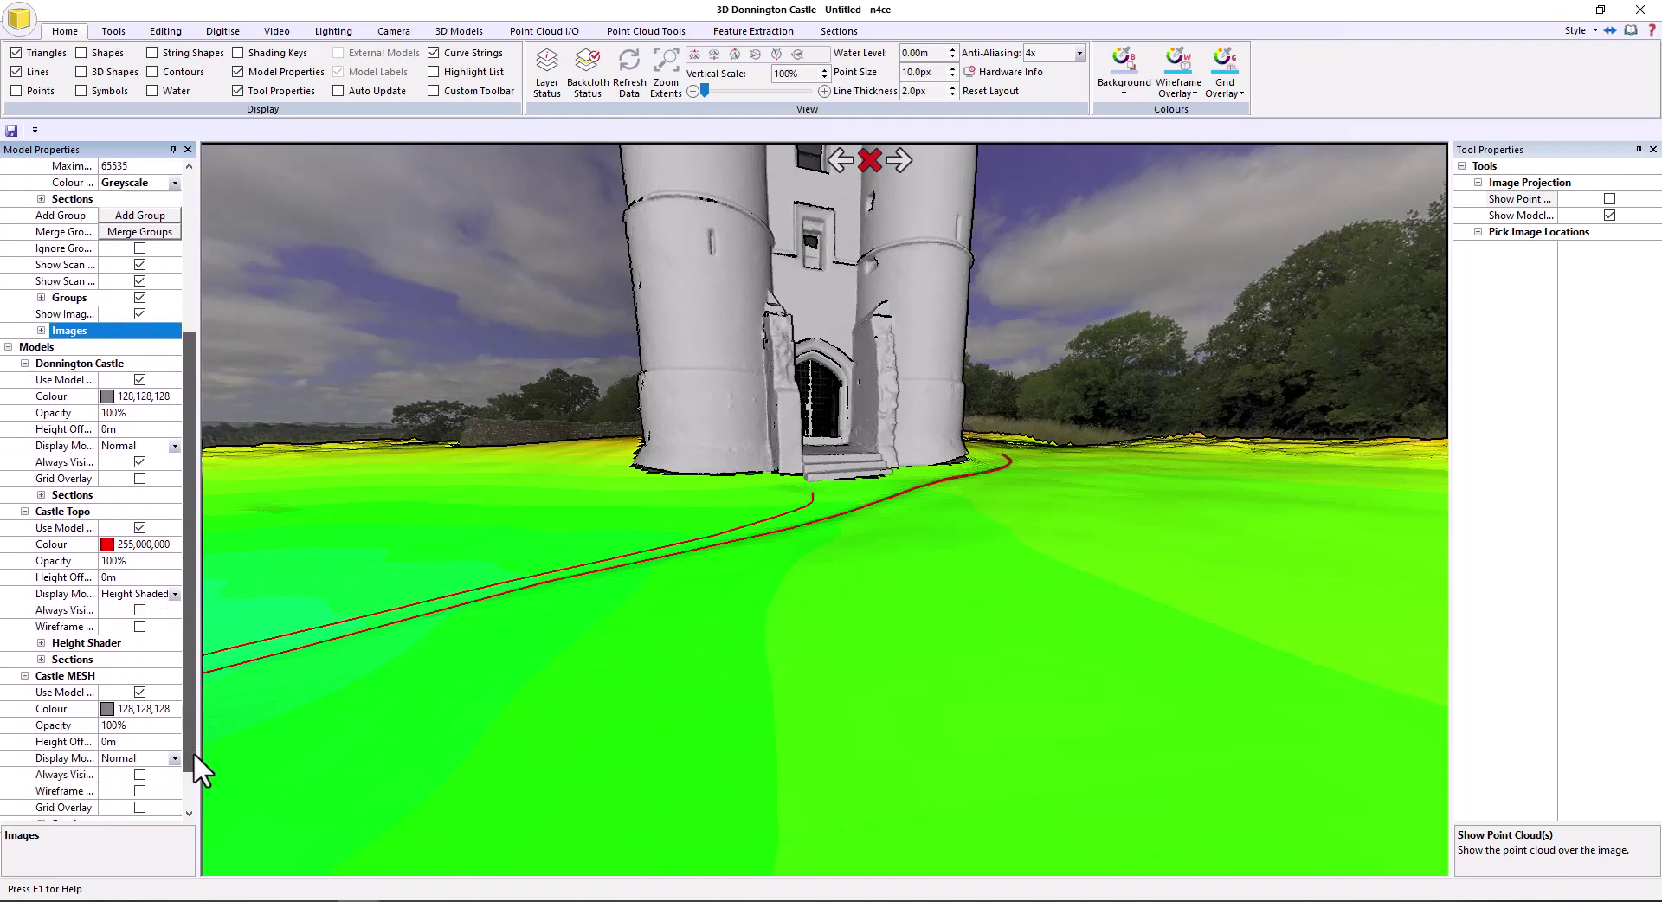
pyautogui.click(173, 594)
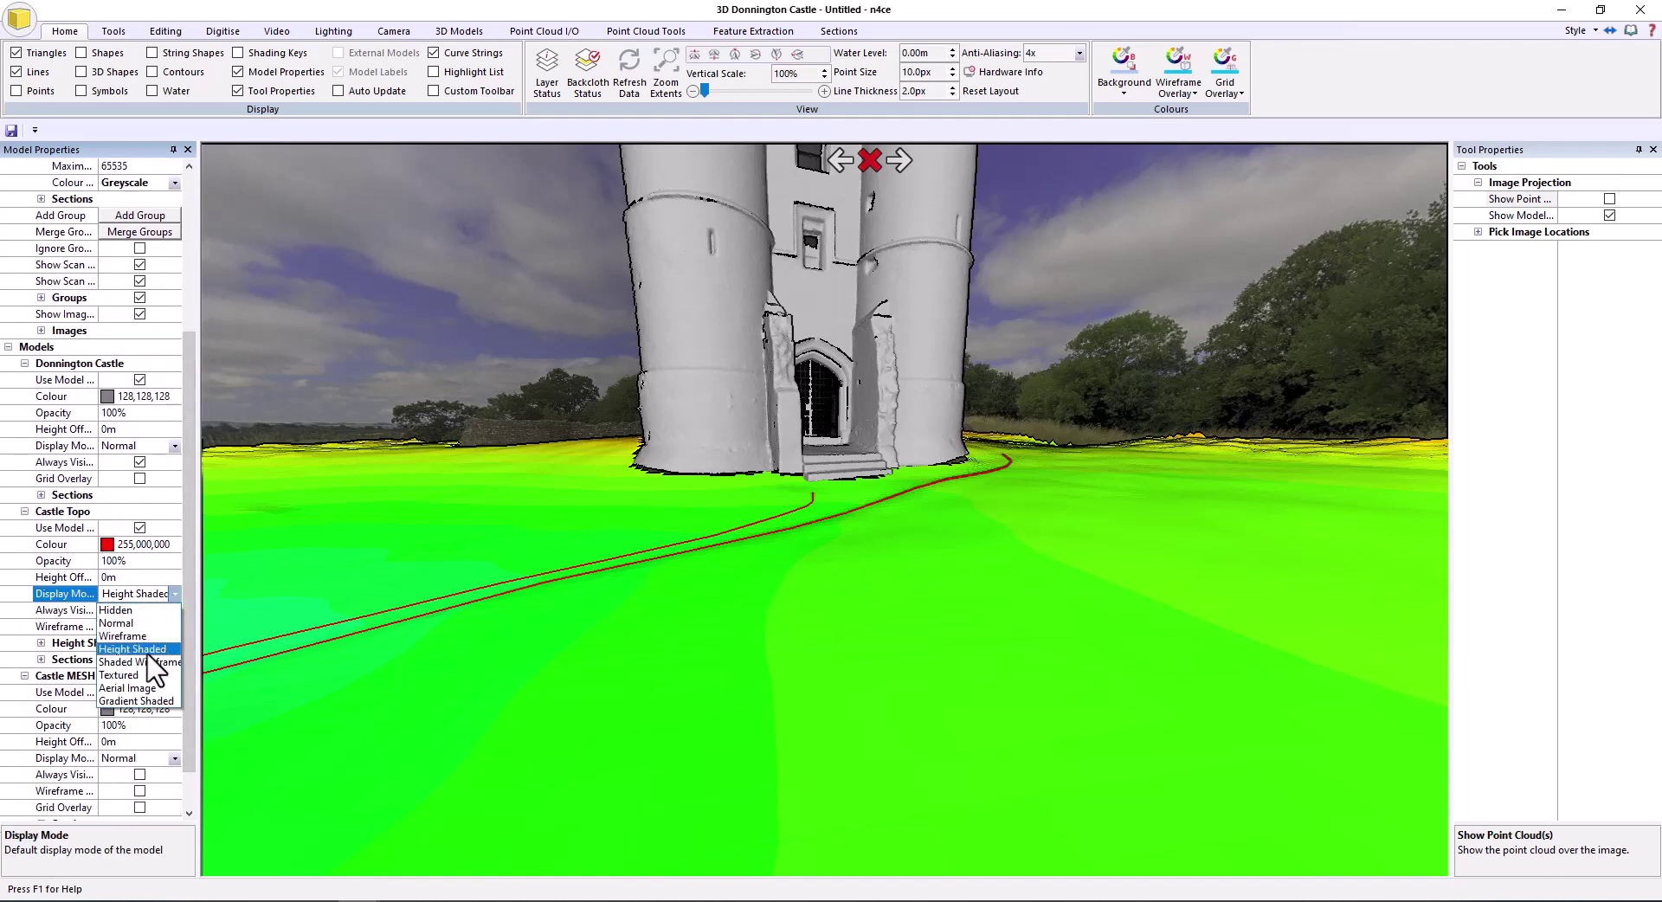
pyautogui.click(130, 662)
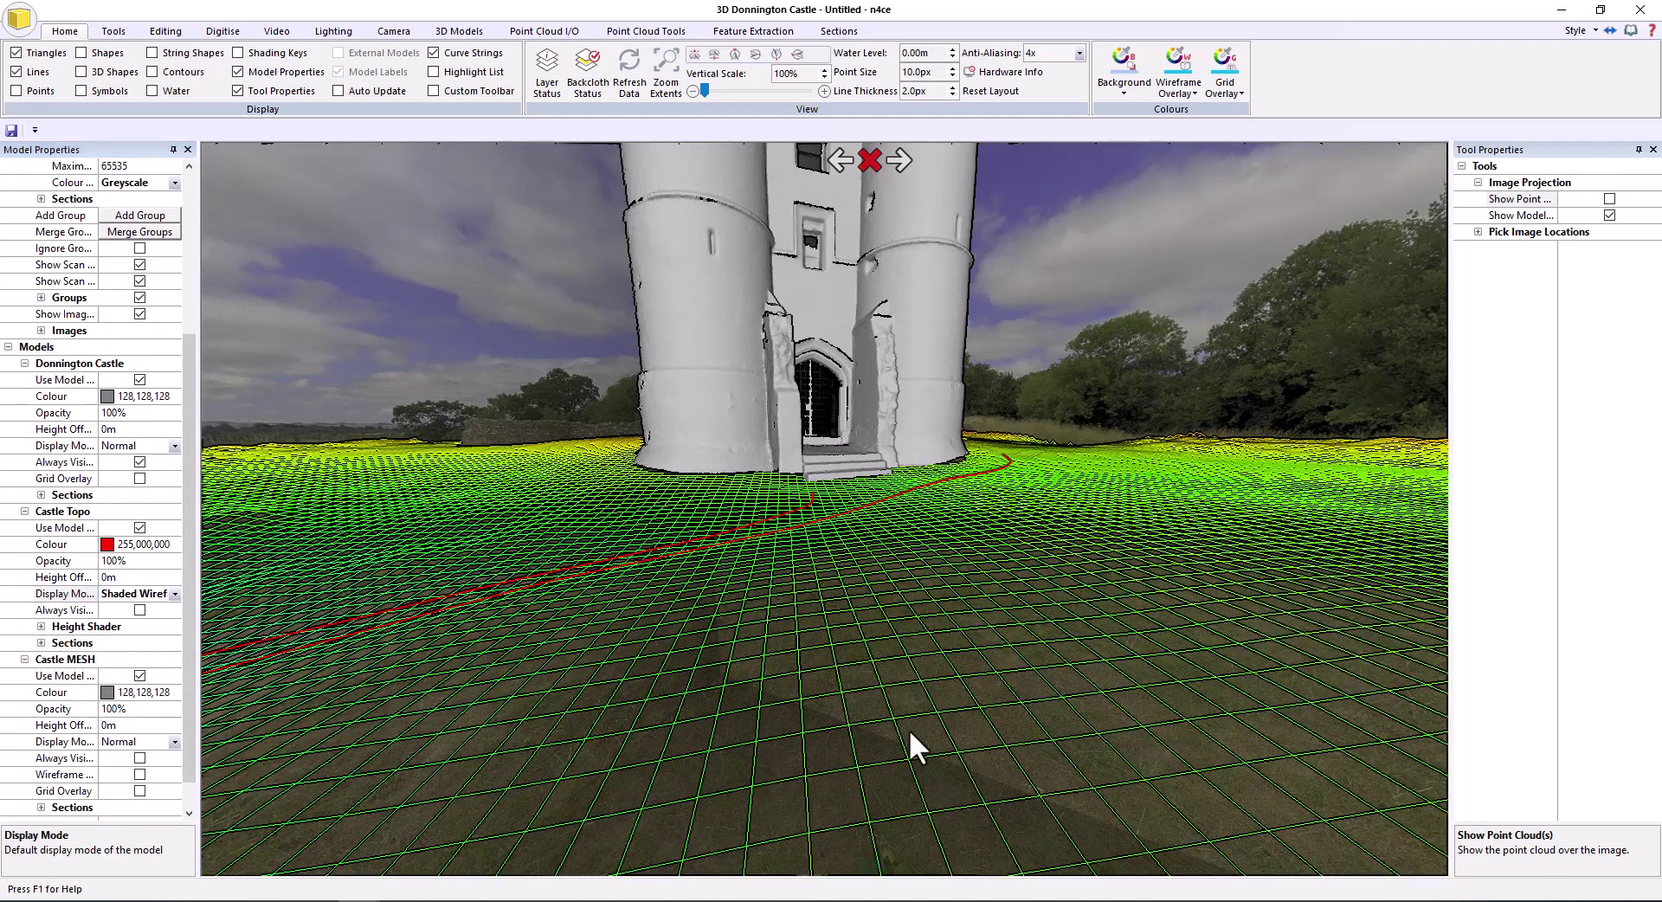
pyautogui.moveTo(915, 742)
pyautogui.mouseDown()
pyautogui.moveTo(1009, 727)
pyautogui.moveTo(642, 682)
pyautogui.moveTo(743, 632)
pyautogui.moveTo(609, 665)
pyautogui.moveTo(969, 605)
pyautogui.moveTo(771, 621)
pyautogui.moveTo(1061, 658)
pyautogui.moveTo(867, 673)
pyautogui.mouseUp()
# Show the point cloud over the image again and set the Castle-1_tree point size to 1px
pyautogui.click(1609, 199)
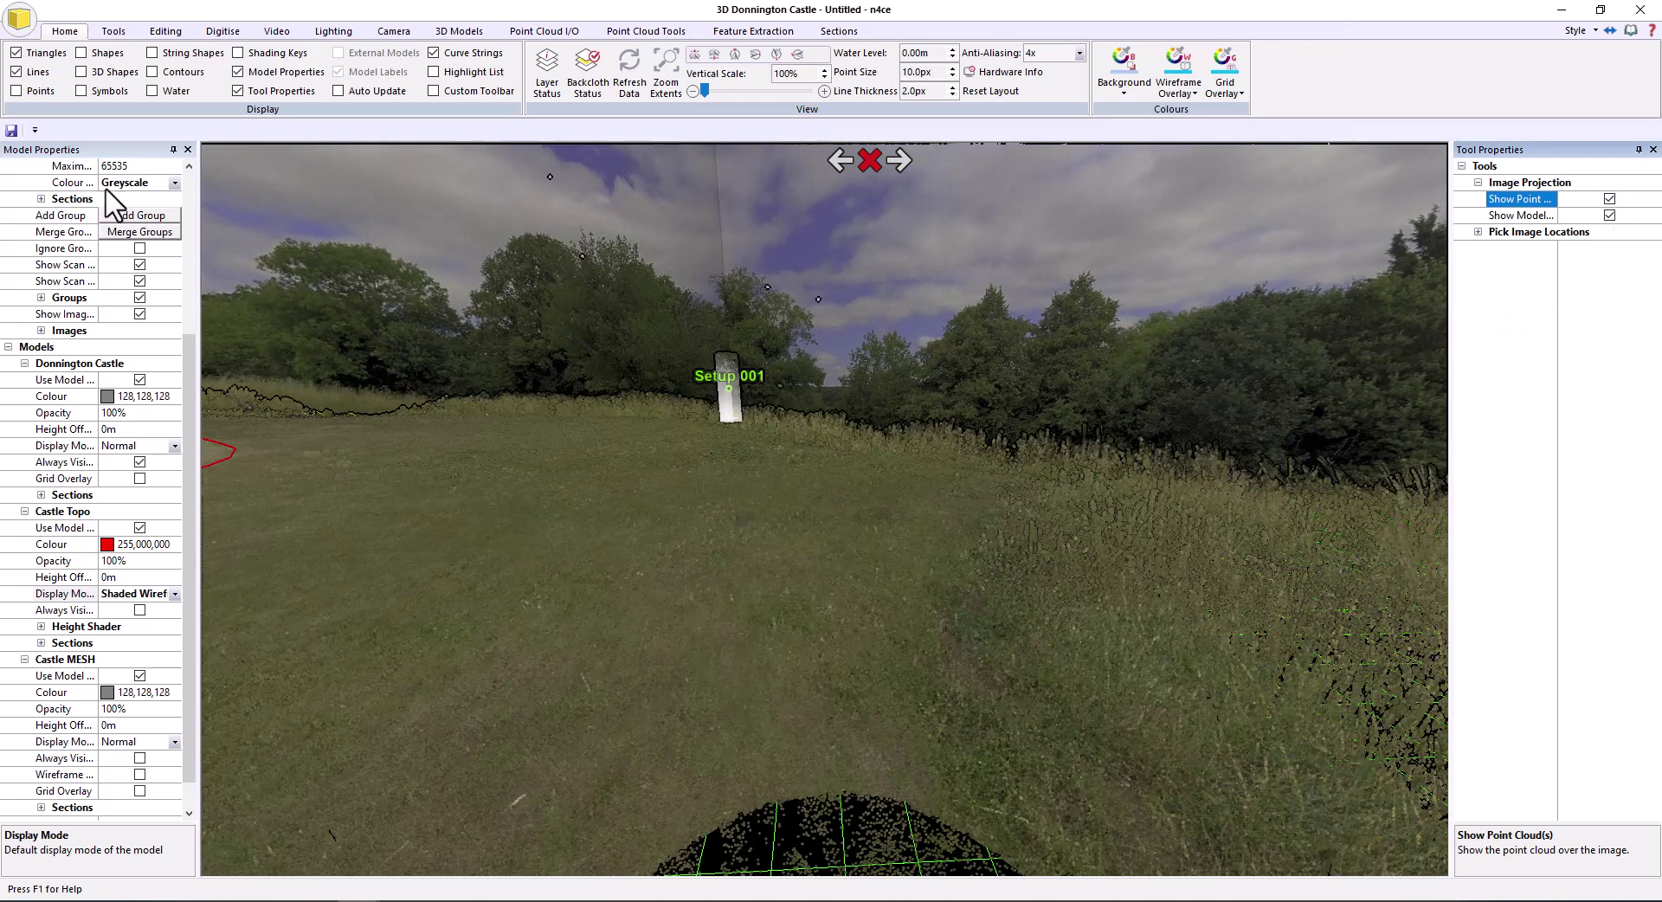
pyautogui.moveTo(191, 371); pyautogui.dragTo(205, 190)
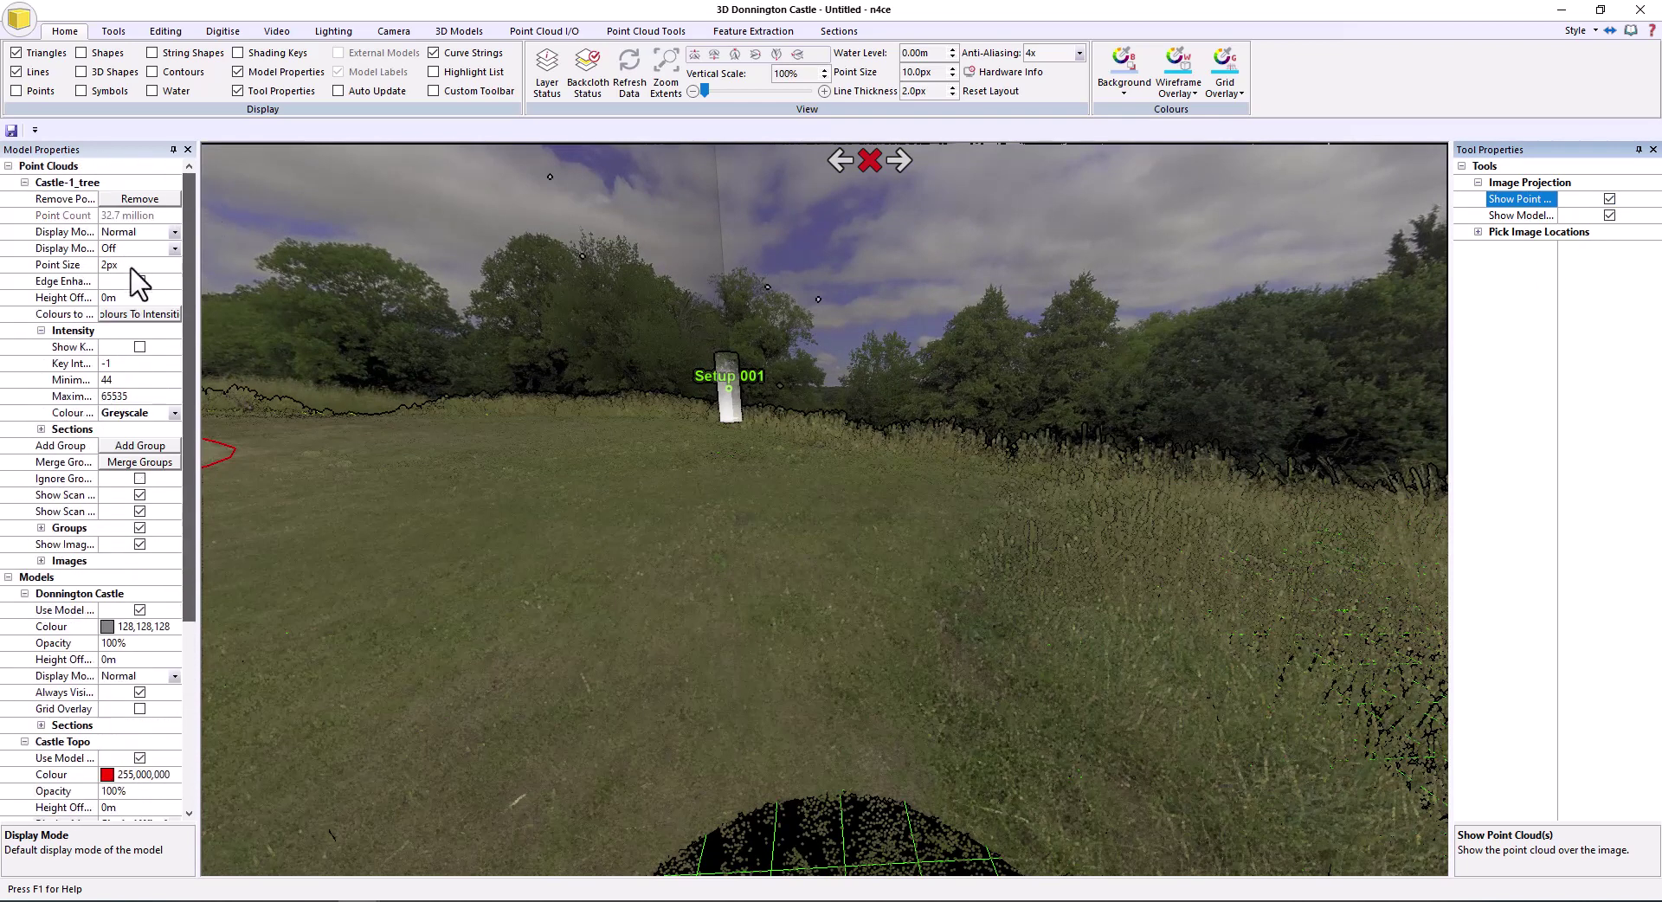
pyautogui.click(58, 266)
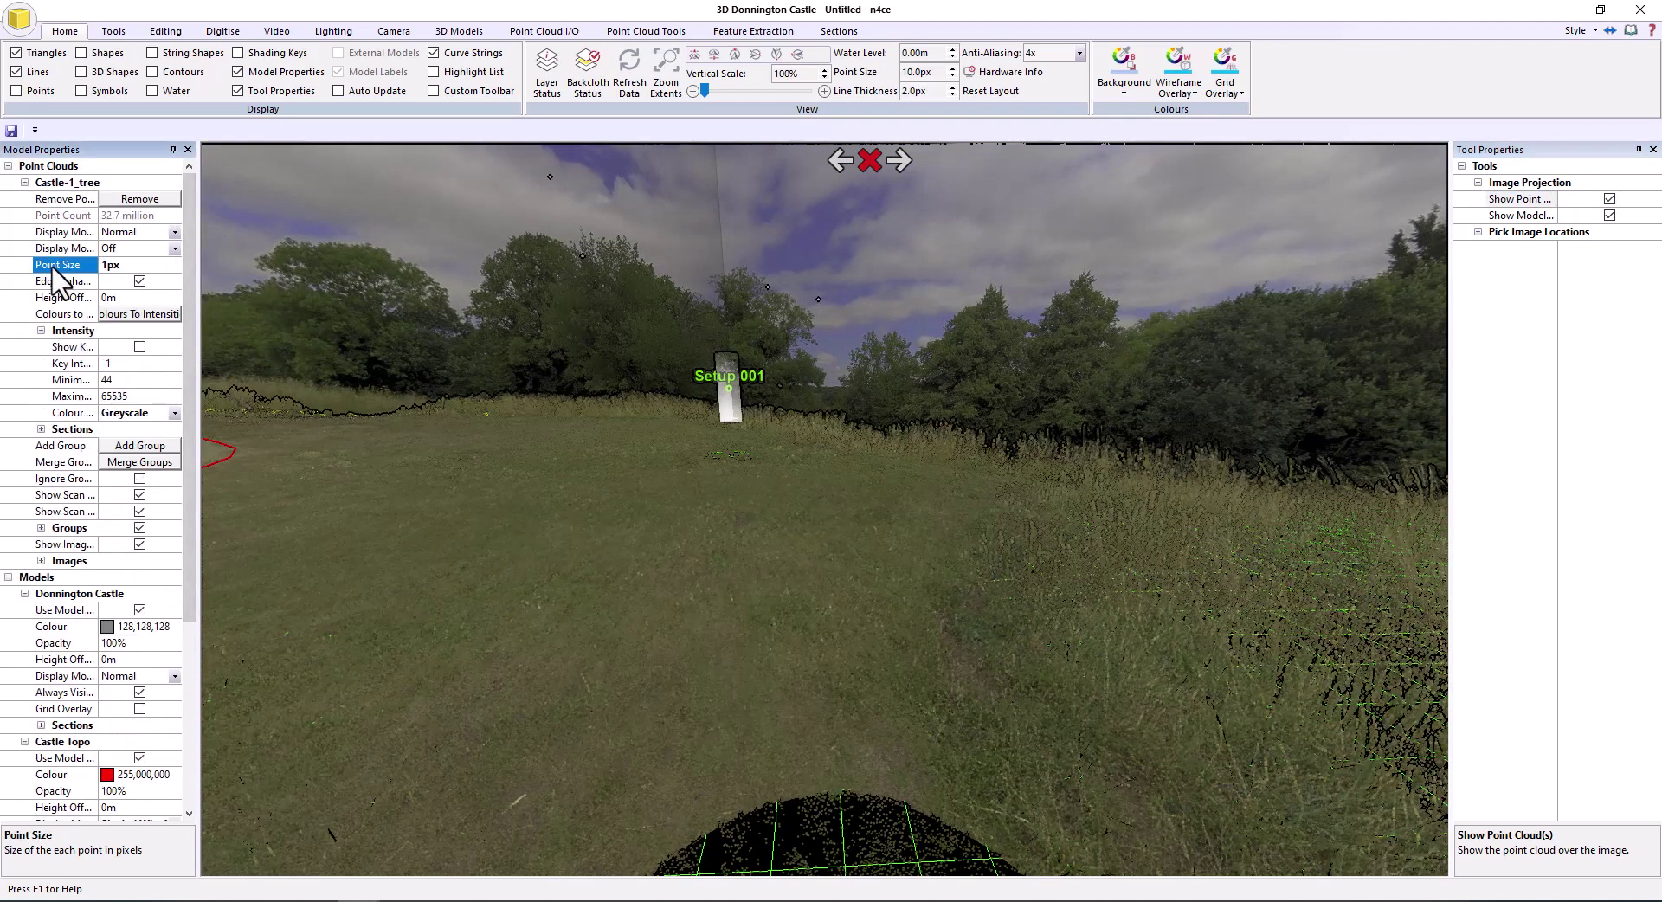
pyautogui.click(1077, 618)
pyautogui.moveTo(803, 601)
pyautogui.mouseDown()
pyautogui.moveTo(1184, 631)
pyautogui.moveTo(1142, 616)
pyautogui.mouseUp()
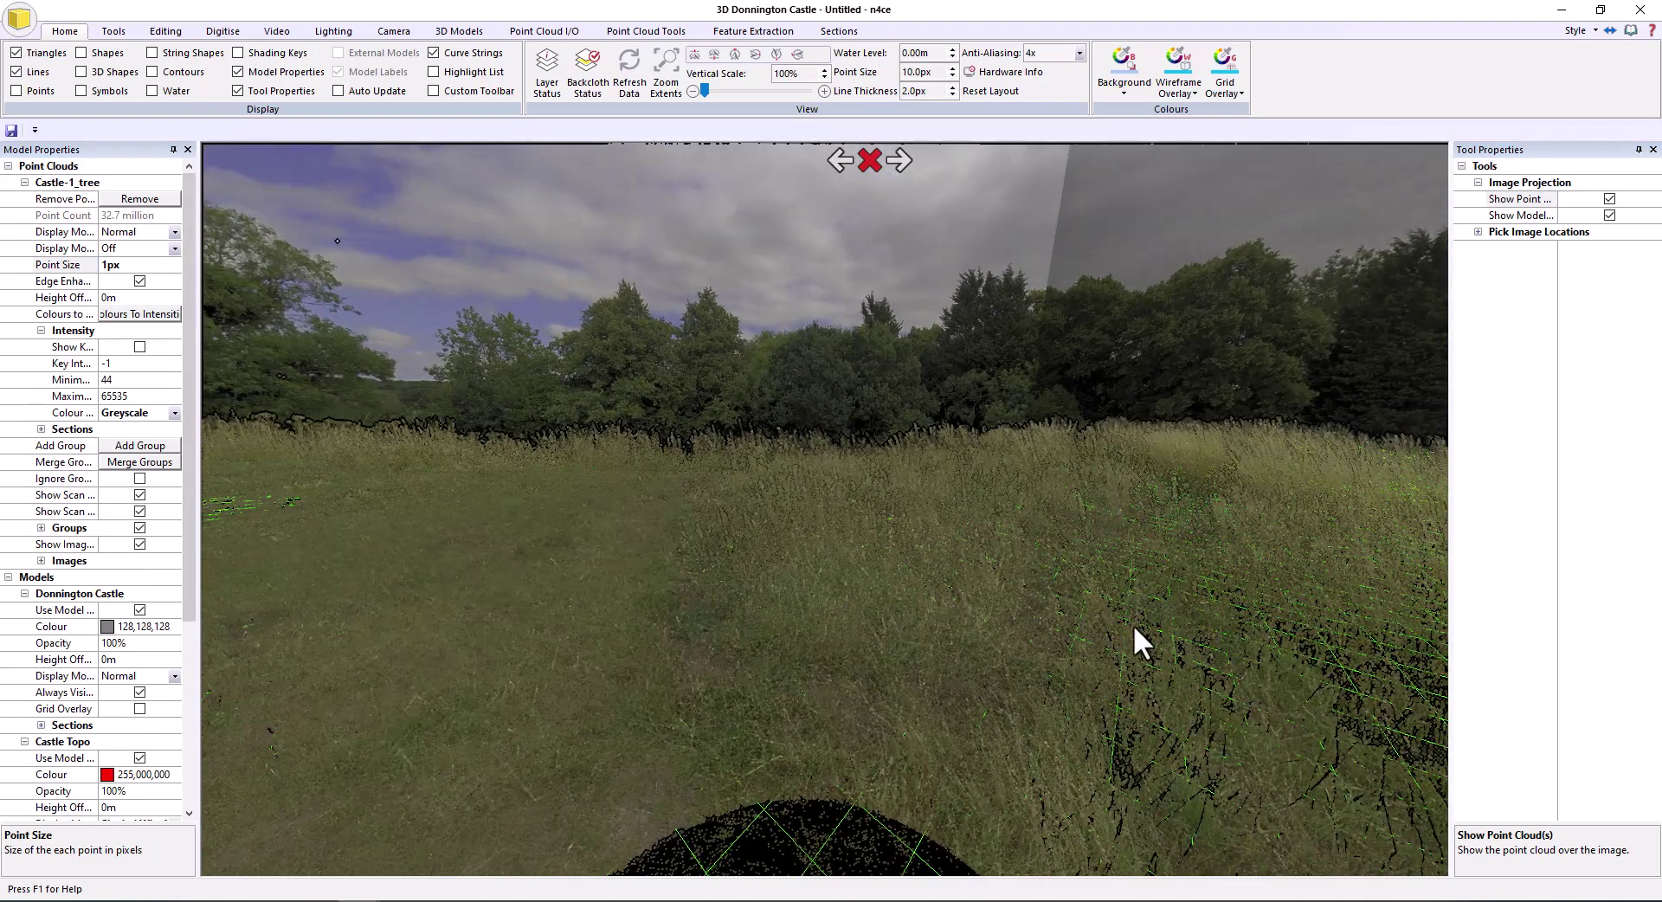
pyautogui.moveTo(920, 639); pyautogui.dragTo(1182, 665)
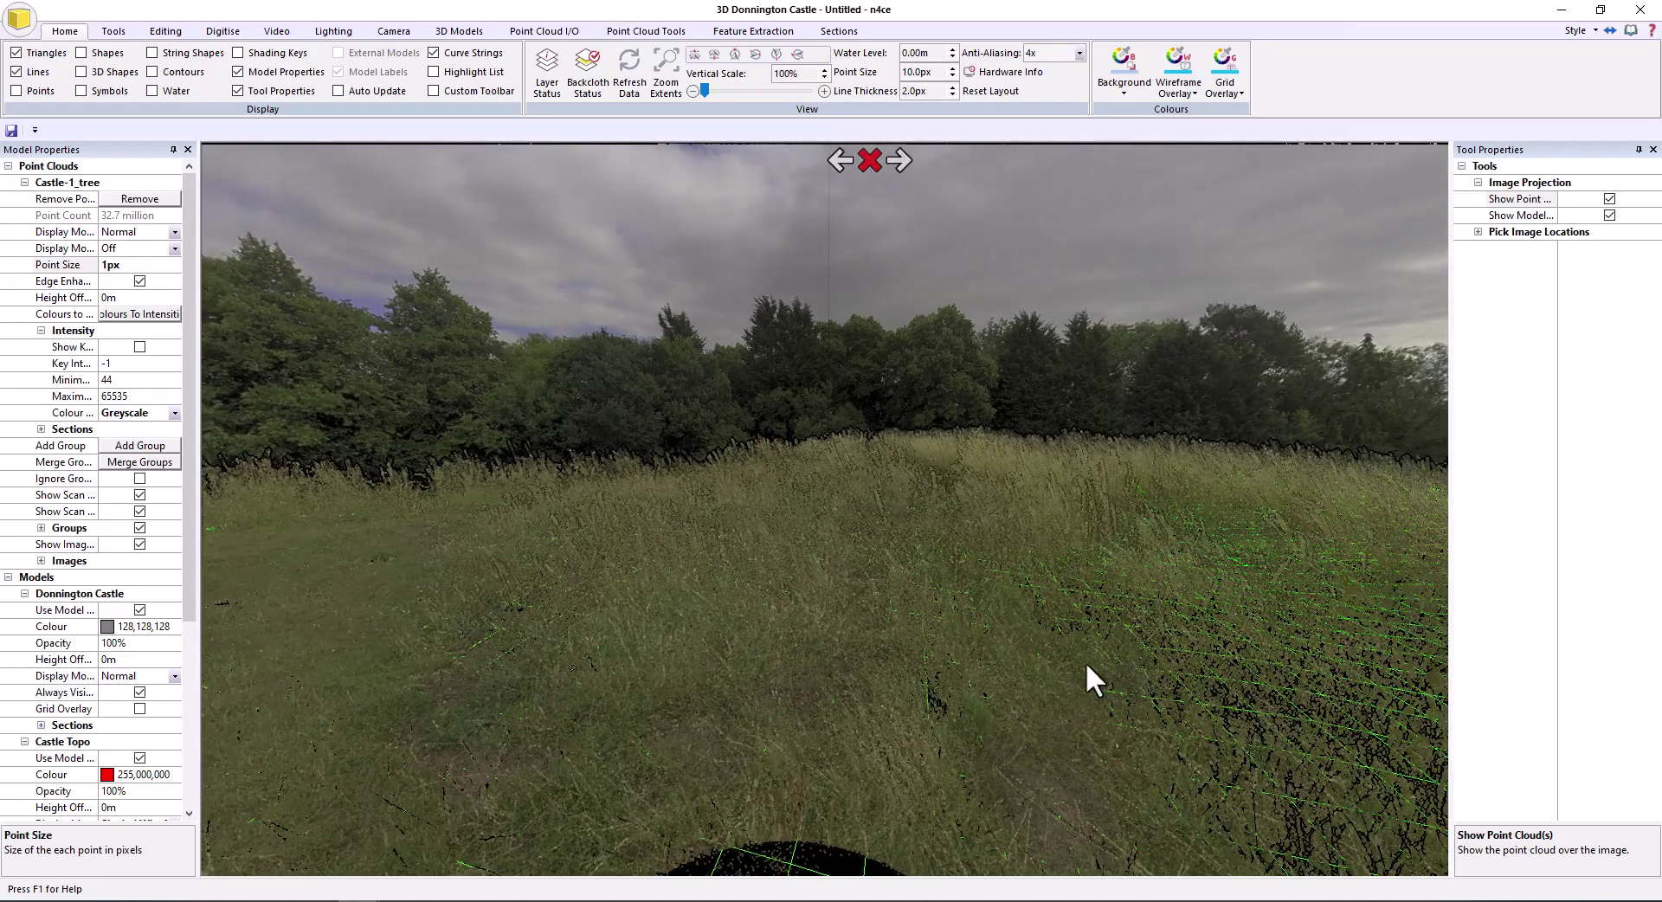
# Hide the Castle group of the Castle-1_tree point cloud to expose the castle mesh
pyautogui.moveTo(1080, 665); pyautogui.dragTo(785, 408)
pyautogui.moveTo(936, 475); pyautogui.dragTo(727, 353)
pyautogui.scroll(3, 682, 557)
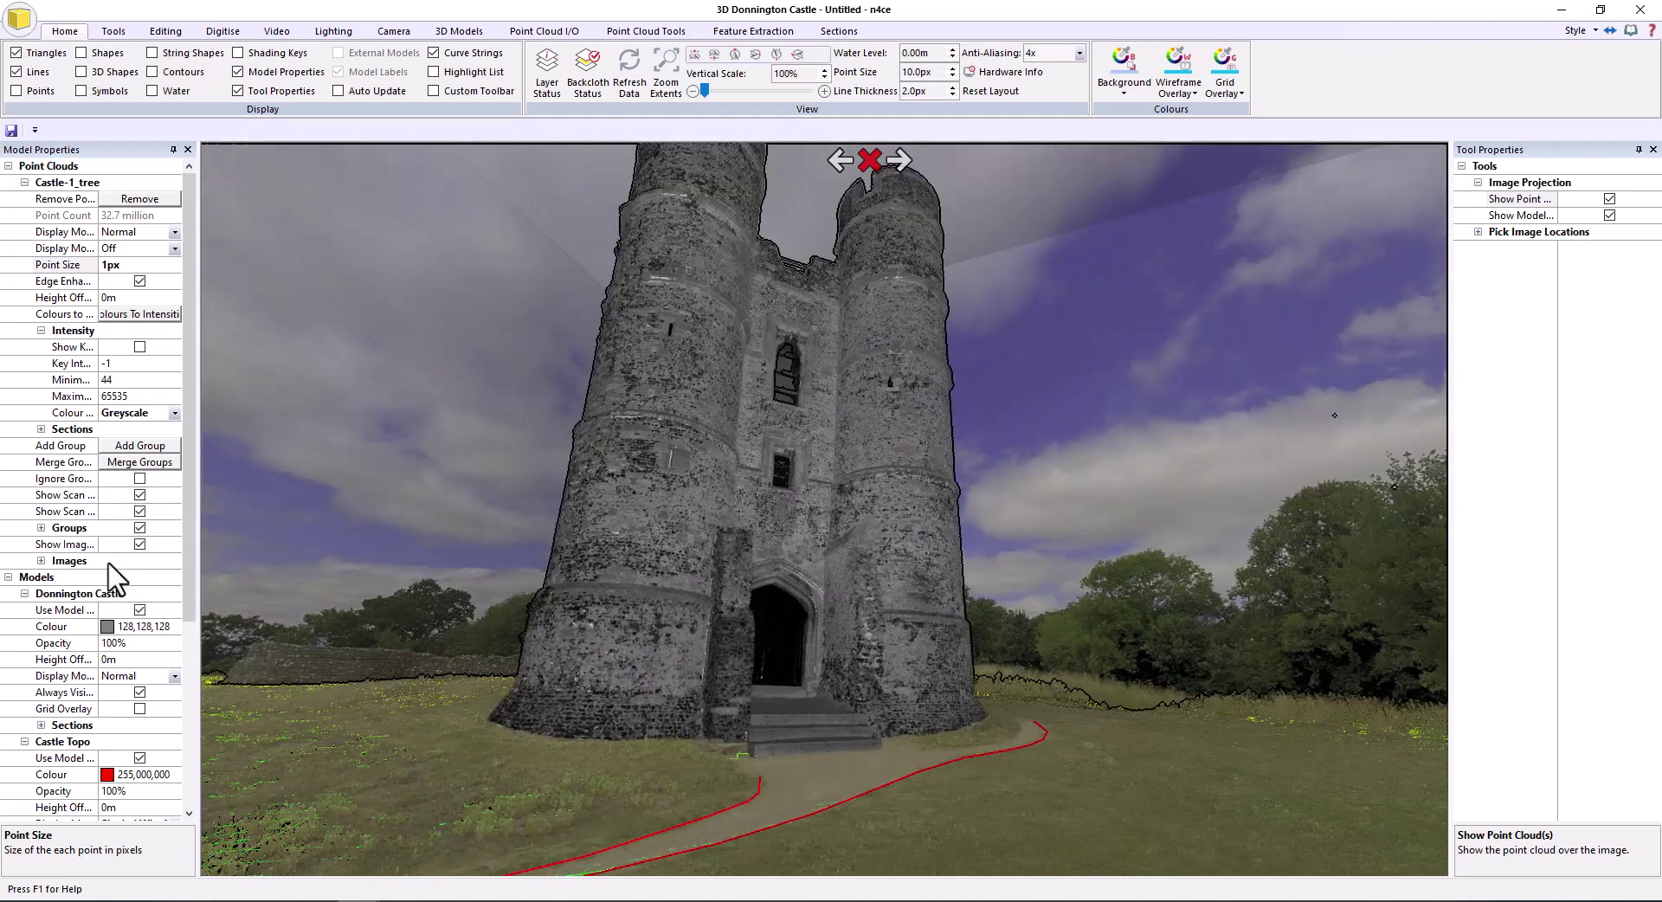
pyautogui.click(41, 528)
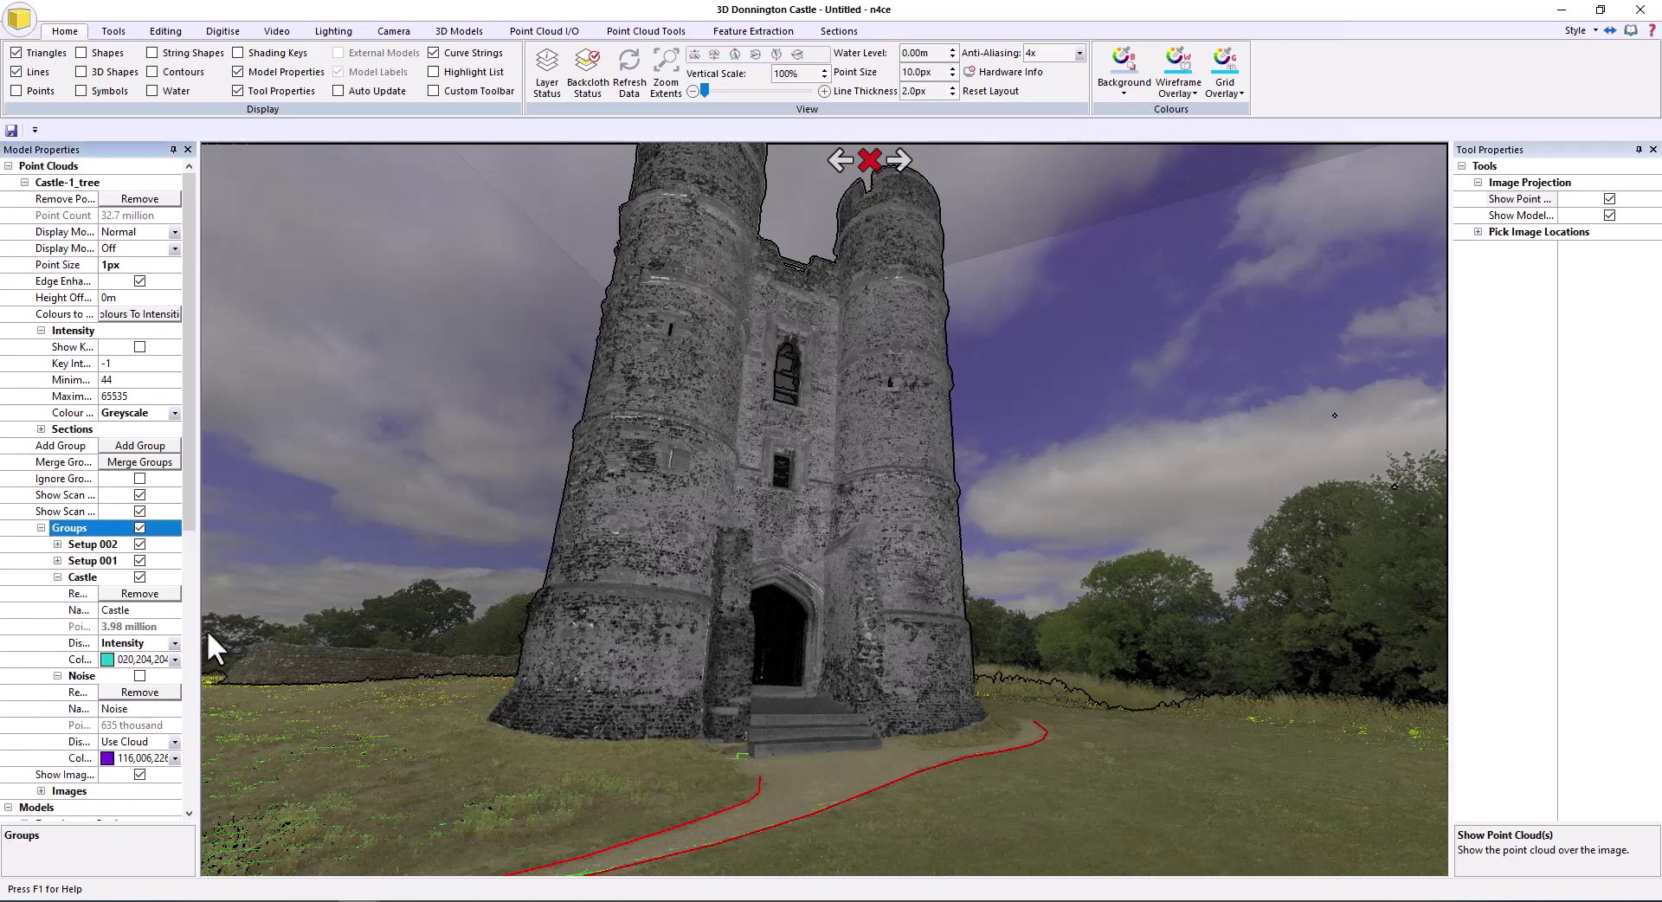
pyautogui.click(139, 576)
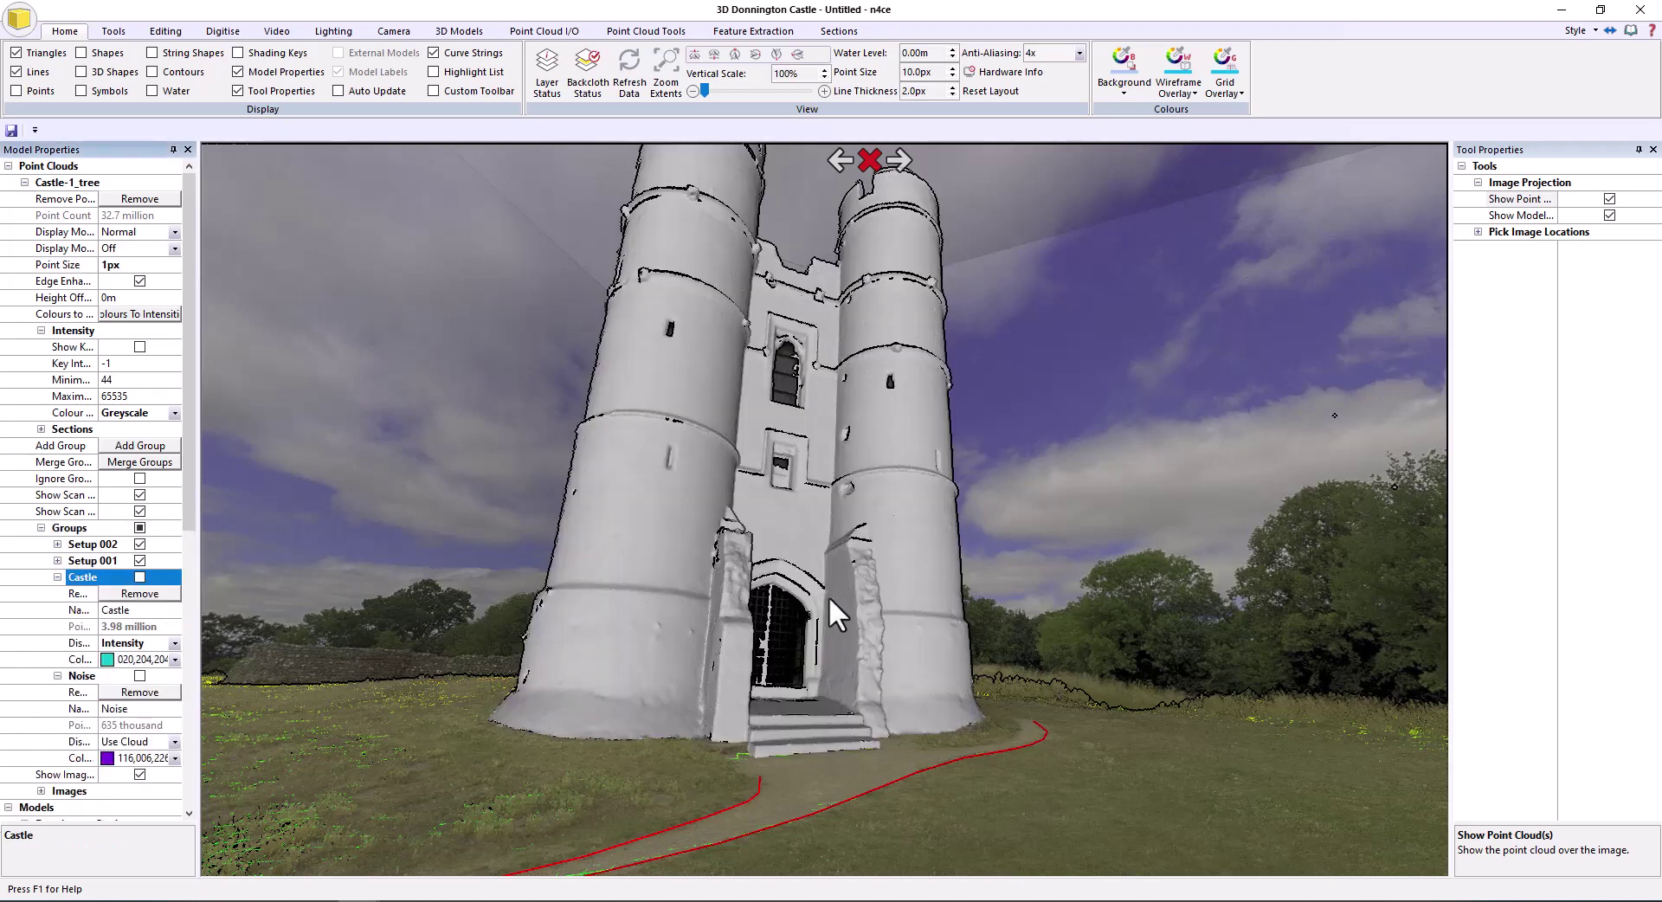
pyautogui.moveTo(1140, 521); pyautogui.dragTo(1154, 512)
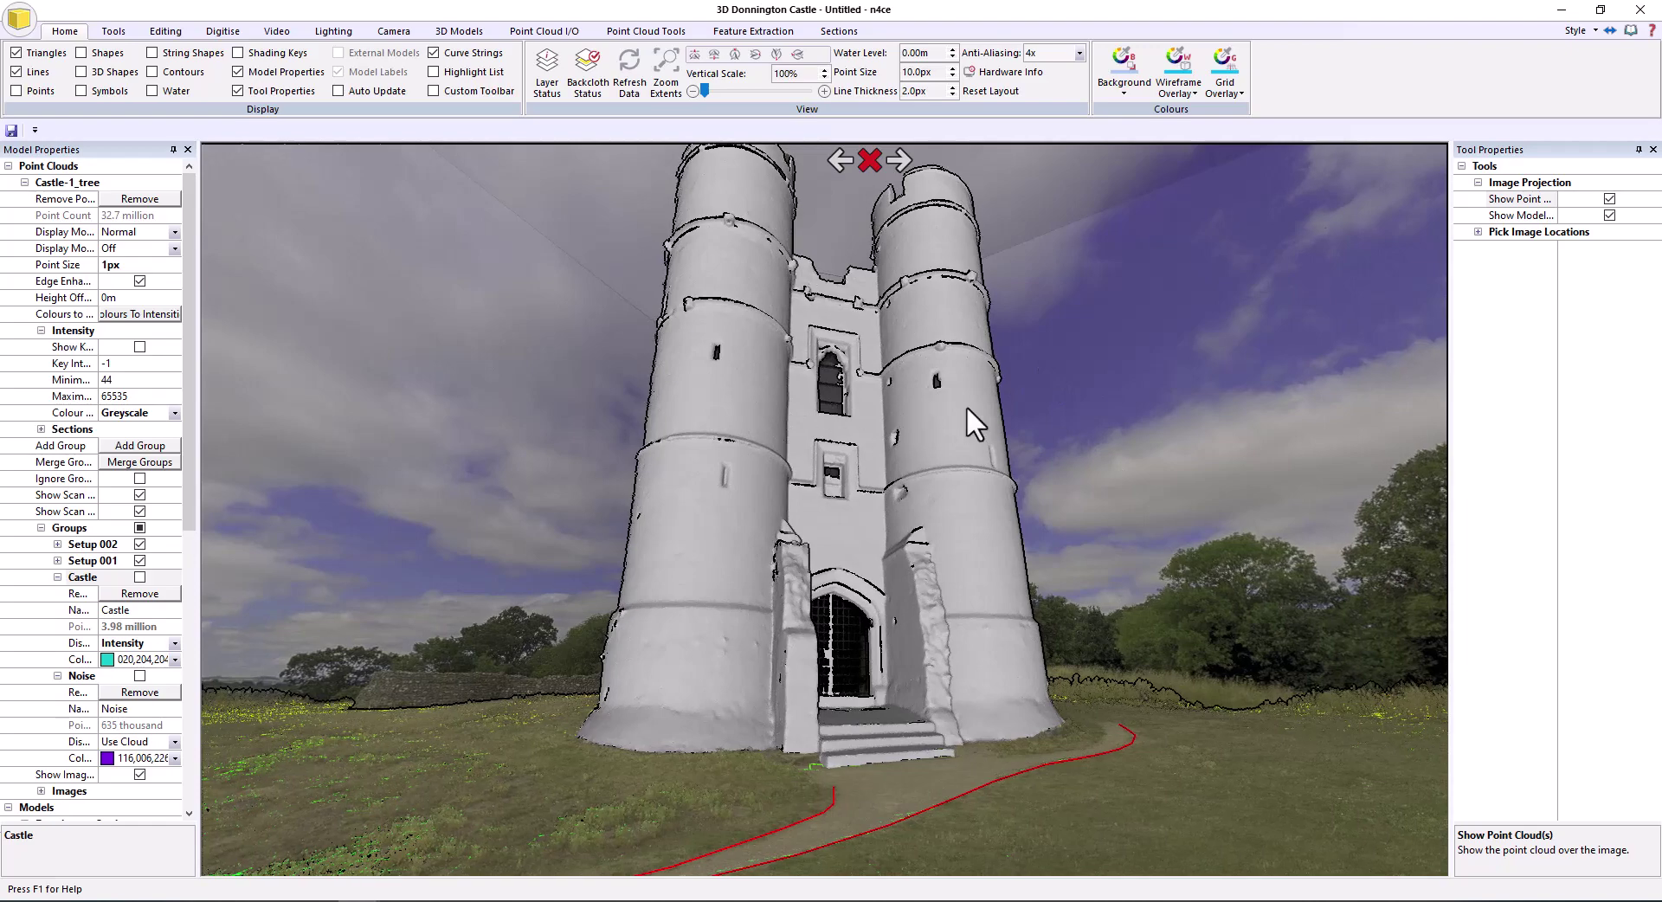
pyautogui.scroll(3, 957, 398)
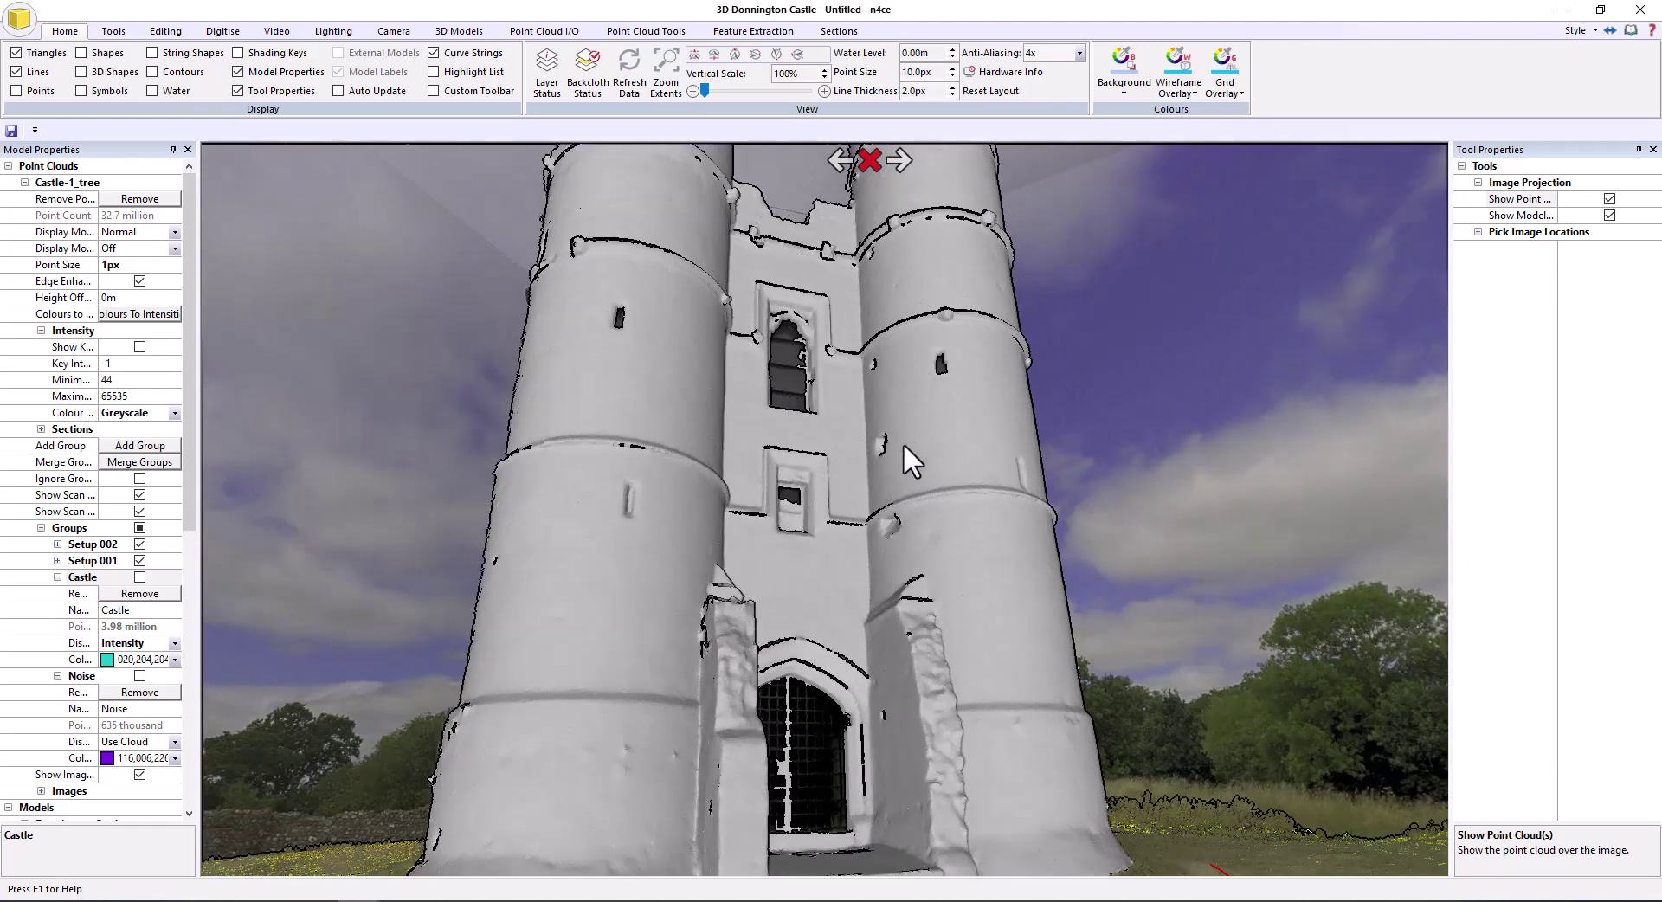
pyautogui.moveTo(905, 446); pyautogui.dragTo(927, 376)
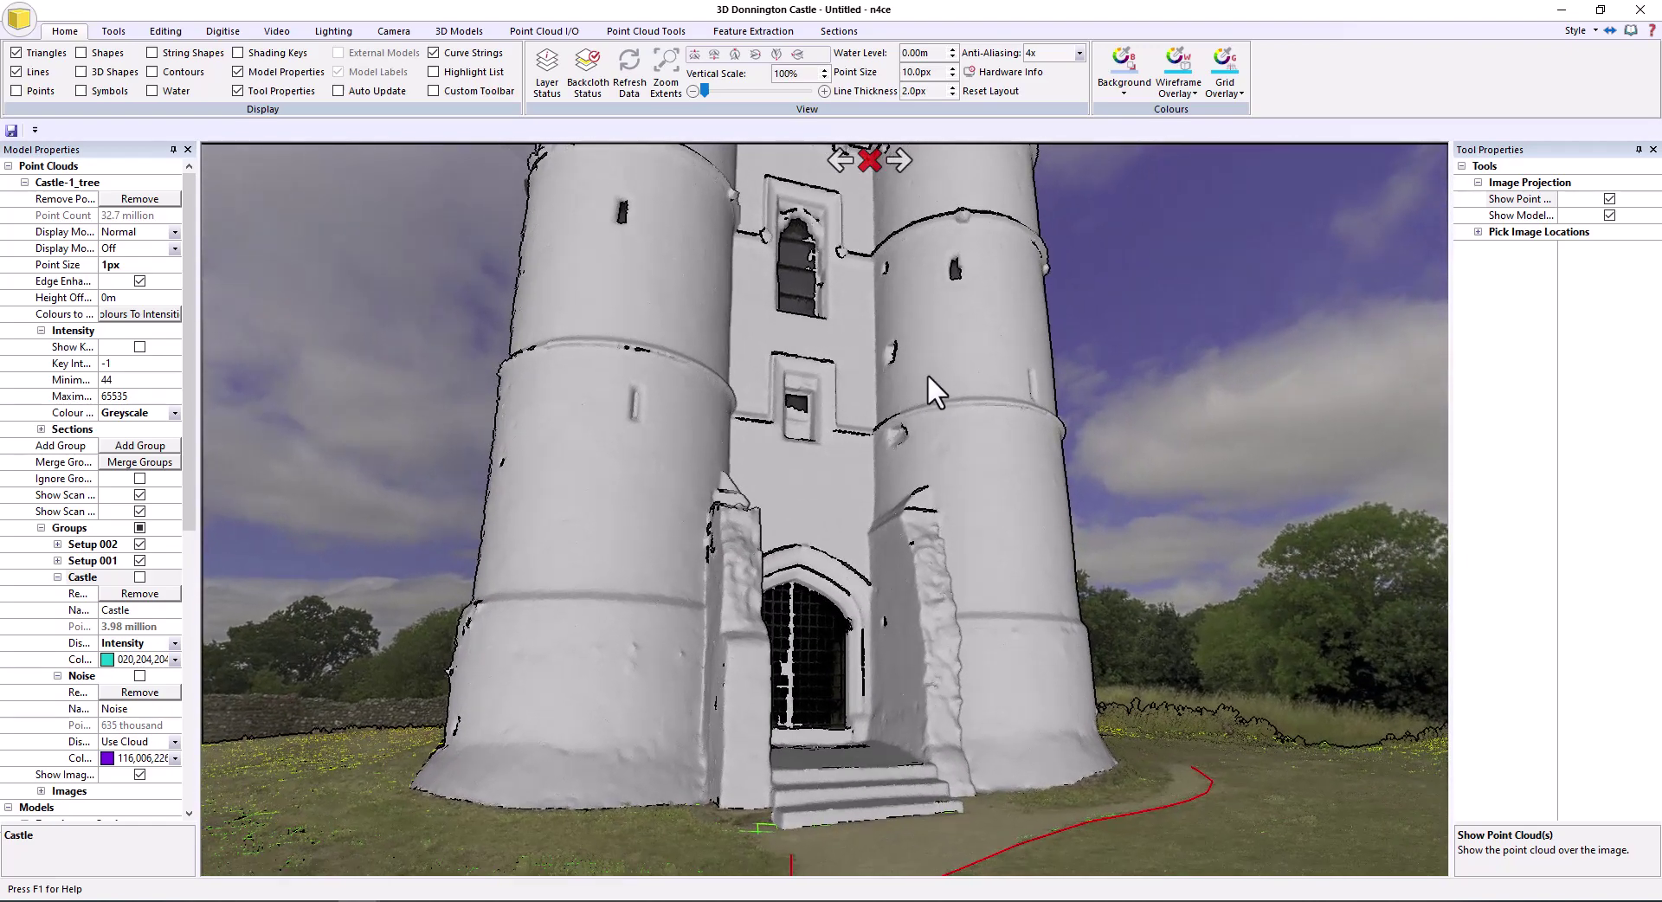
# Set the Castle MESH model's display mode to Wireframe and inspect its triangles on the tower closely
pyautogui.click(40, 527)
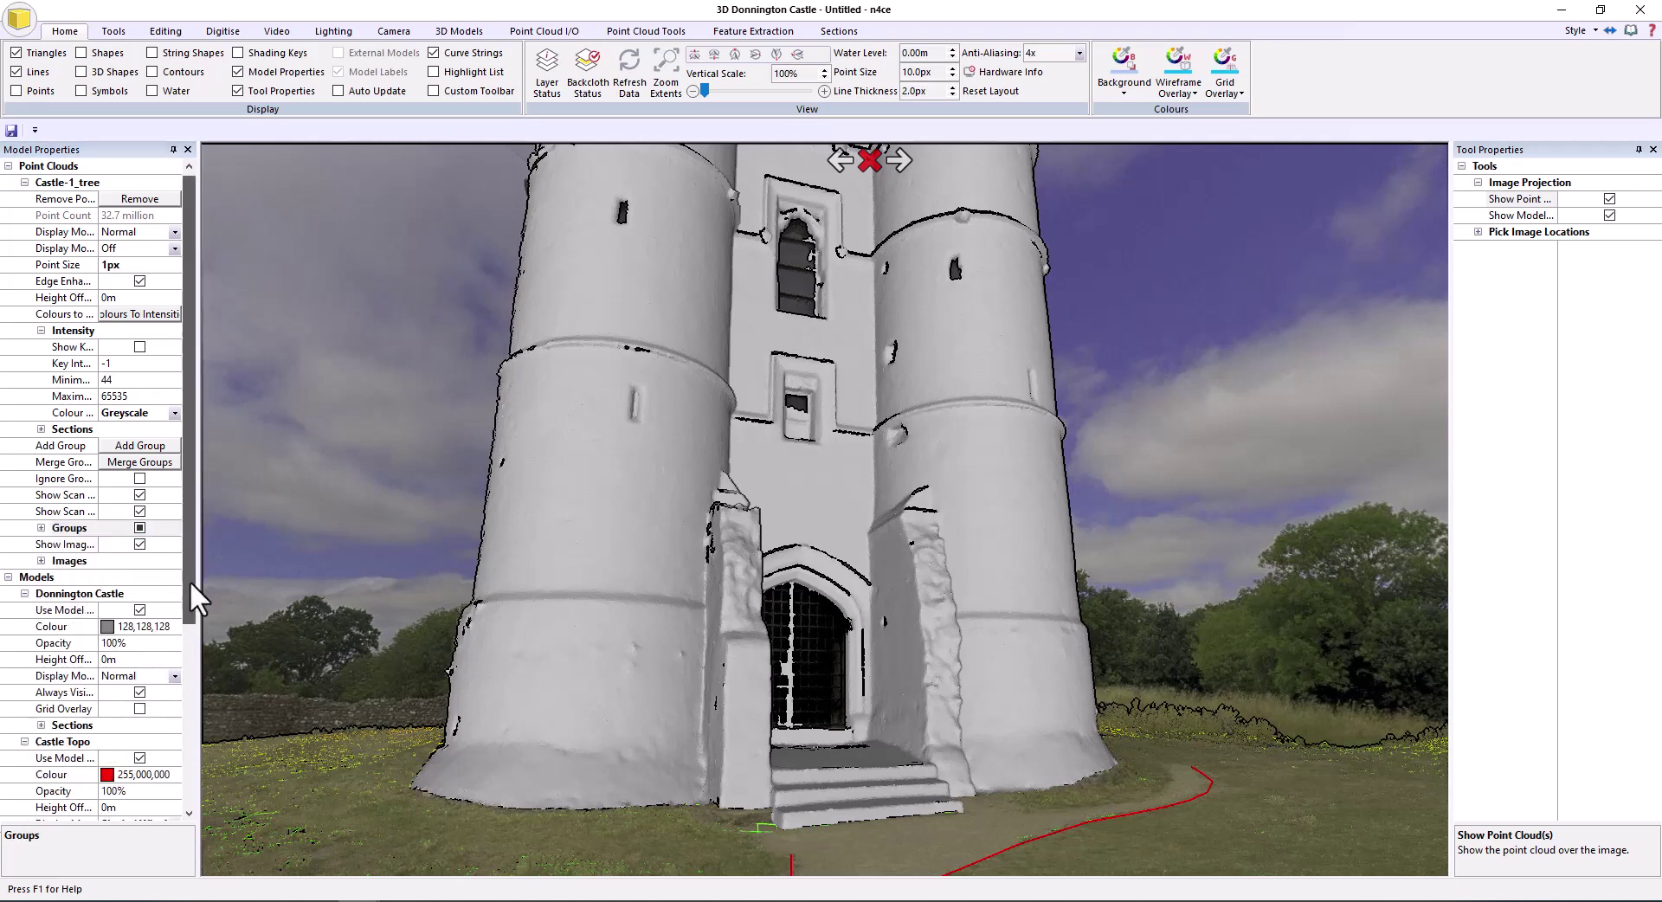
pyautogui.moveTo(189, 584); pyautogui.dragTo(196, 635)
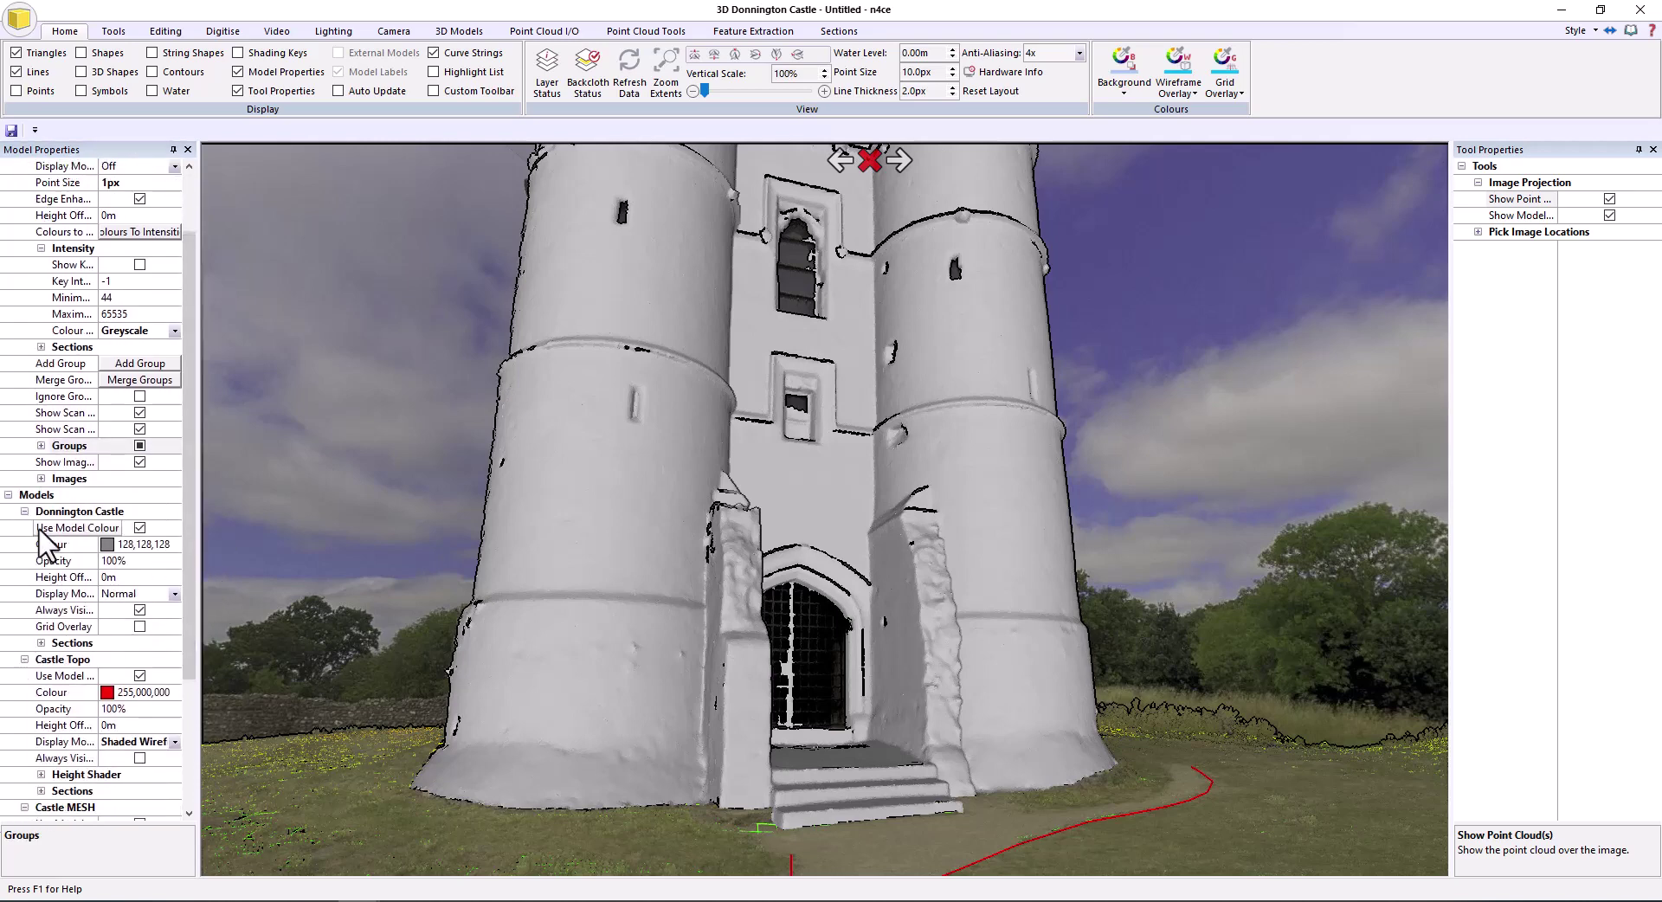
pyautogui.moveTo(191, 646); pyautogui.dragTo(201, 749)
pyautogui.click(160, 742)
pyautogui.click(174, 741)
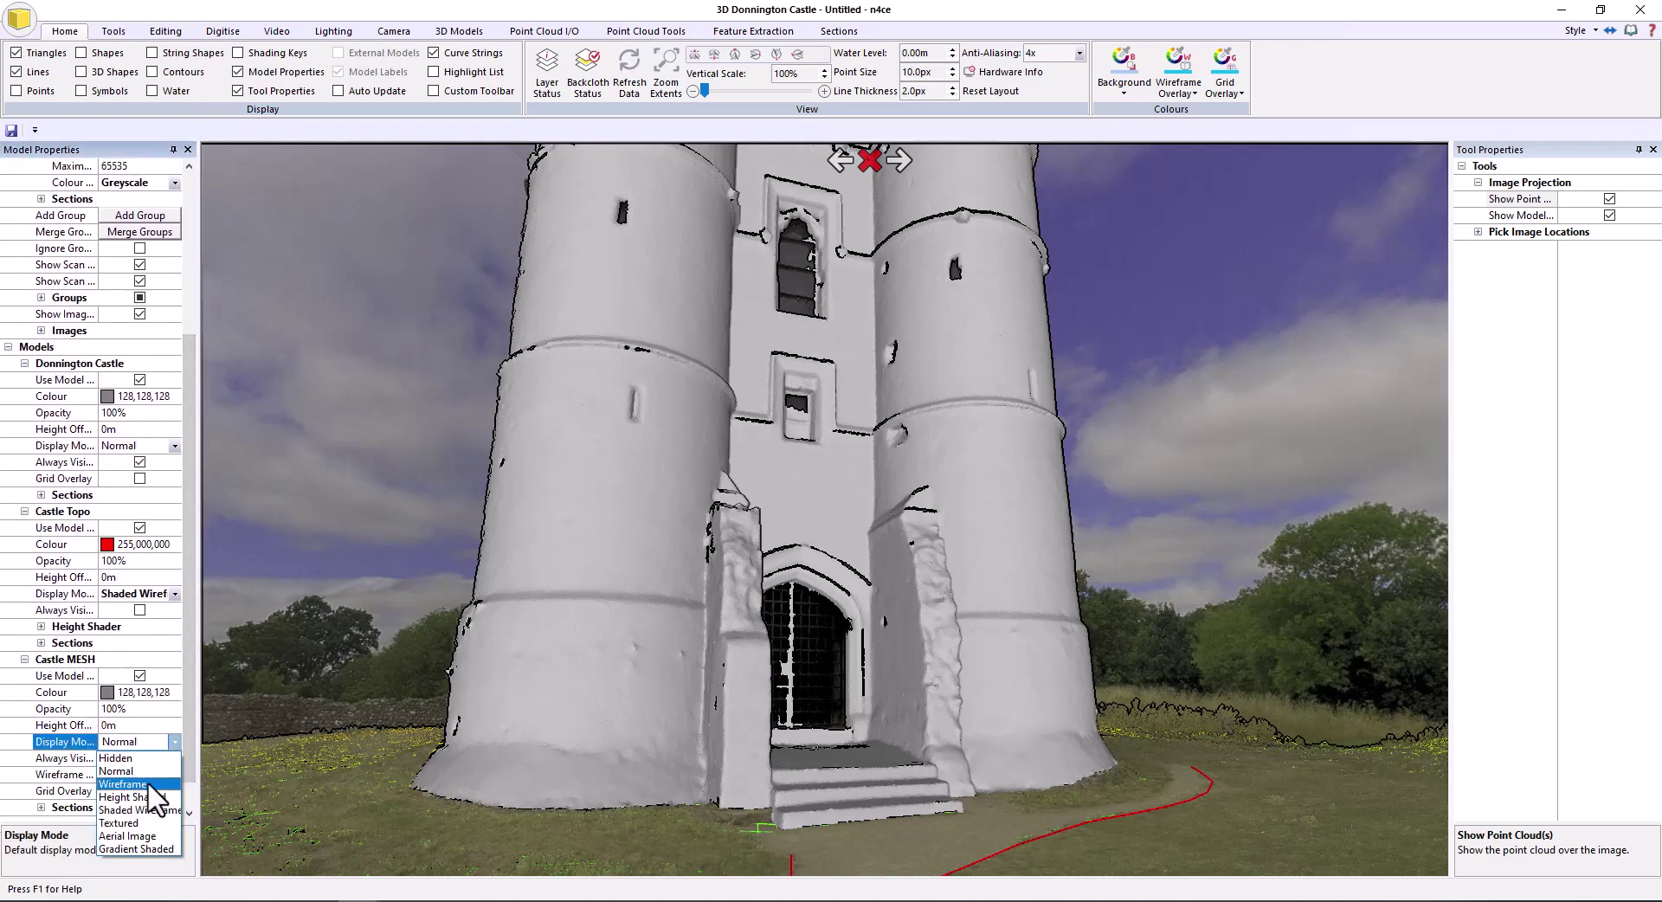
pyautogui.click(149, 786)
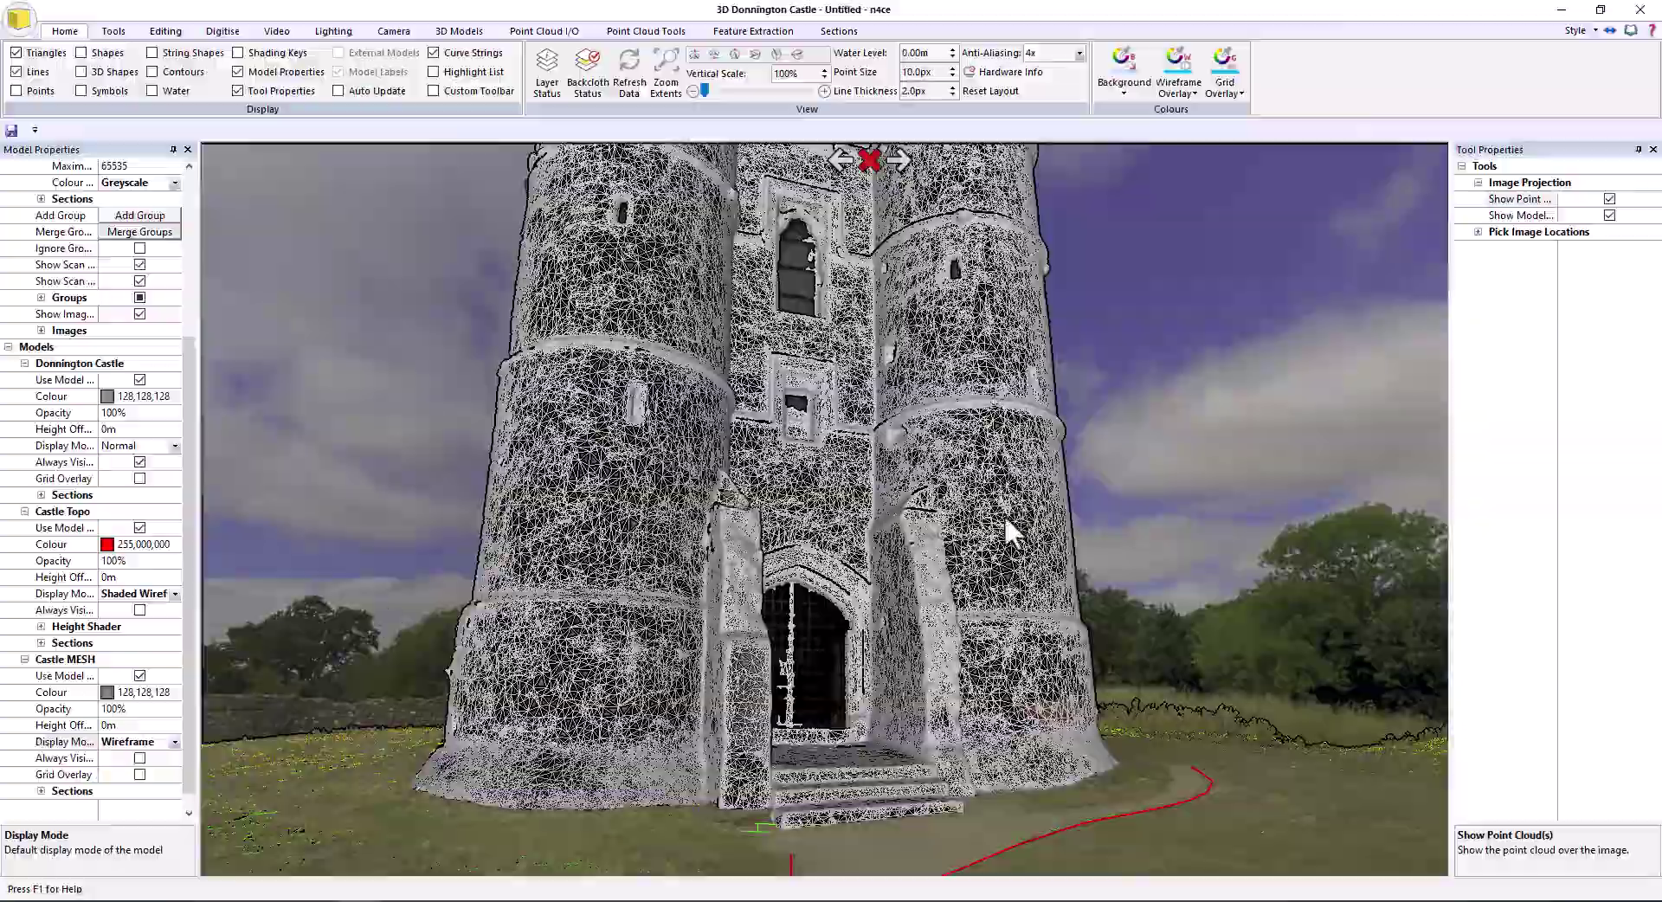
pyautogui.scroll(6, 1002, 519)
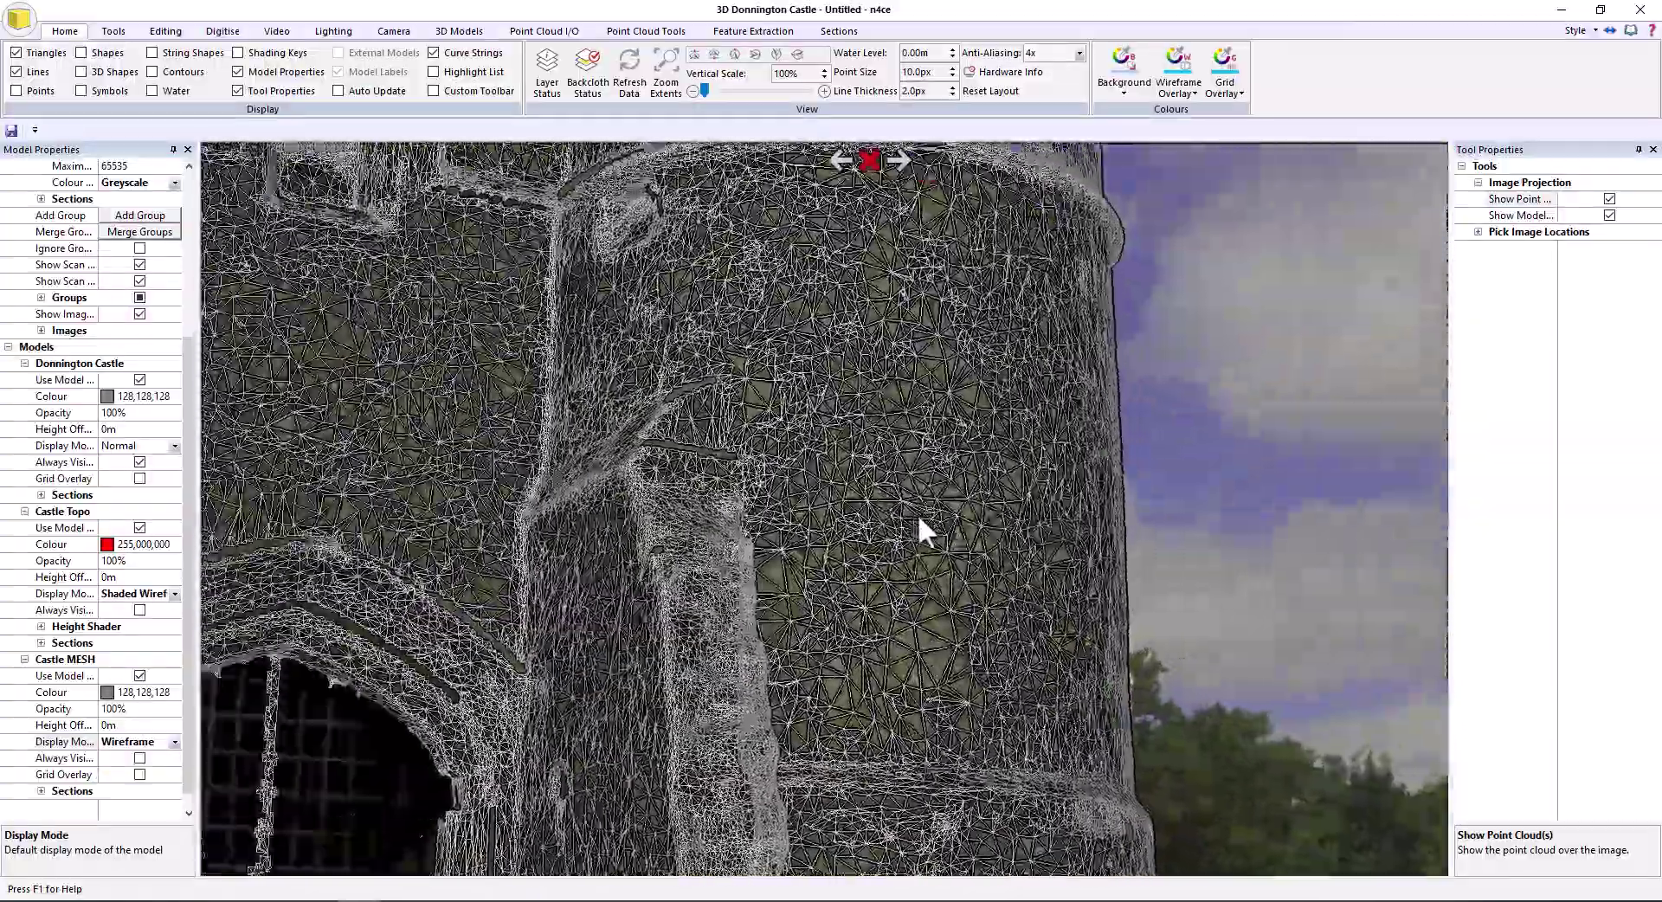
# Inspect the castle mesh wireframe against the current scan image and switch to the next scan image
pyautogui.moveTo(919, 519); pyautogui.dragTo(965, 427)
pyautogui.scroll(-8, 965, 424)
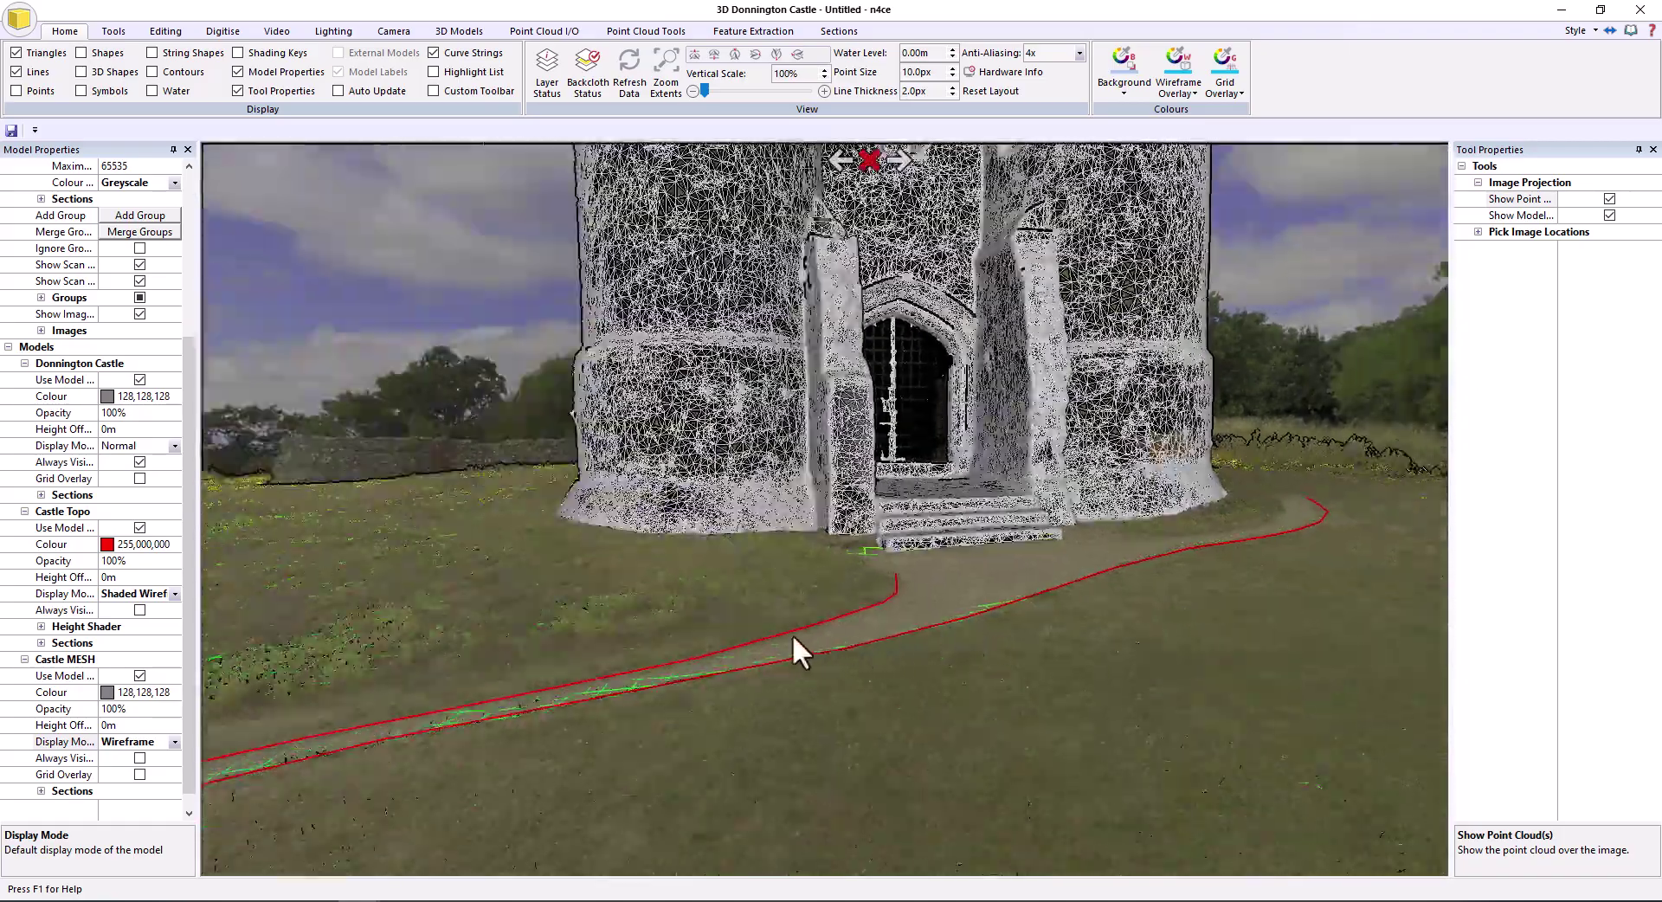
pyautogui.moveTo(793, 638); pyautogui.dragTo(641, 638)
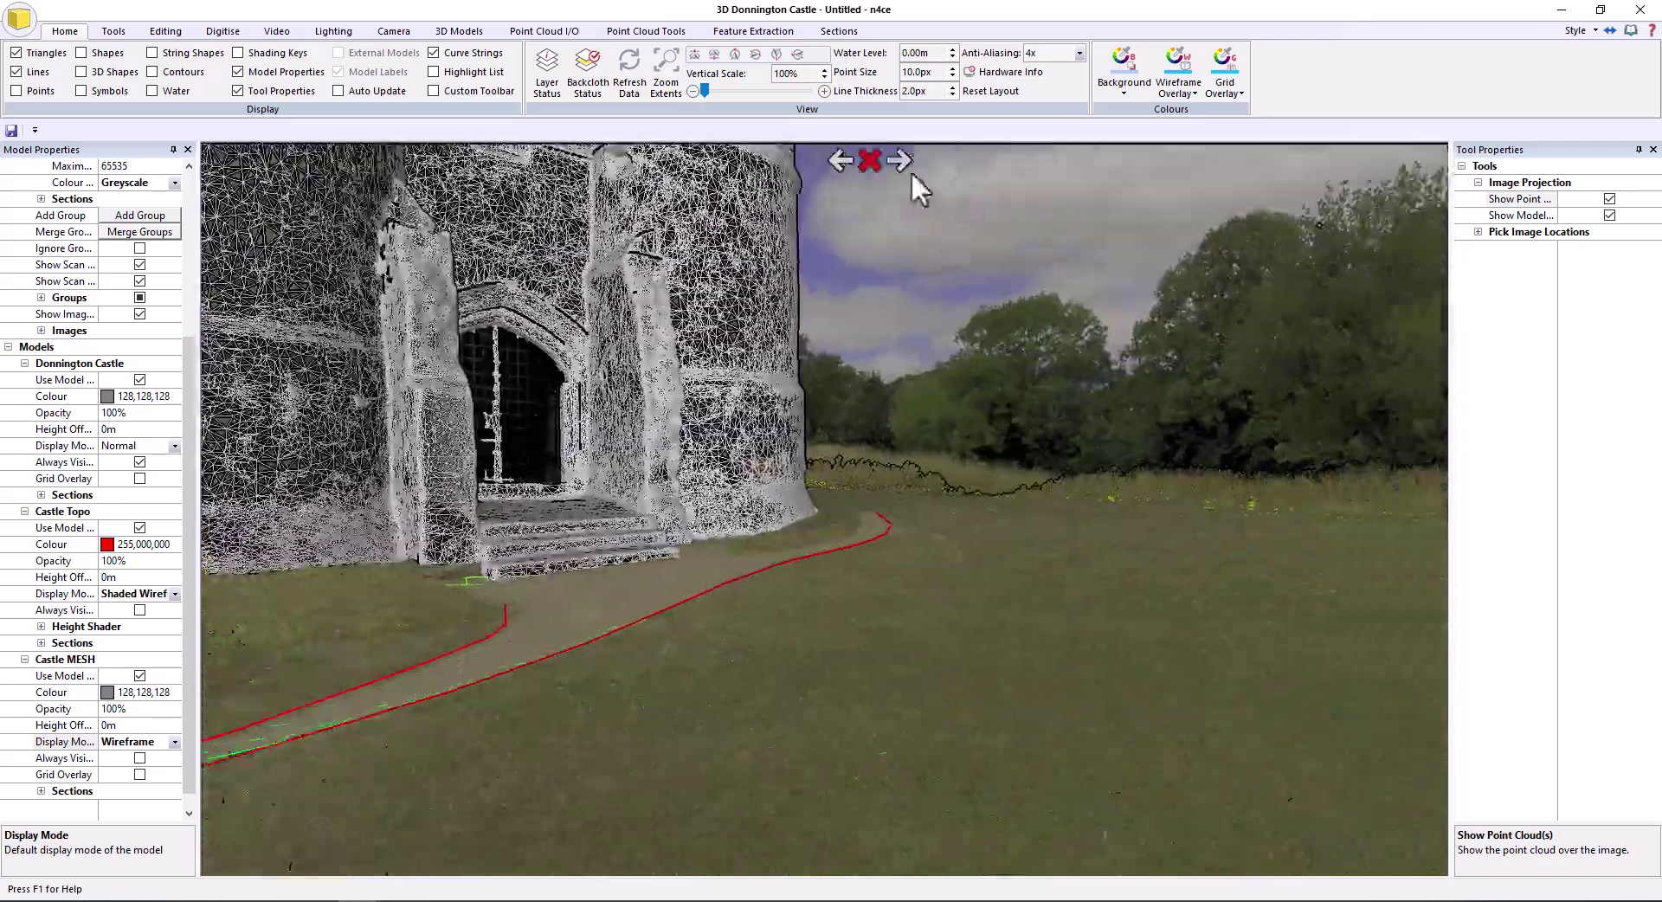
pyautogui.click(903, 159)
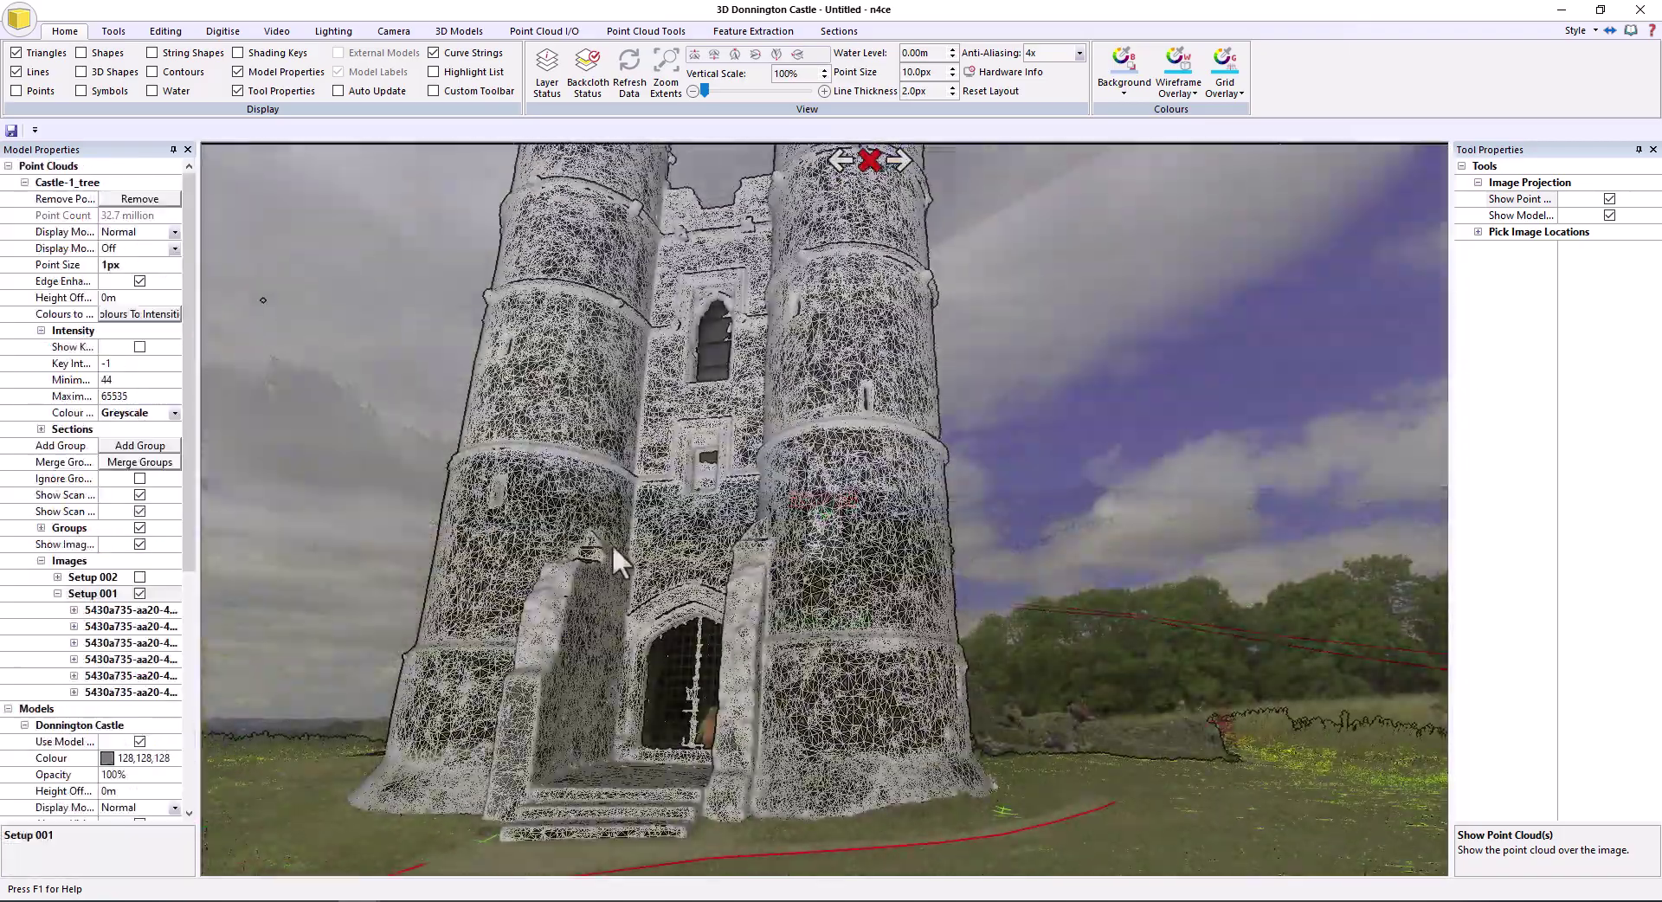
# Cut a horizontal section through the castle above the doorway and turn on slicing of the models
pyautogui.click(839, 31)
pyautogui.click(742, 54)
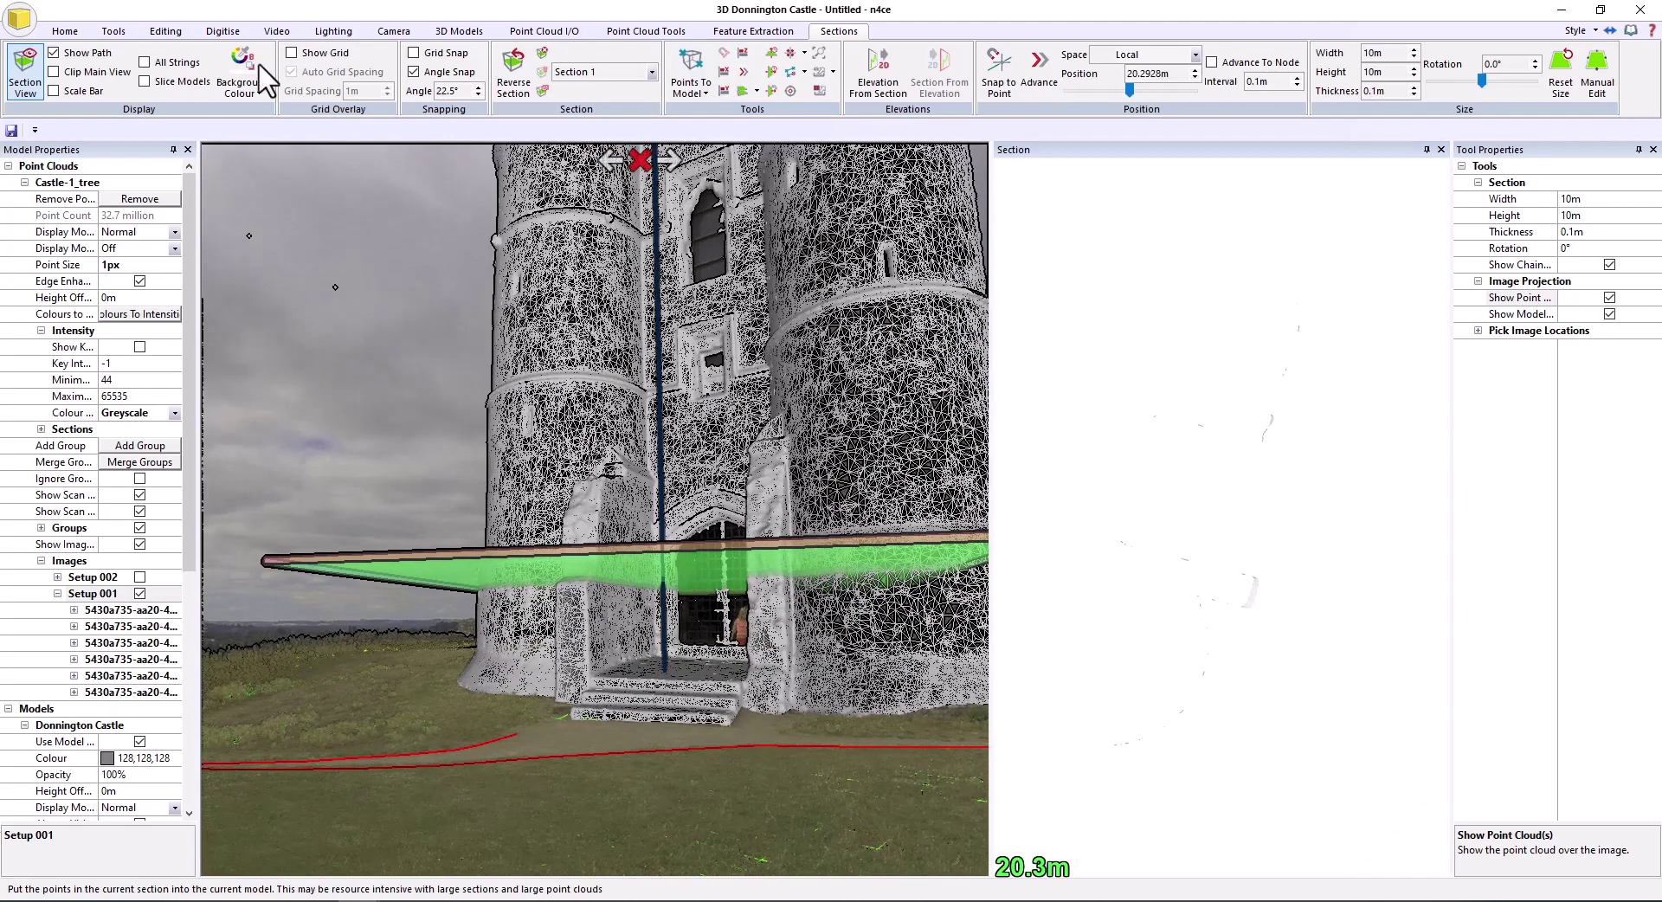
pyautogui.click(158, 81)
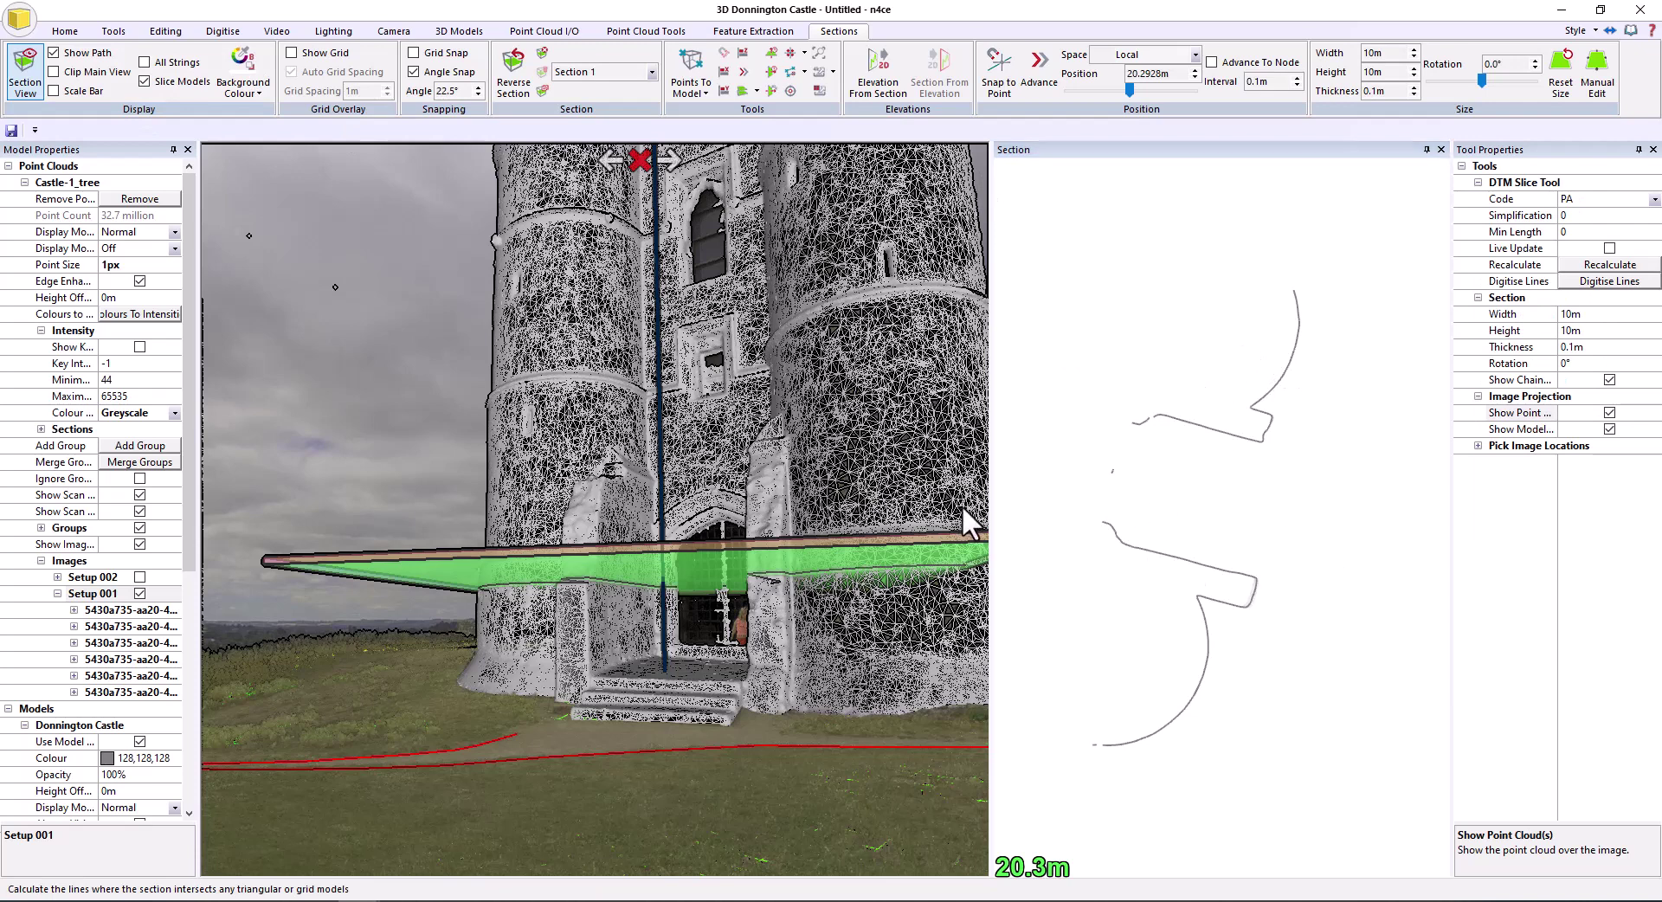
# Examine the model slice around the buttress and turn on live updating for the DTM slice
pyautogui.scroll(3, 1212, 657)
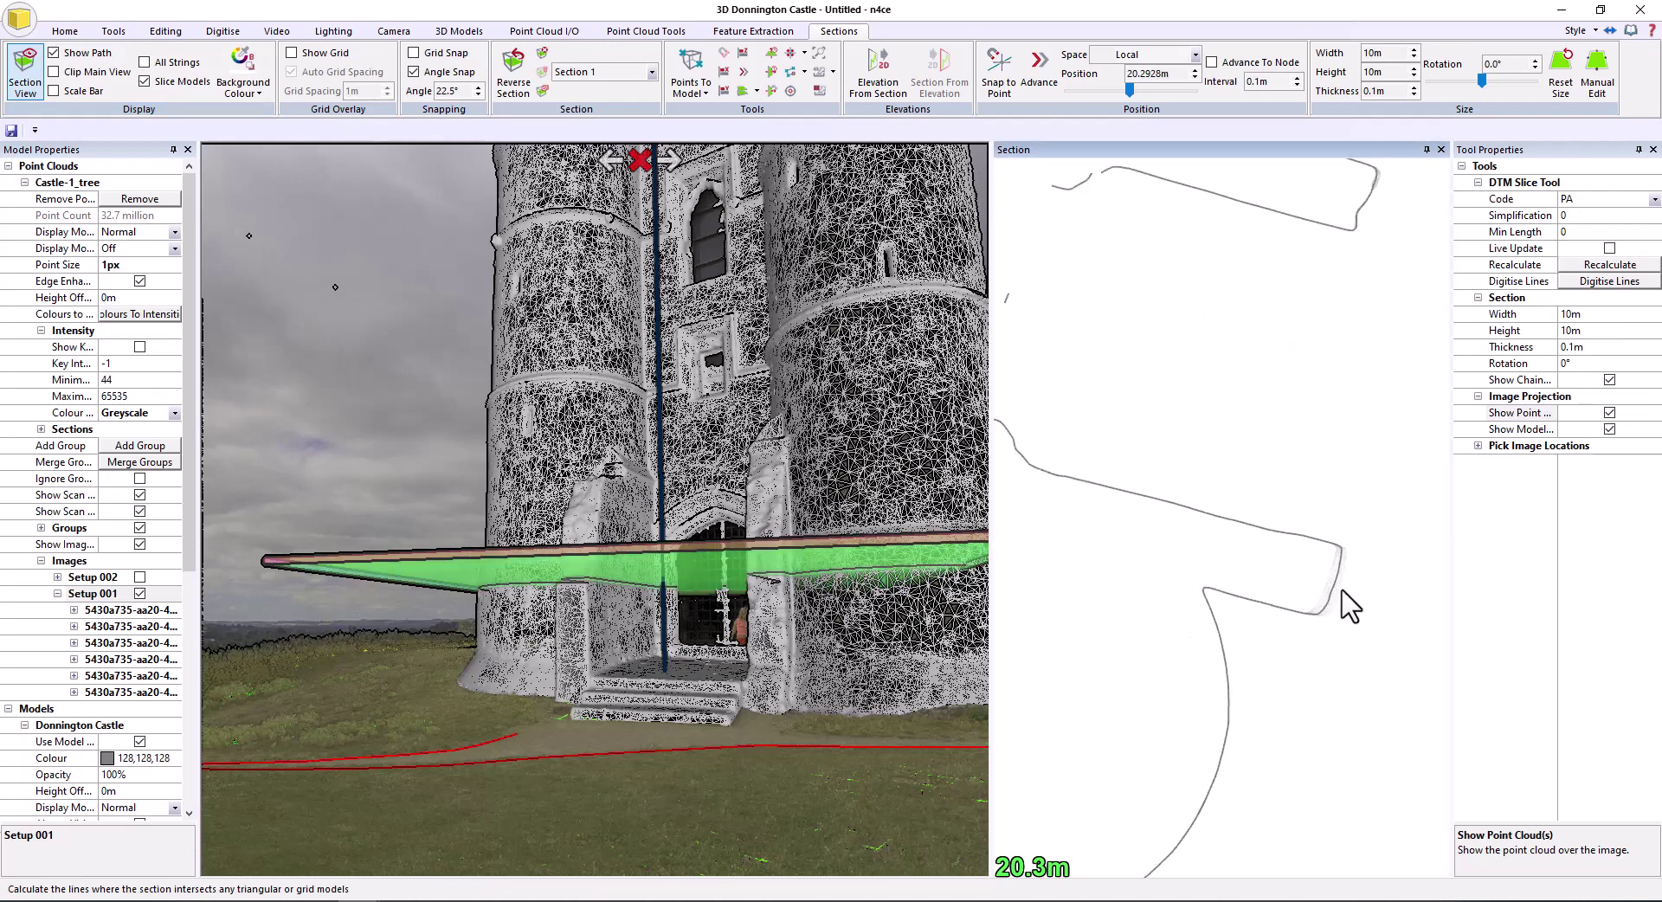
pyautogui.scroll(3, 1348, 606)
pyautogui.click(1609, 248)
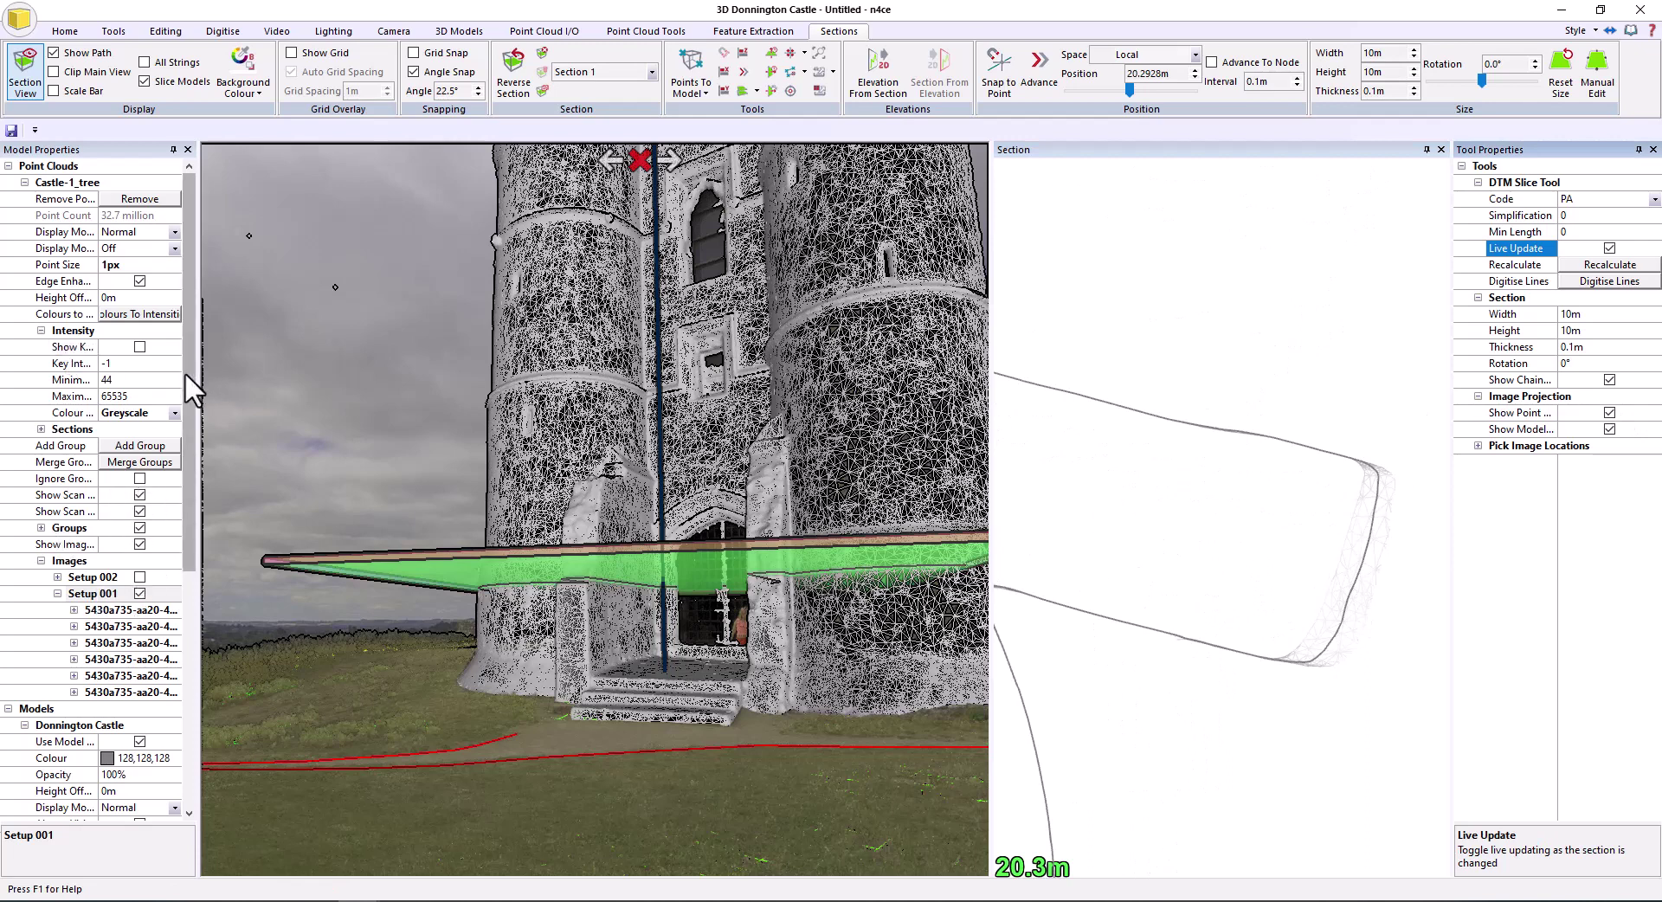
# Show the Castle group of the Castle-1_tree point cloud again alongside the mesh slice
pyautogui.click(41, 527)
pyautogui.scroll(-1, 141, 554)
pyautogui.click(141, 560)
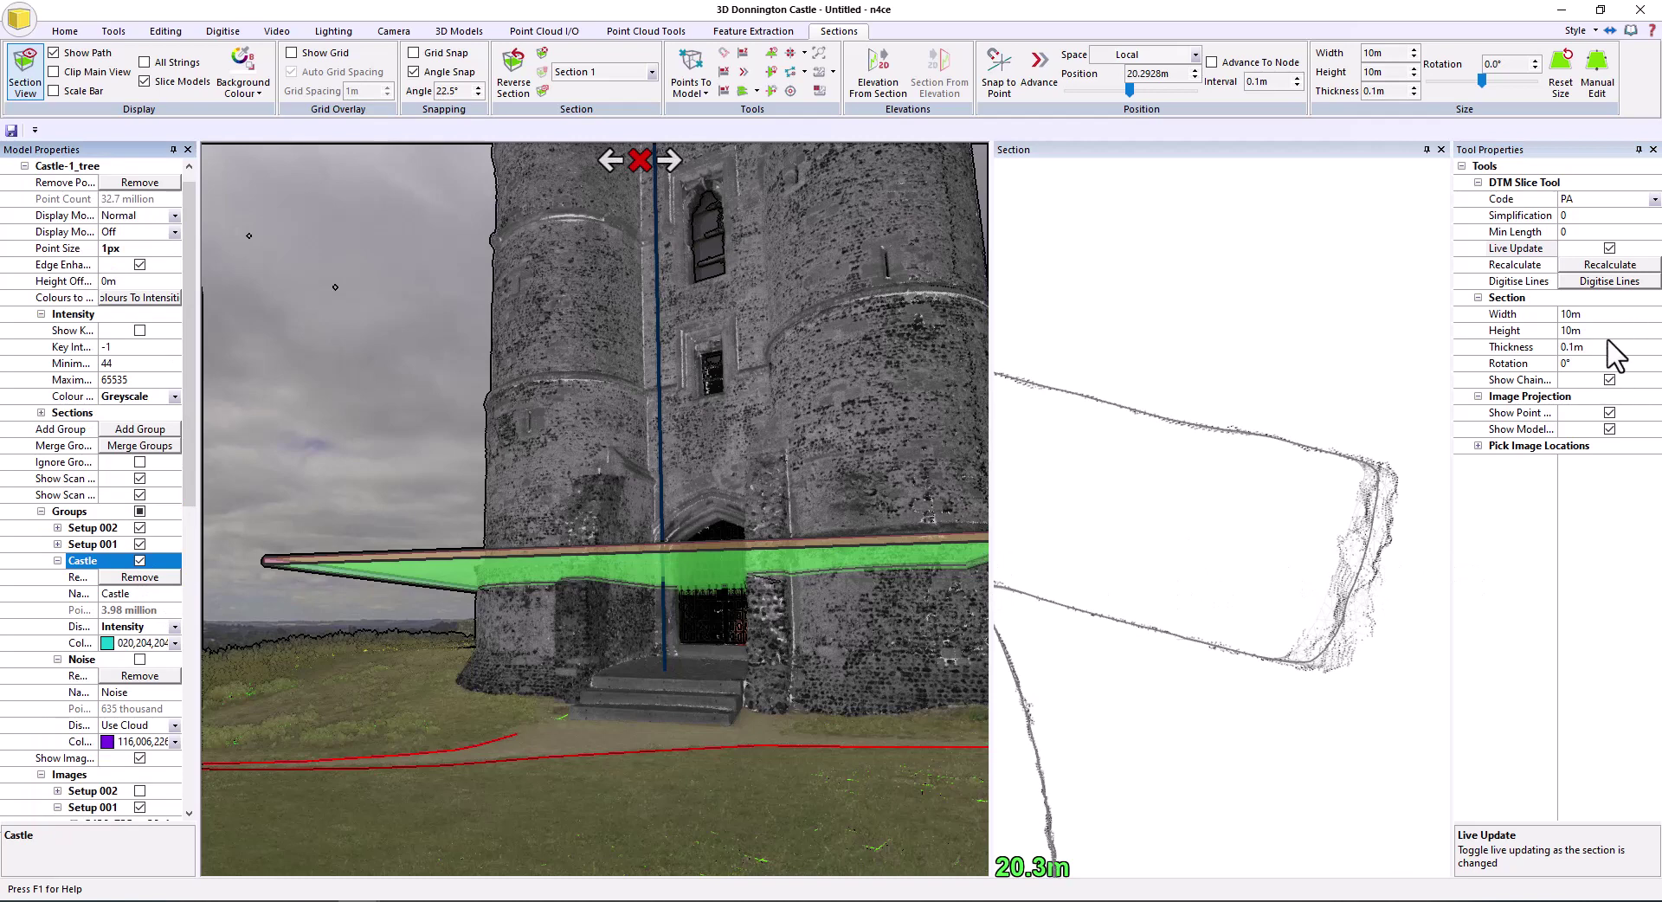
# Set the section thickness to 0.025 m
pyautogui.click(1540, 350)
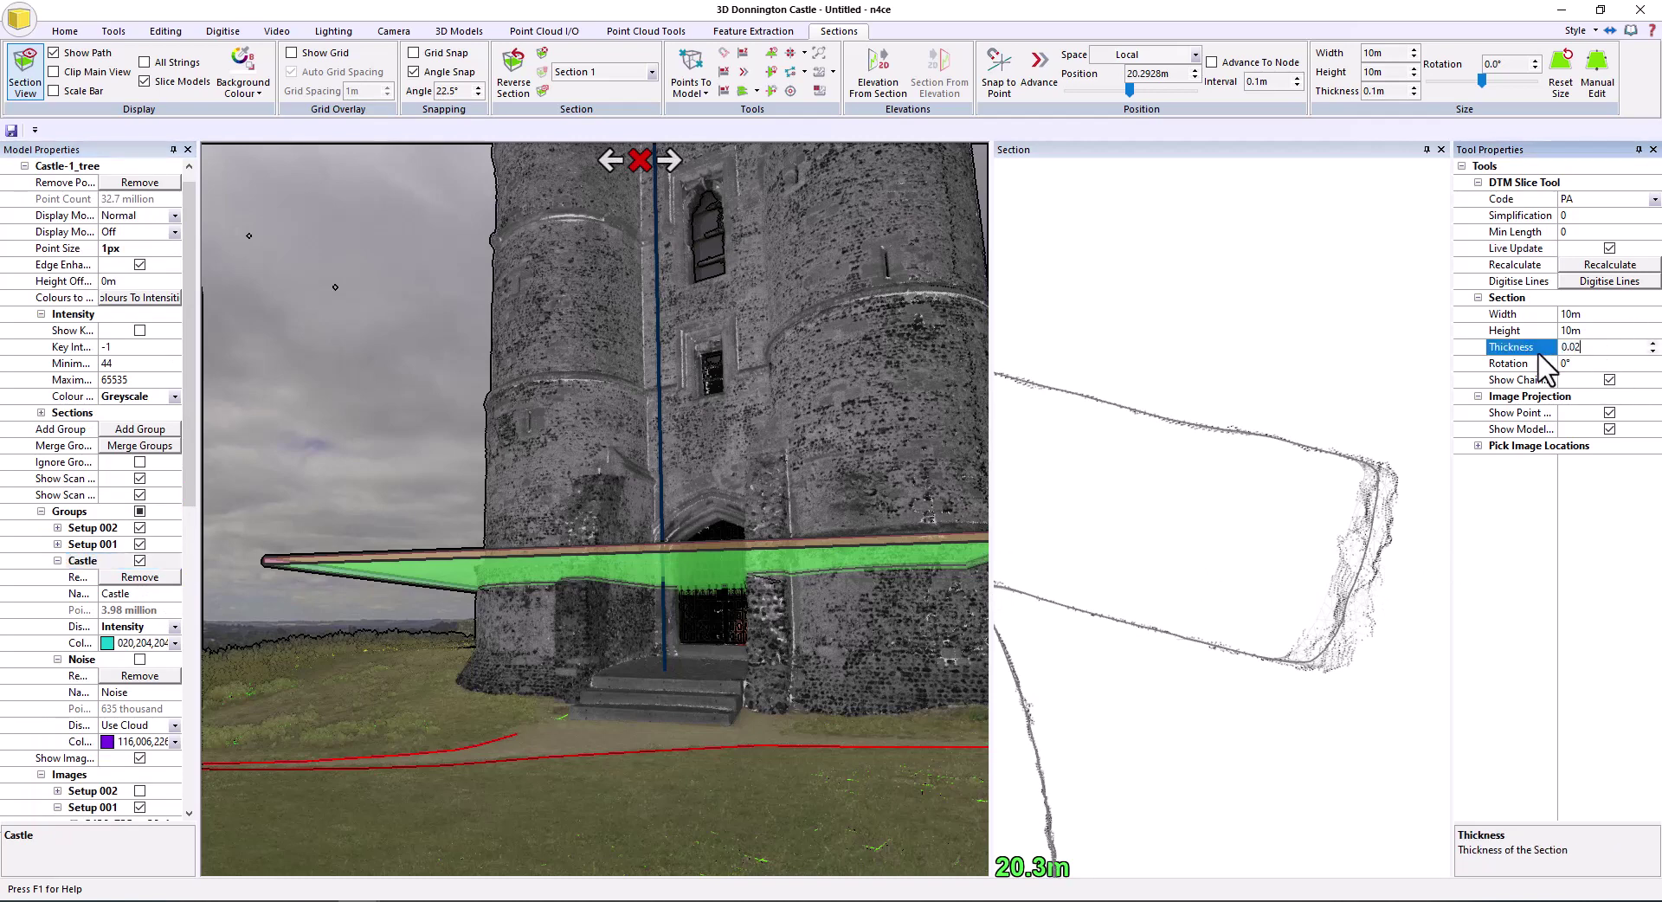
pyautogui.press('Return')
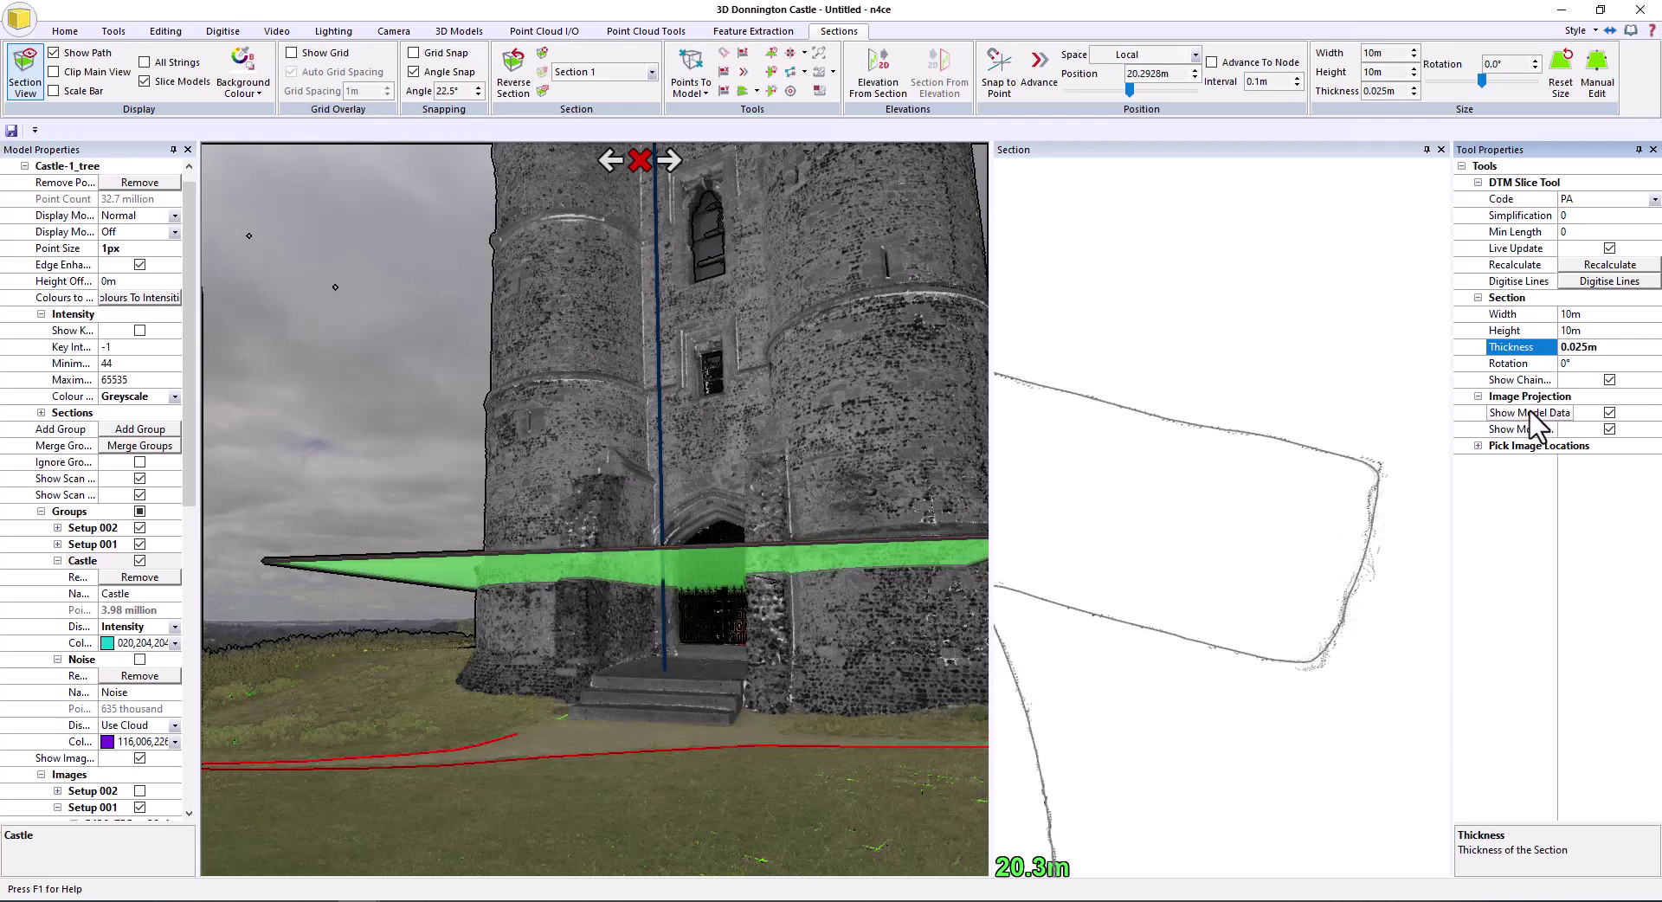
pyautogui.click(1257, 606)
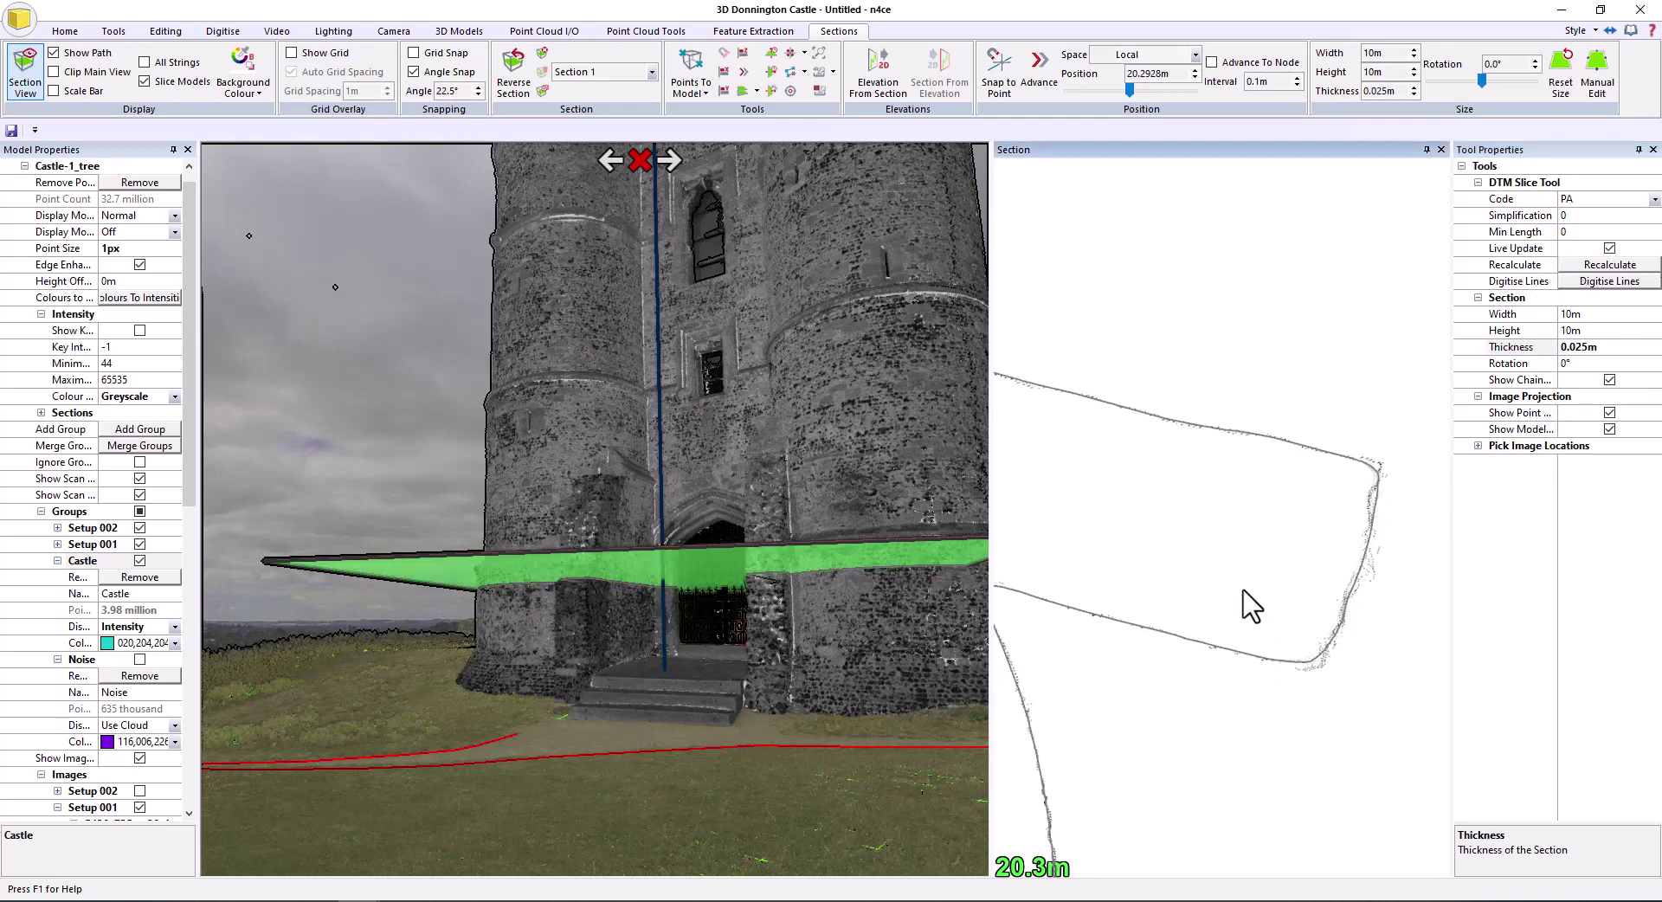
# Move the section to different heights on the buttress, compare the mesh slice with the scan points, and clear the section
pyautogui.scroll(4, 1229, 589)
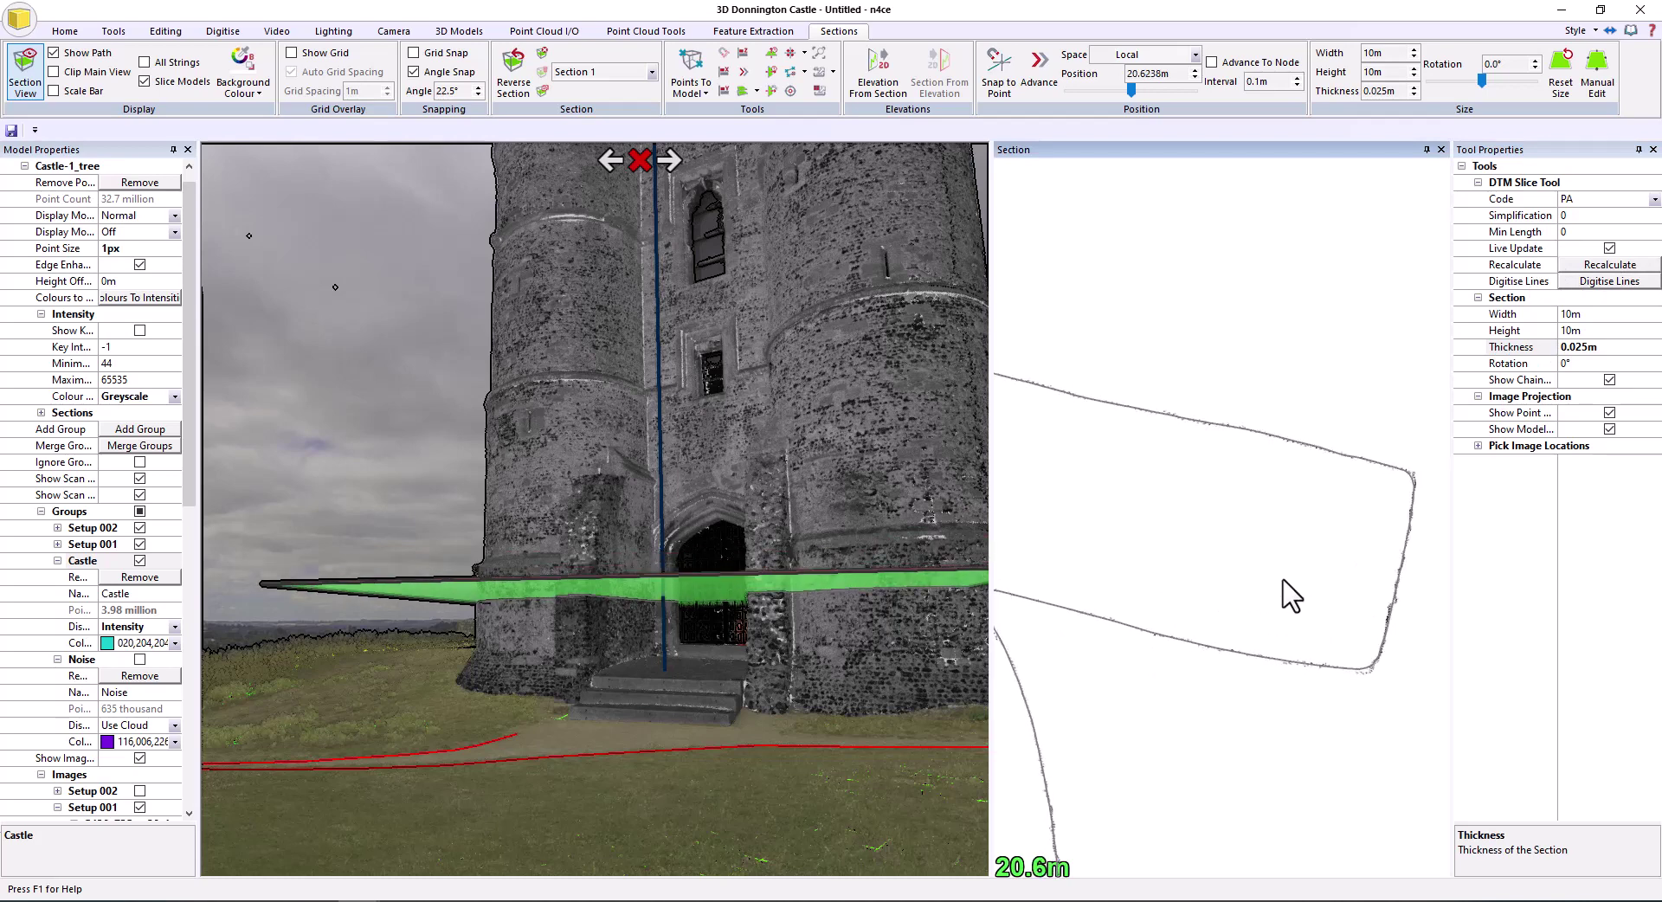
pyautogui.scroll(-9, 1307, 594)
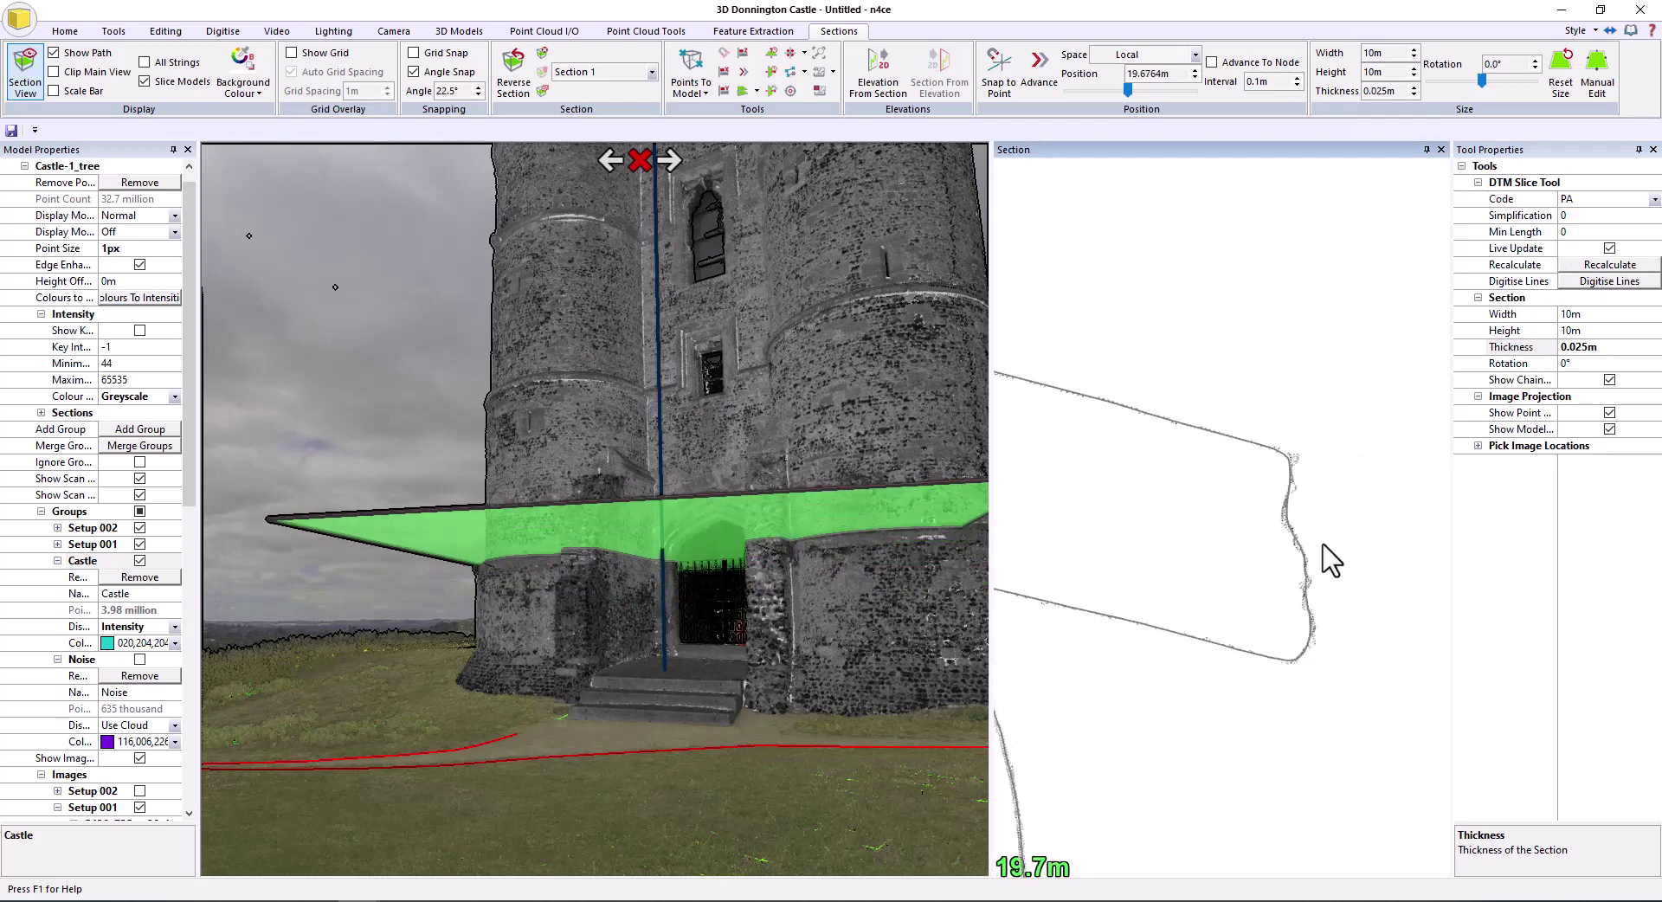
pyautogui.scroll(-1, 1324, 559)
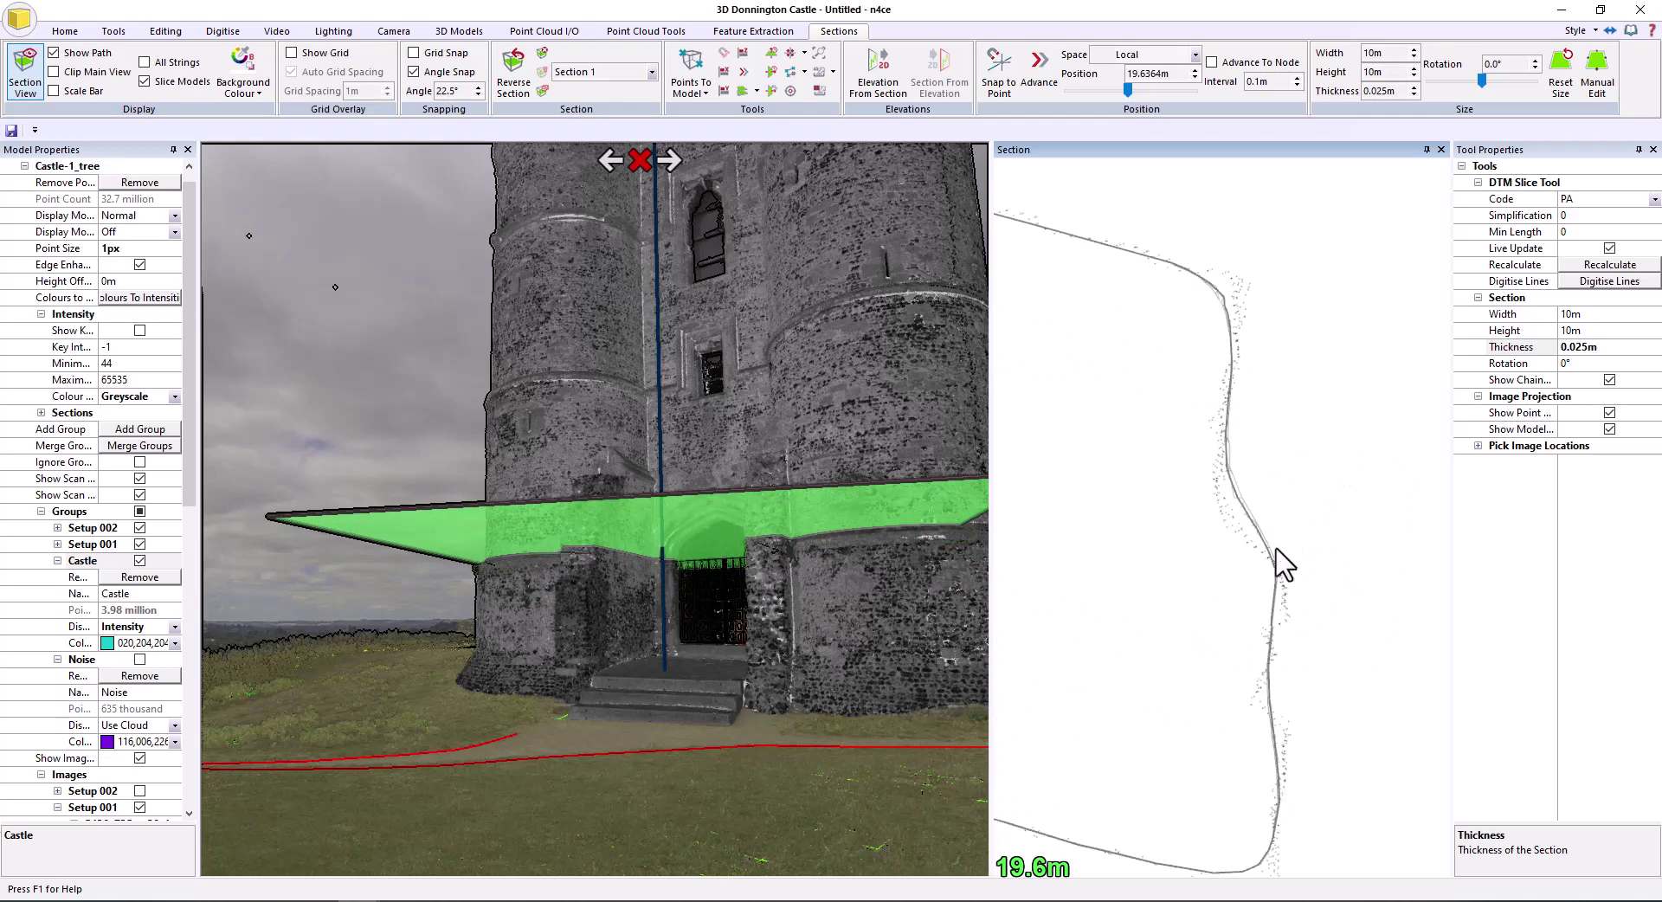
pyautogui.scroll(-4, 1203, 524)
pyautogui.scroll(-1, 1237, 571)
pyautogui.scroll(-1, 1193, 657)
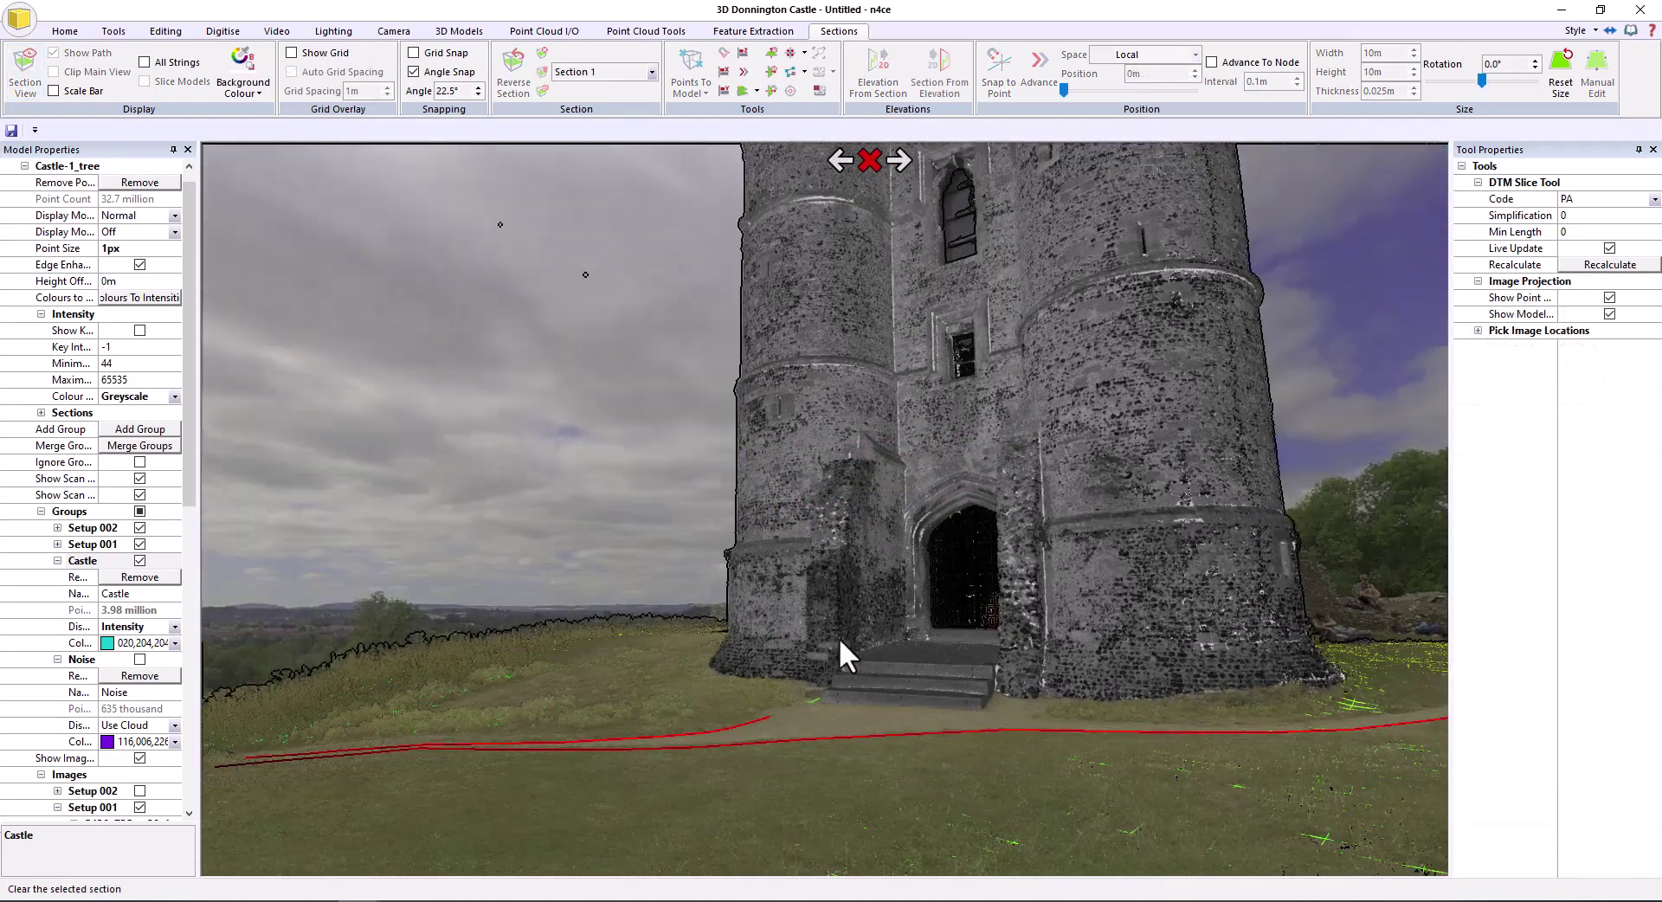